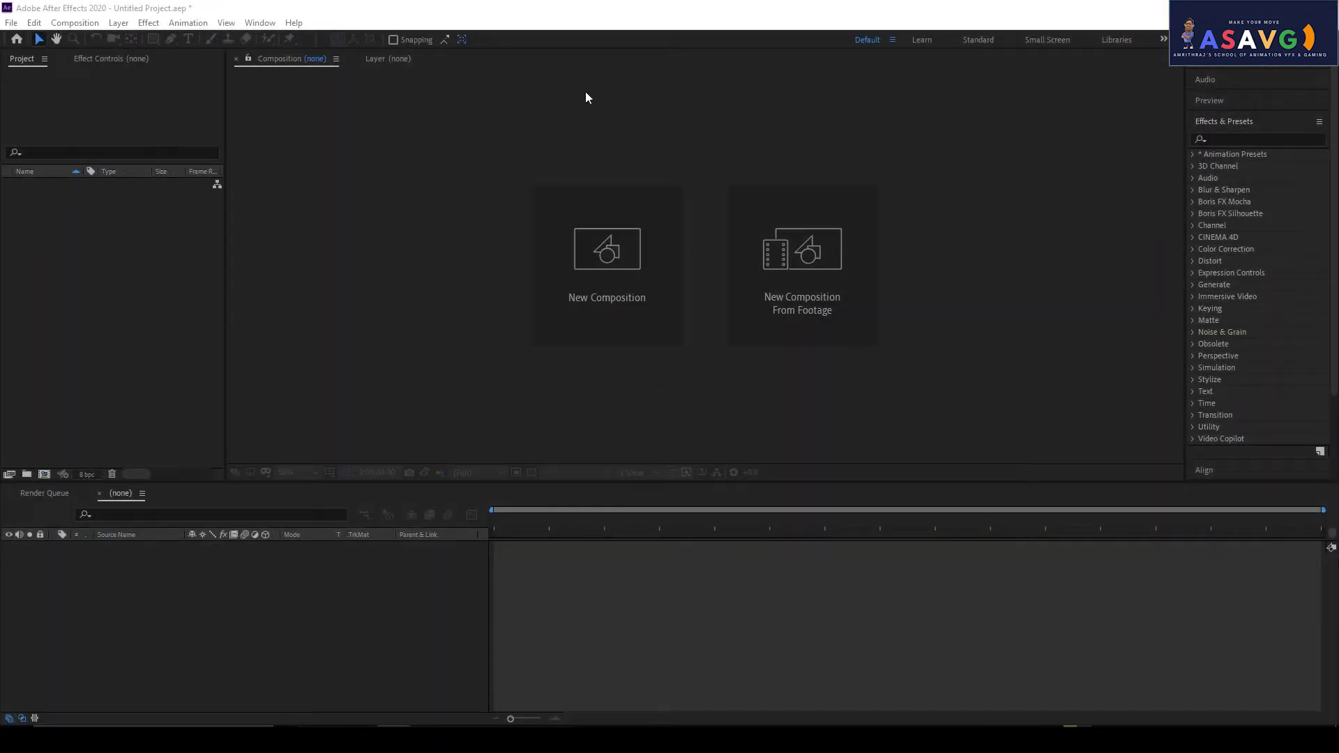
- Create a new 1440×1080, 25 fps composition named 'page trun'
left_click(645, 294)
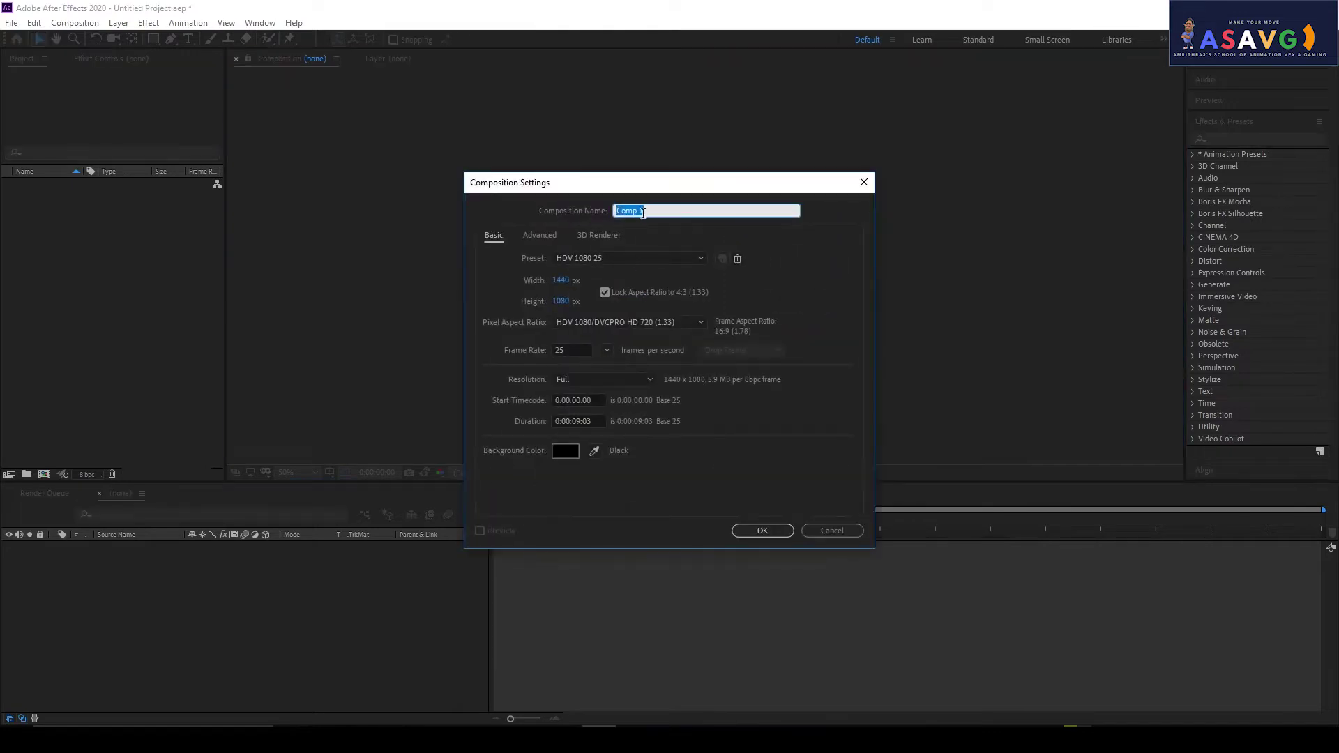
left_click(647, 211)
key("ctrl+a")
type("p")
type("un")
left_click(751, 532)
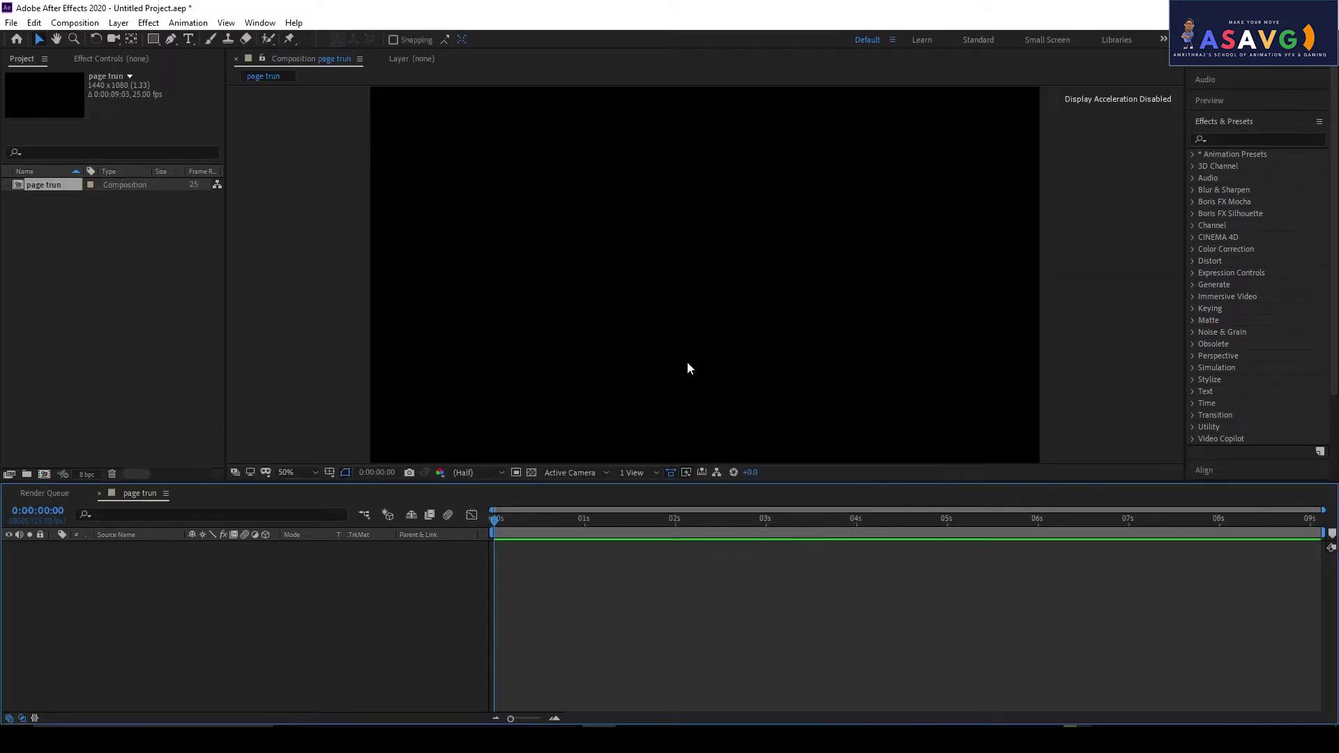
- Zoom and pan the viewer to frame the empty composition
scroll(688, 362, "down", 4)
key("v")
scroll(664, 344, "up", 1)
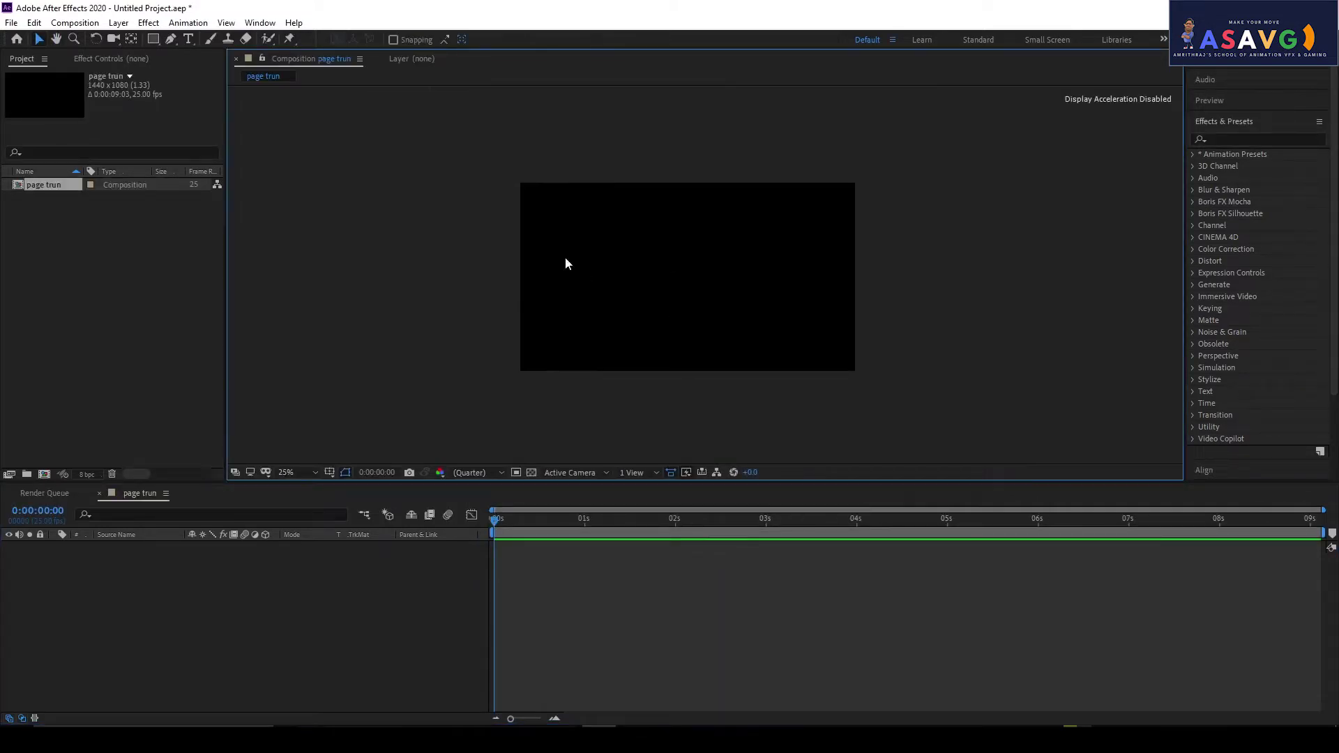
scroll(593, 293, "up", 2)
scroll(658, 282, "down", 1)
left_click_drag(660, 301, 678, 317)
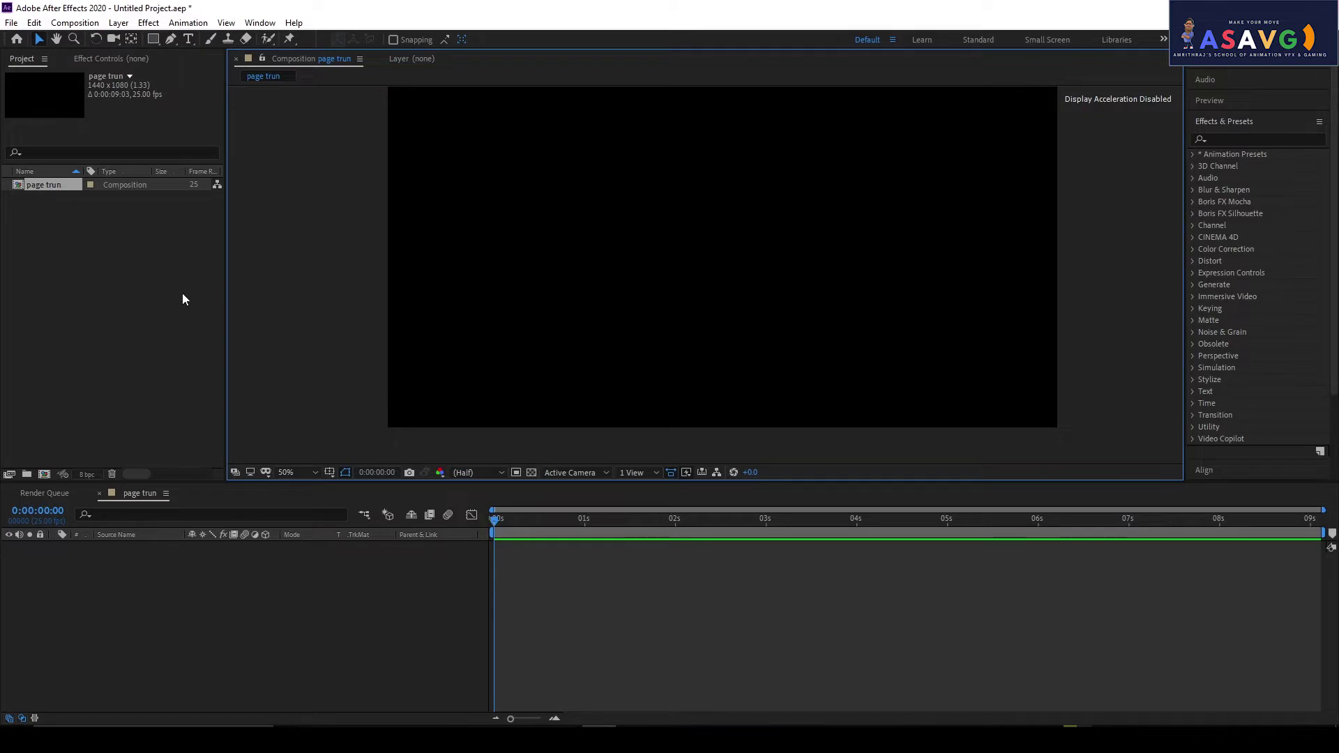
- Import BG_@.jpg and photoshop.jpg into the project
double_click(156, 261)
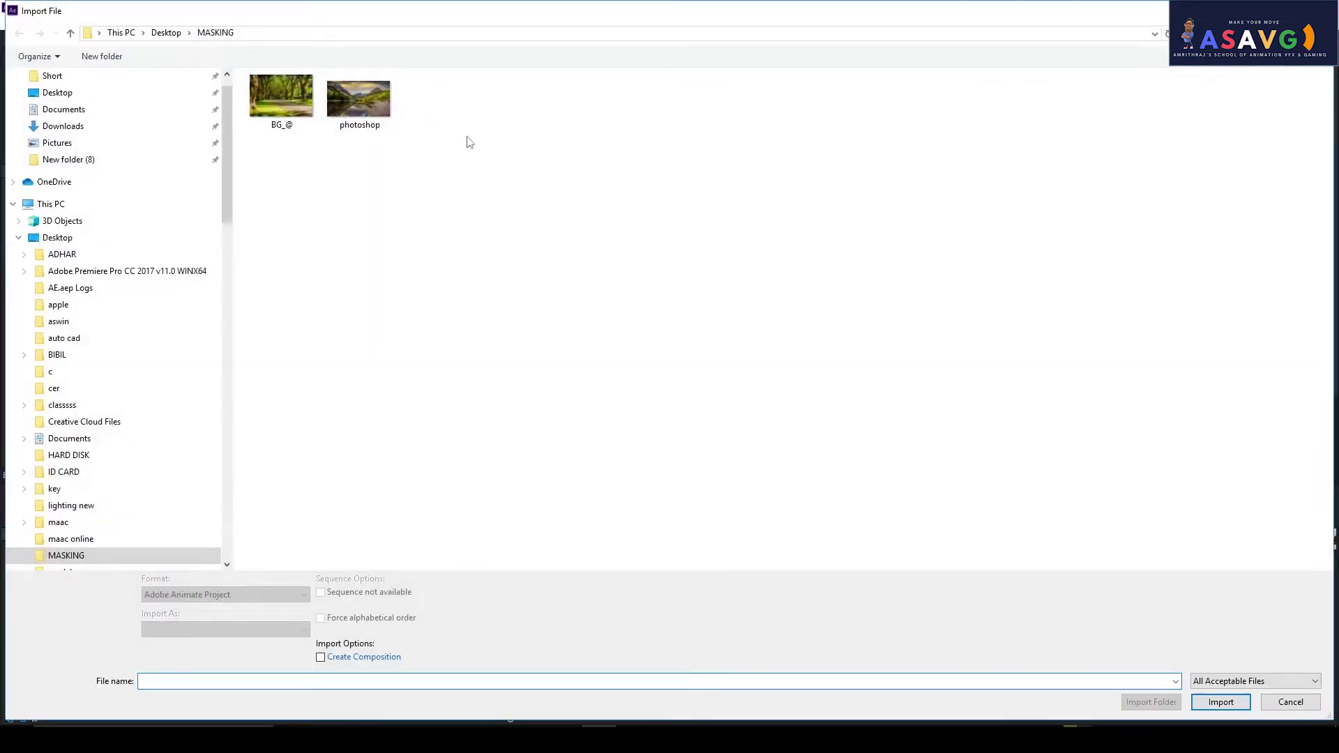
left_click_drag(469, 142, 244, 77)
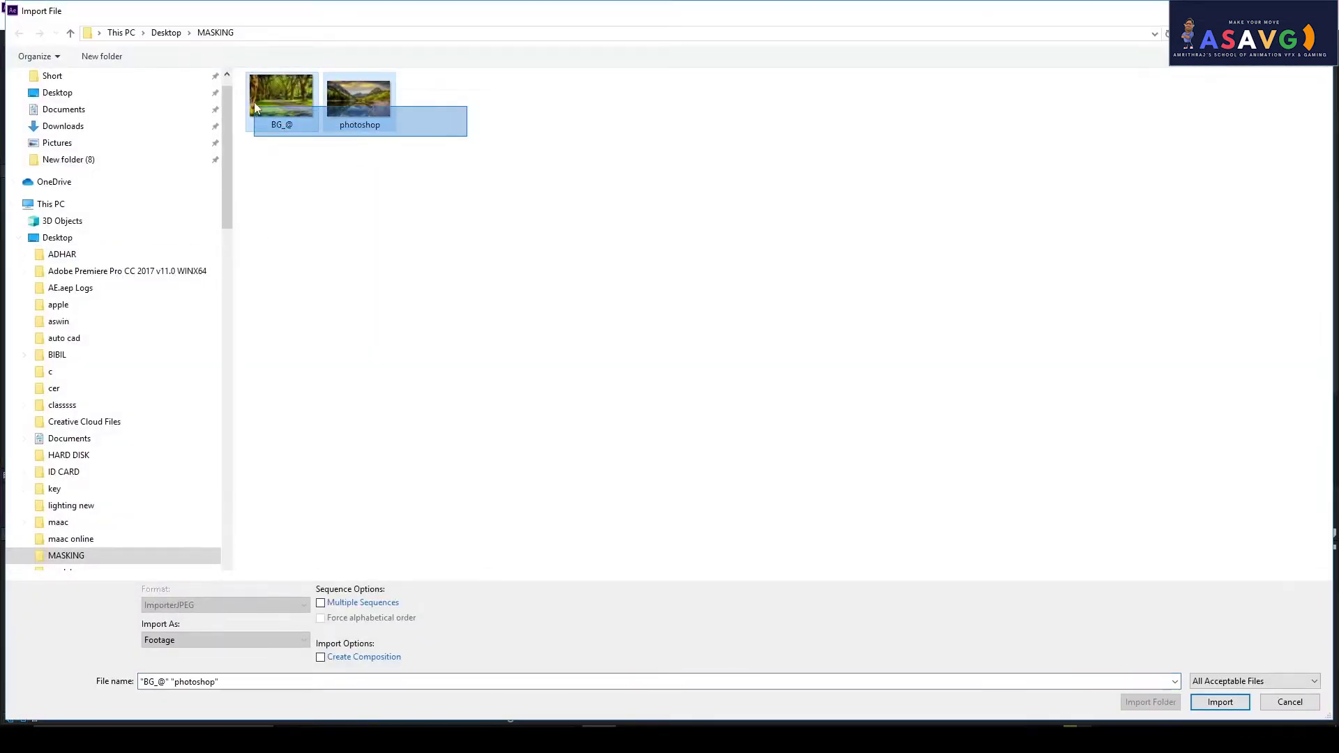
left_click(1219, 704)
- Add BG_@.jpg to the timeline and fit it to the comp width
left_click(13, 278)
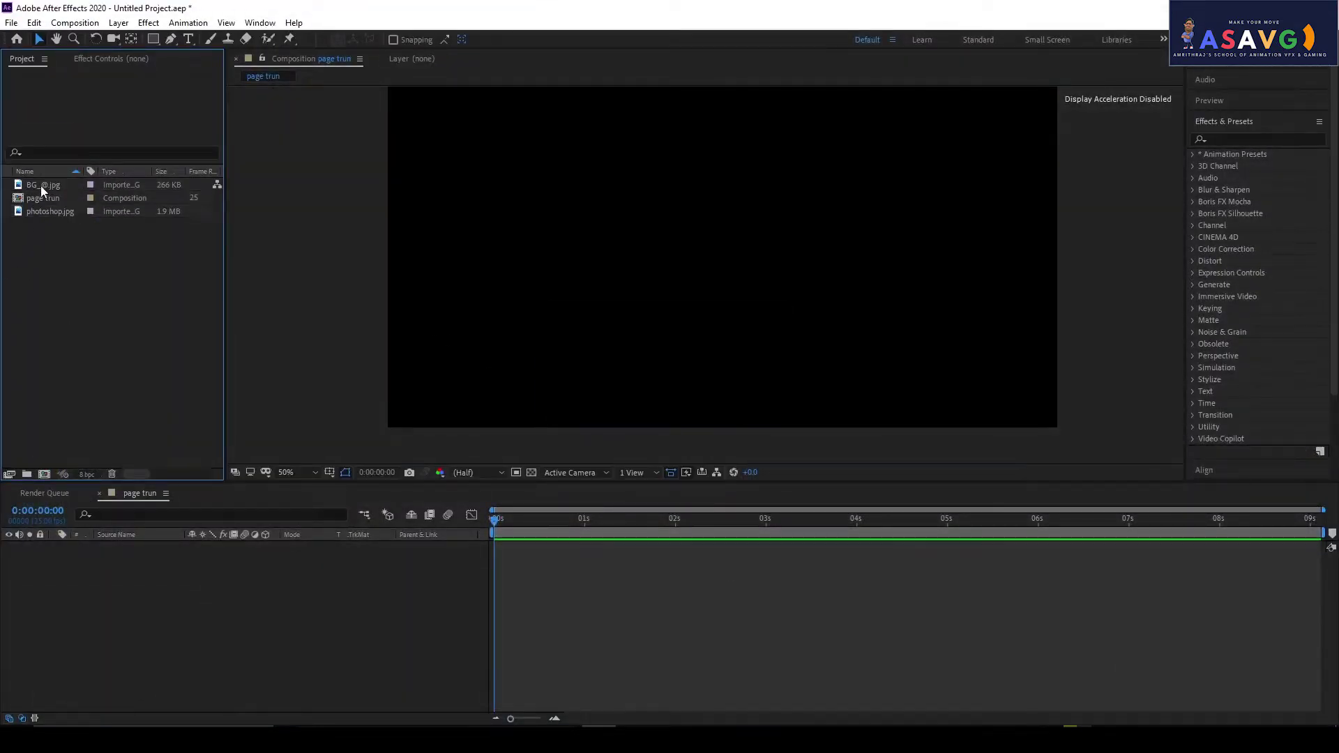
left_click_drag(41, 186, 124, 559)
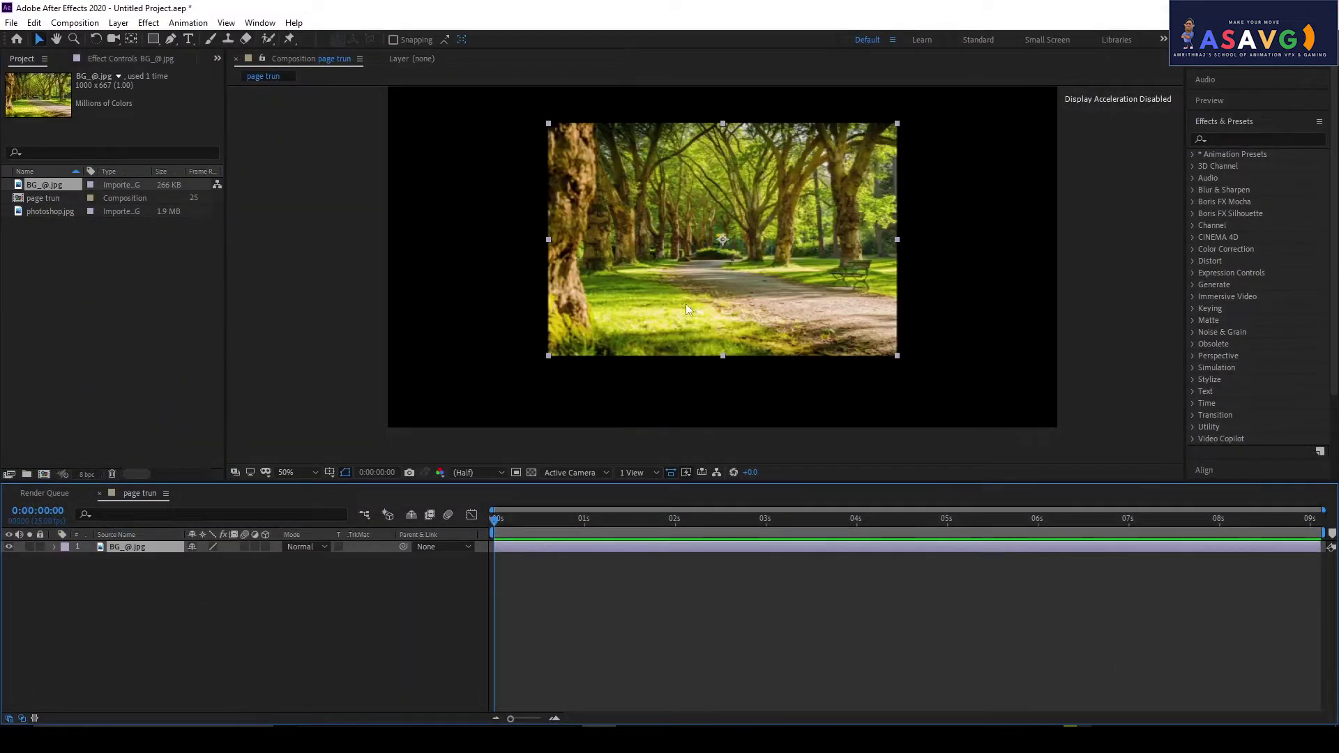
right_click(667, 182)
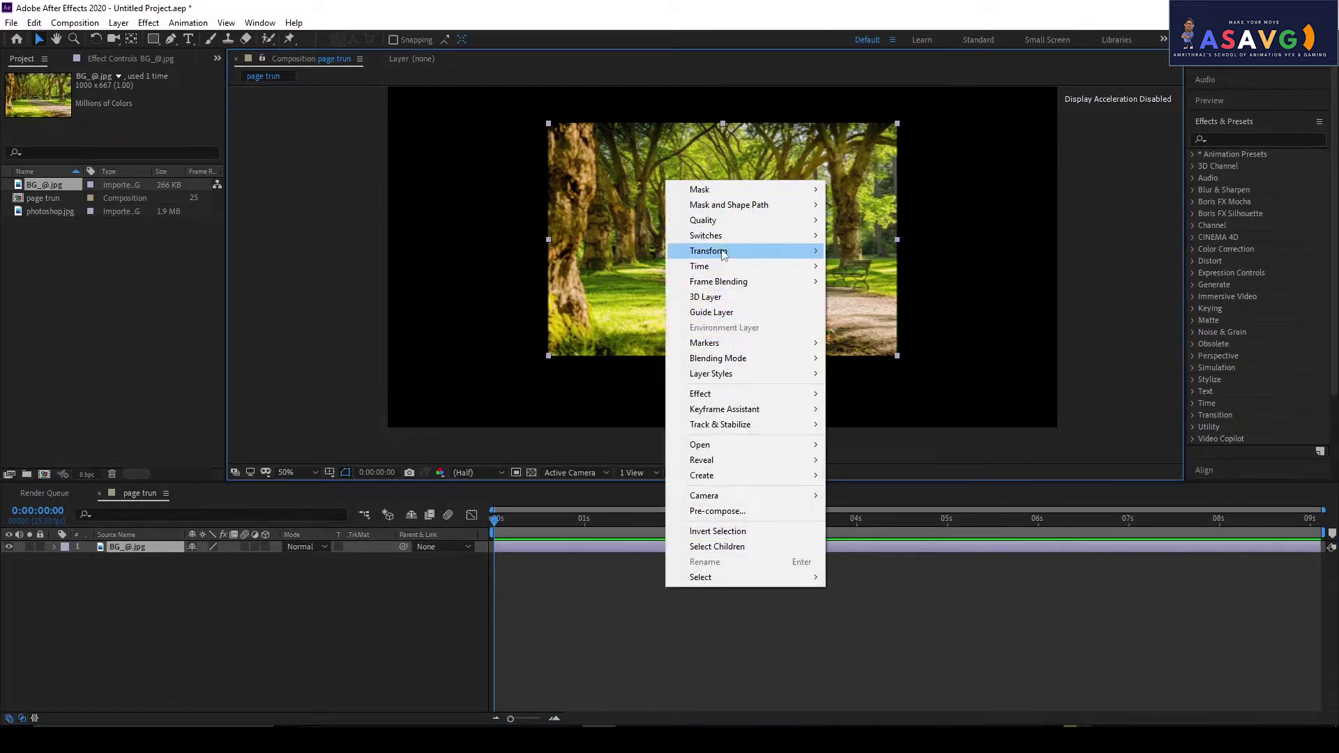
mouse_move(767, 251)
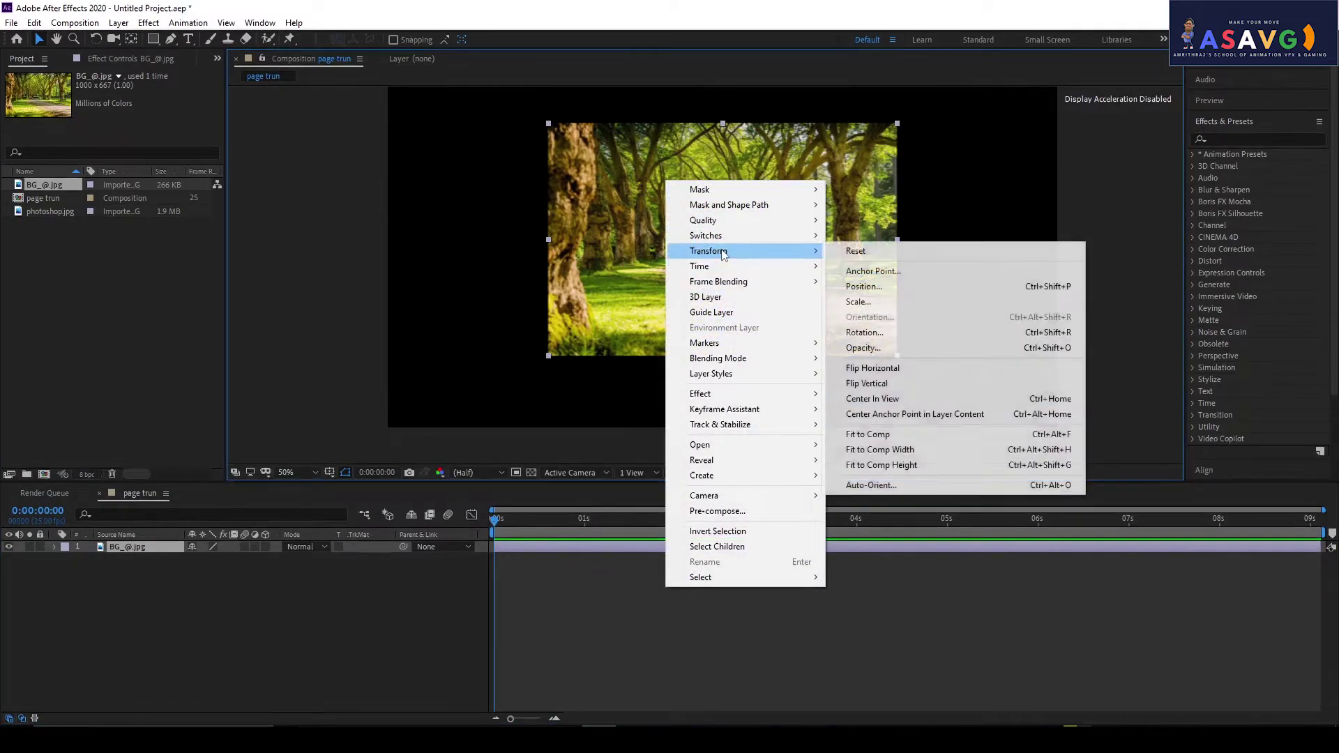
left_click(894, 431)
- Place photoshop.jpg as a layer above BG_@.jpg
left_click(105, 338)
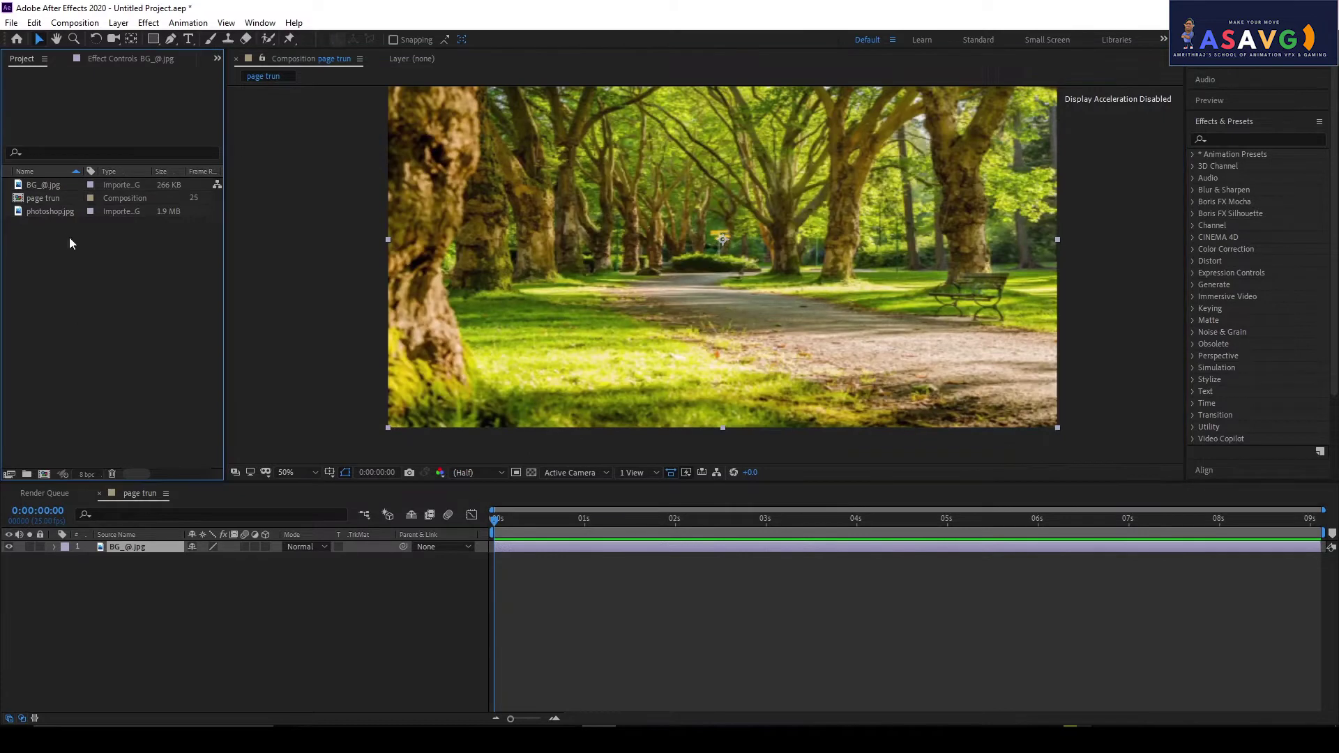
left_click(37, 212)
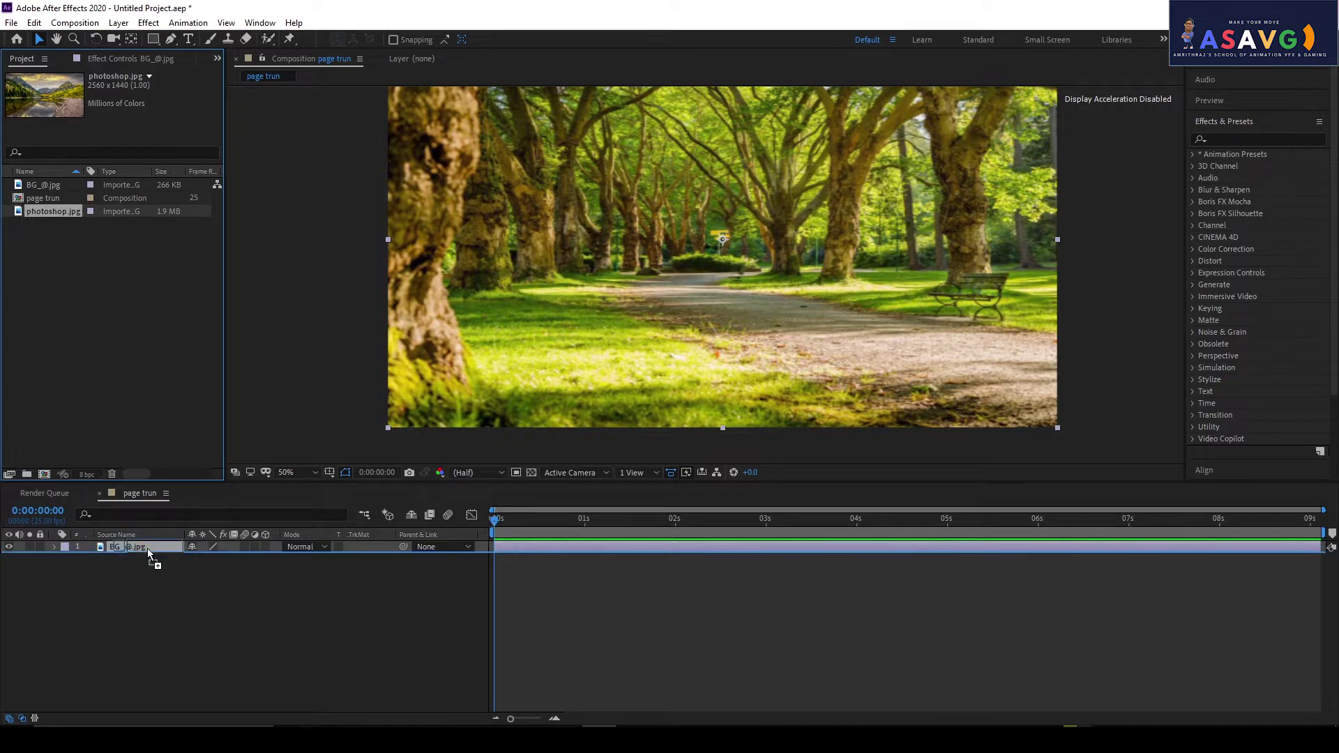
left_click_drag(134, 530, 147, 545)
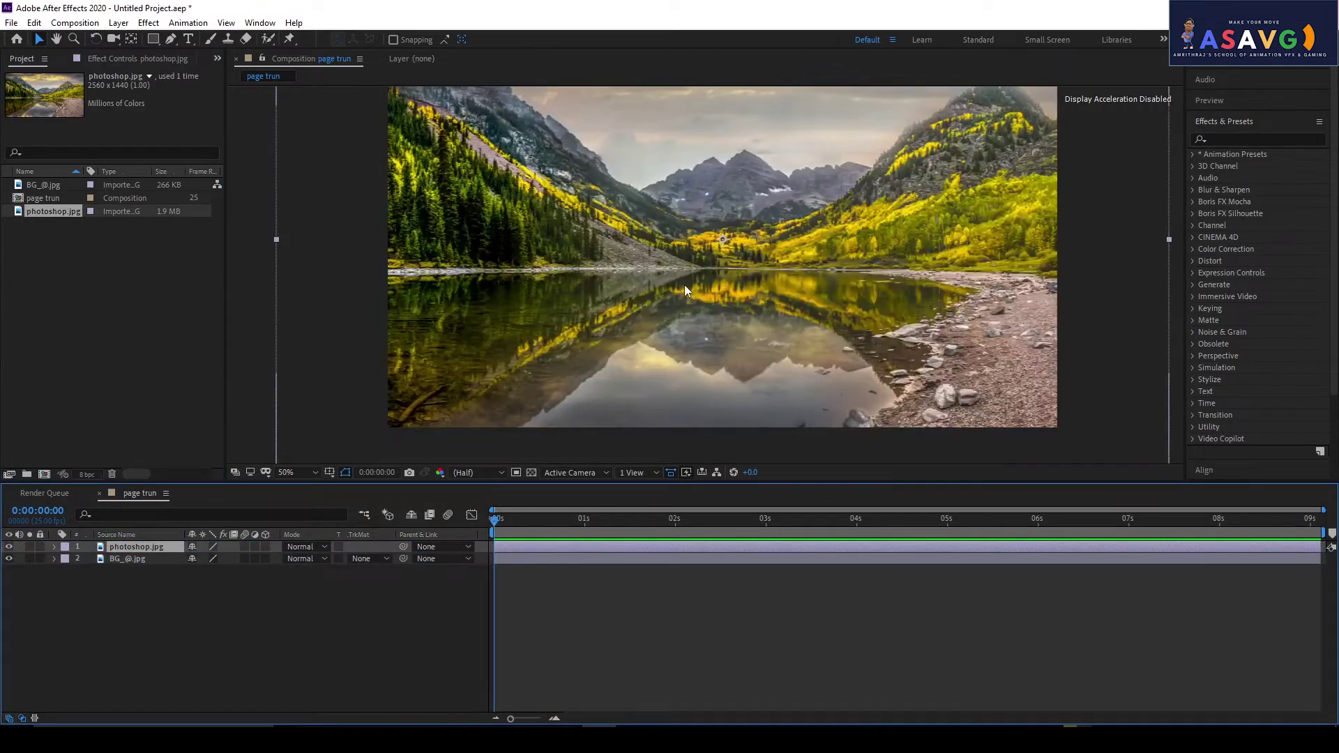
scroll(697, 335, "down", 4)
scroll(576, 300, "up", 4)
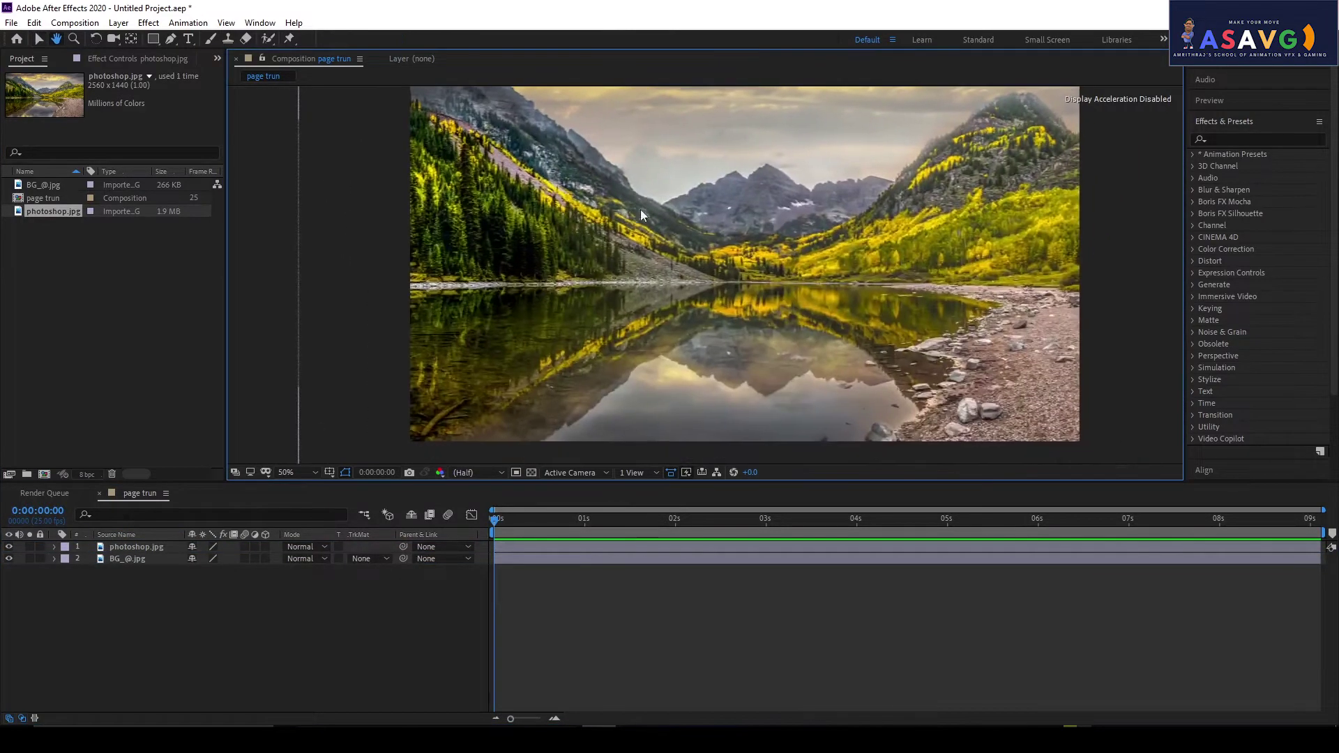
scroll(674, 301, "down", 2)
scroll(655, 305, "up", 1)
scroll(613, 316, "down", 1)
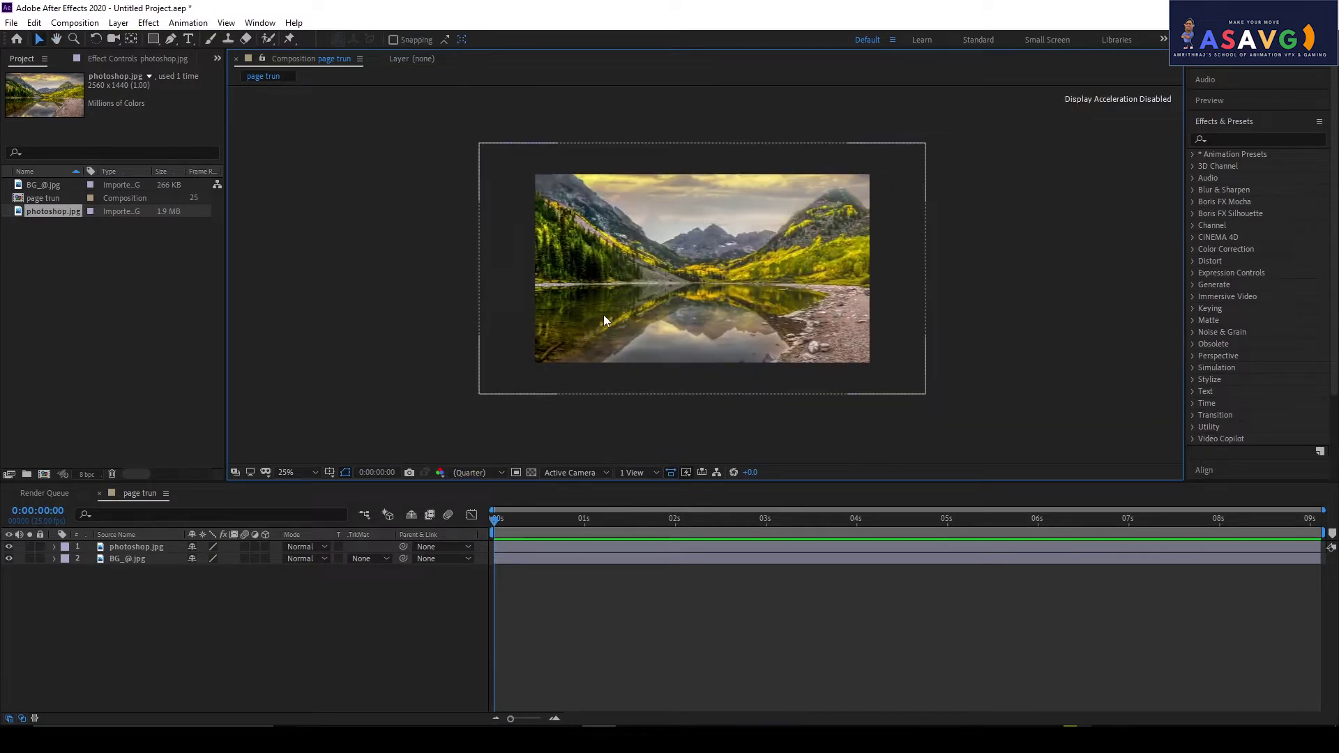
scroll(713, 297, "up", 2)
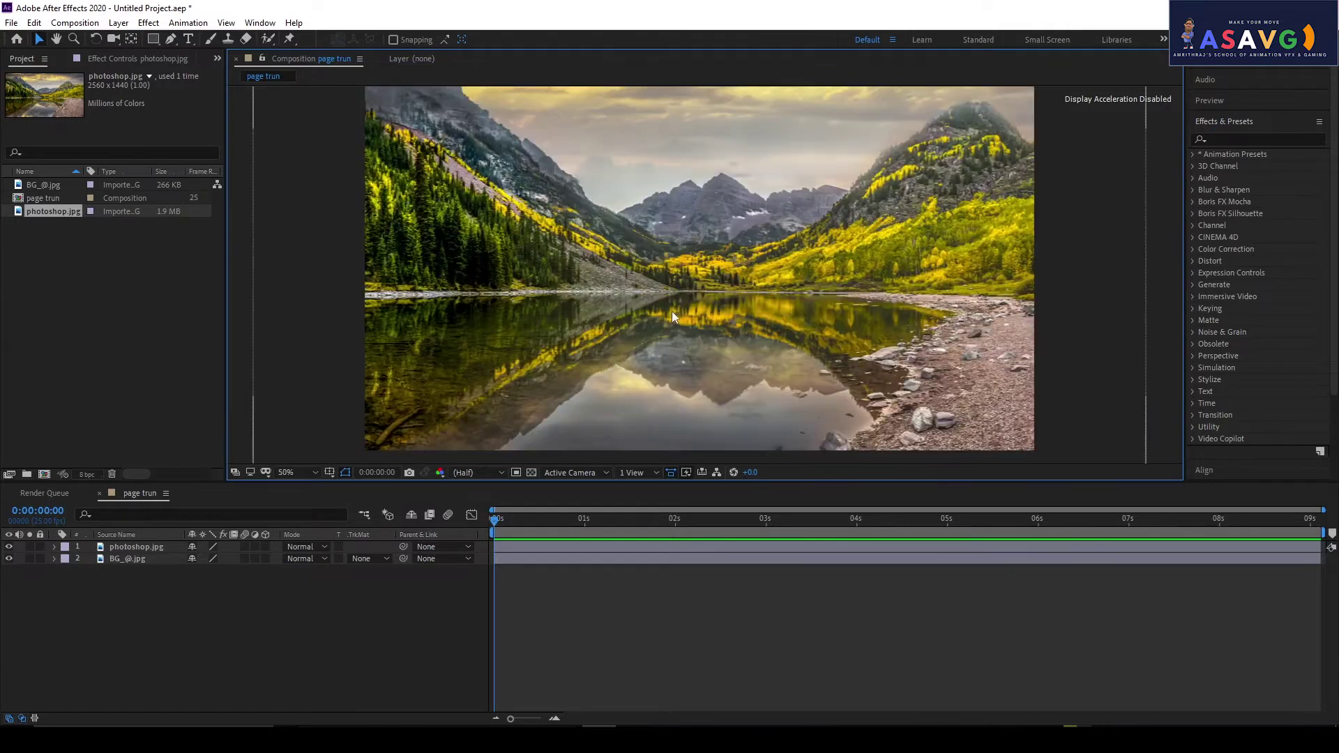
key("v")
scroll(662, 287, "down", 2)
scroll(759, 347, "up", 2)
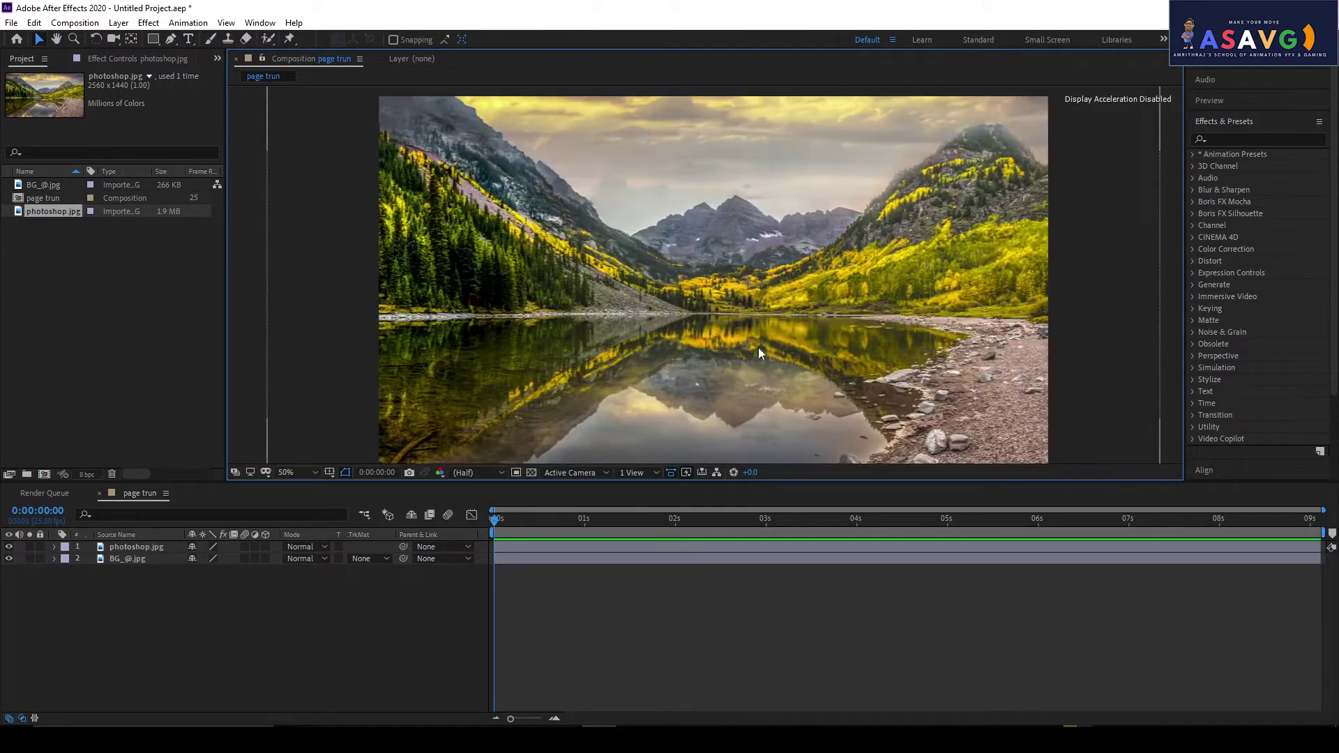
scroll(857, 346, "down", 2)
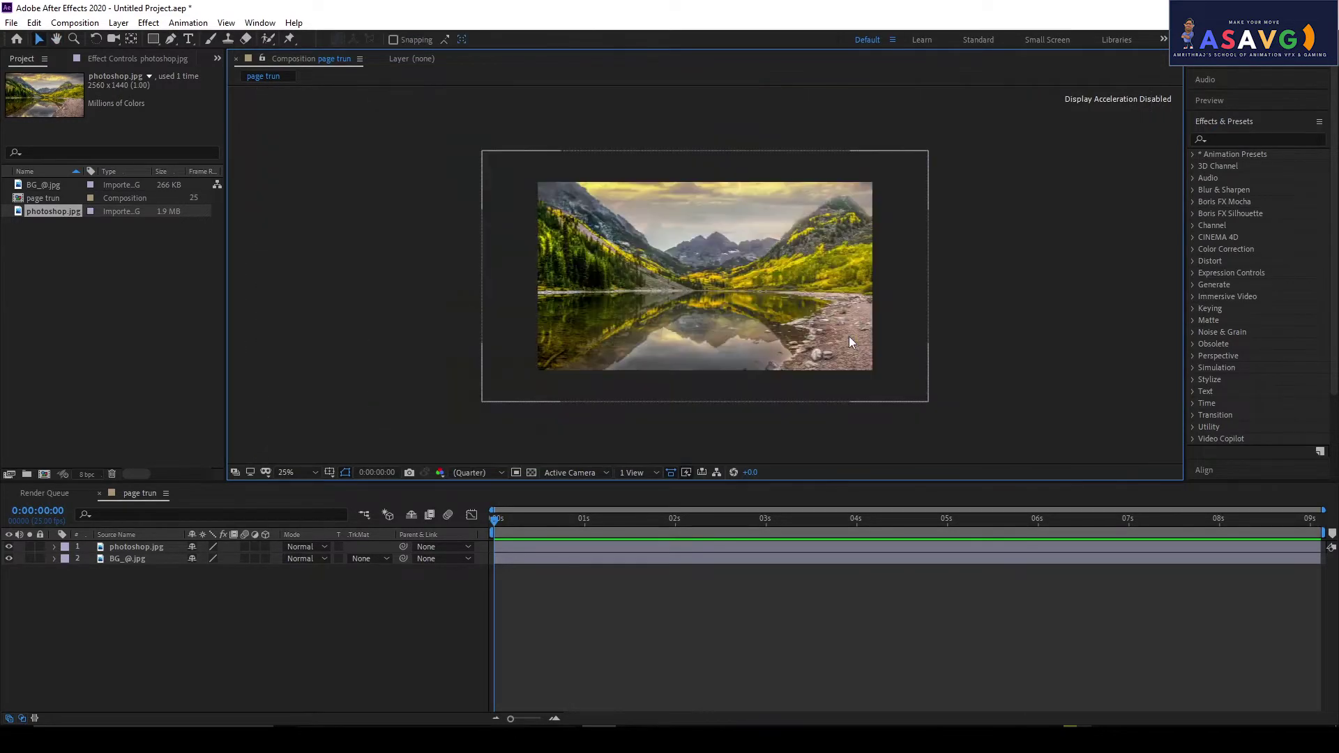
- Search 'cc page' and apply CC Page Turn to the photoshop.jpg layer
left_click(1231, 131)
left_click(1231, 137)
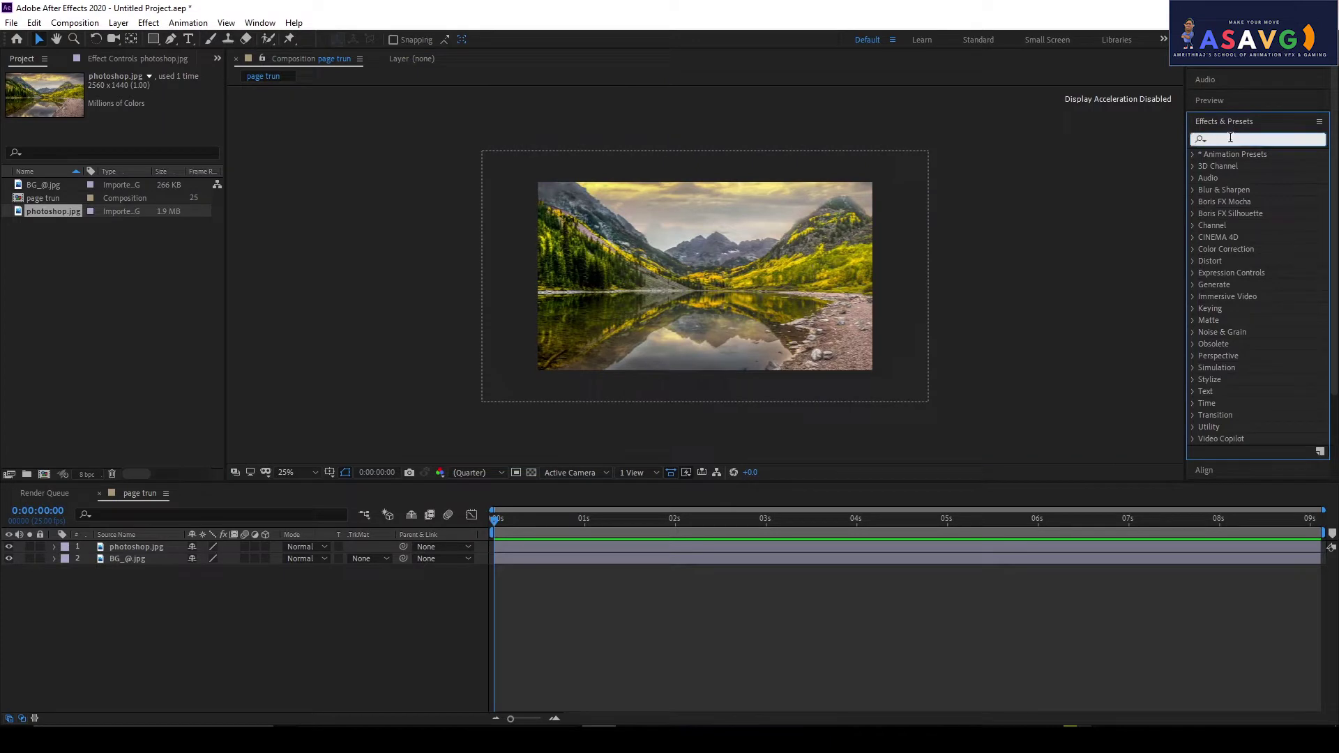
type("cc p")
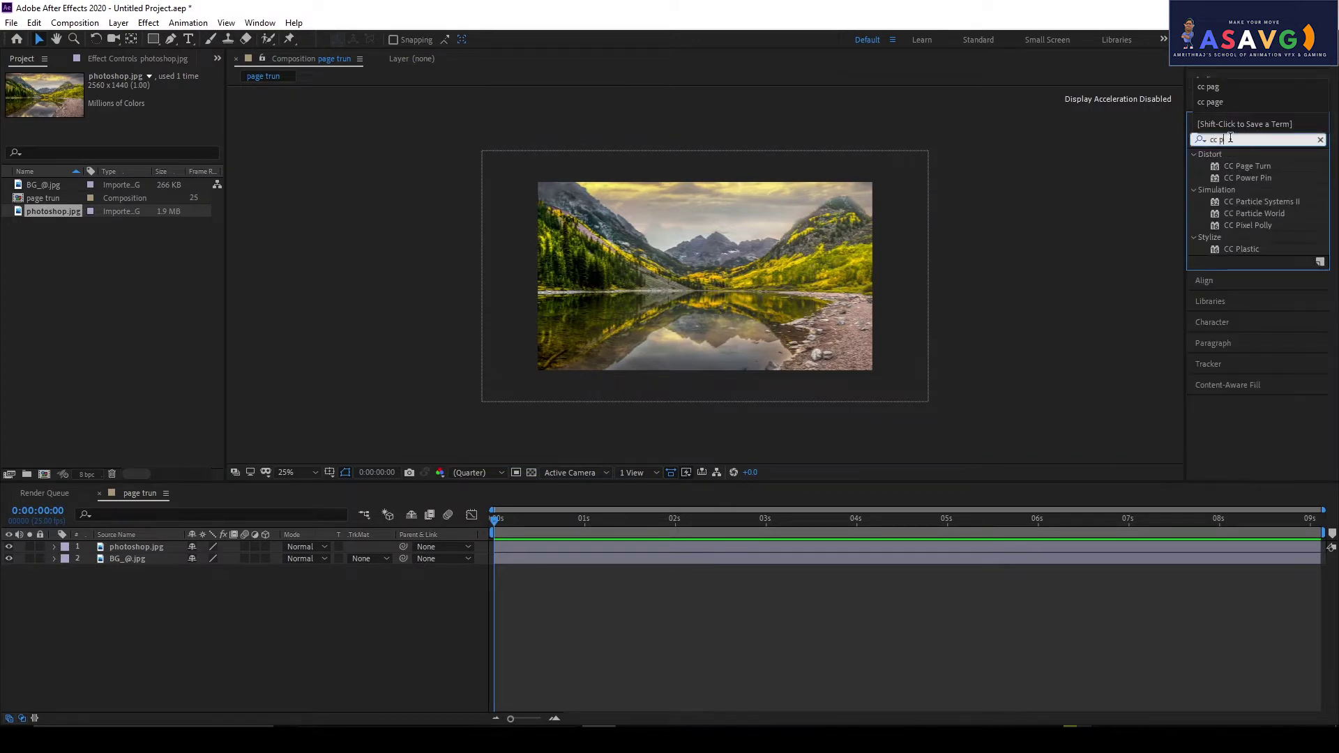
type("age")
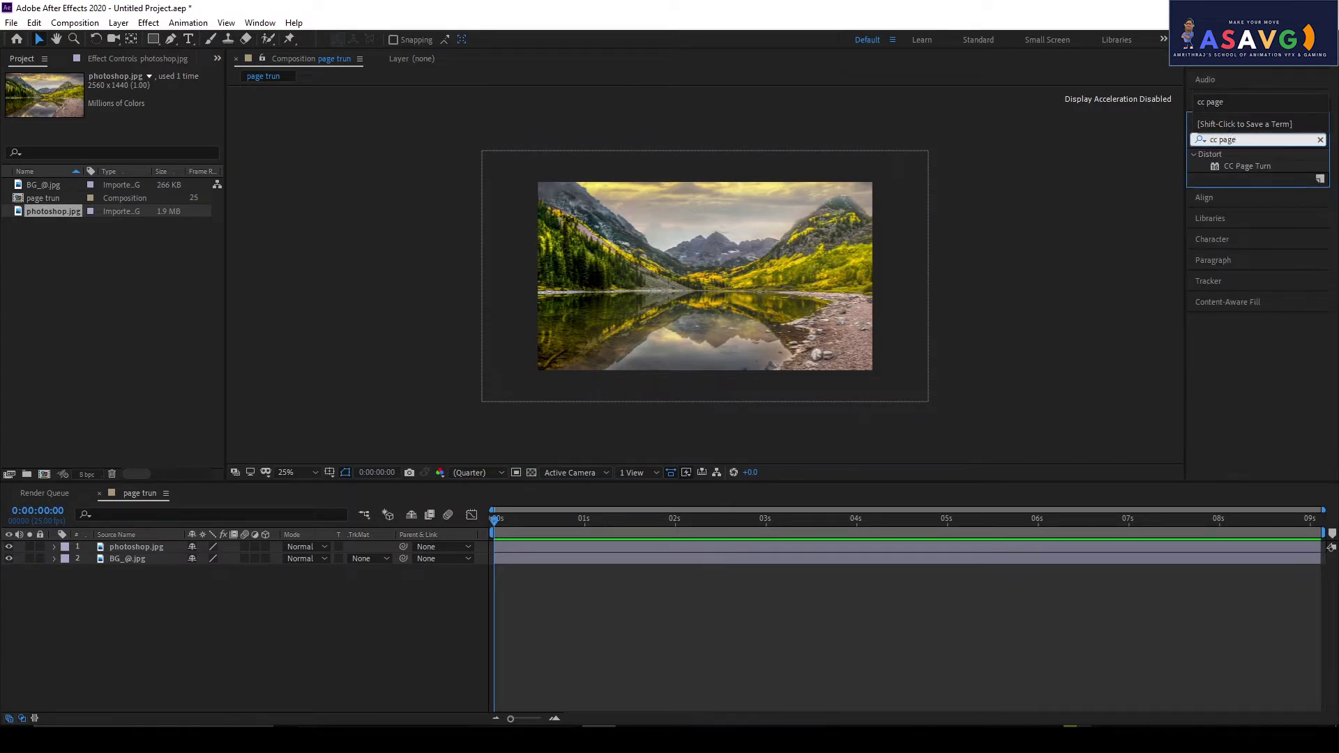
left_click_drag(1255, 165, 852, 269)
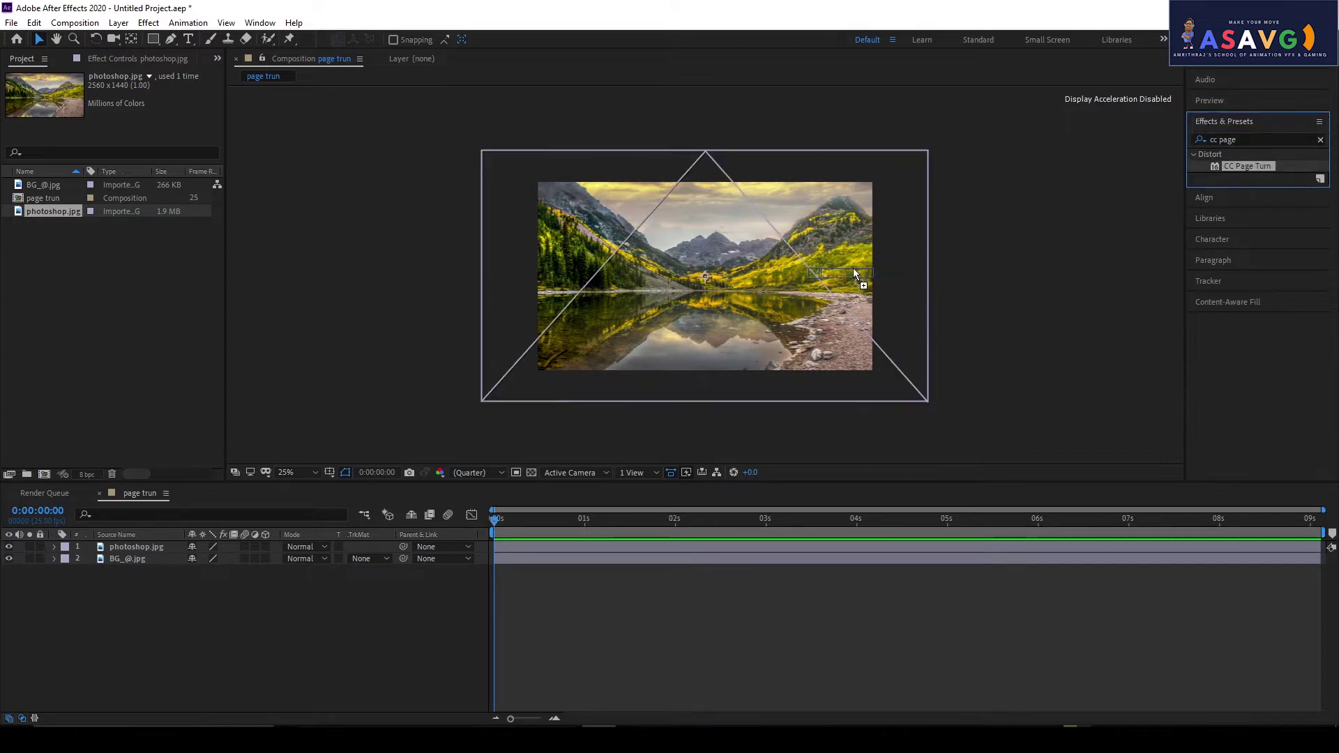
- Try dragging the fold handle up and left, then undo the change
scroll(819, 349, "up", 1)
scroll(767, 261, "up", 1)
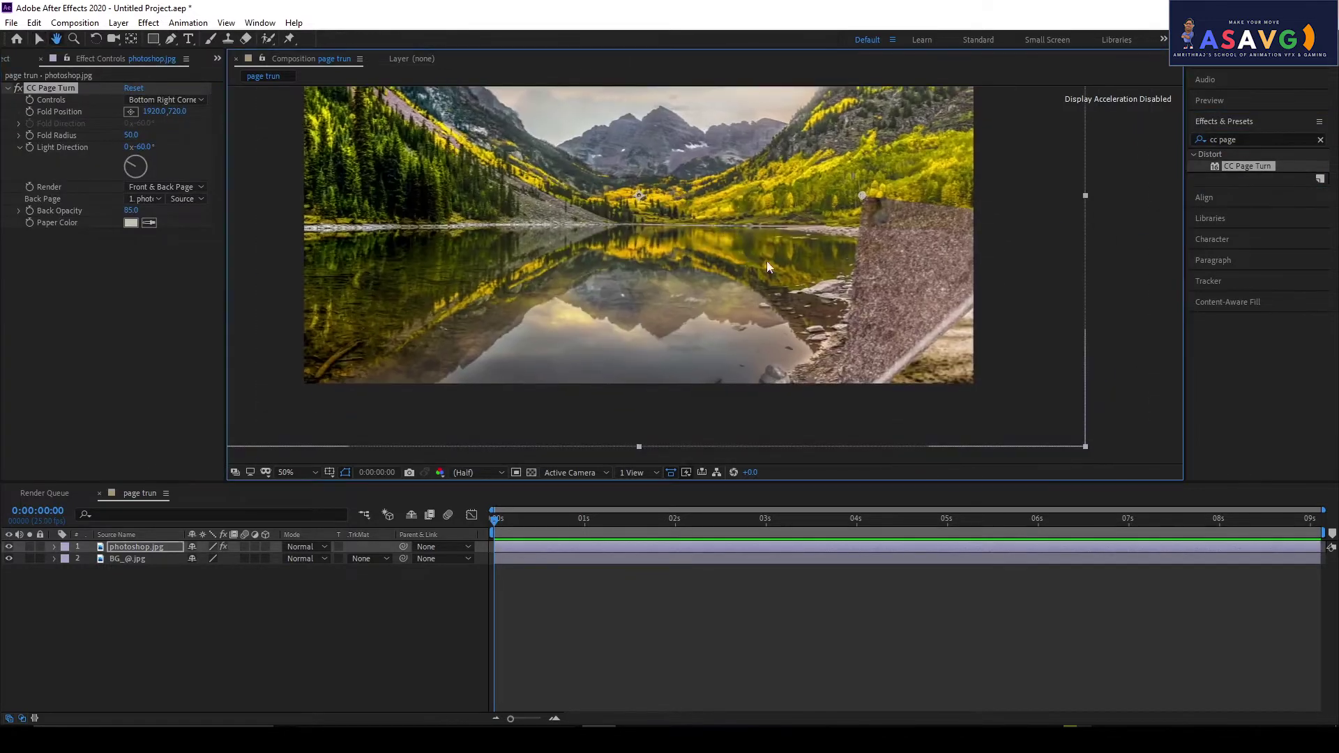
left_click_drag(860, 199, 827, 183)
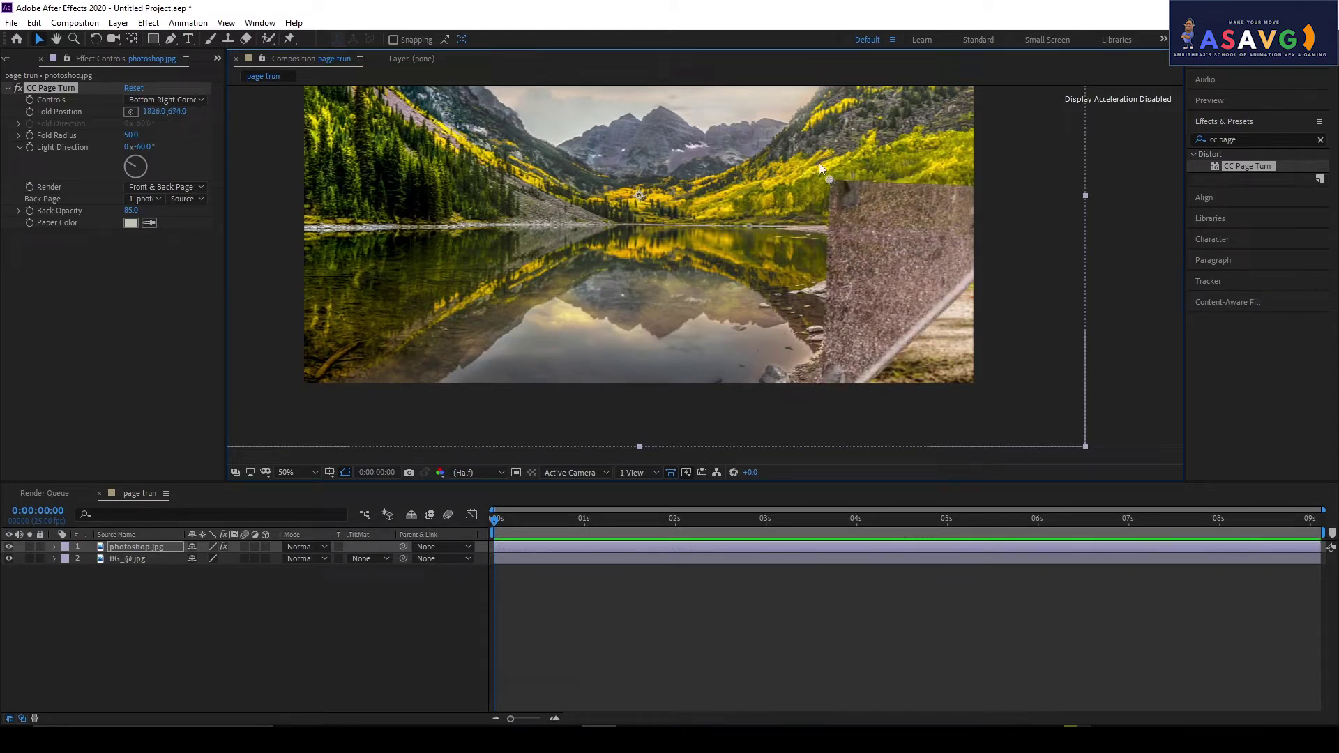
key("ctrl+z")
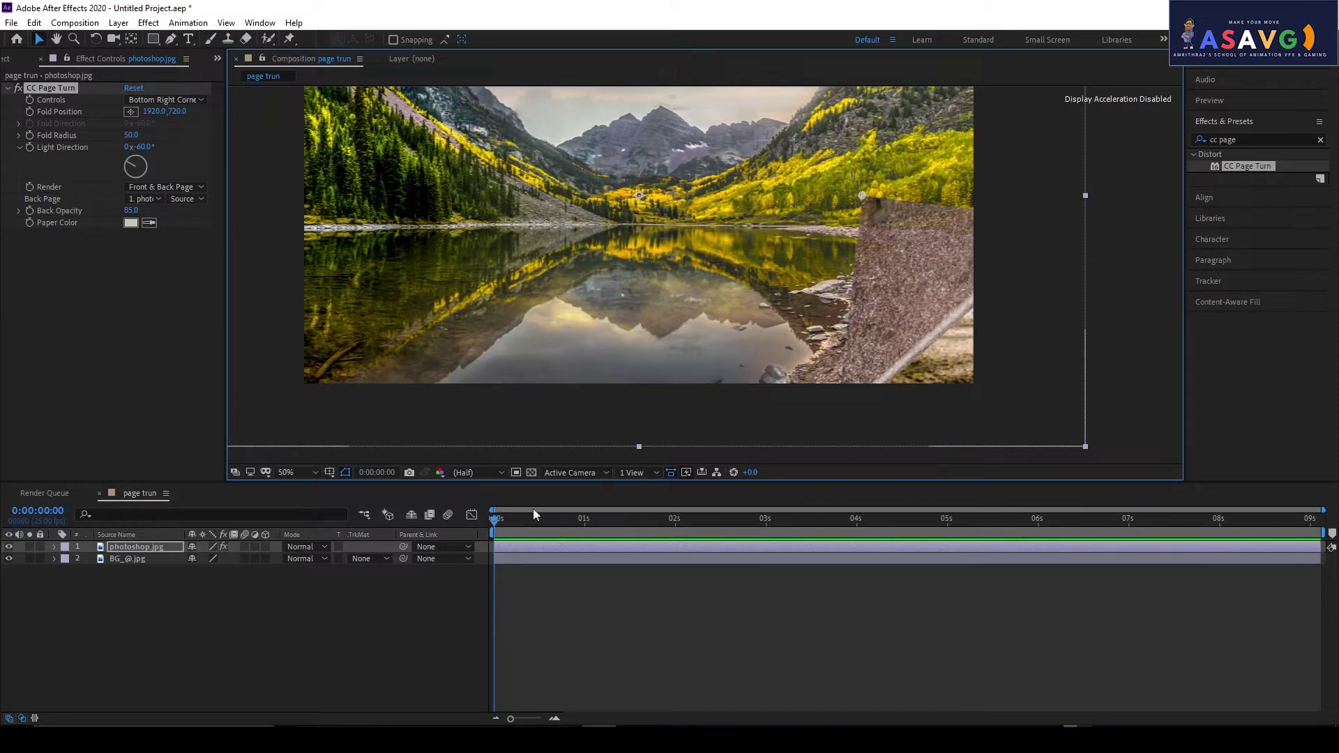
- Delete CC Page Turn from photoshop.jpg and reselect that layer
left_click(54, 88)
key("Delete")
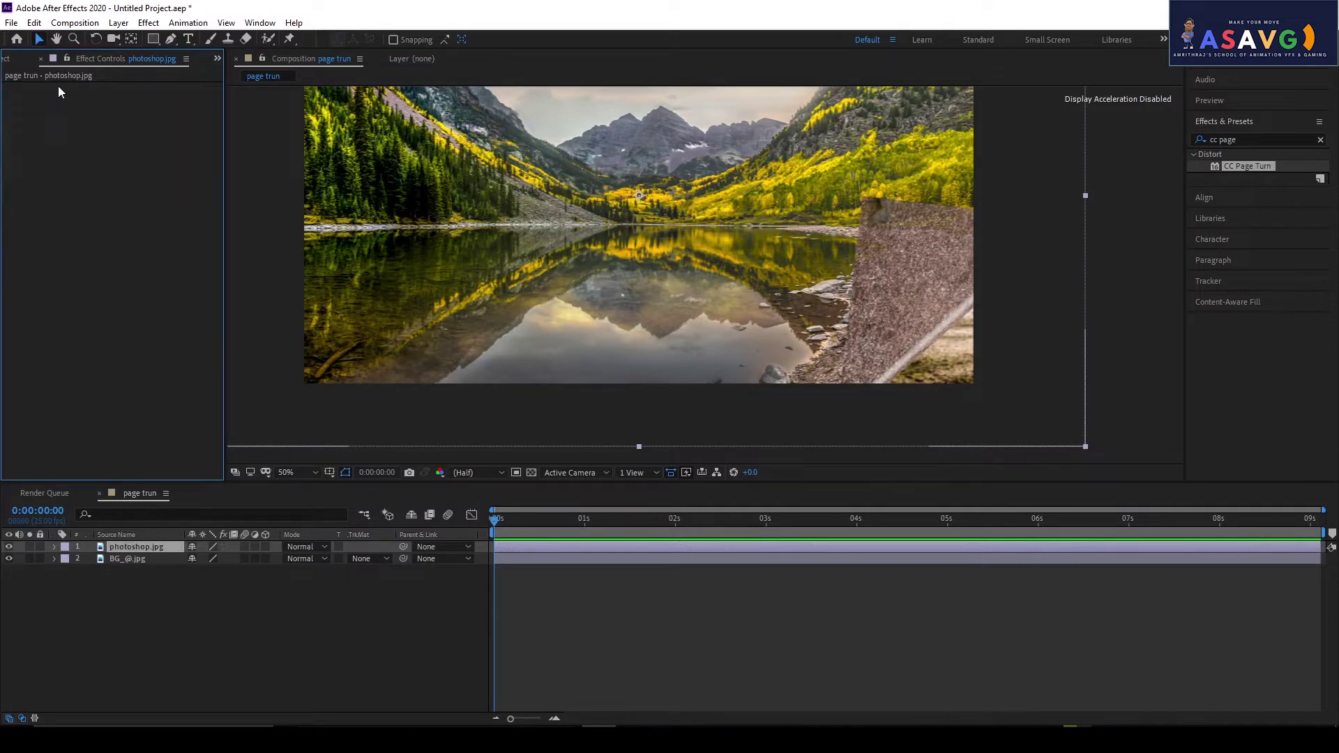
left_click(136, 560)
left_click(141, 546)
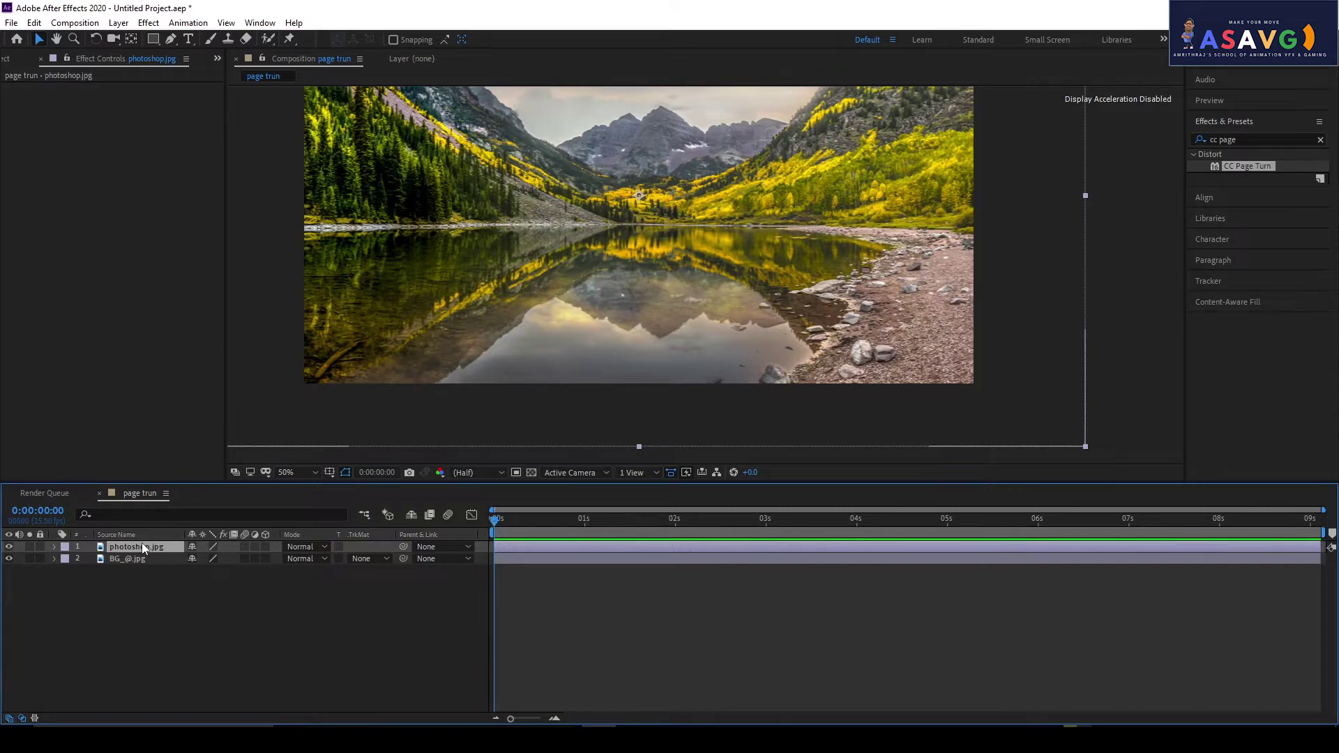
- Pre-compose photoshop.jpg into 'page_1', moving all attributes into it
right_click(142, 547)
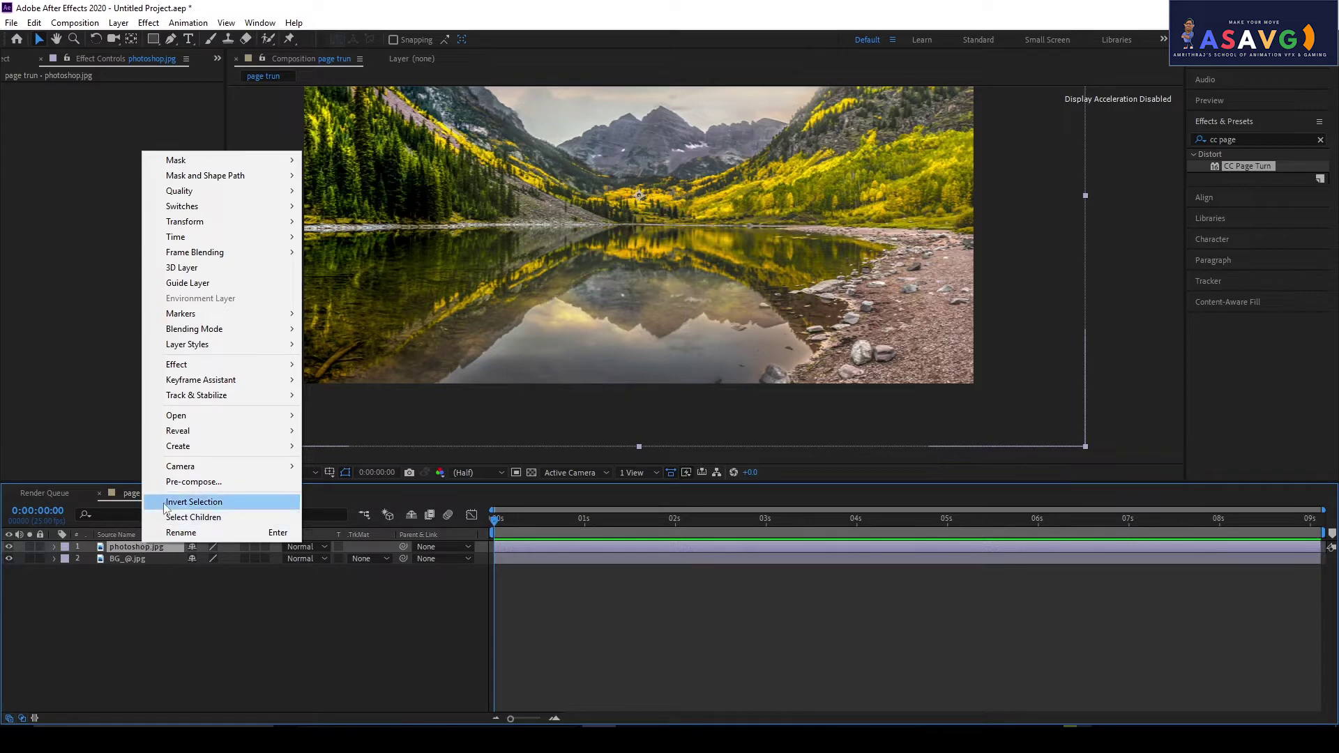
left_click(194, 482)
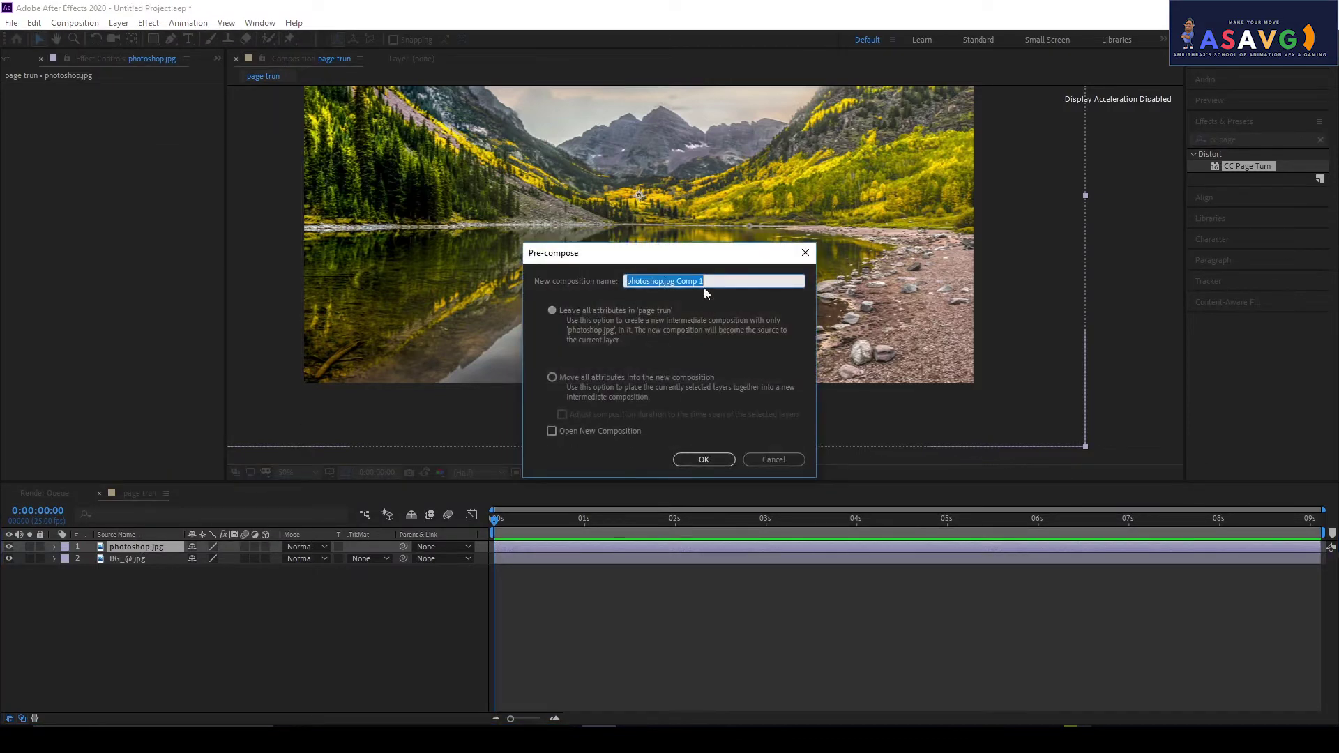
type("p")
type("age_1")
left_click(603, 378)
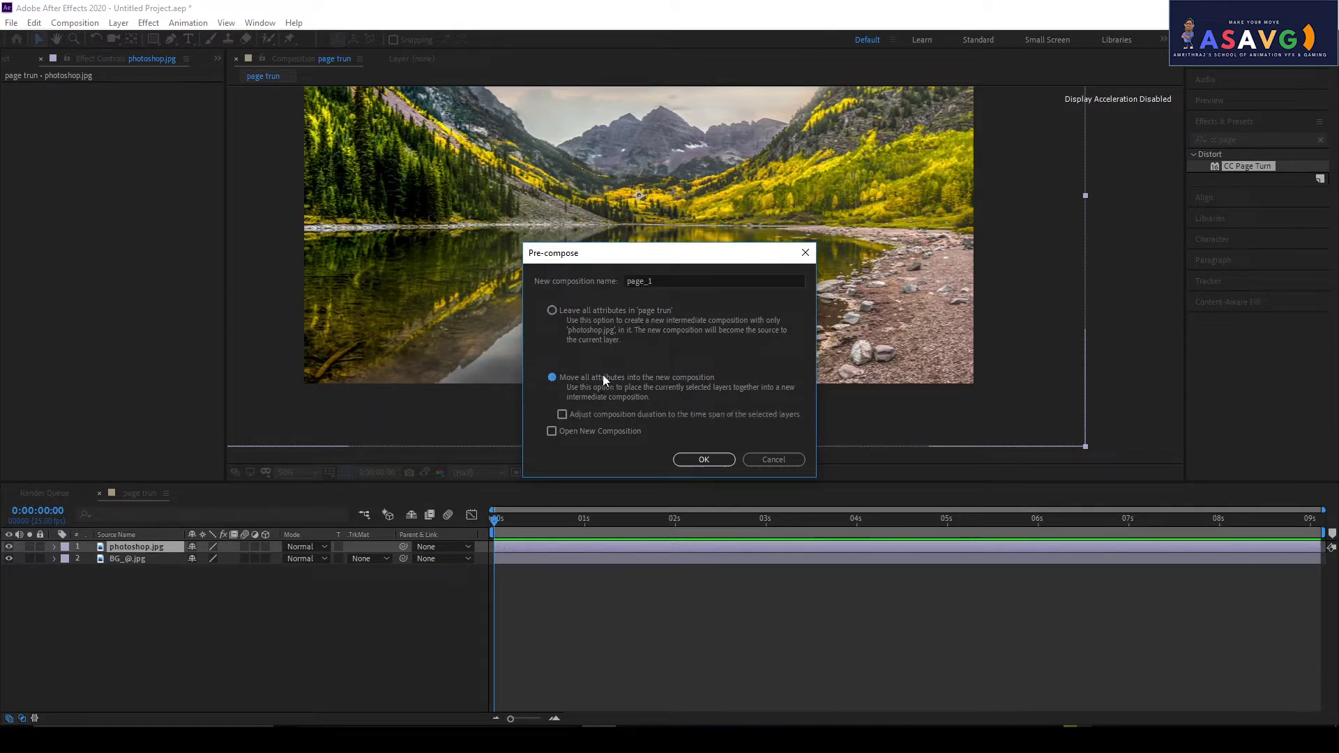
left_click(697, 461)
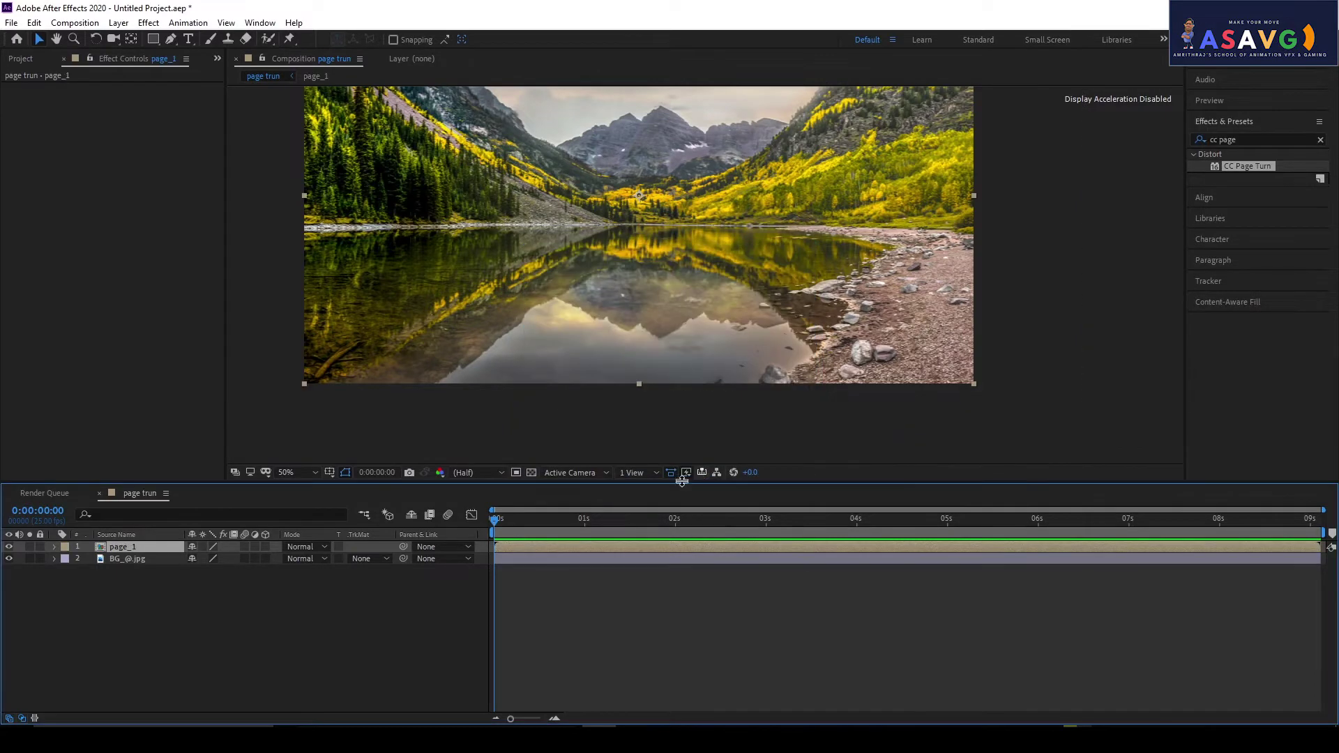
- Pre-compose BG_@.jpg into 'page_2' with all attributes moved into the new comp
left_click(142, 557)
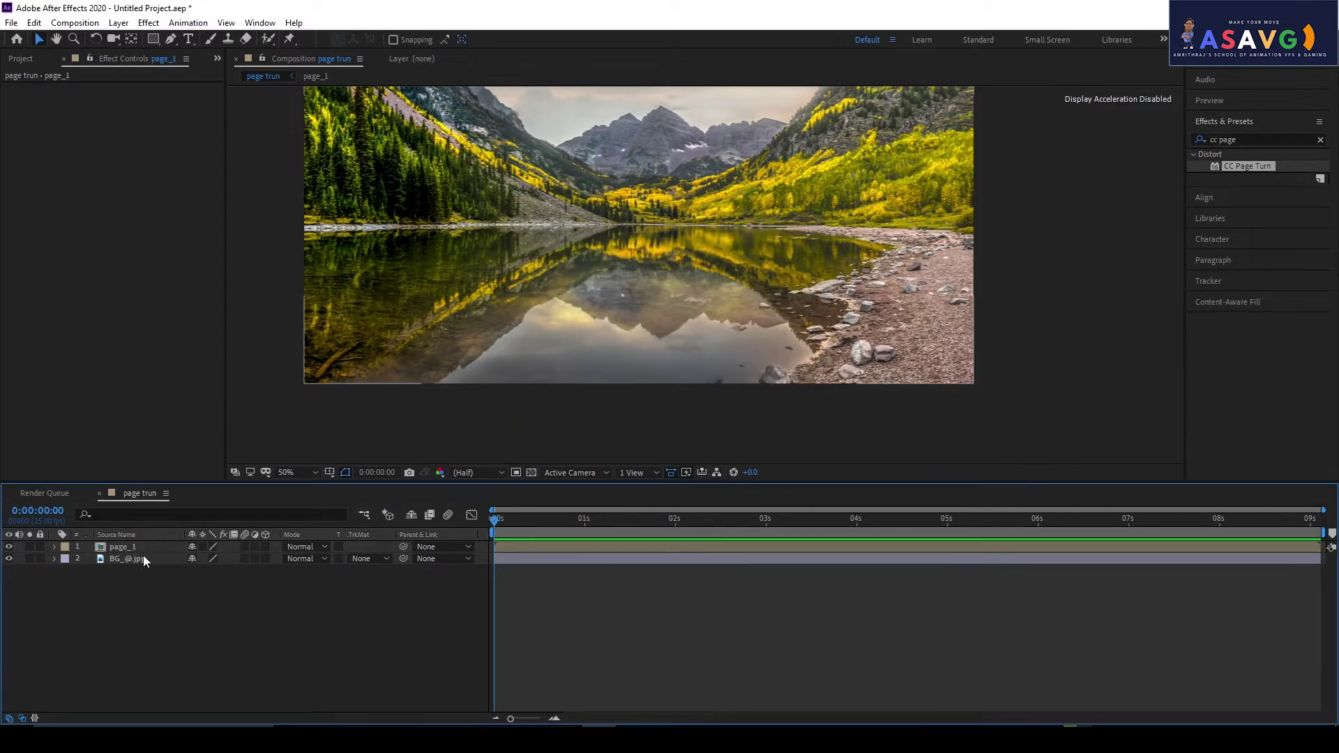
right_click(144, 555)
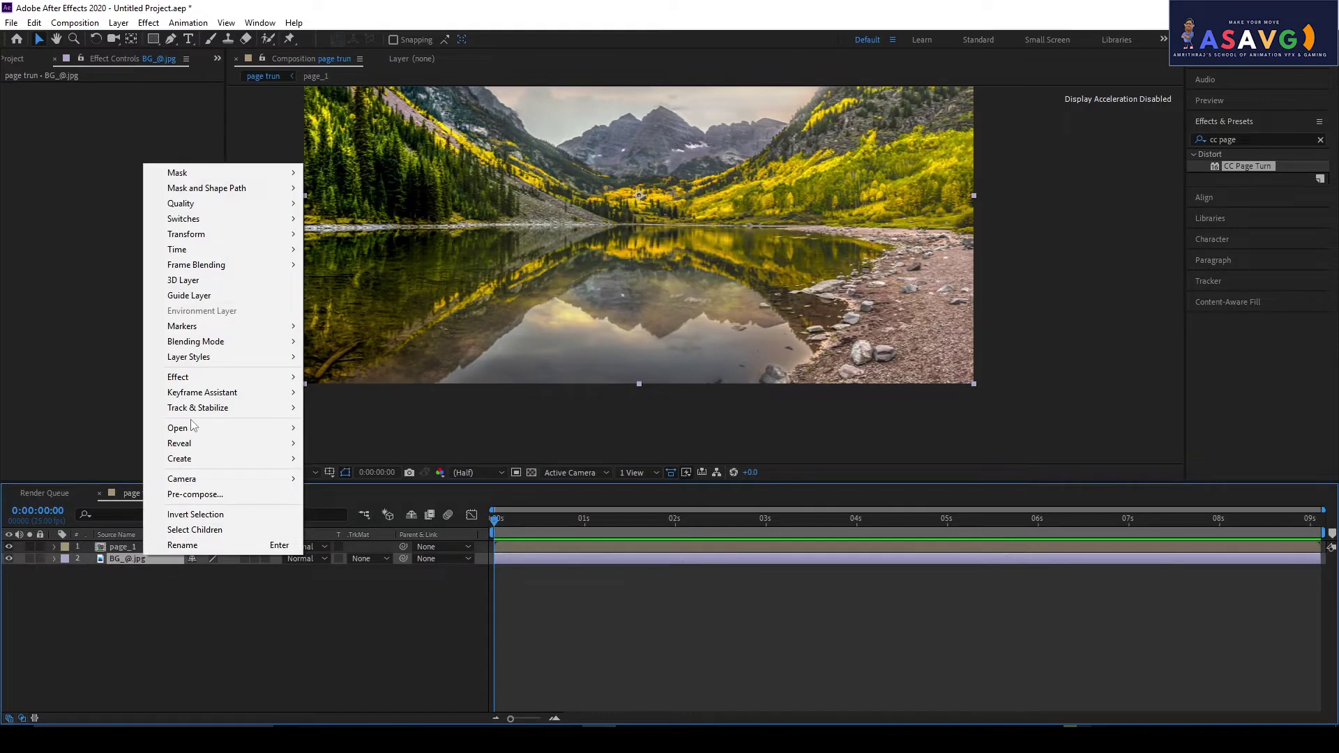
left_click(195, 494)
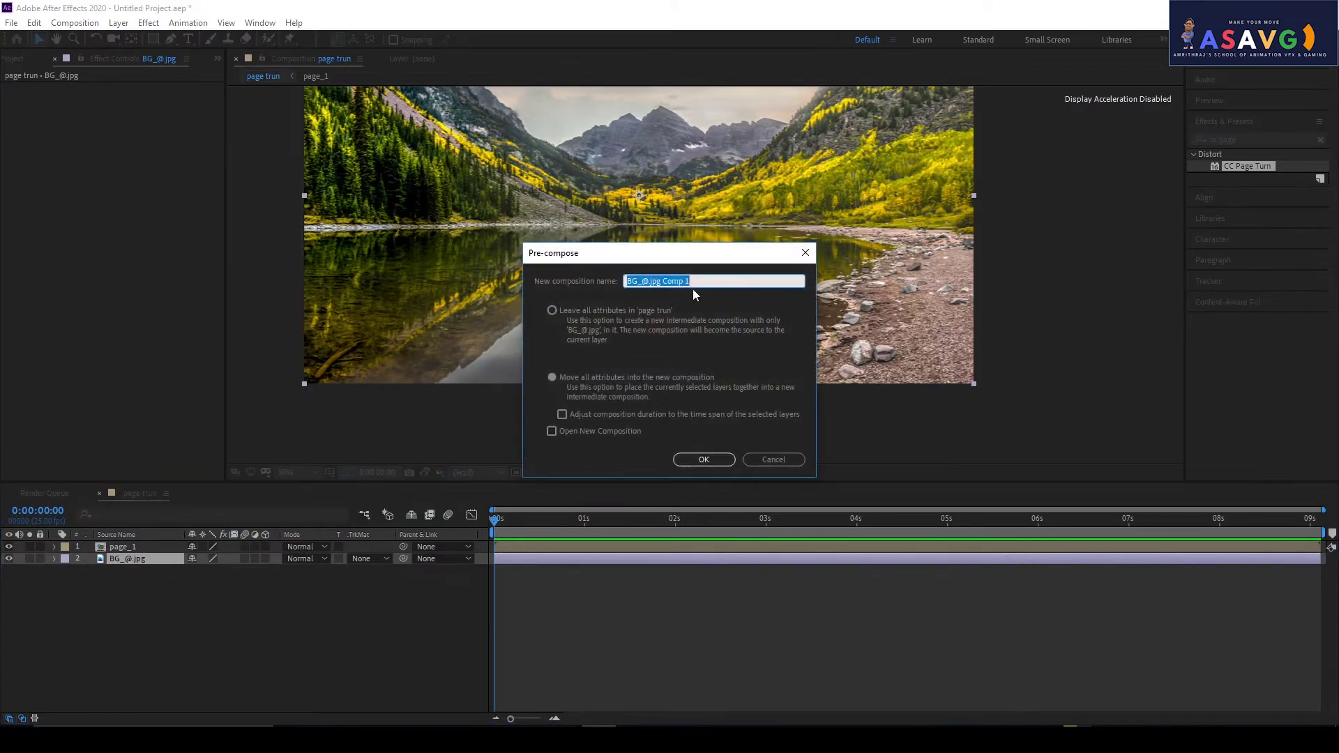
type("p")
type("ah")
key("BackSpace")
type("ge_")
type("2")
left_click(618, 377)
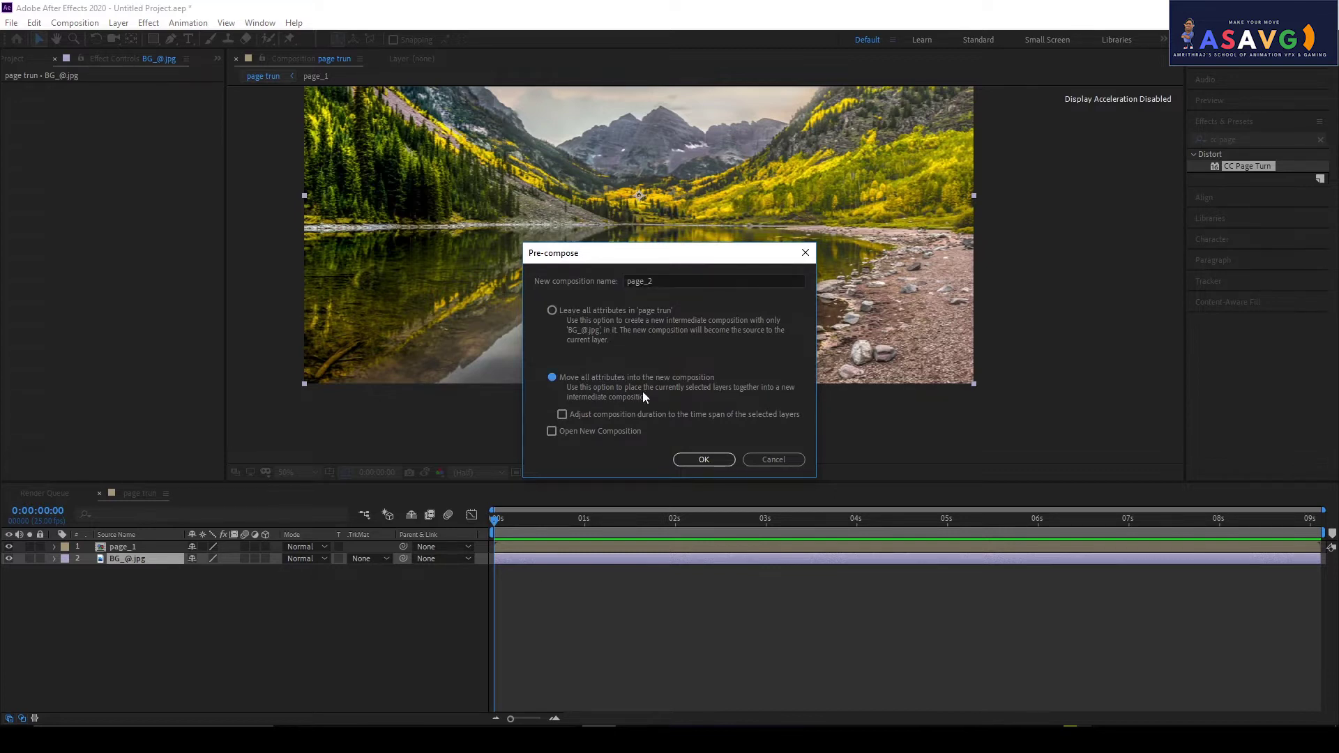
left_click(715, 459)
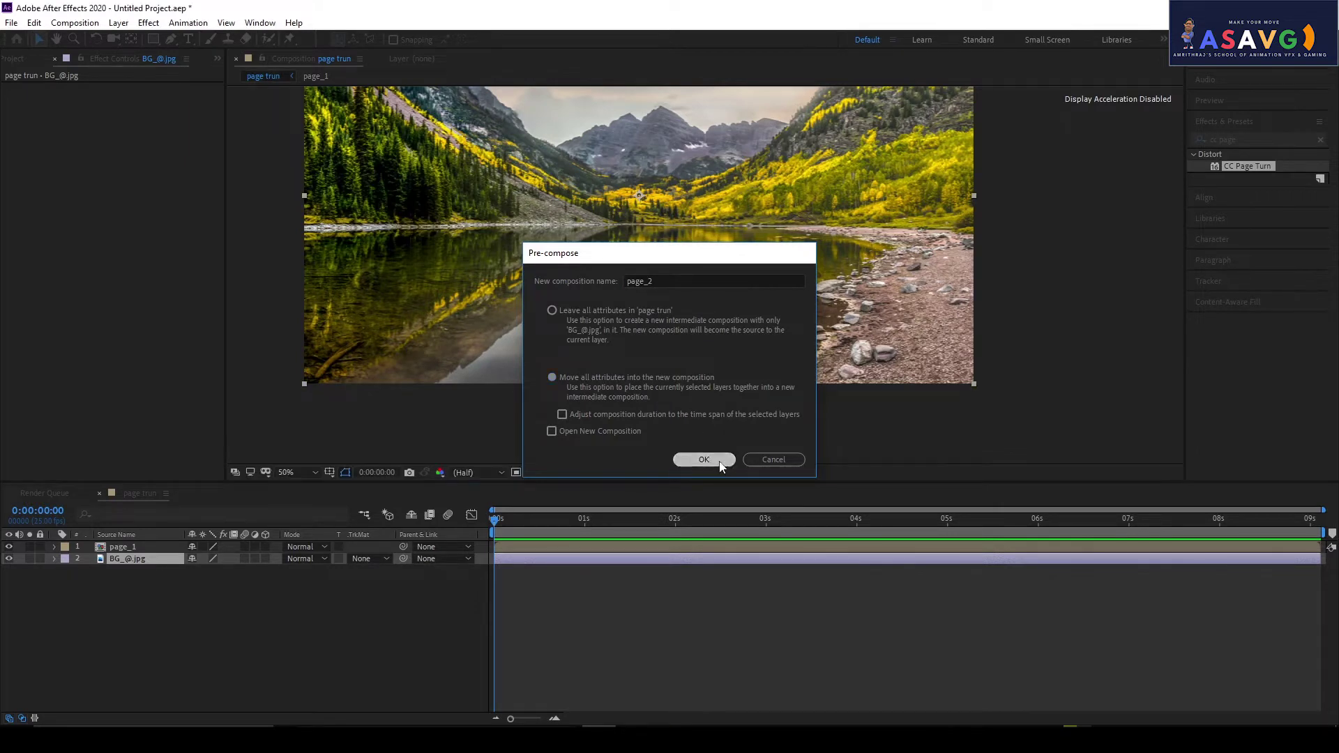
left_click(139, 548)
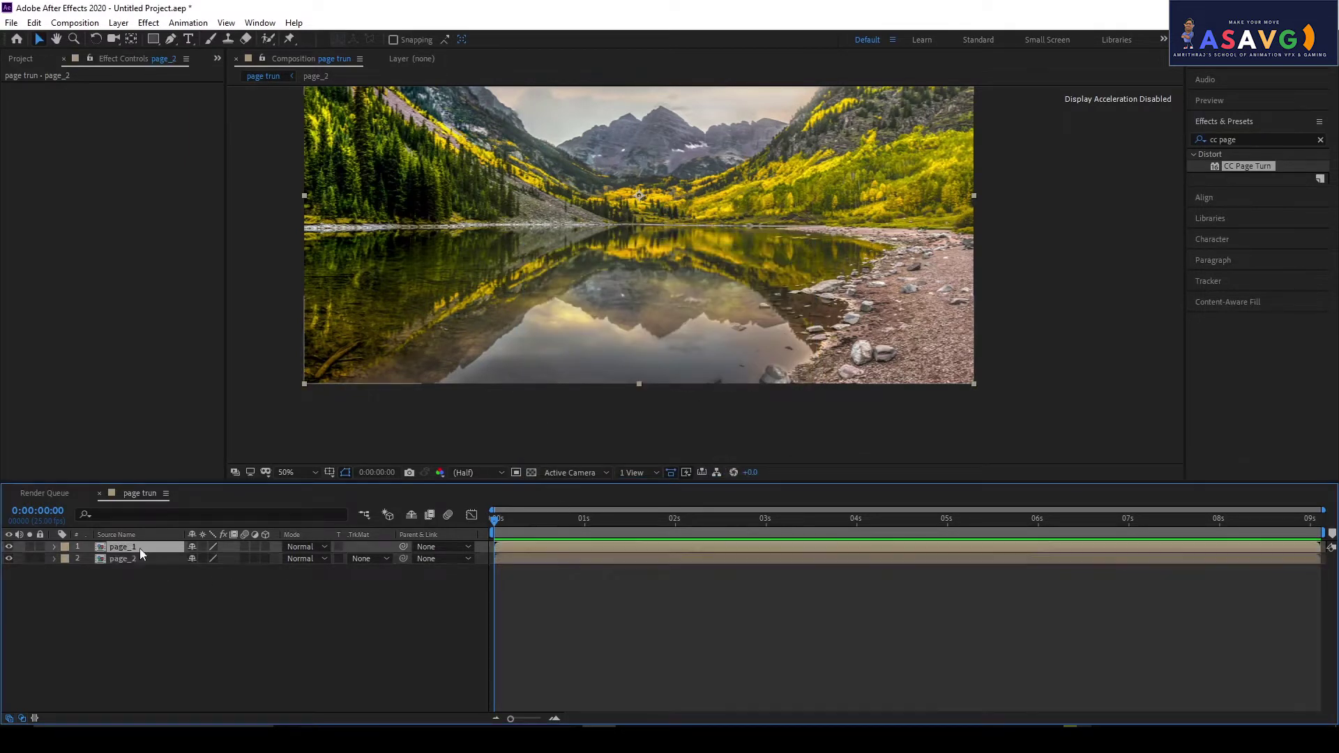
- Drag CC Page Turn from Effects & Presets onto the page_1 layer
left_click(135, 558)
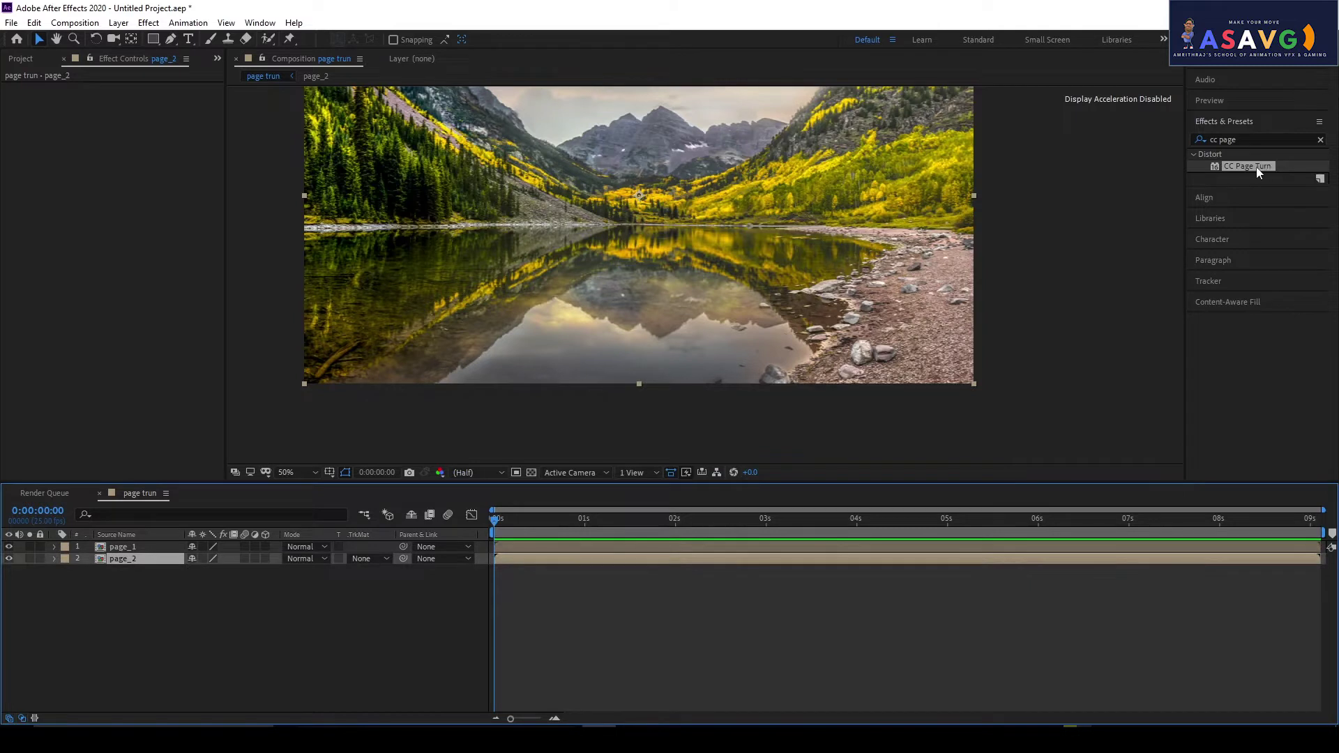
left_click(166, 549)
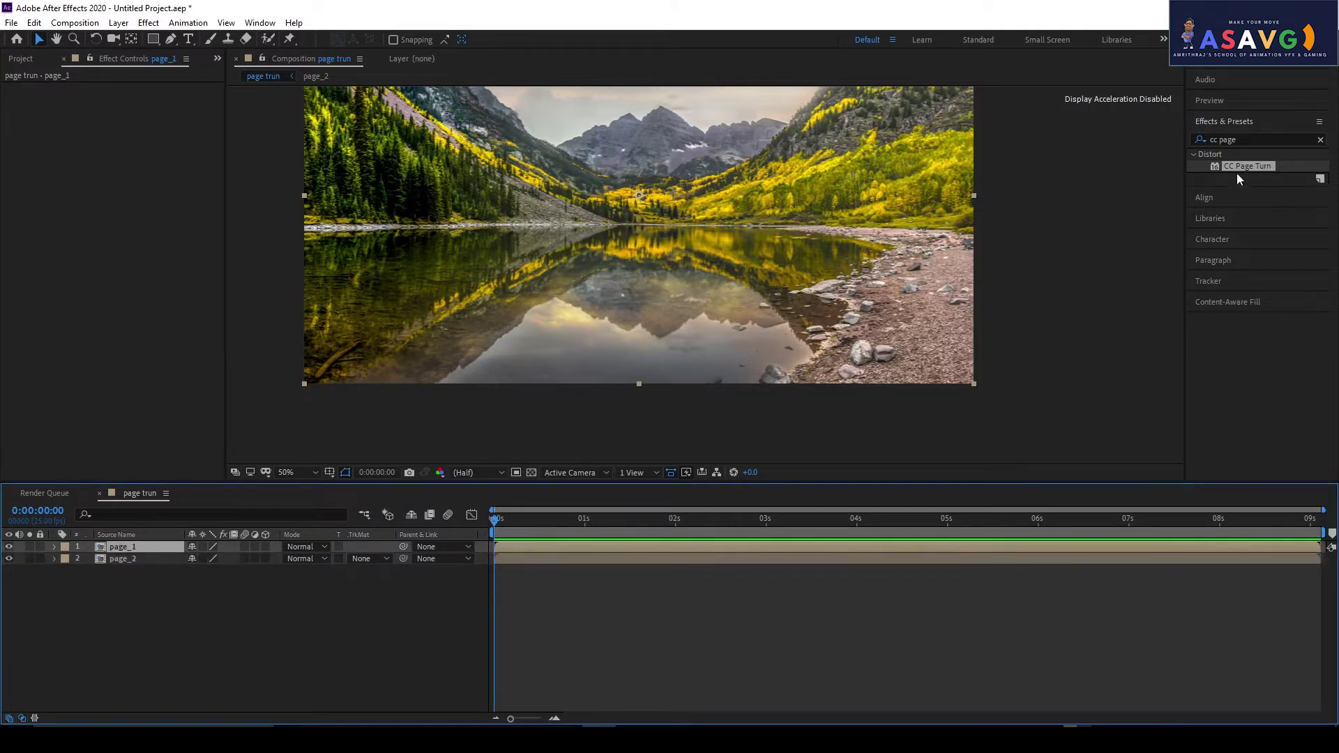
left_click_drag(1237, 165, 118, 551)
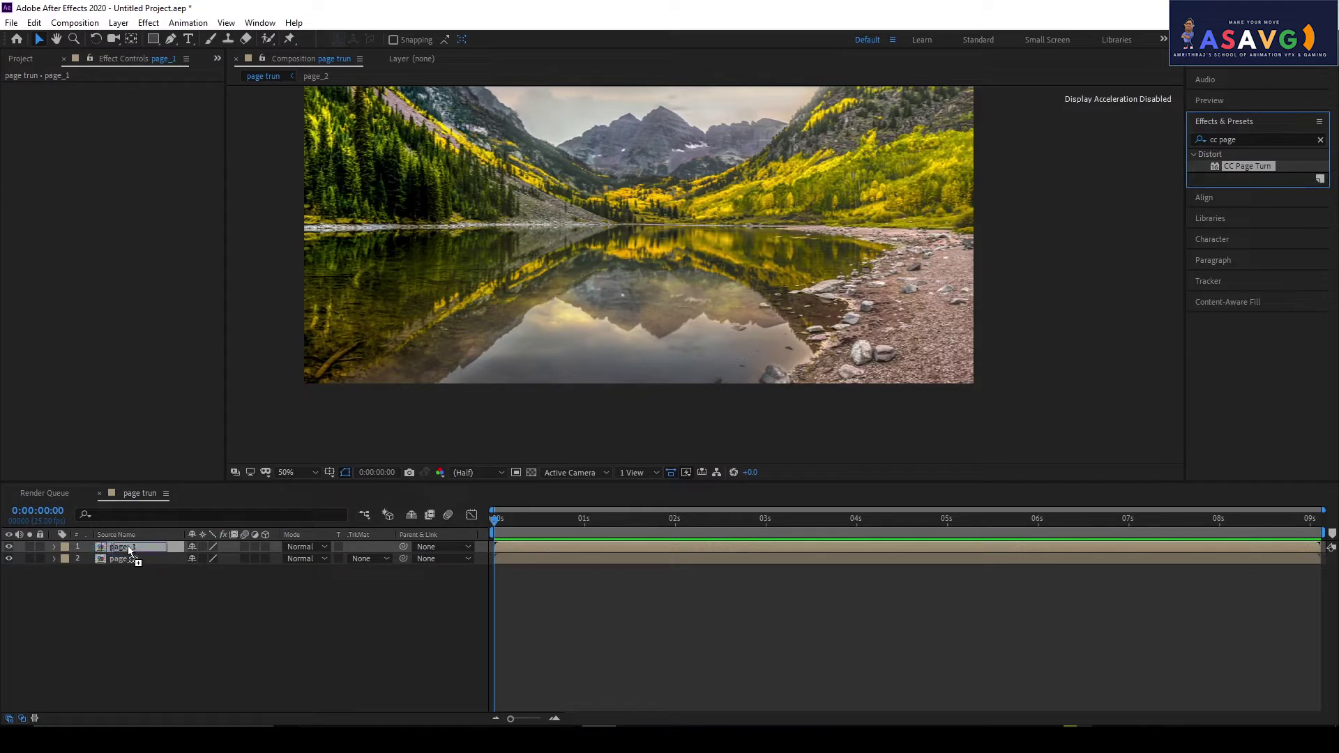
left_click_drag(128, 546, 128, 546)
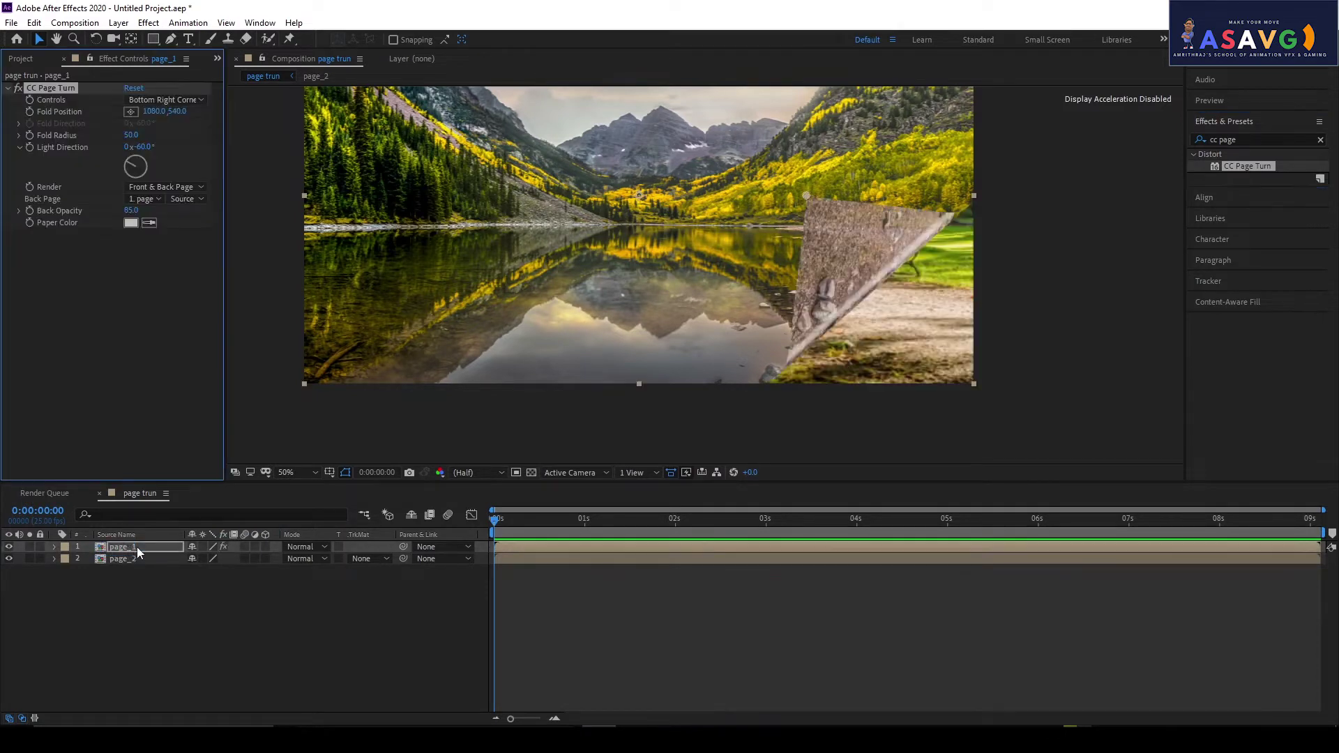
- Recentre the photo in the viewer and open the Controls dropdown
left_click_drag(879, 180, 960, 189)
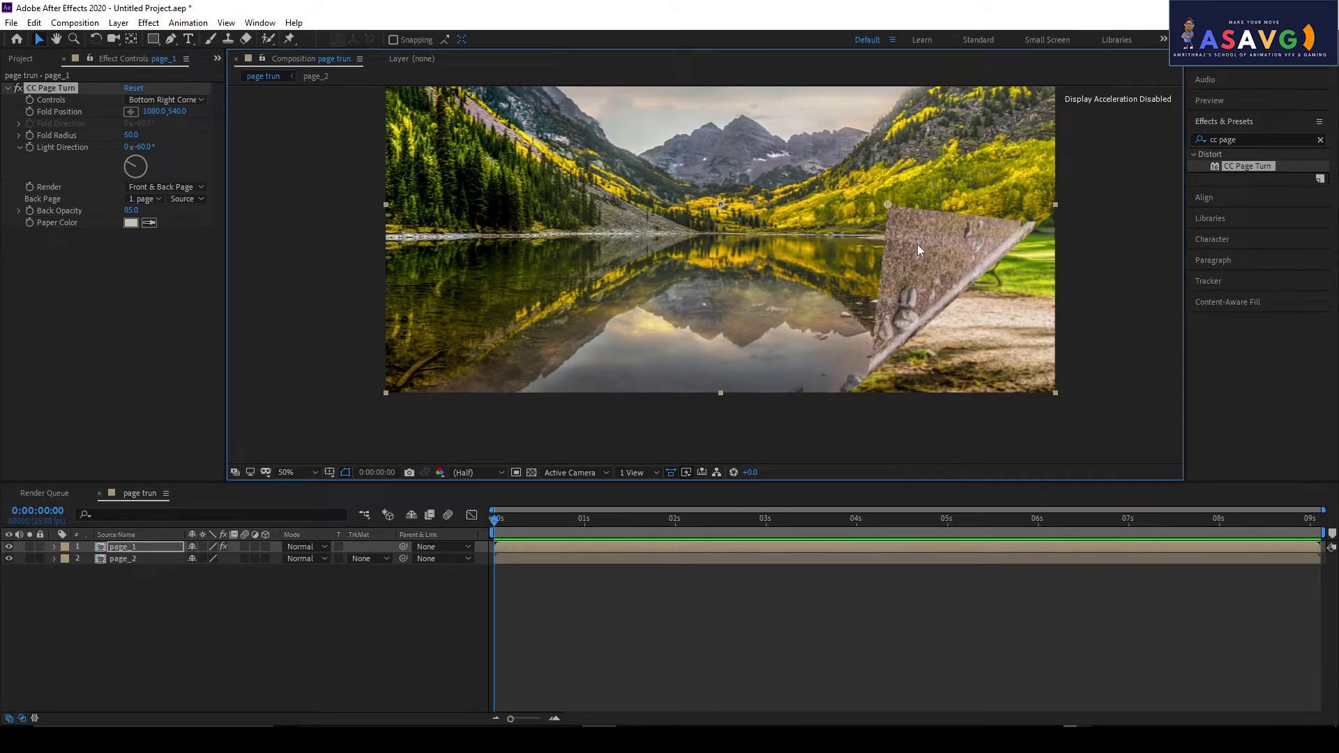
left_click_drag(918, 249, 927, 281)
key("v")
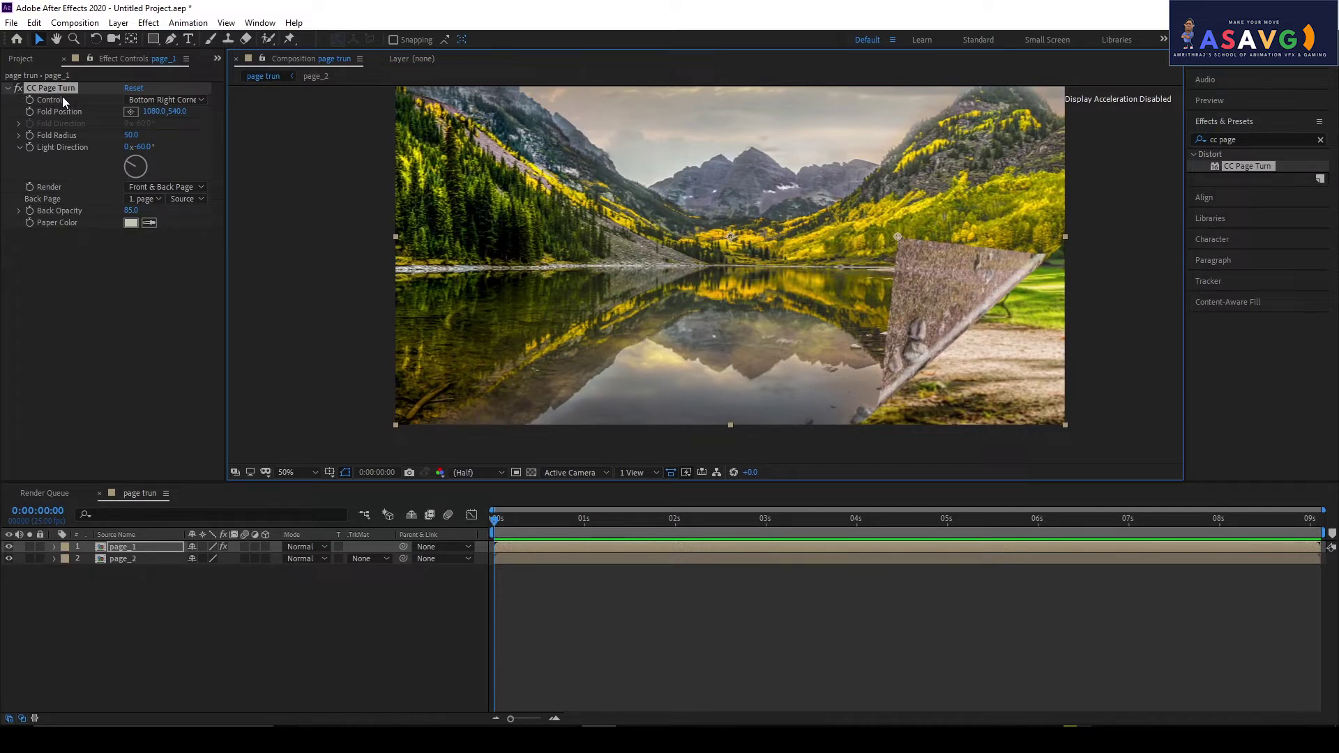
left_click(156, 100)
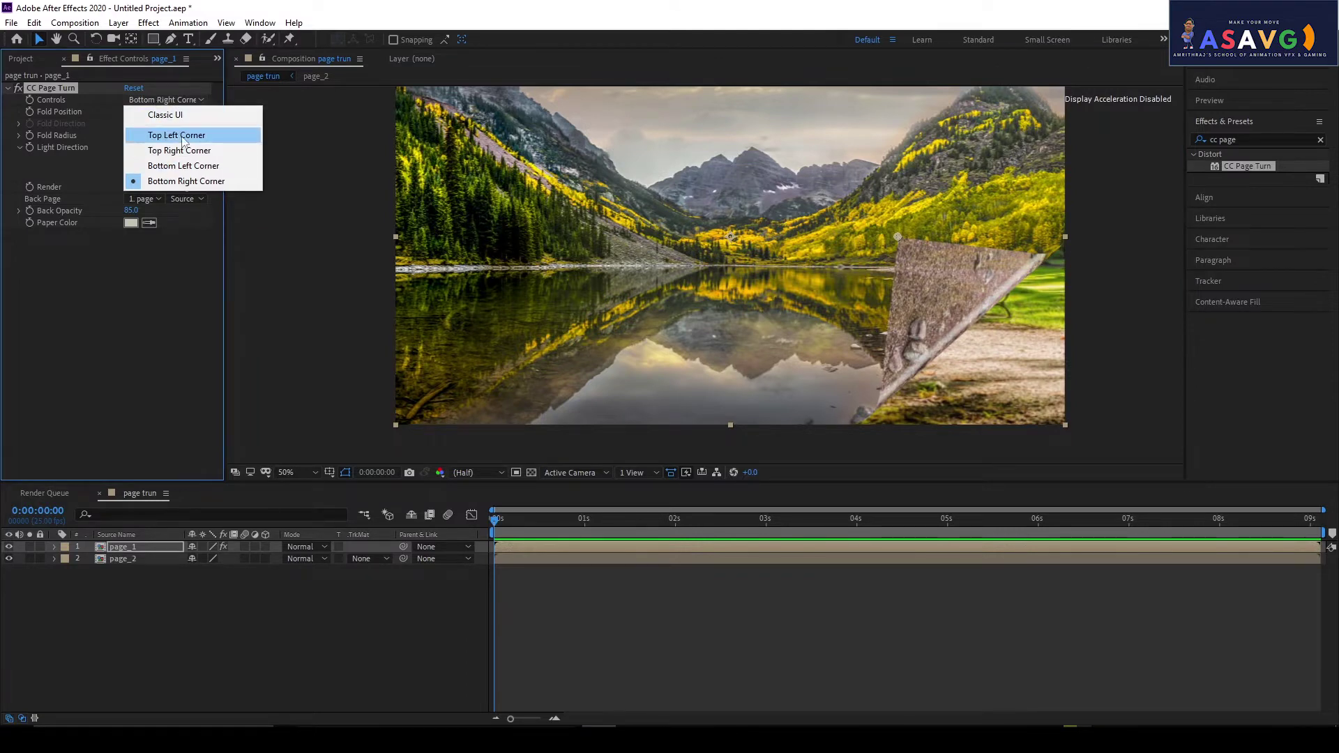
- Try top-left, top-right, bottom-left and bottom-right curls, then choose Classic UI
left_click(160, 135)
left_click(156, 100)
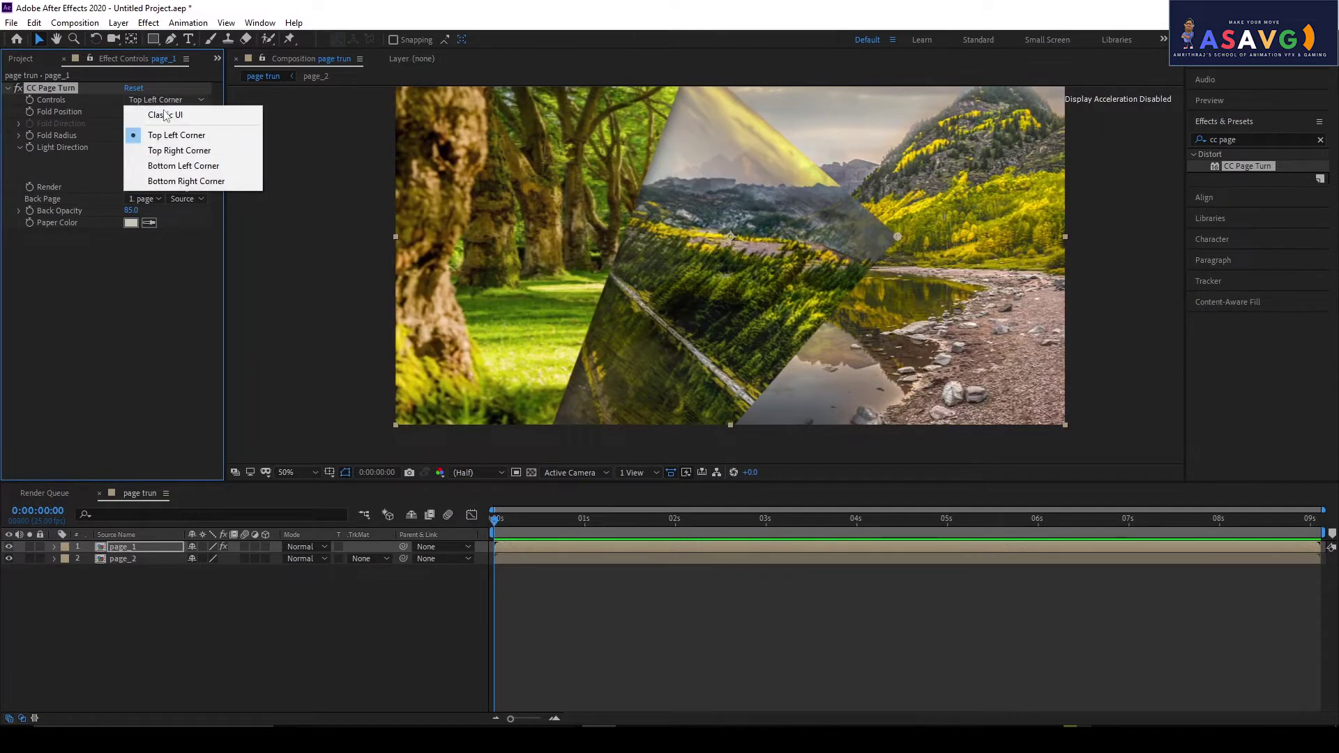
left_click(180, 150)
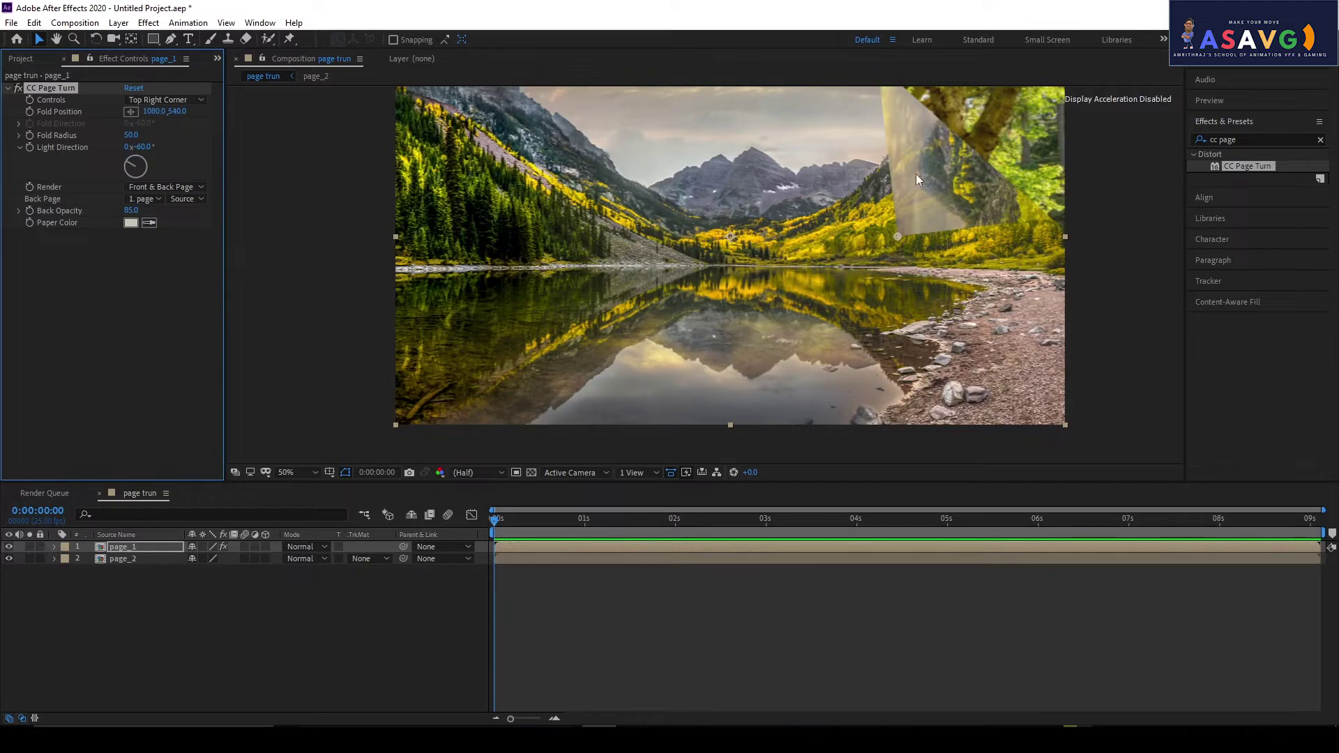
left_click(144, 101)
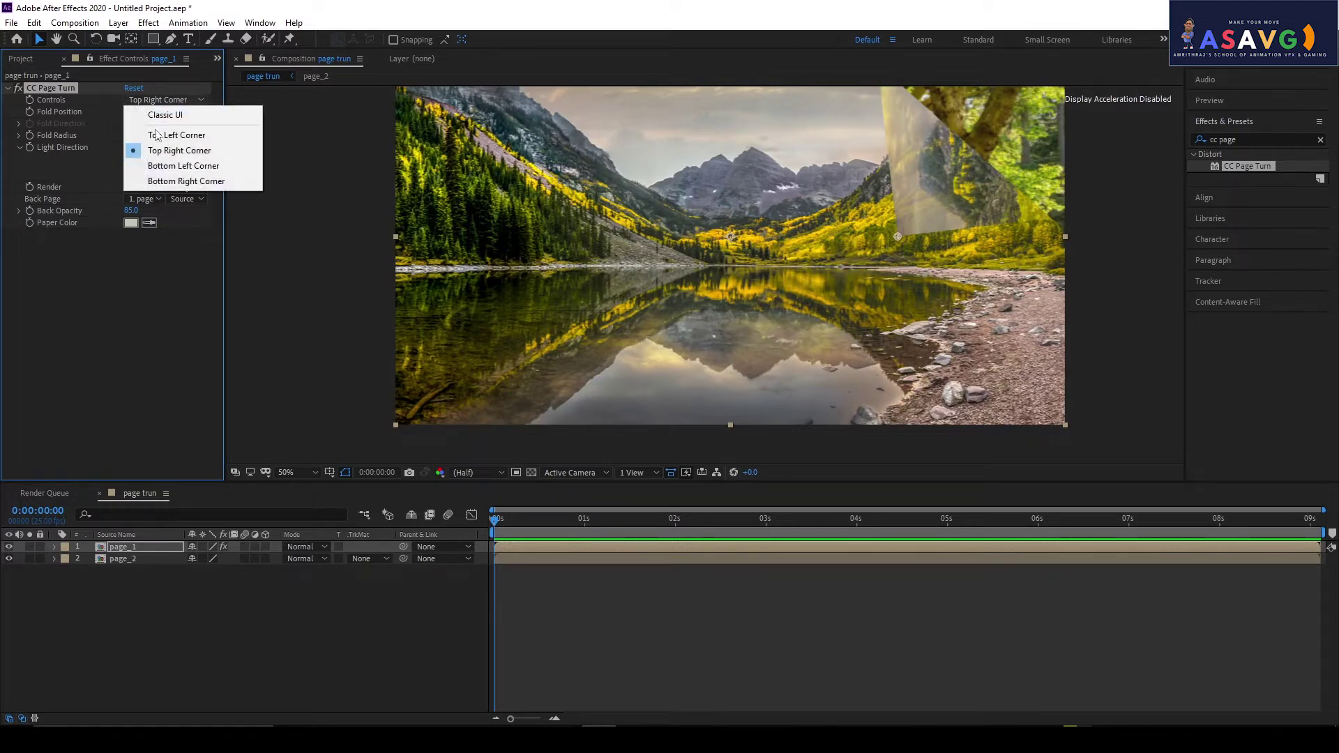
left_click(161, 166)
left_click(171, 100)
left_click(168, 181)
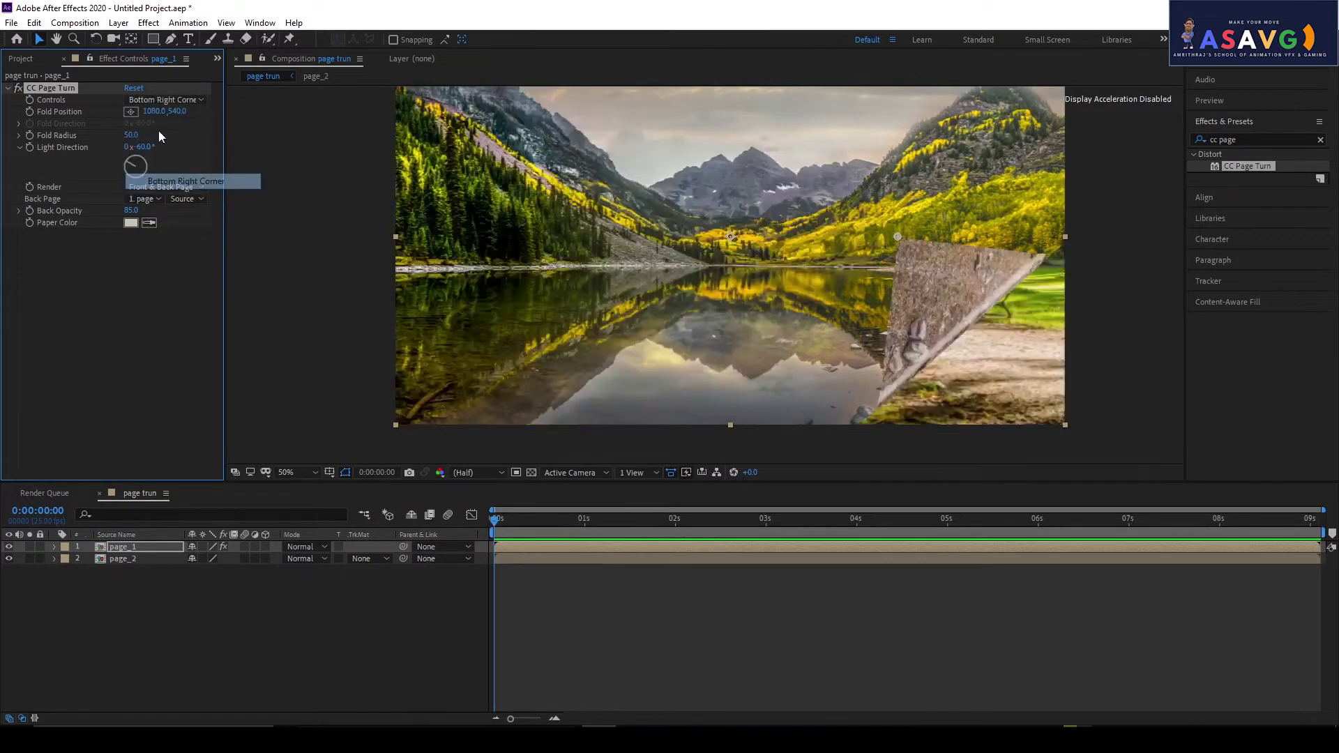
left_click(163, 101)
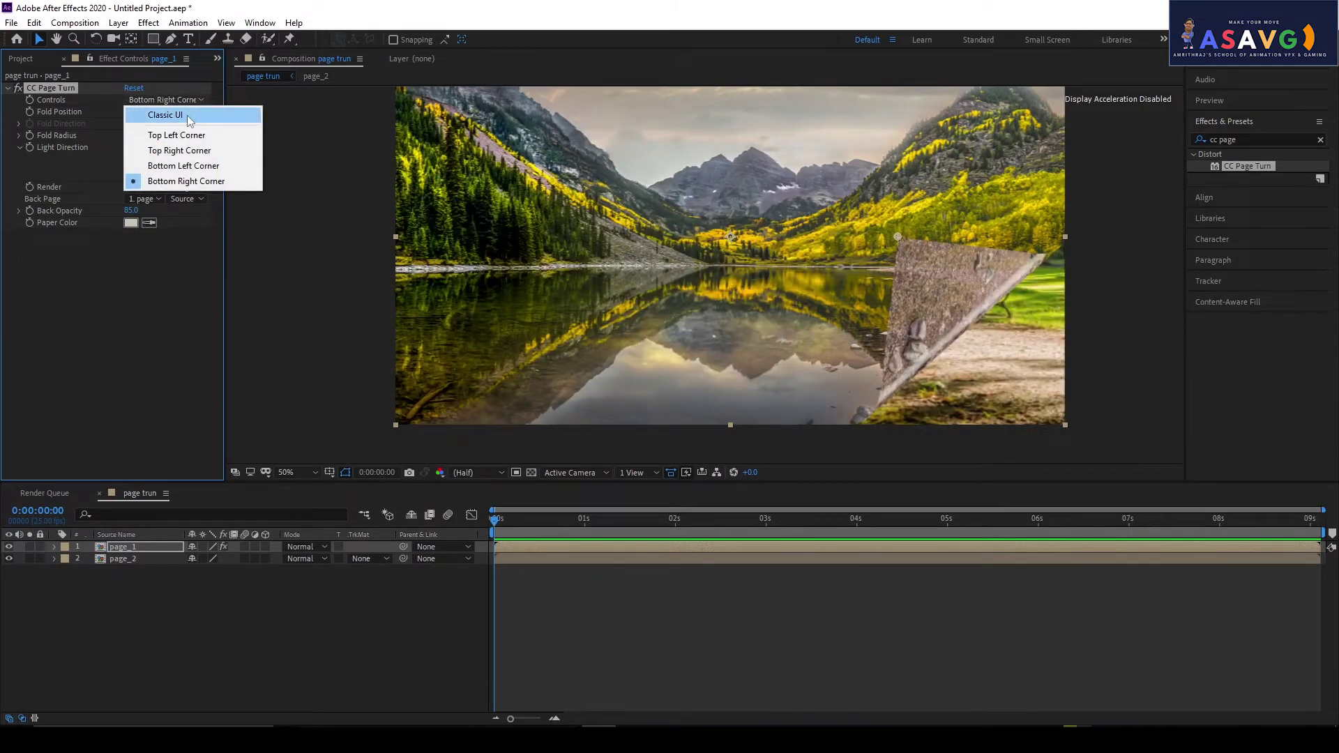
left_click(189, 120)
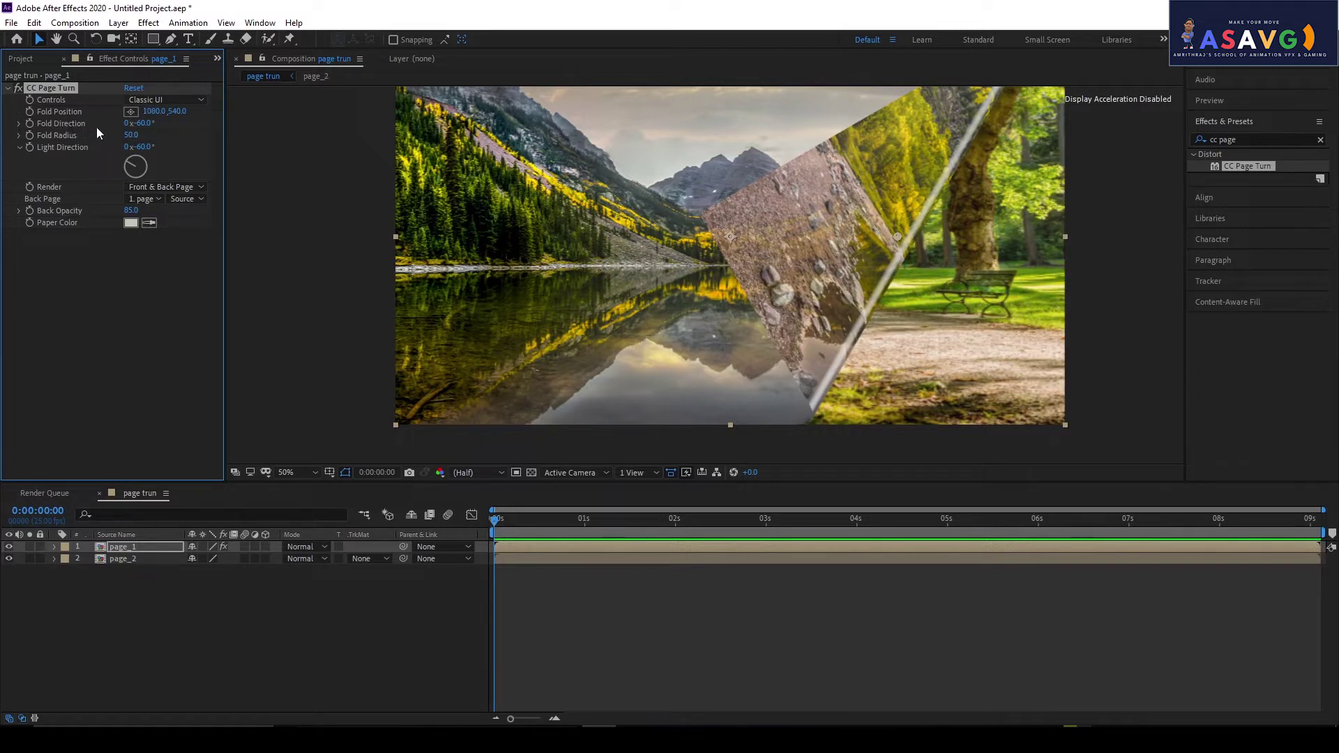
- Try Fold Radius values 200, 300 and 350, settling on 300
left_click(133, 136)
type("200")
key("Return")
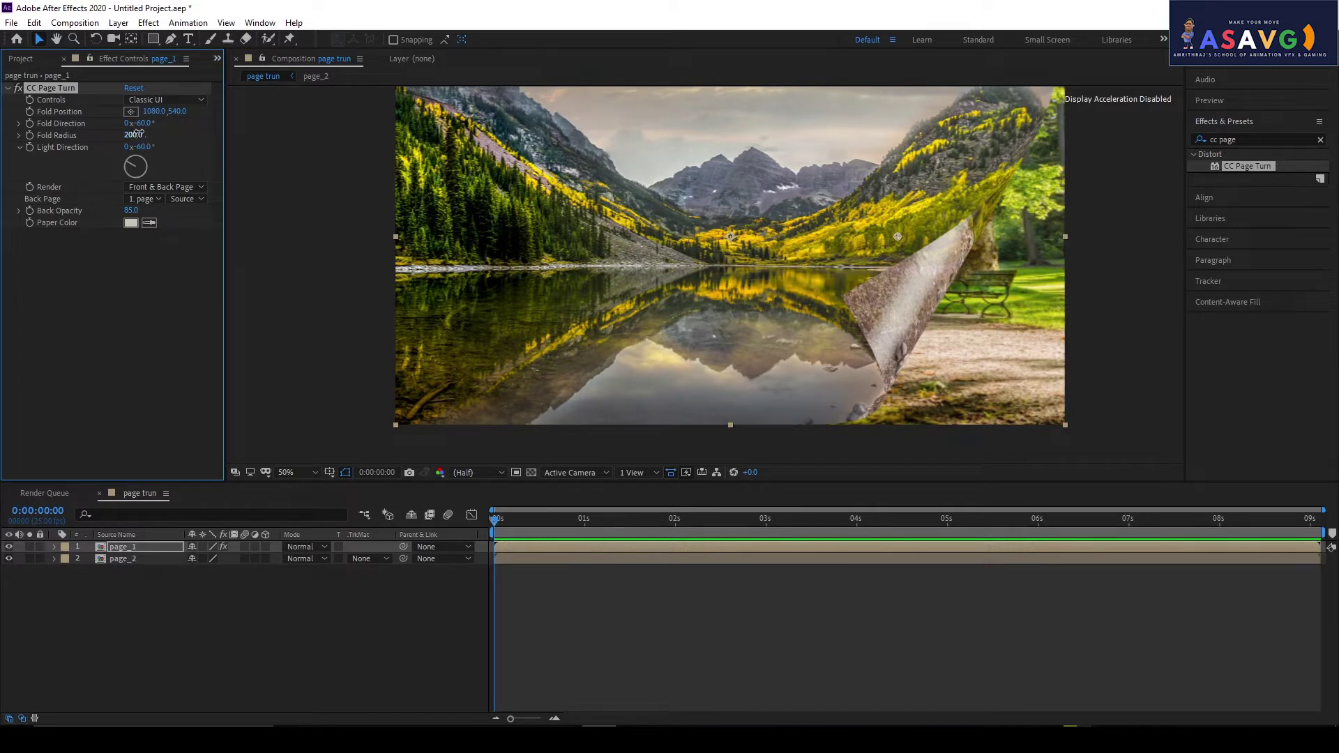
left_click(136, 135)
type("300")
key("Return")
left_click(134, 134)
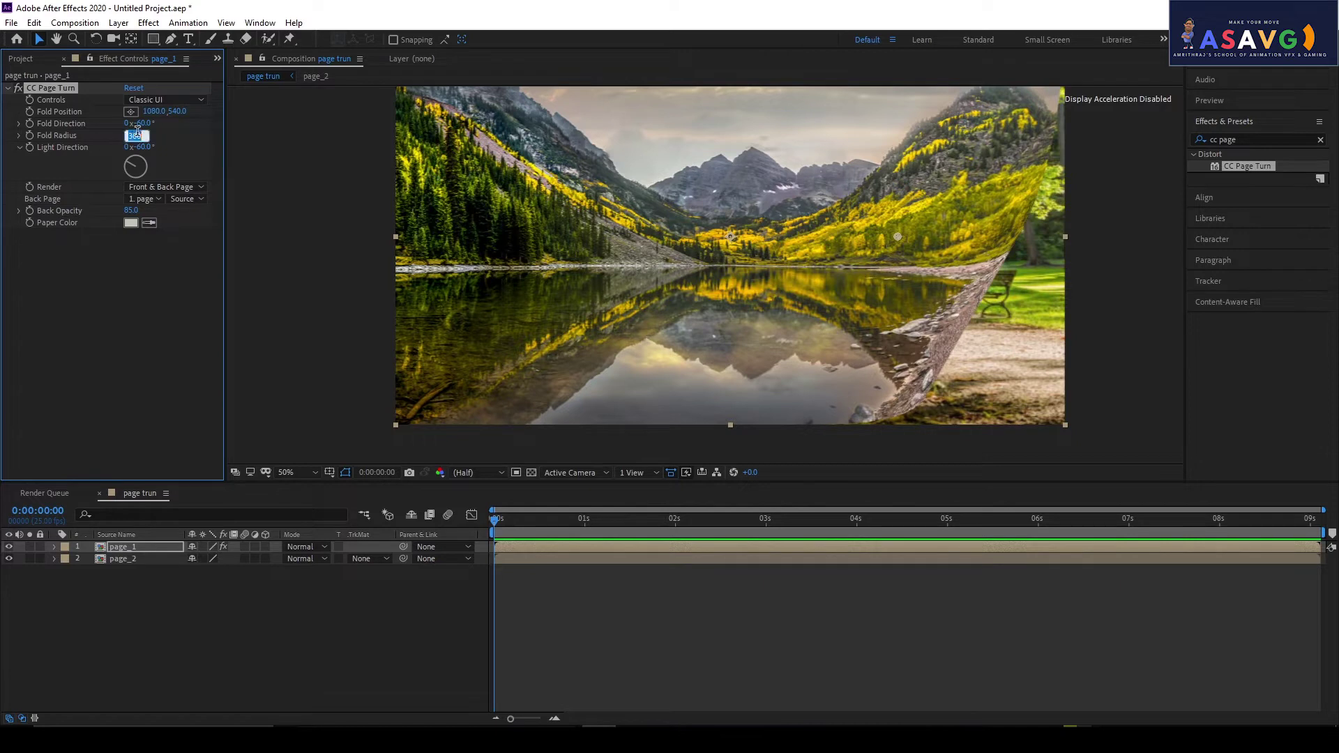
type("350")
key("Return")
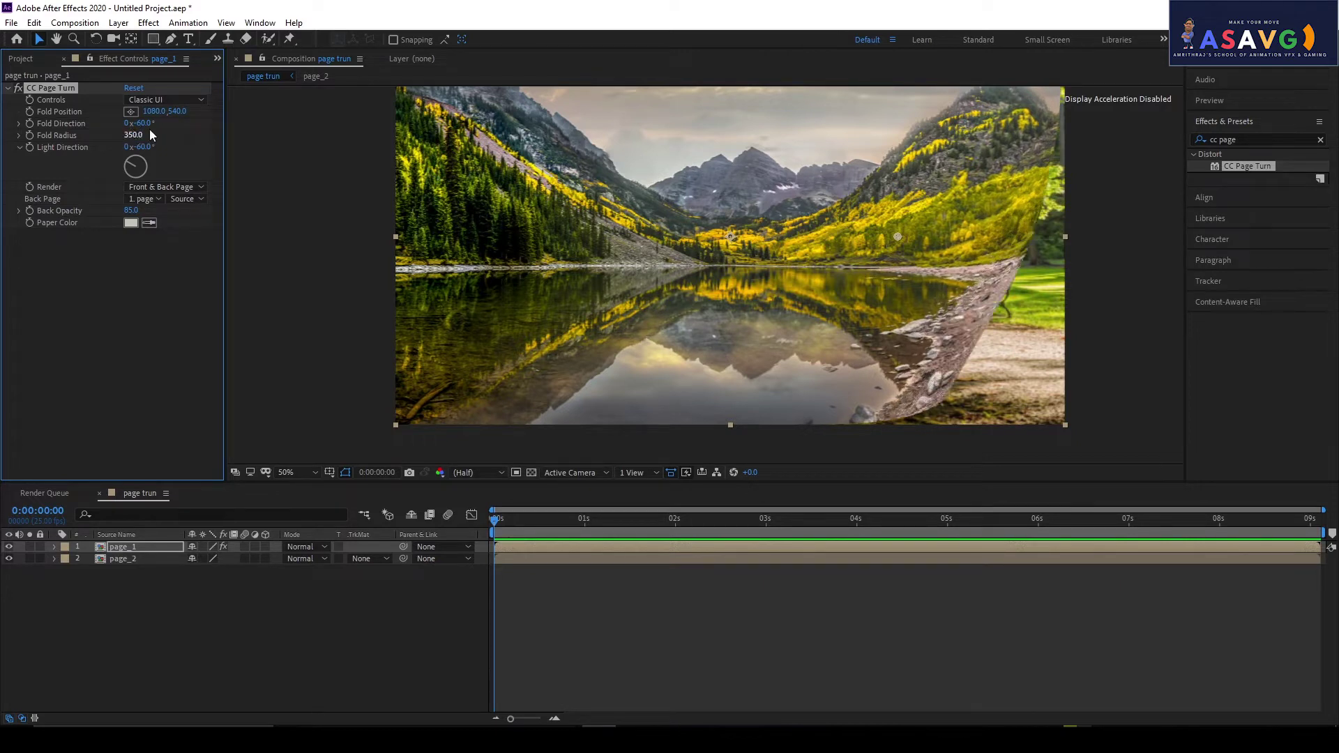
left_click(133, 134)
type("300")
key("Return")
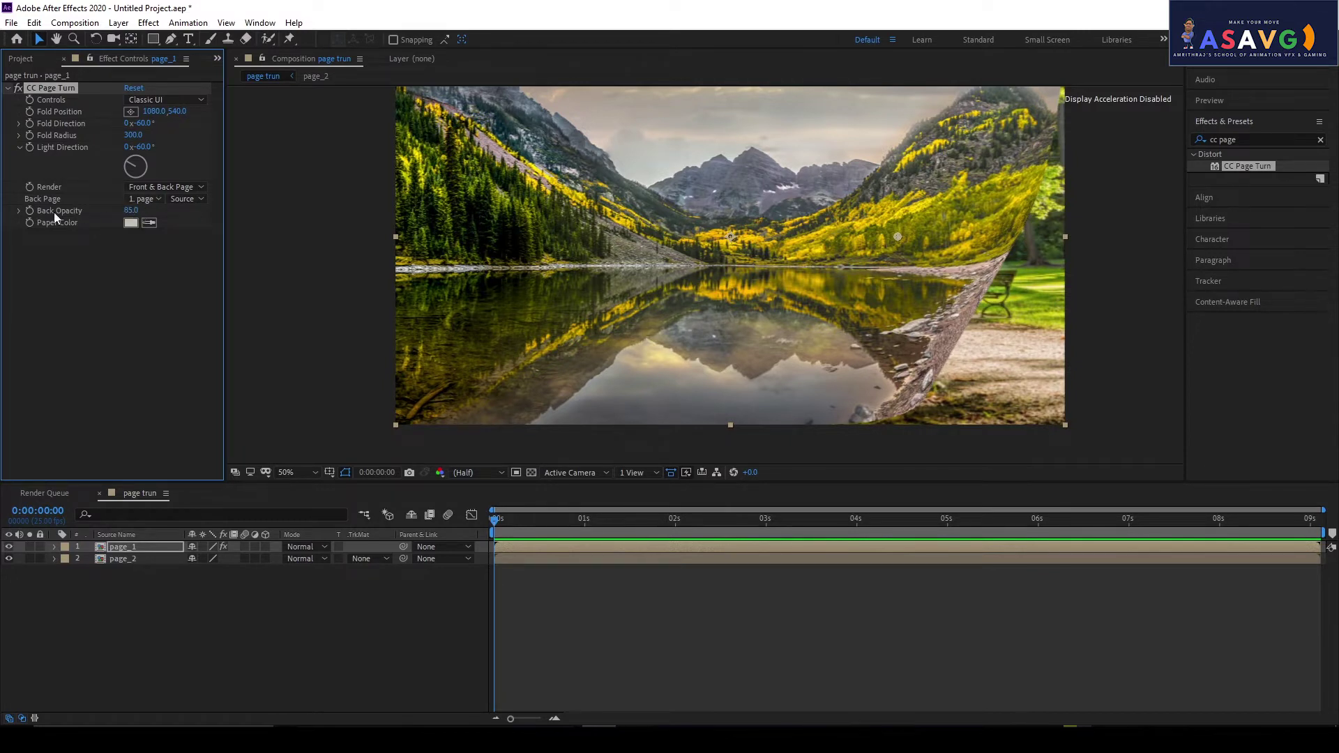
- Check Render options, try page_2 and page_1 as Back Page, then set it to None
left_click(149, 189)
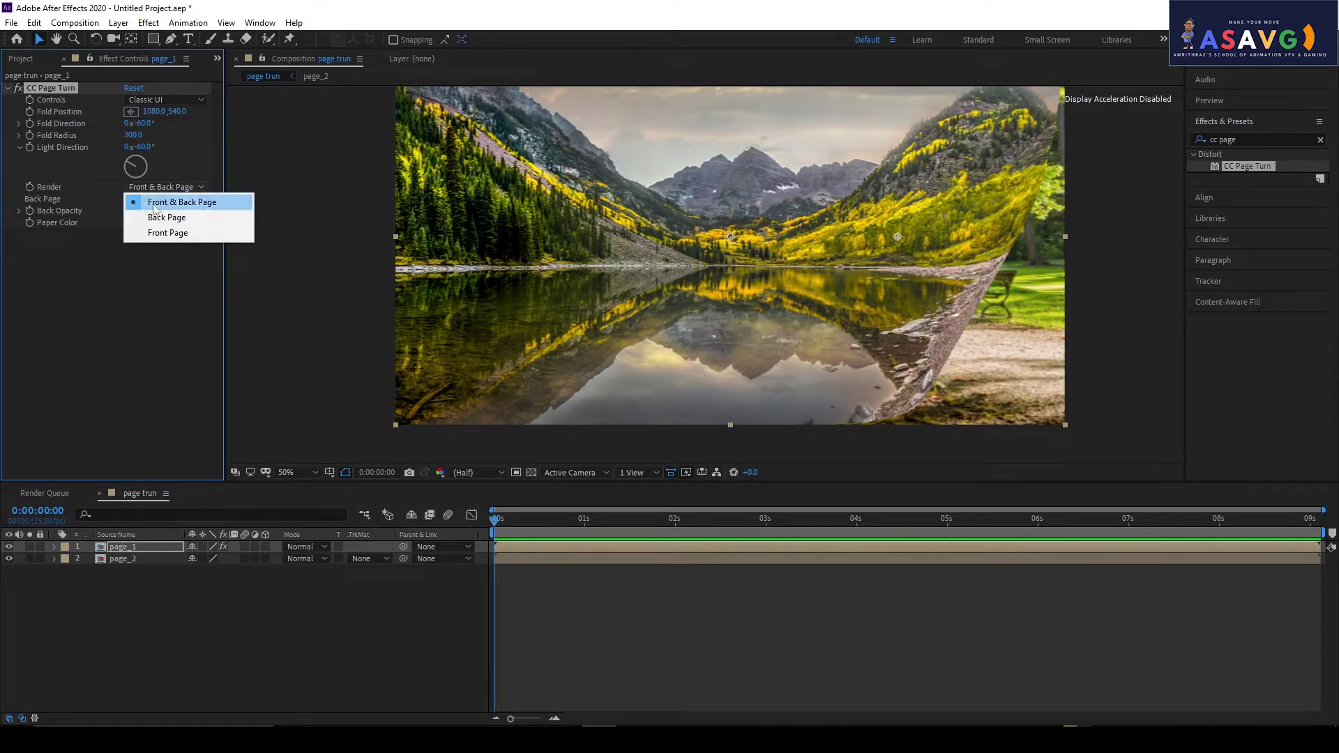
left_click(115, 258)
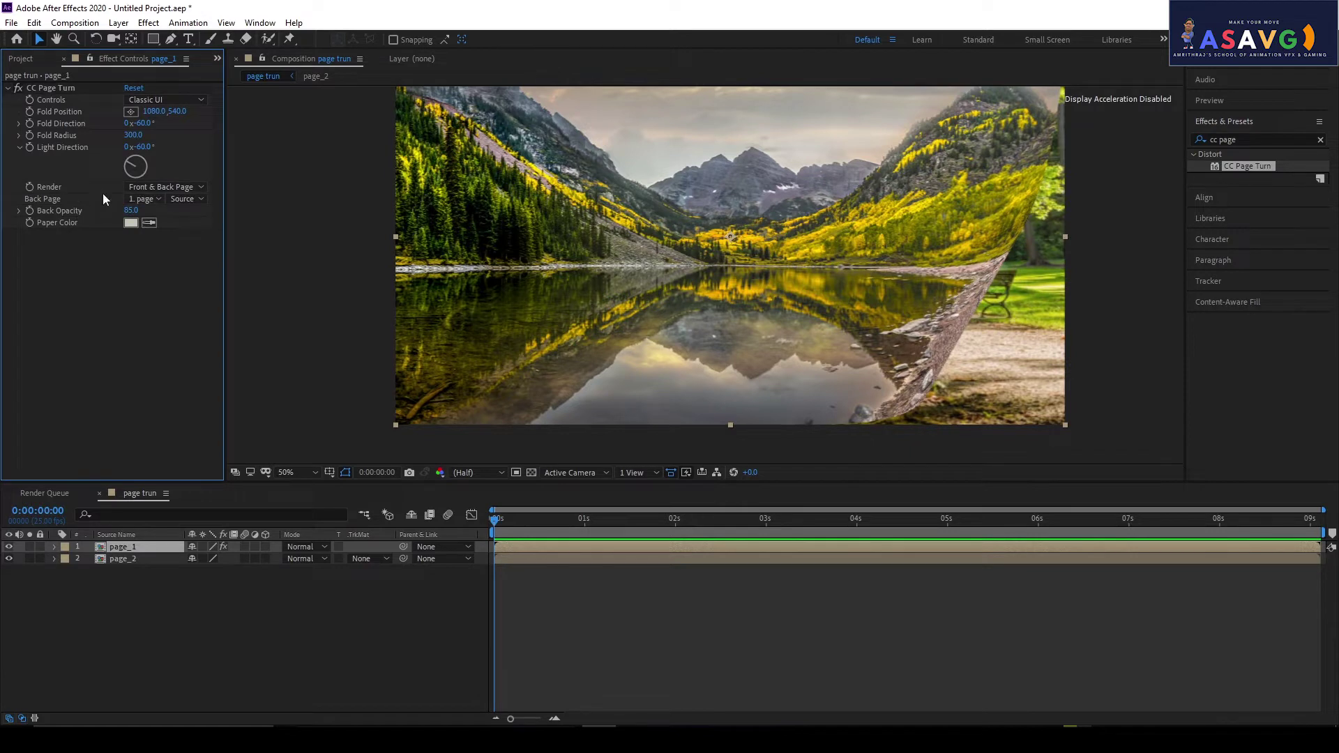
left_click(152, 199)
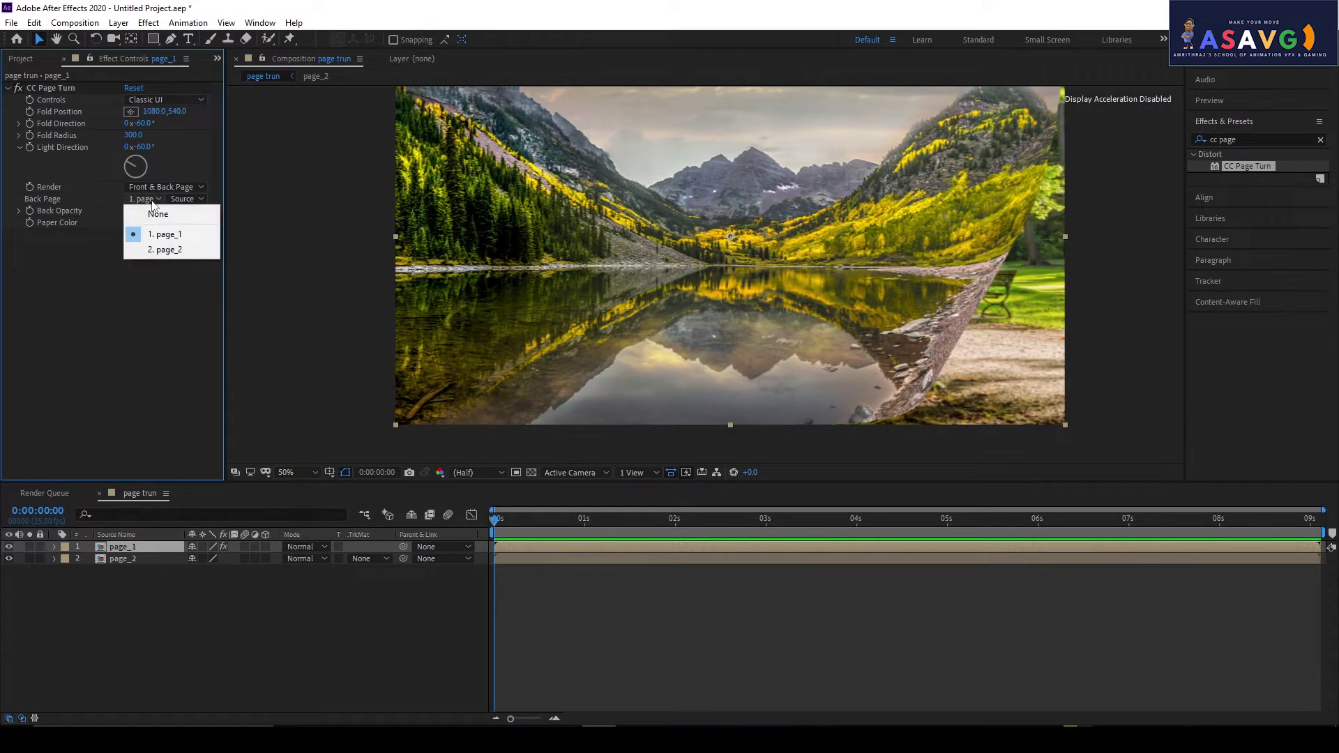
left_click(165, 250)
left_click(147, 199)
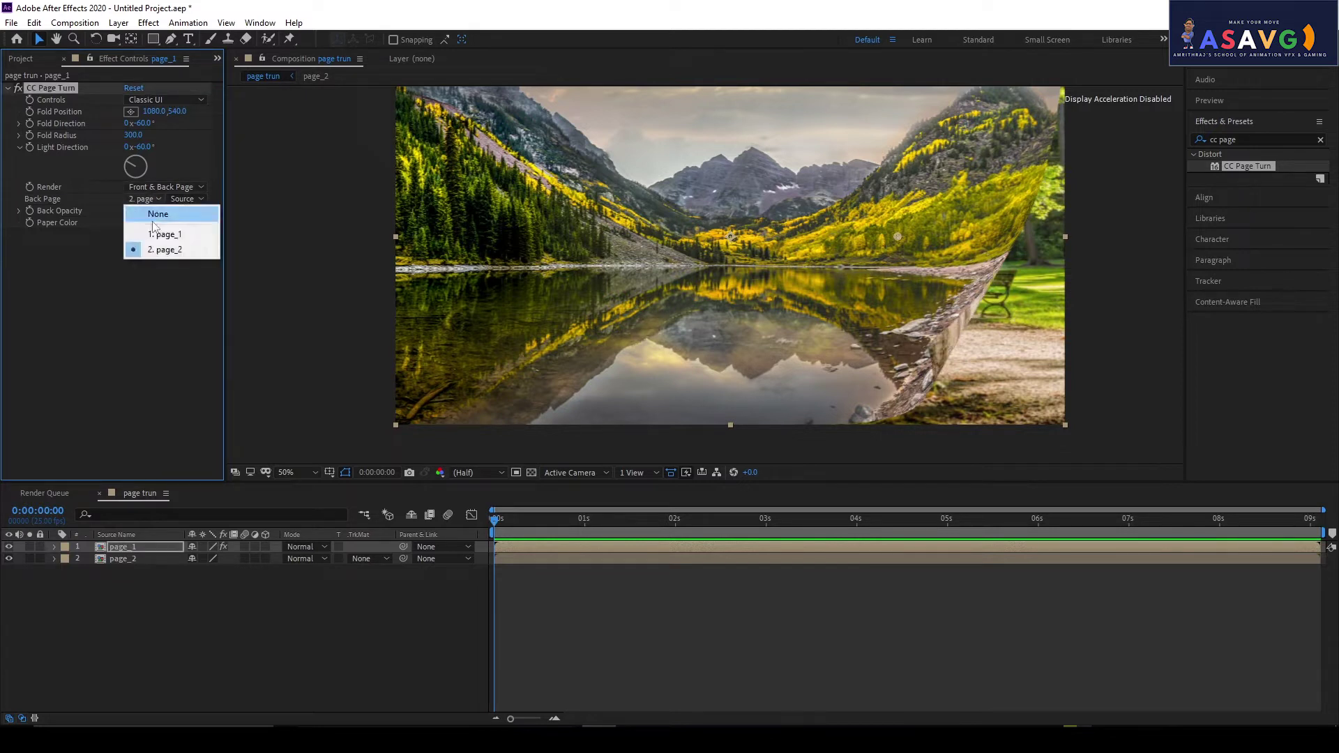
left_click(160, 234)
left_click(145, 199)
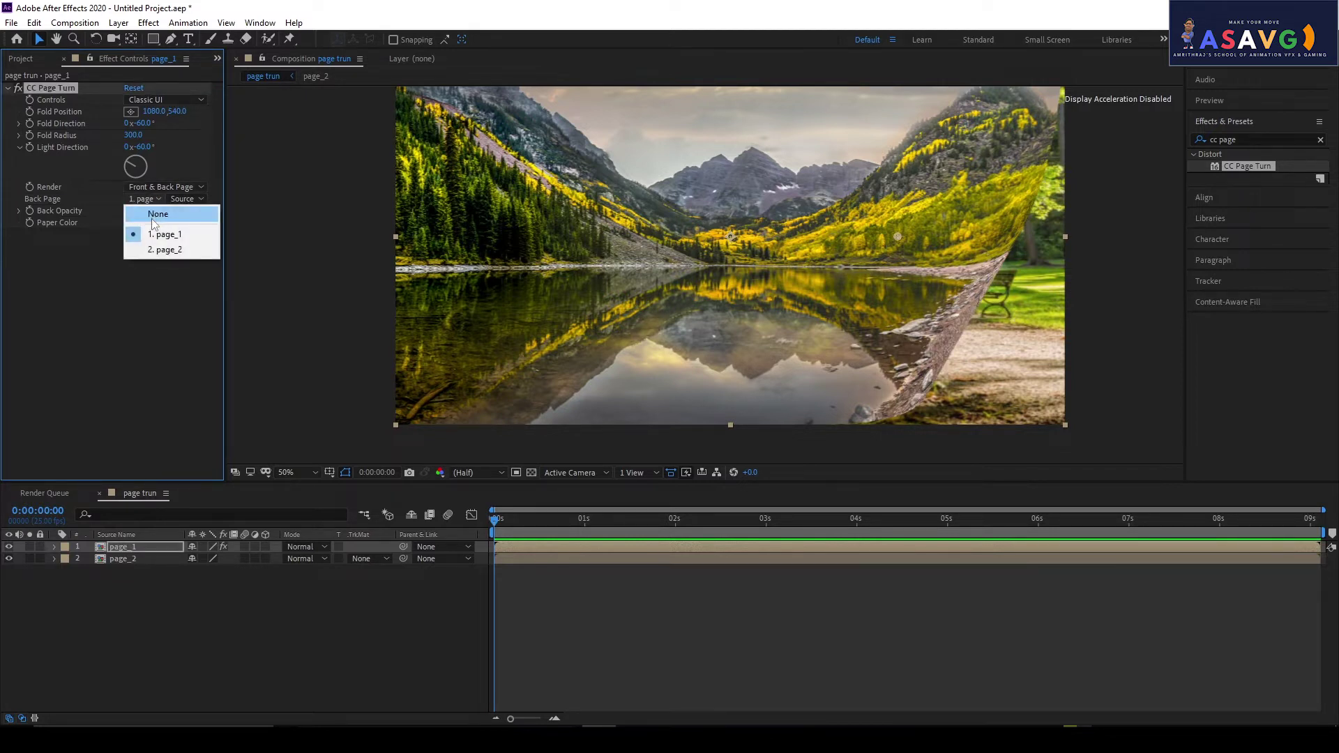
left_click(153, 219)
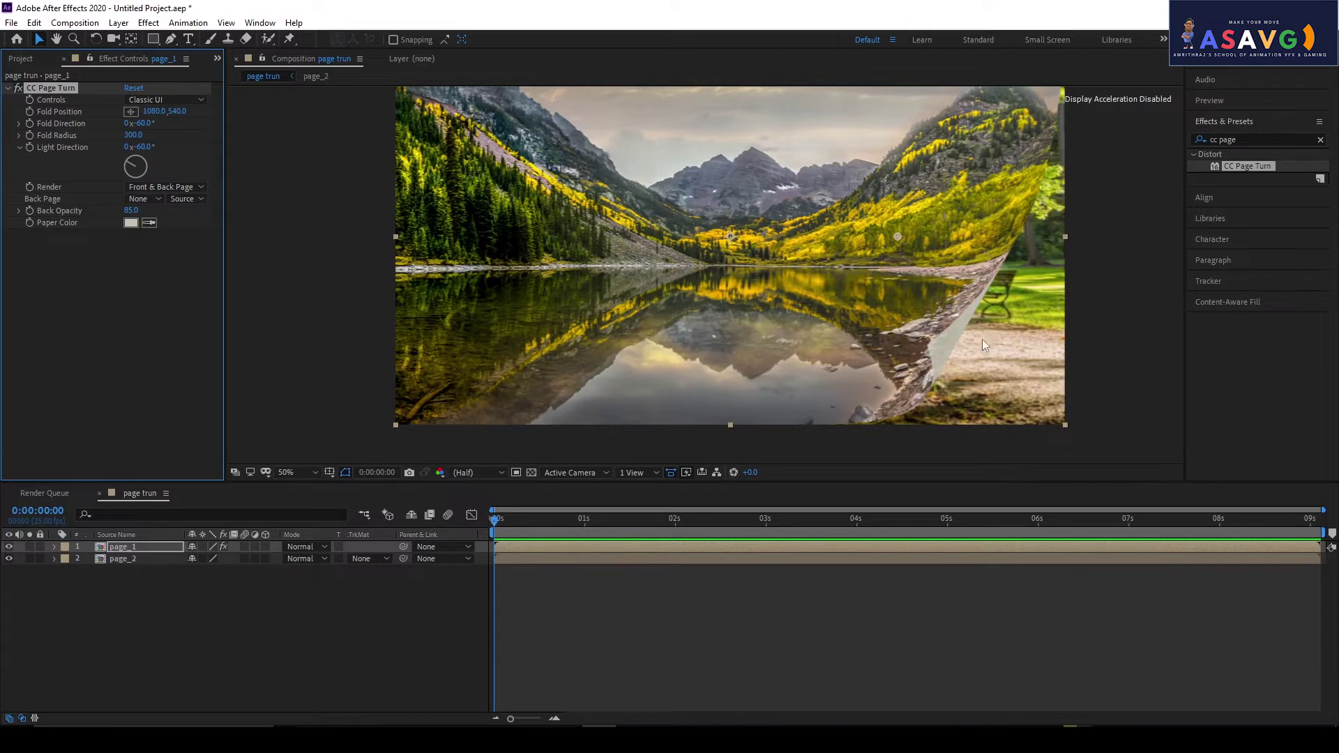
- Inspect the curl at 200% zoom, return to 50% and recentre the view
scroll(990, 341, "up", 1)
scroll(1043, 383, "up", 1)
scroll(910, 265, "up", 1)
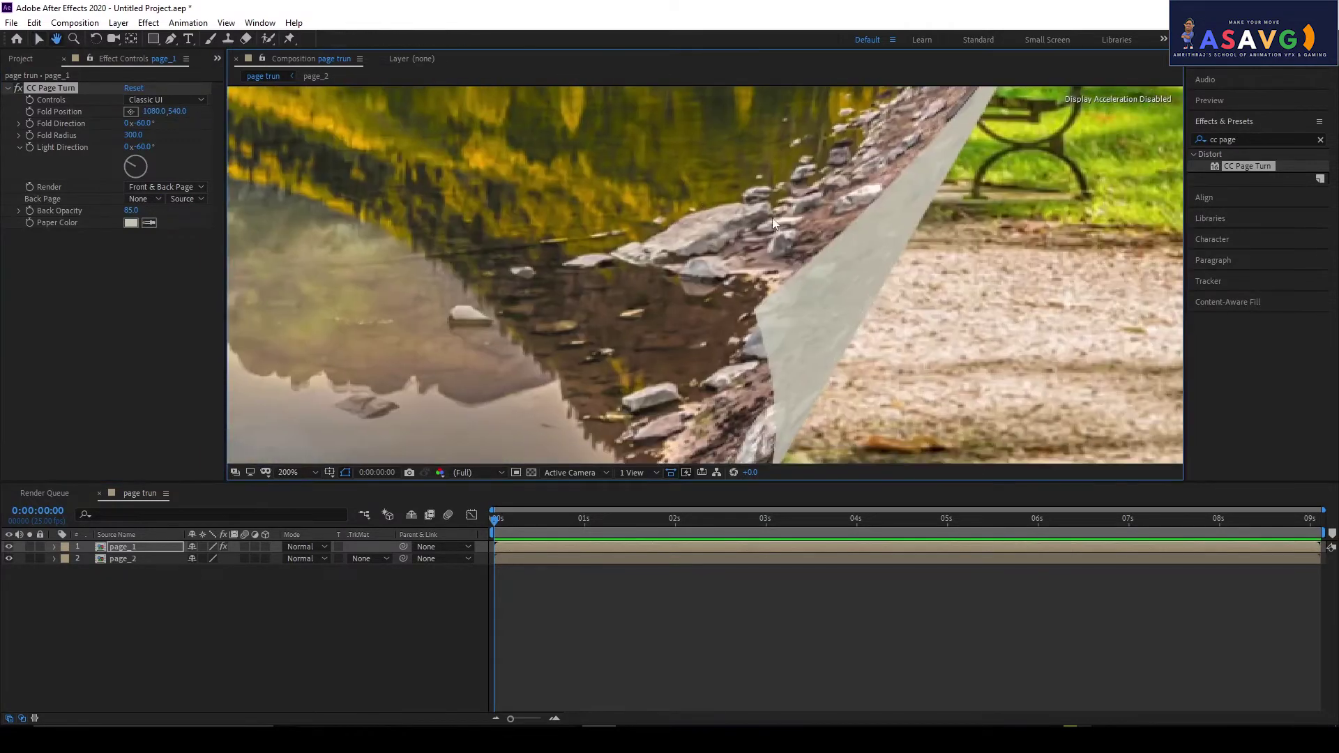
scroll(731, 367, "down", 2)
scroll(684, 325, "down", 2)
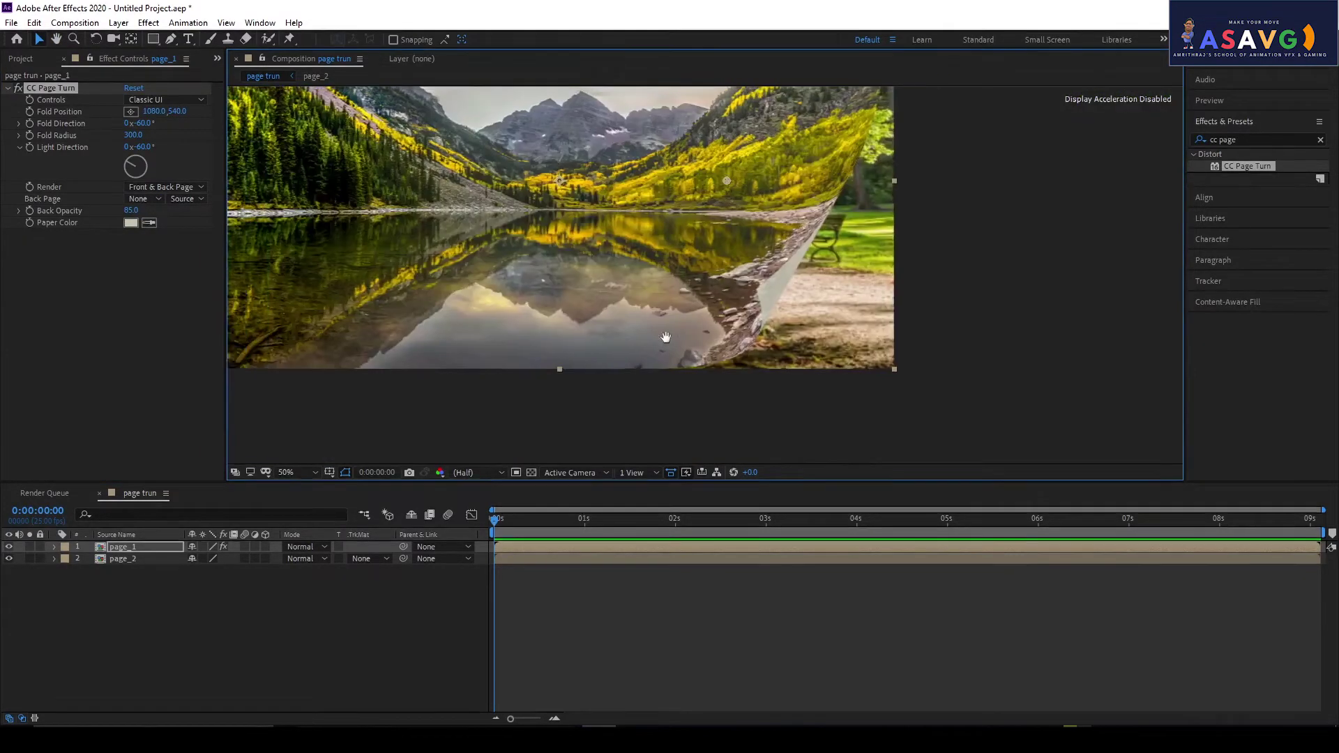
mouse_move(831, 361)
left_mouse_down()
mouse_move(692, 353)
mouse_move(776, 338)
left_mouse_up()
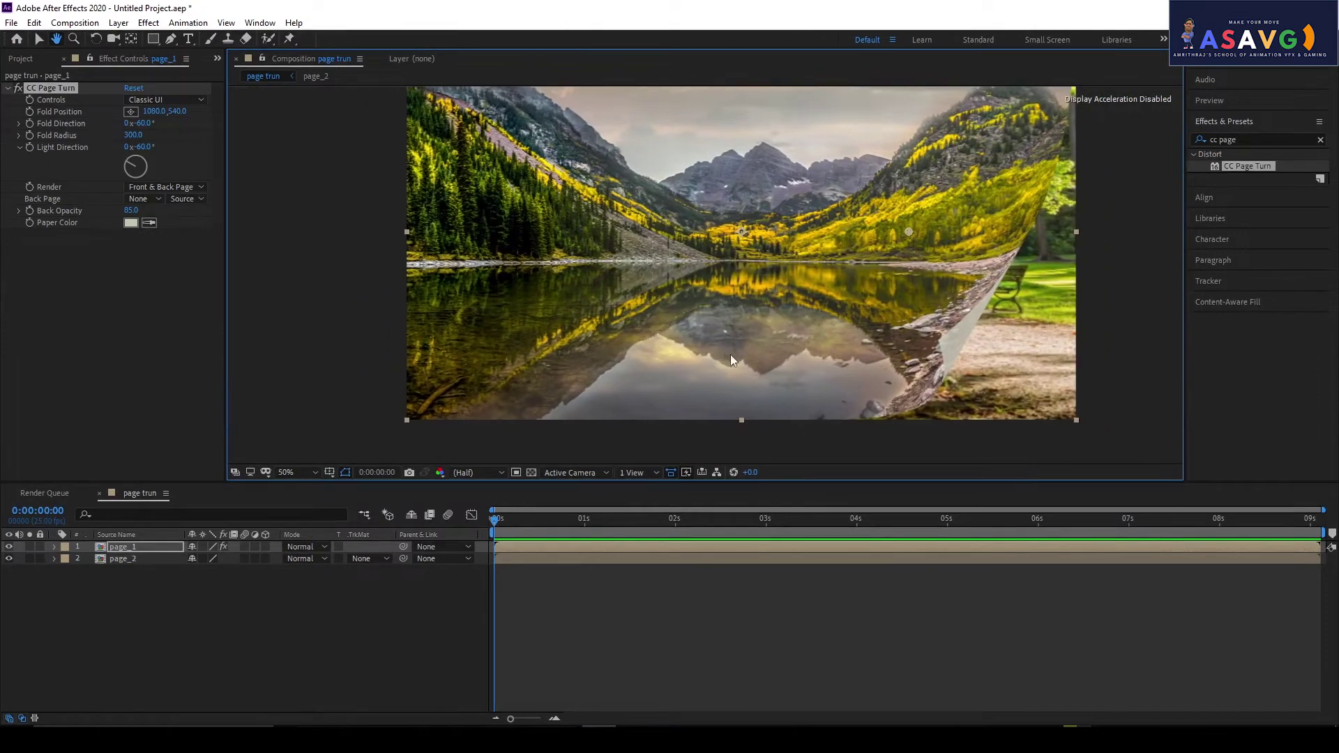
- Set Back Opacity of the page curl to 100
left_click(133, 211)
type("100")
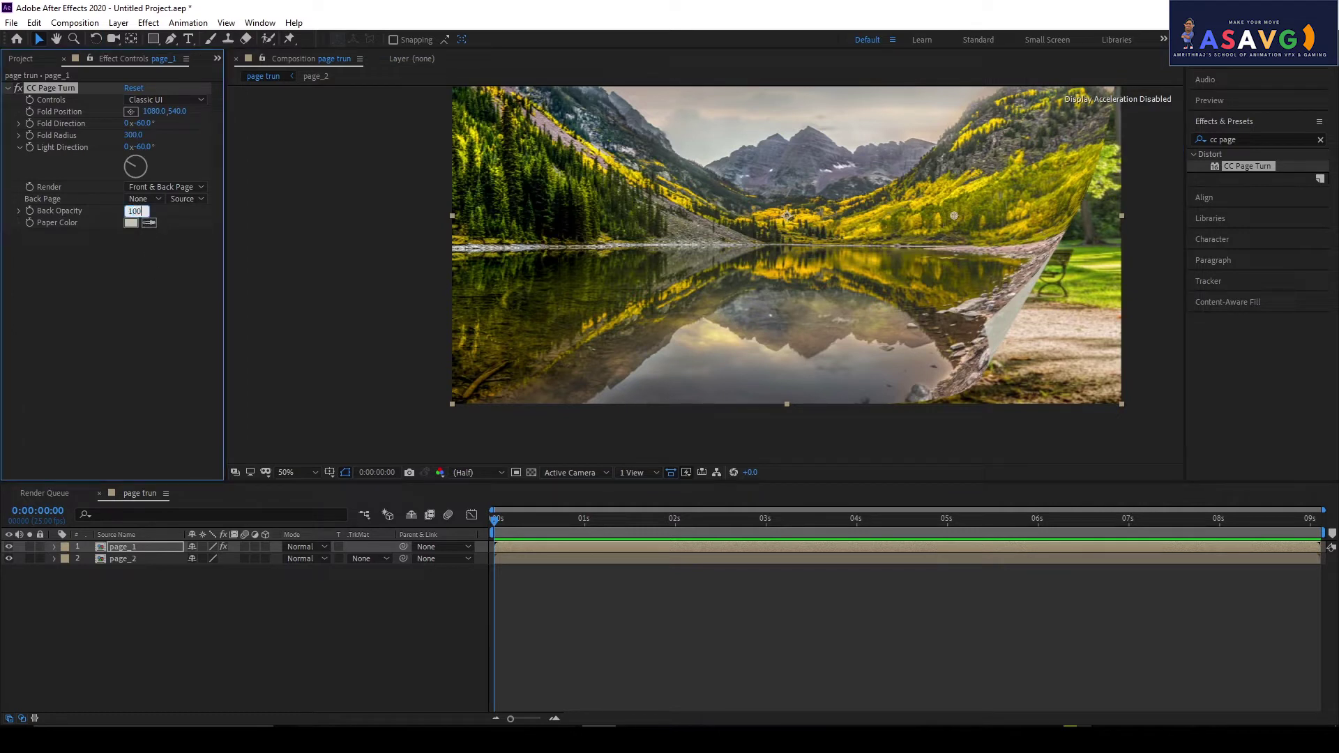
key("Return")
scroll(729, 304, "up", 4)
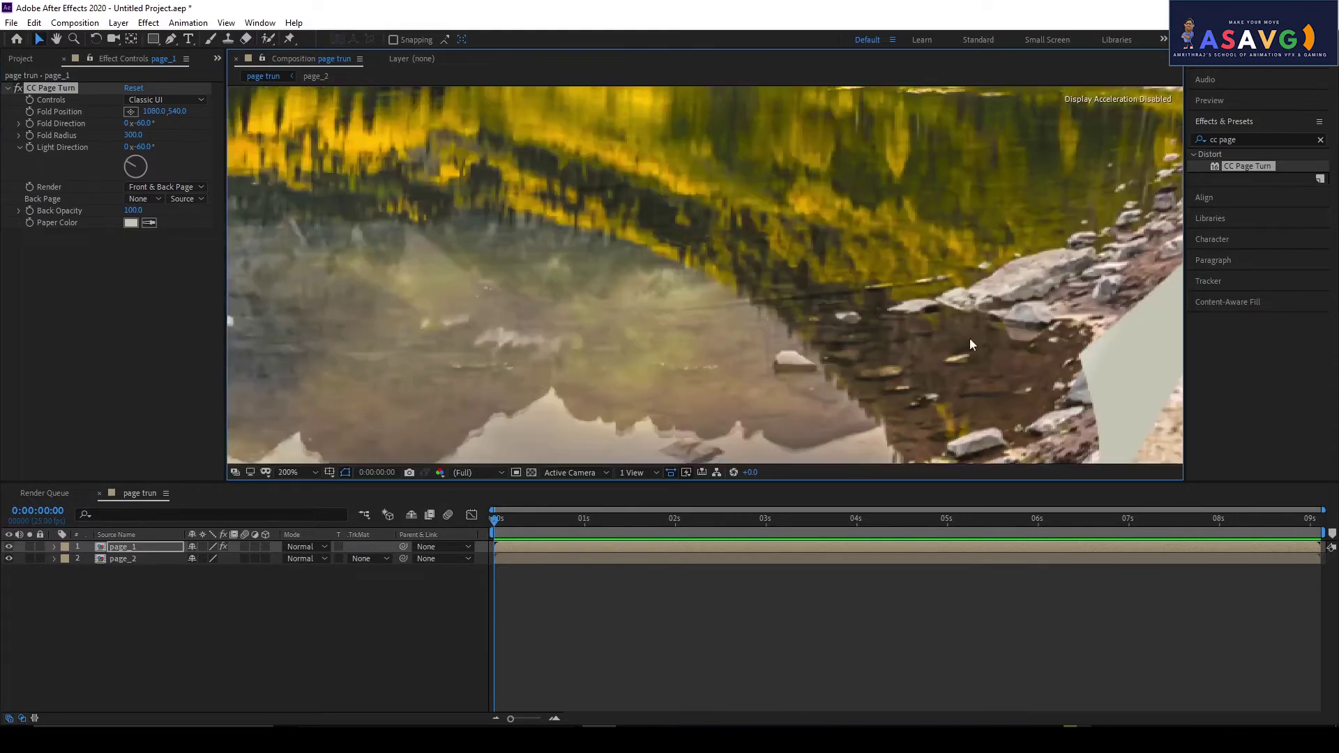
mouse_move(143, 209)
left_mouse_down()
mouse_move(129, 210)
mouse_move(145, 224)
mouse_move(123, 224)
left_mouse_up()
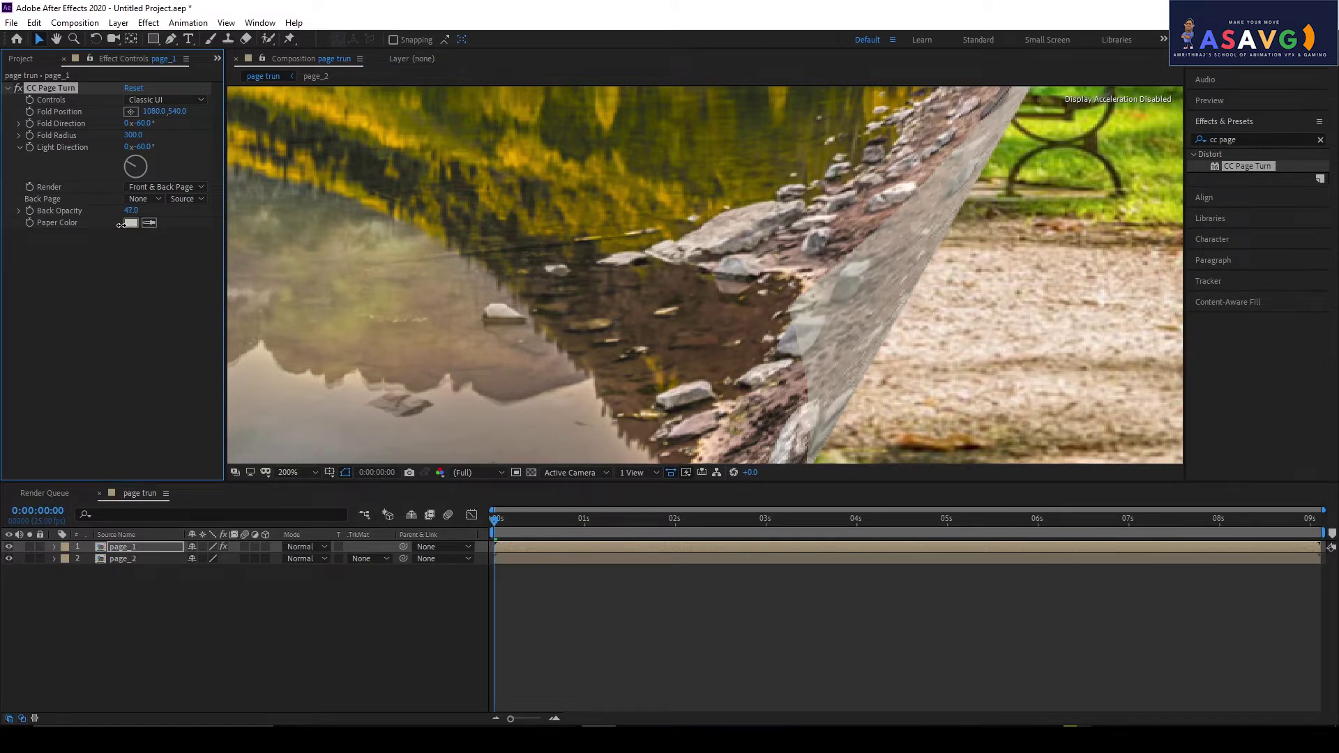
left_click_drag(122, 225, 168, 227)
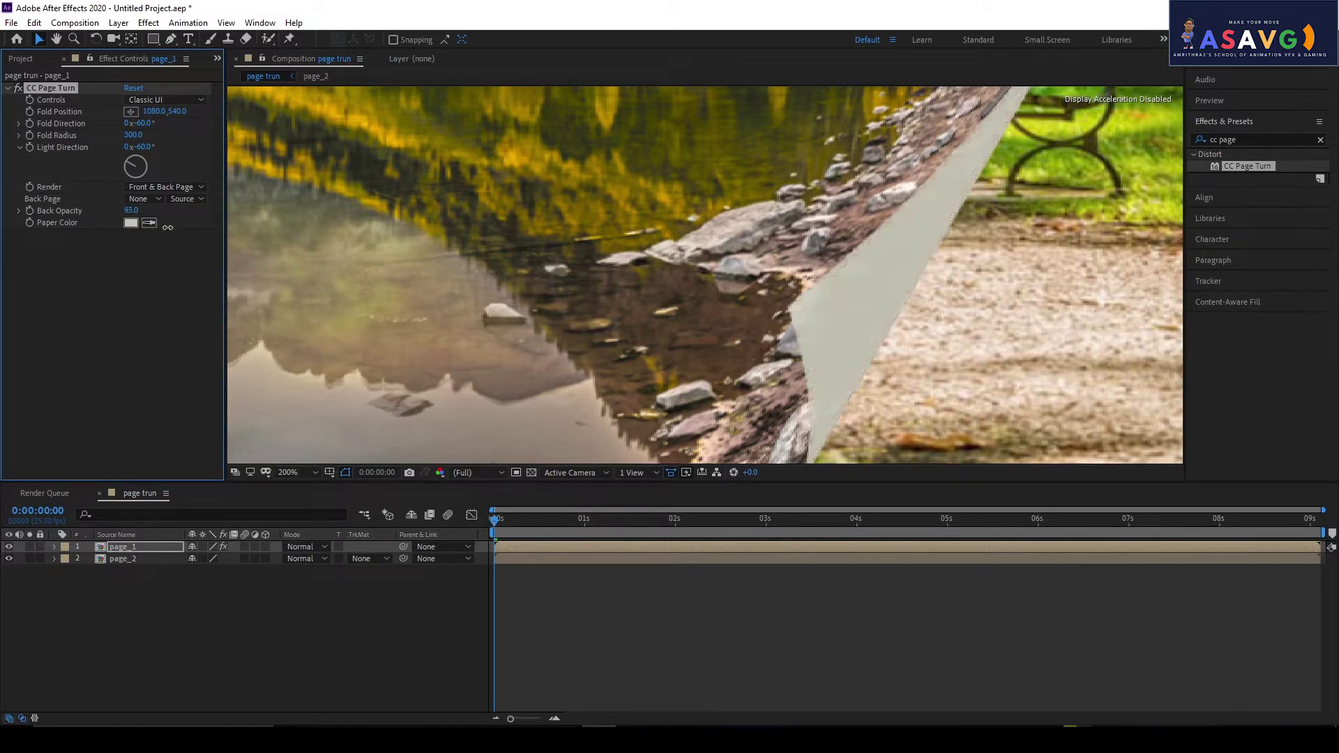
- Change Paper Color to white (FFFFFF) and zoom back out to 50%
left_click(131, 222)
left_click_drag(525, 329, 505, 283)
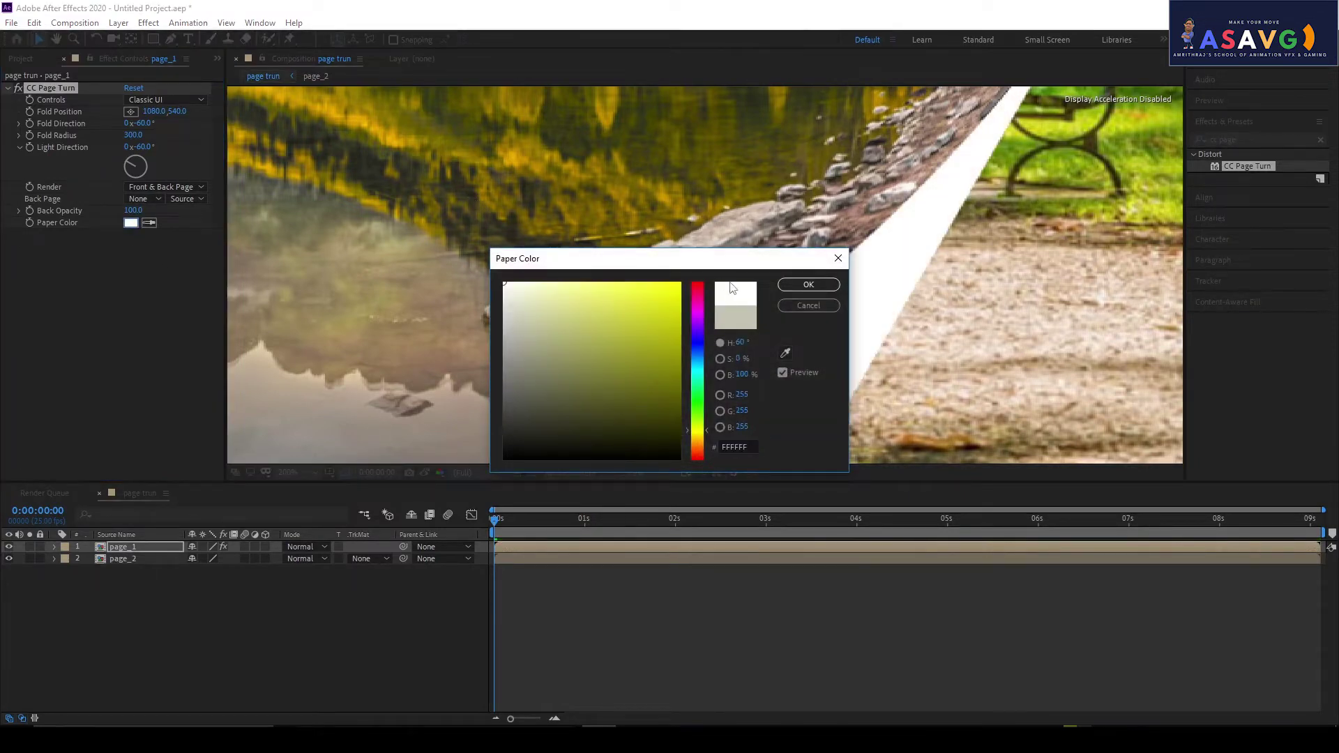
left_click(808, 286)
key("v")
scroll(831, 324, "down", 2)
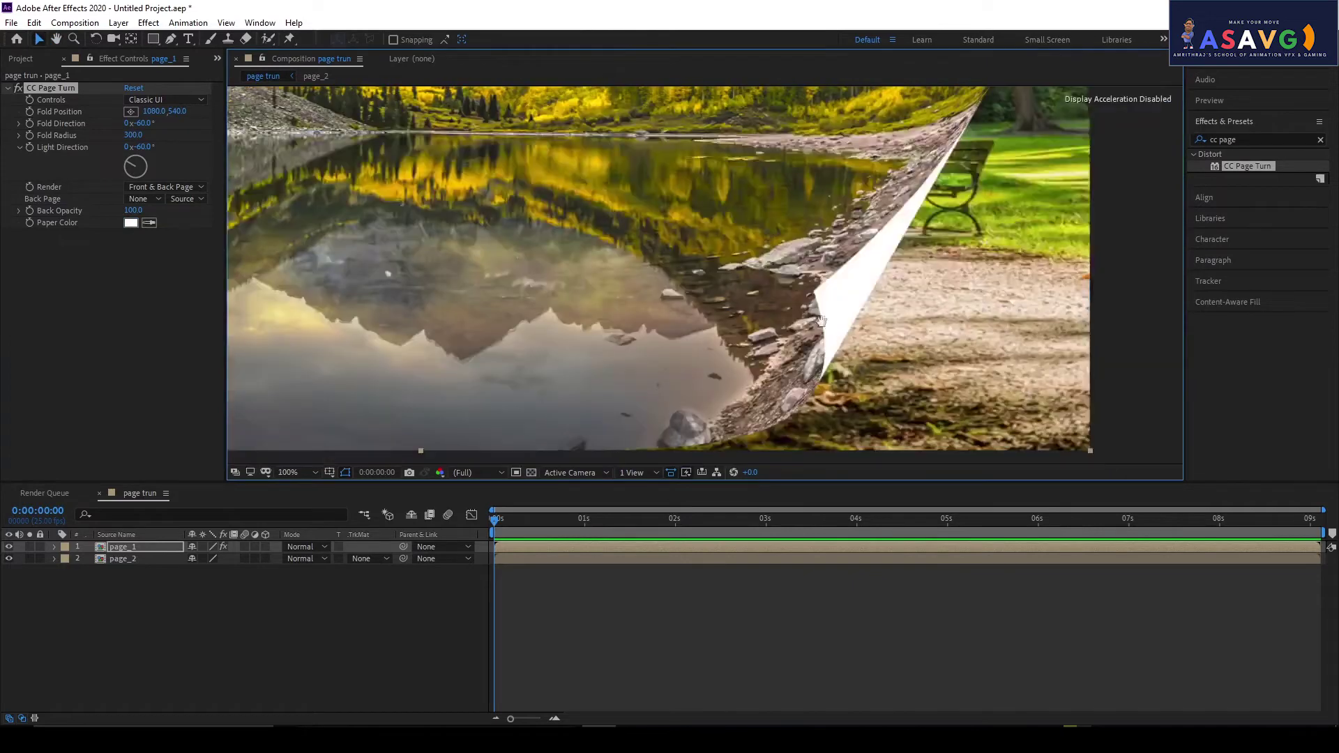
scroll(797, 330, "down", 2)
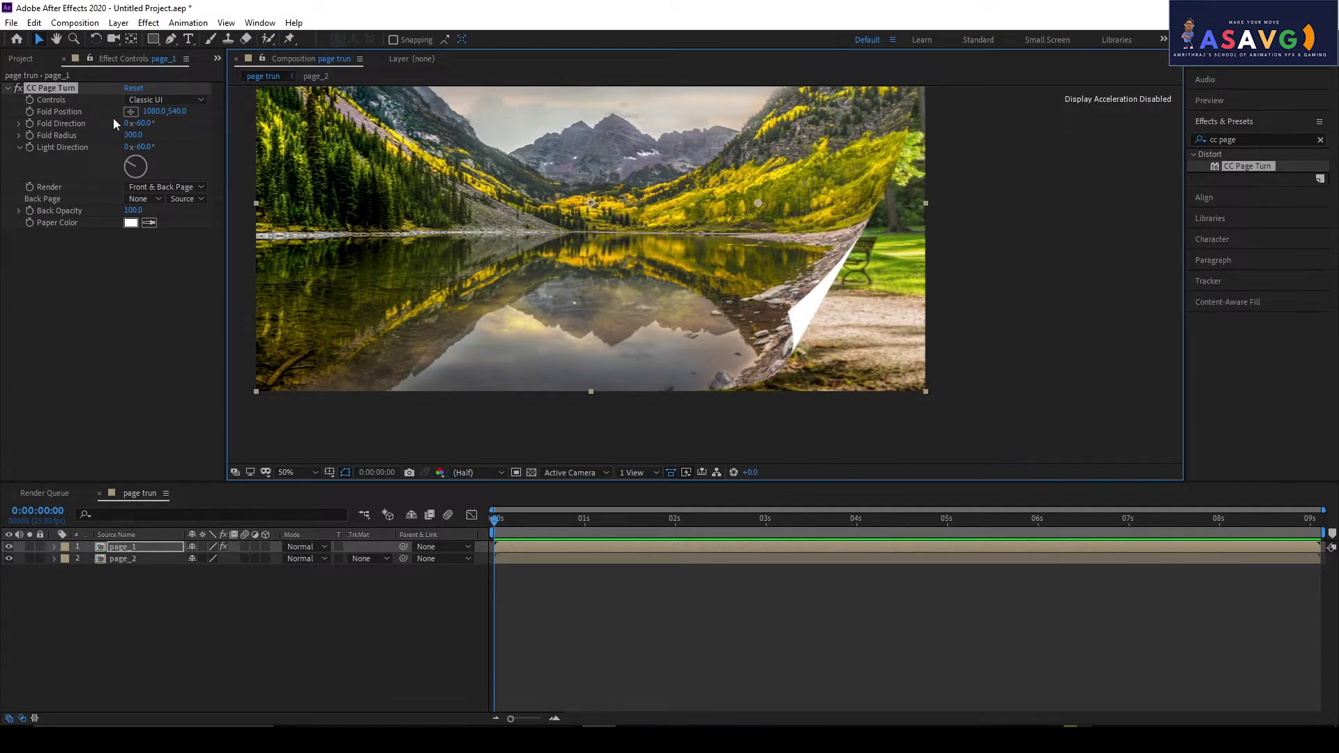
- Move page_1's CC Page Turn fold point to the bottom-right corner (1449, 1096) so it lies flat
mouse_move(139, 123)
left_mouse_down()
mouse_move(171, 130)
mouse_move(144, 140)
left_mouse_up()
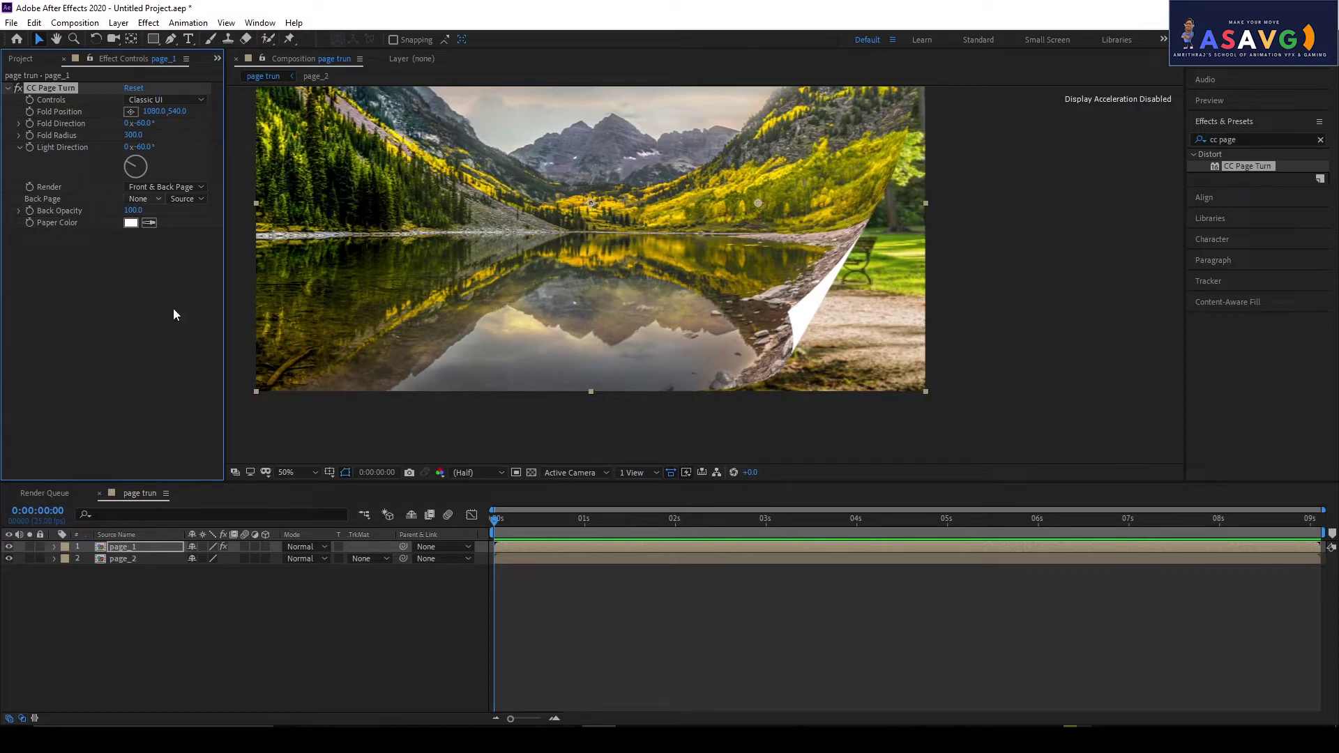
left_click(145, 547)
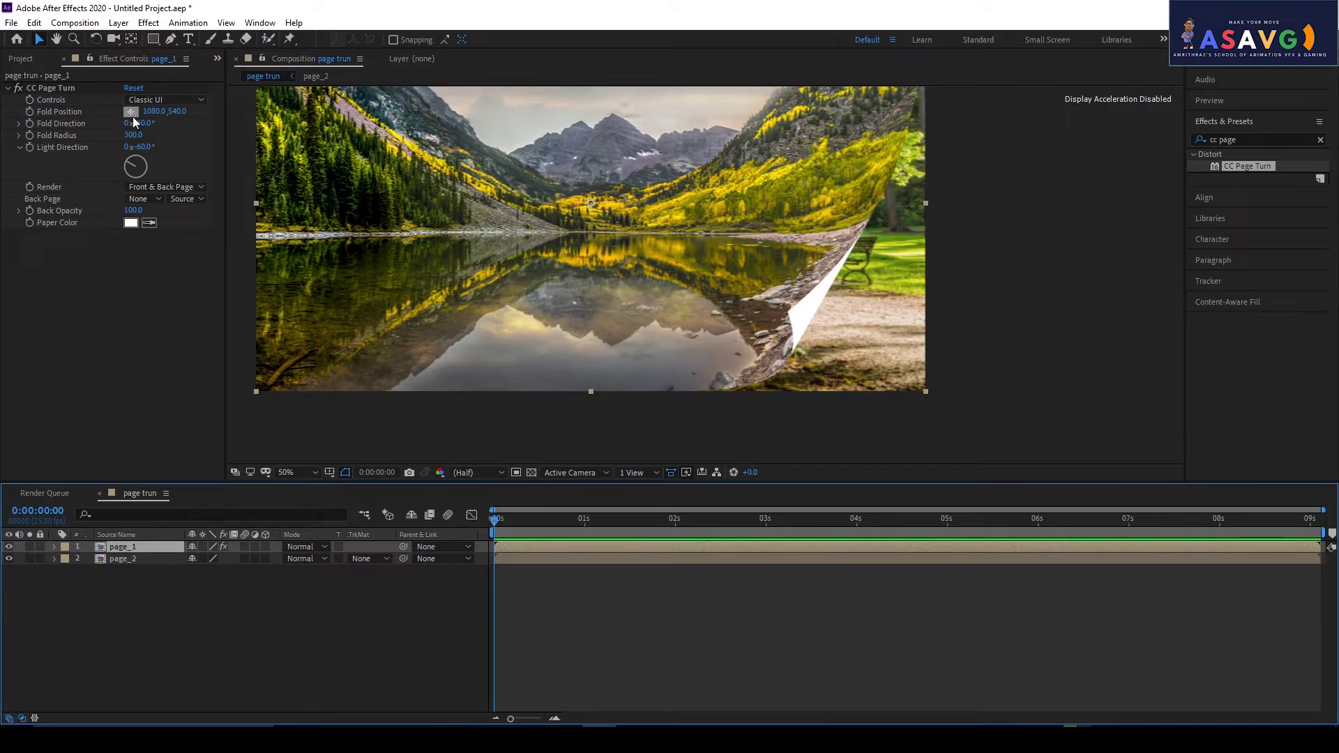
left_click(31, 111)
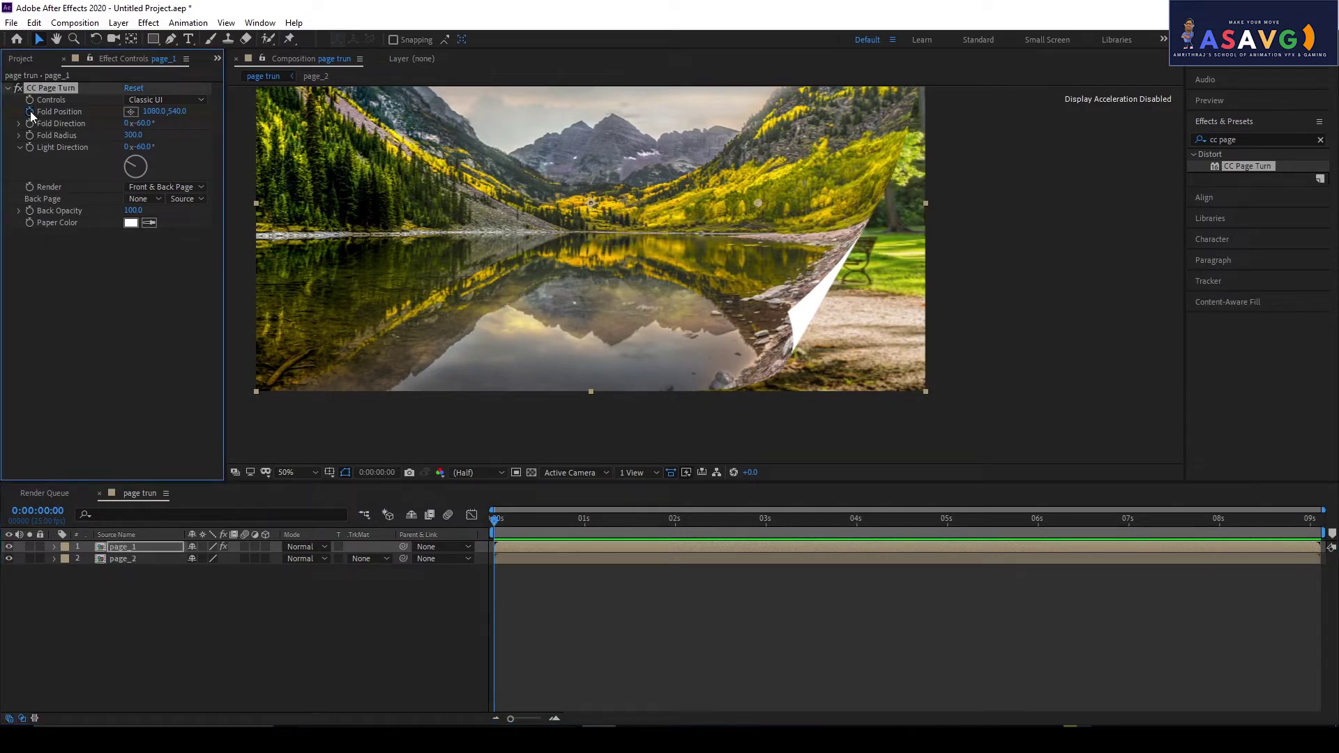
left_click(131, 113)
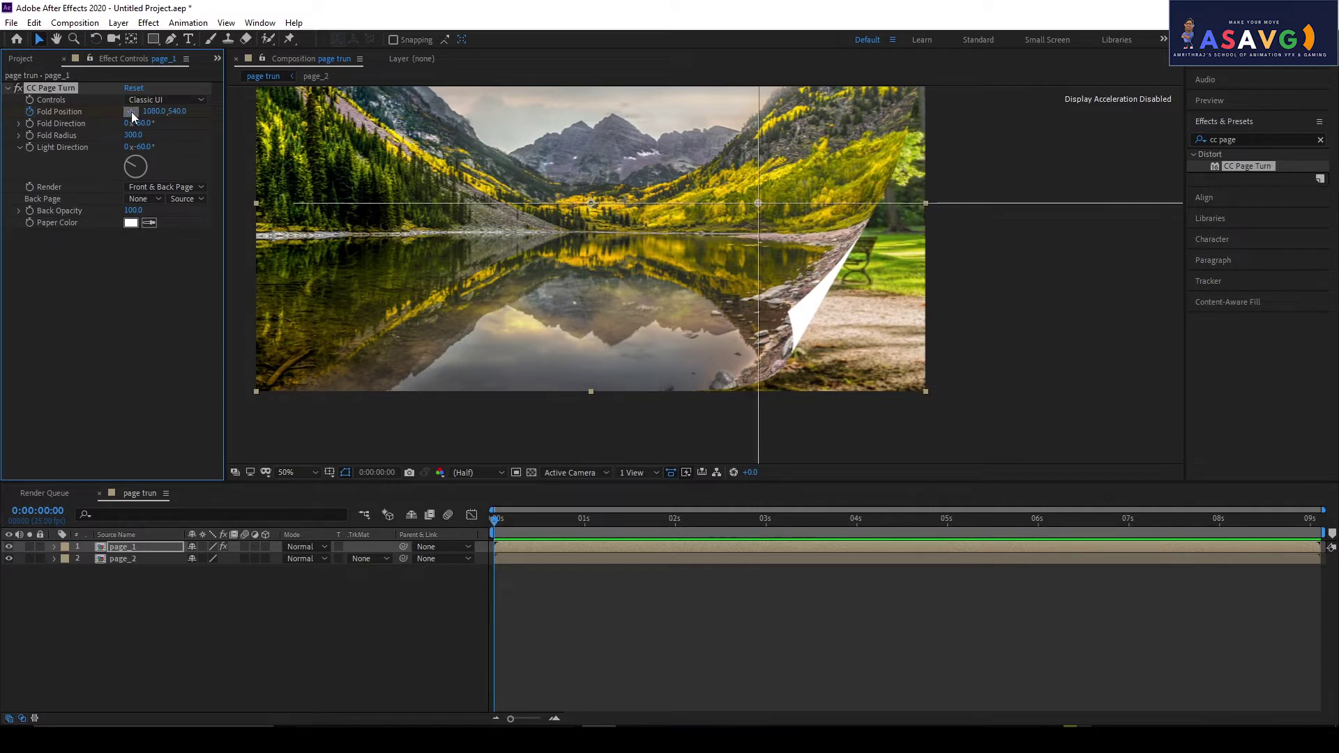
left_click(928, 399)
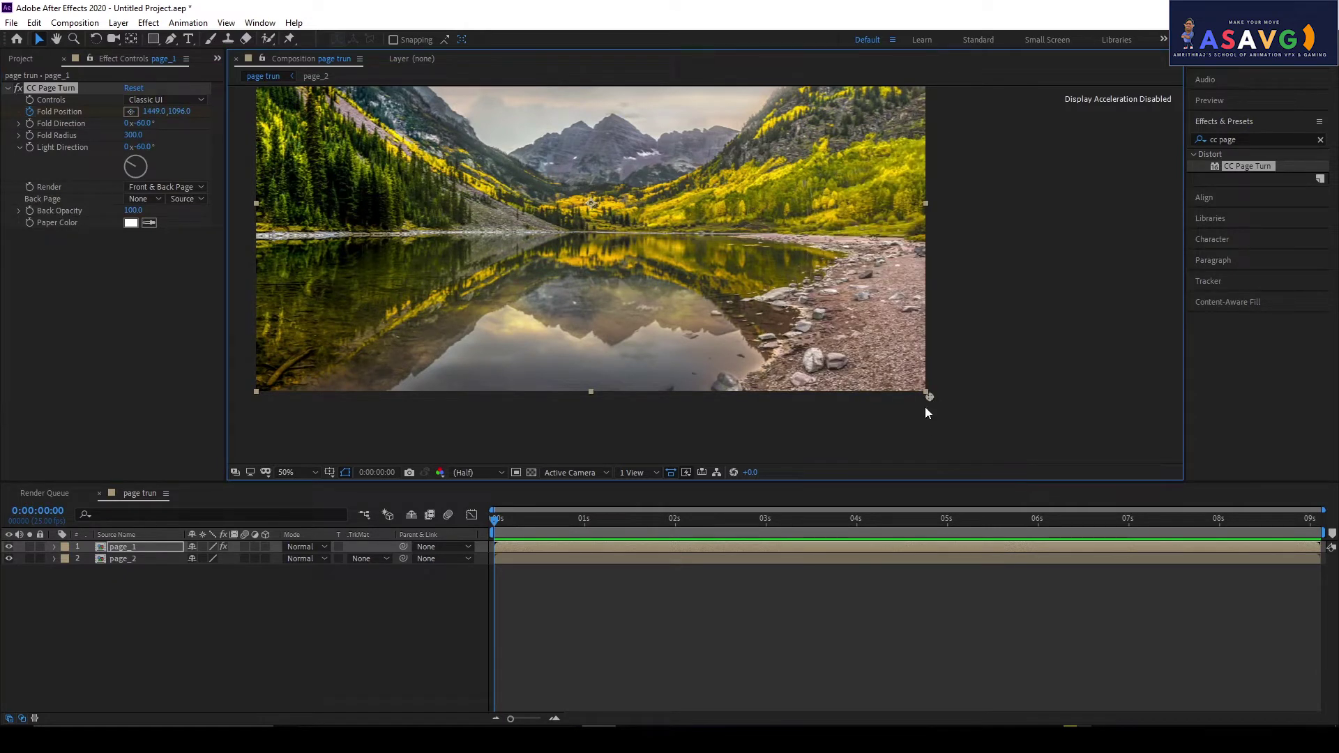
left_click(143, 549)
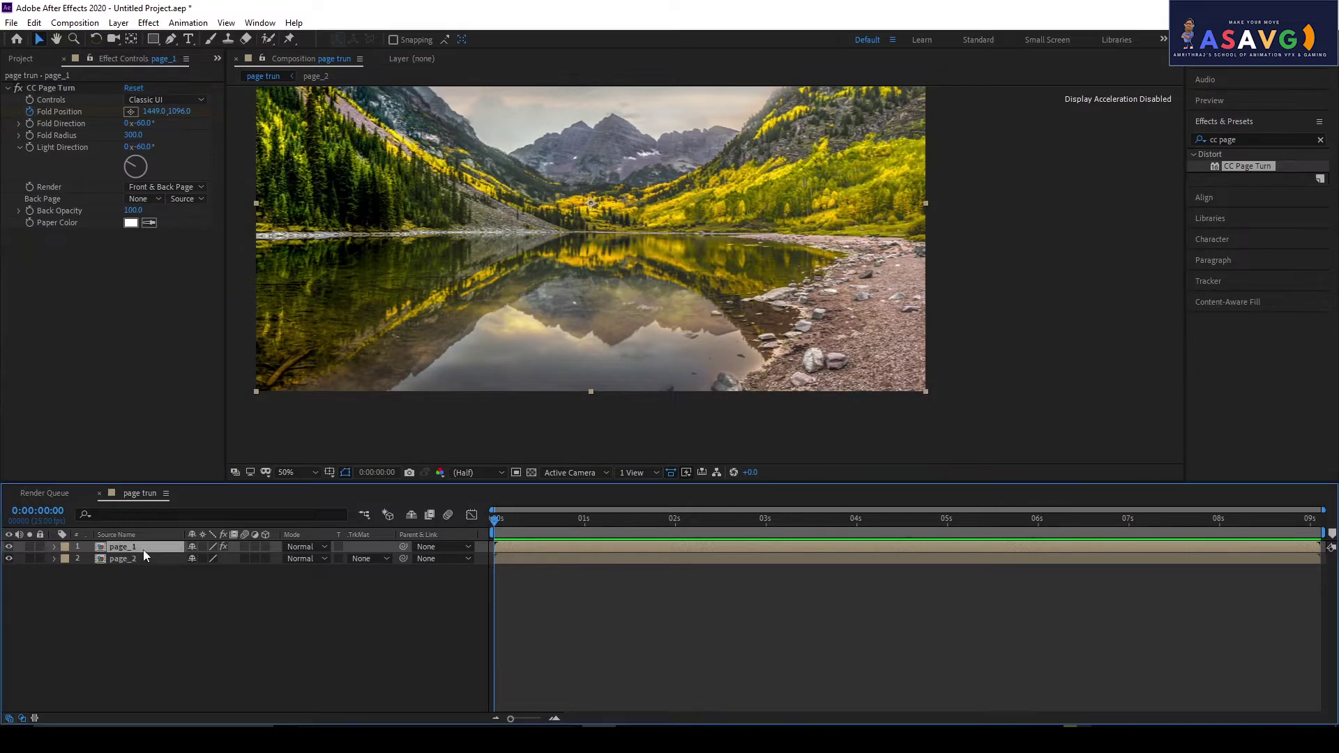
- At about 4s, keyframe page_1's Fold Position up-left at 454.5, 800 to curl the page
key("u")
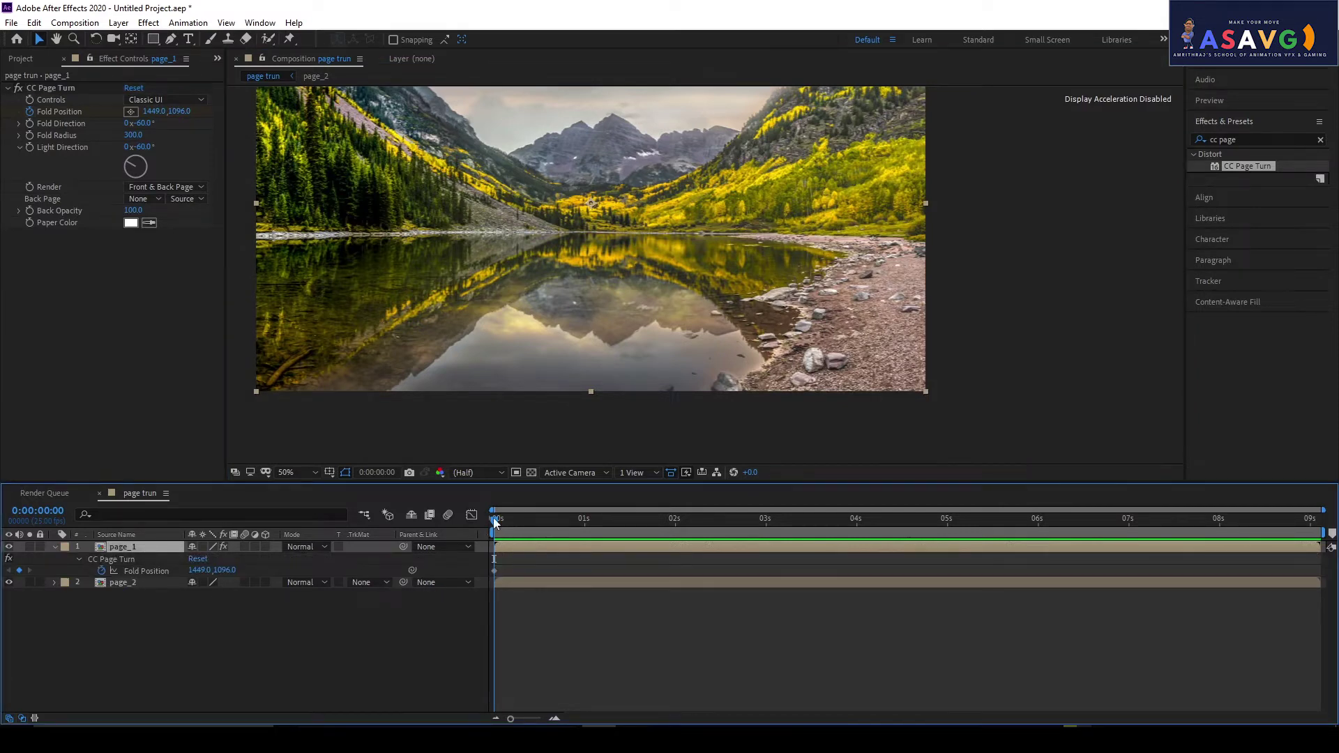
mouse_move(497, 521)
left_mouse_down()
mouse_move(672, 521)
mouse_move(857, 565)
left_mouse_up()
left_click(65, 115)
left_click(131, 112)
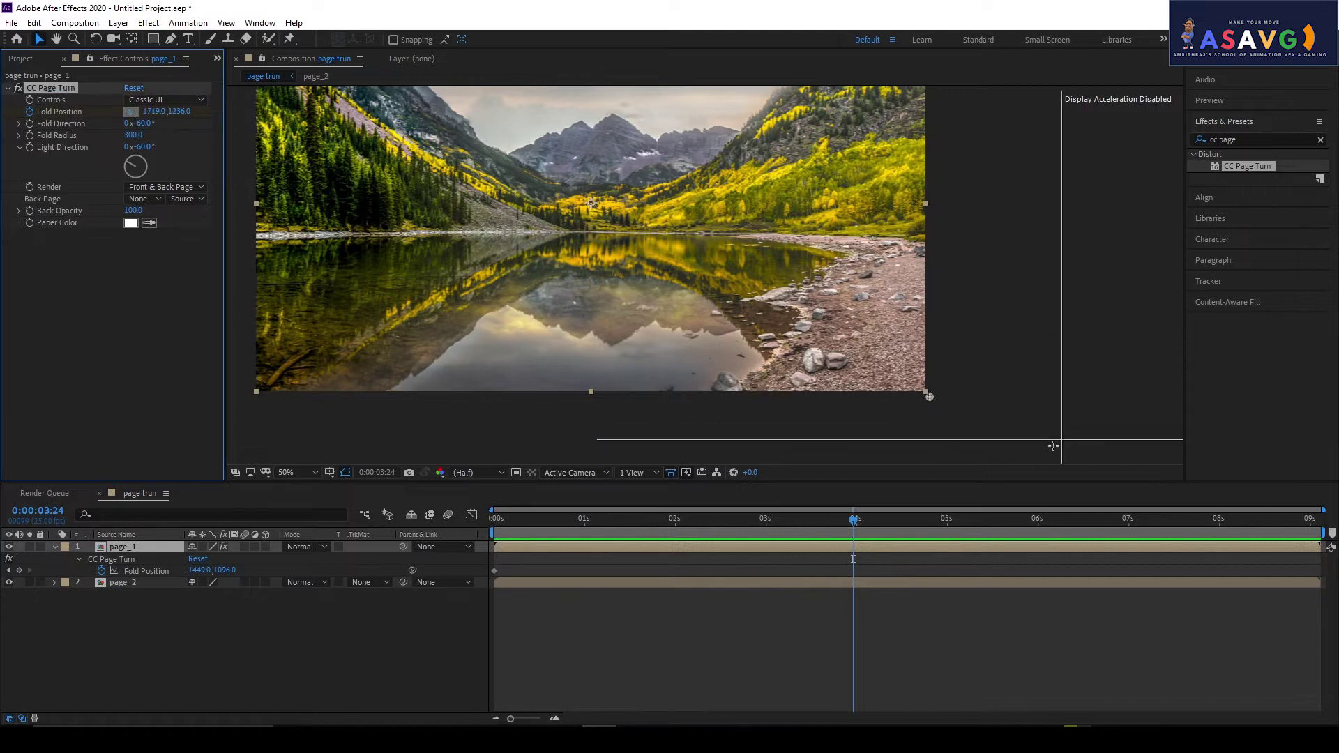
left_click(930, 396)
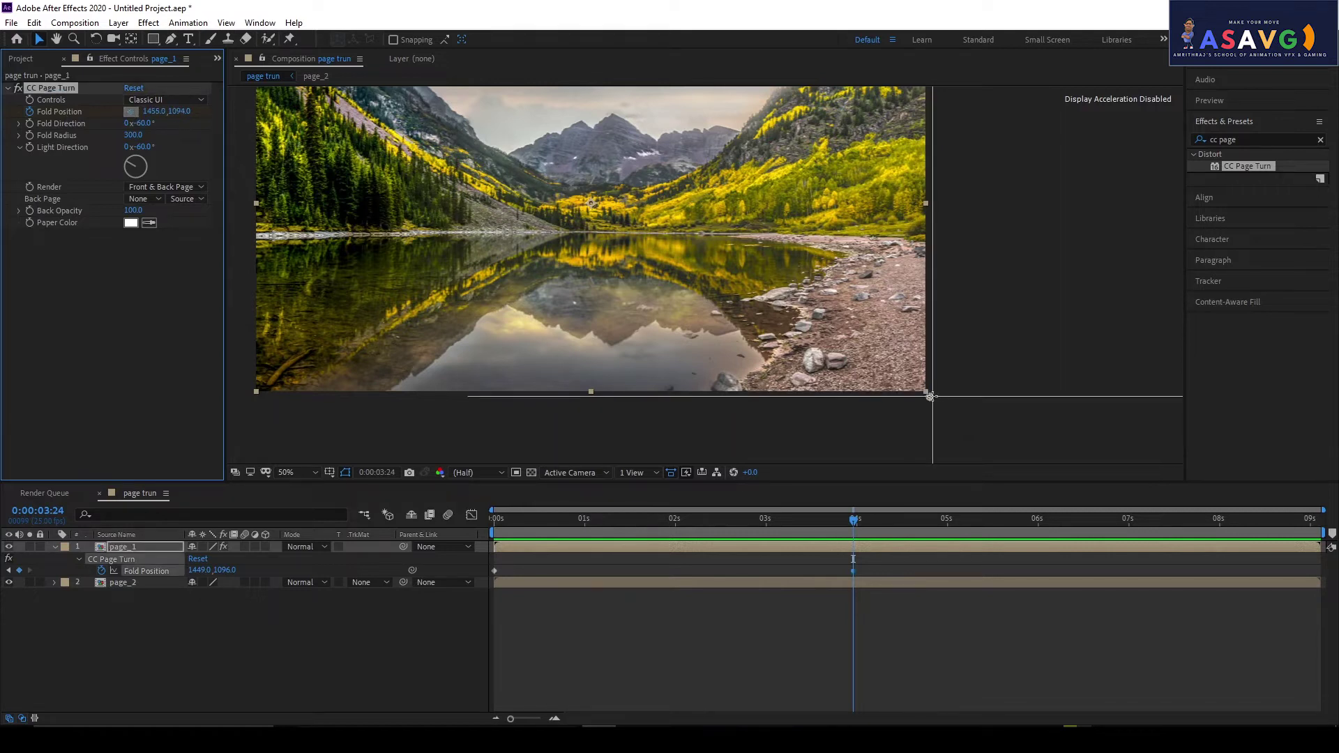
left_click(858, 369)
mouse_move(858, 368)
left_mouse_down()
mouse_move(693, 302)
mouse_move(467, 294)
left_mouse_up()
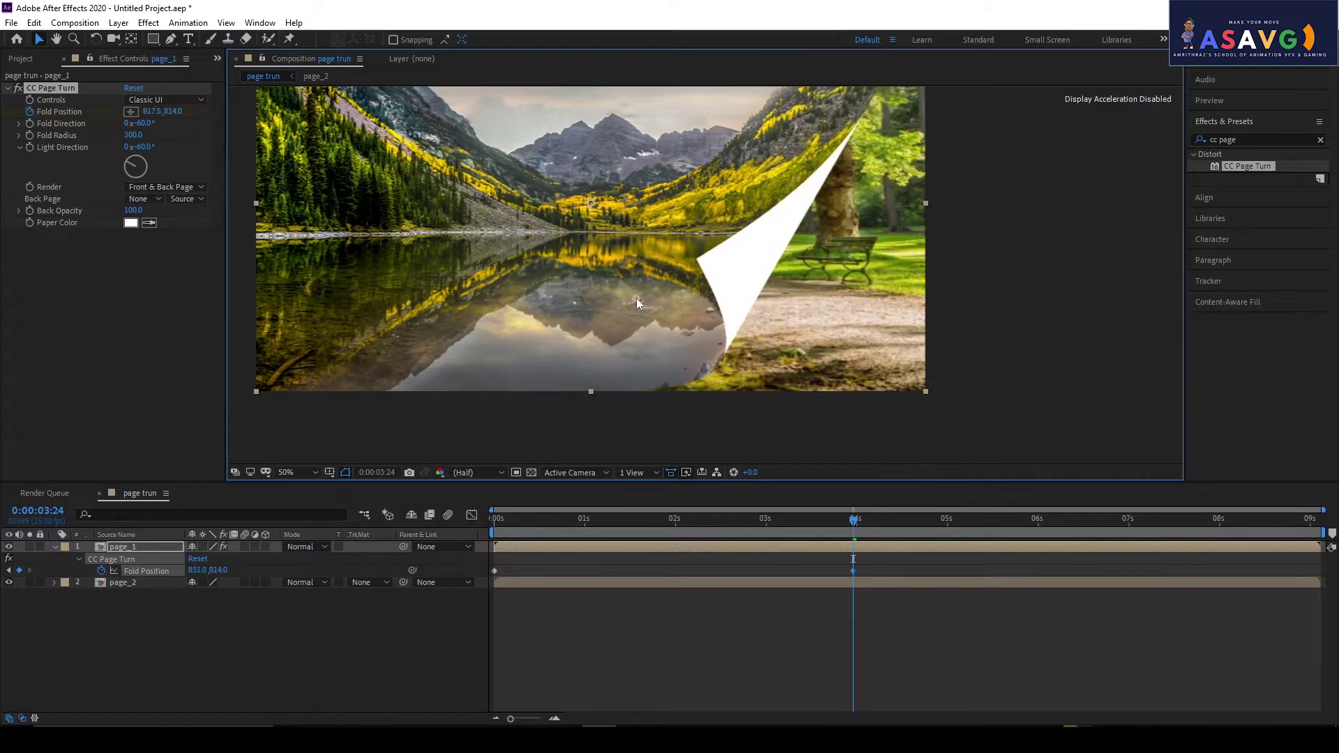
mouse_move(843, 516)
left_mouse_down()
mouse_move(613, 519)
mouse_move(919, 550)
left_mouse_up()
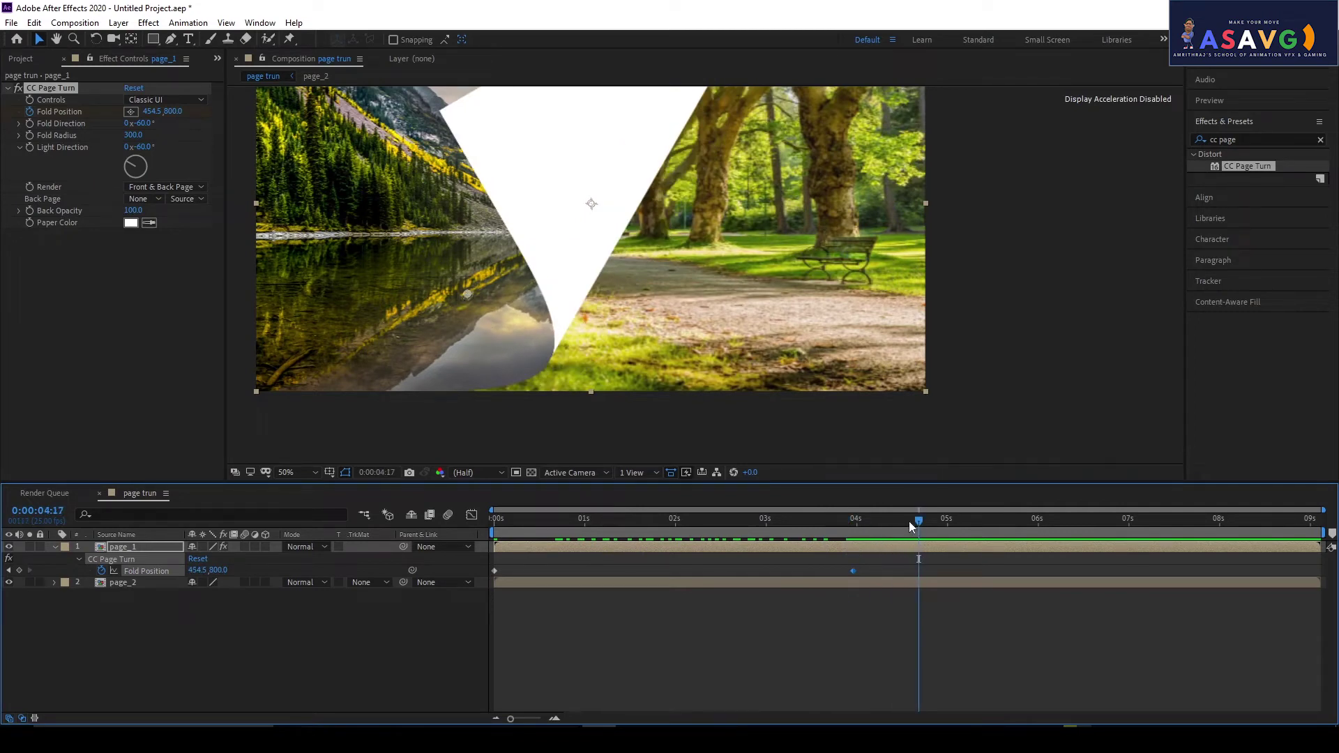
- At 8s, sweep the fold point off-frame to -592.5, 172 so page_2 is fully revealed
mouse_move(923, 524)
left_mouse_down()
mouse_move(1227, 559)
mouse_move(1193, 546)
left_mouse_up()
scroll(472, 293, "down", 1)
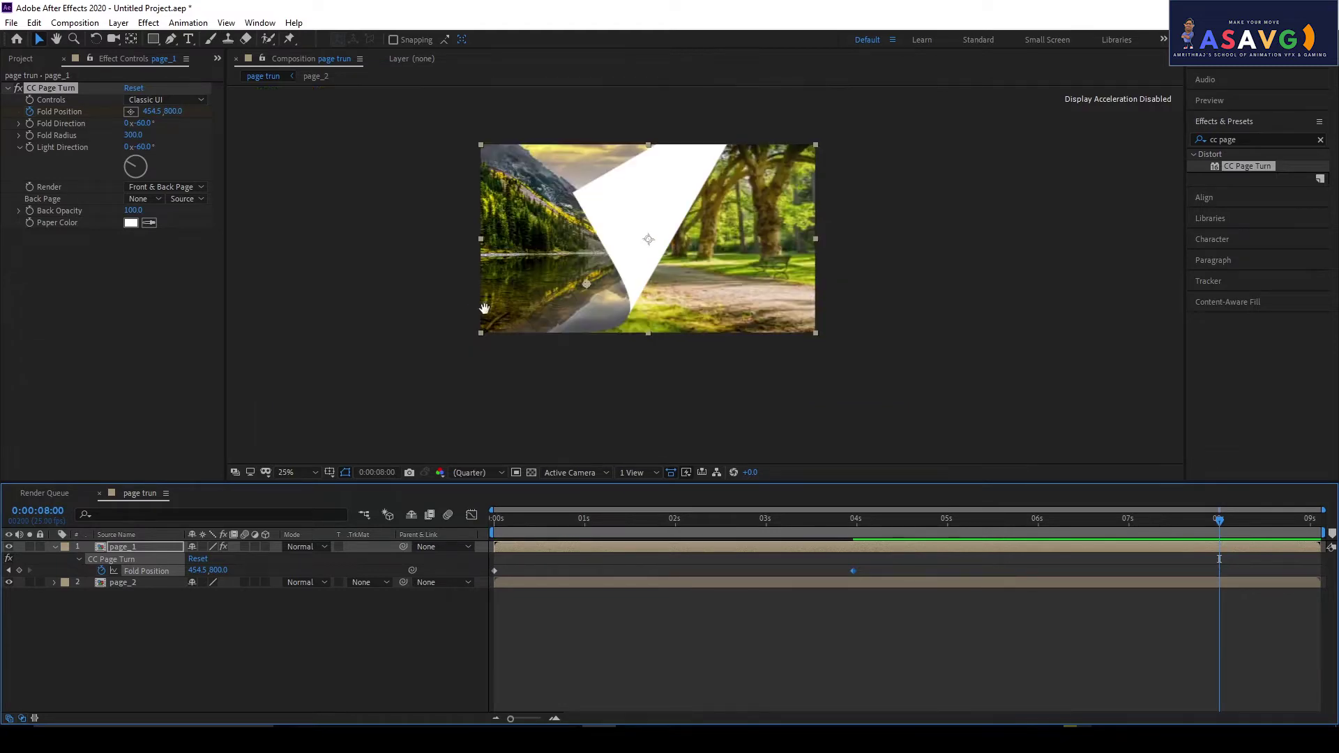
scroll(492, 321, "up", 1)
left_click_drag(487, 355, 57, 139)
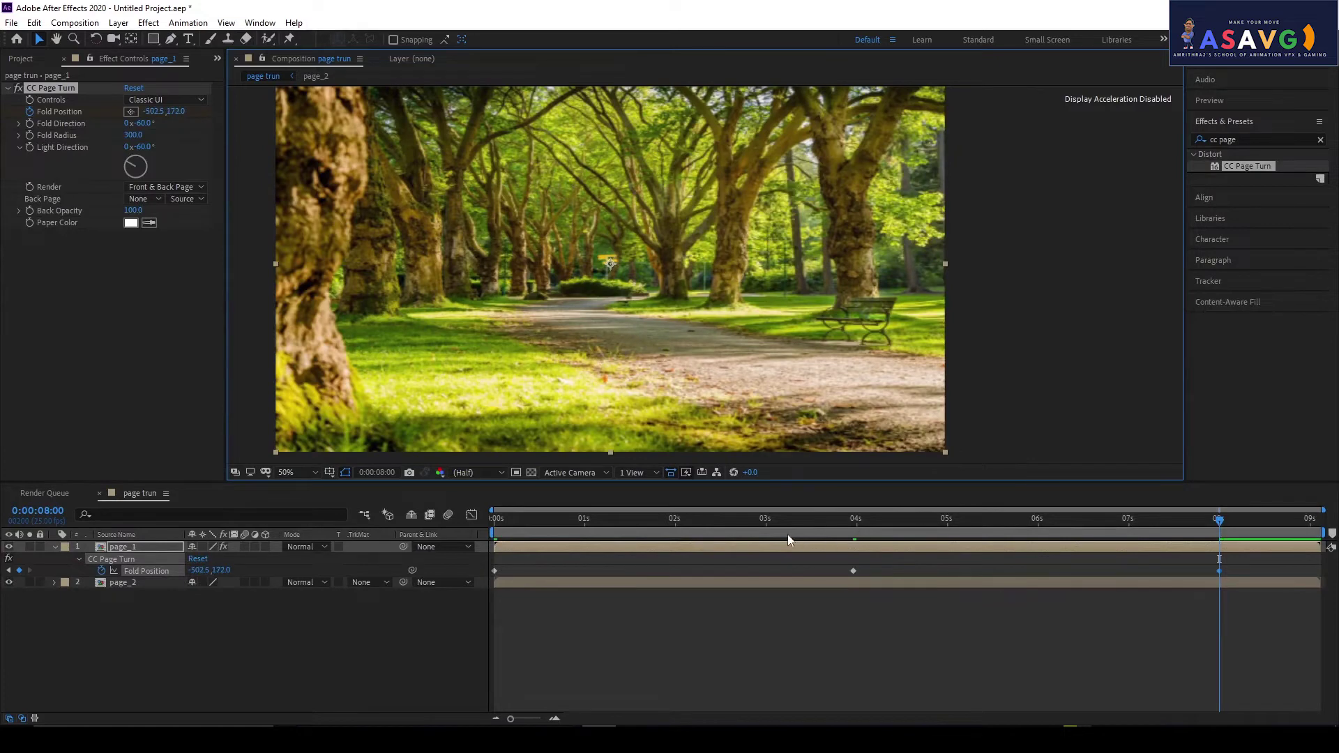
- Preview the page turn, then move the fold keyframes to 2s and 4s
key("Home")
key("space")
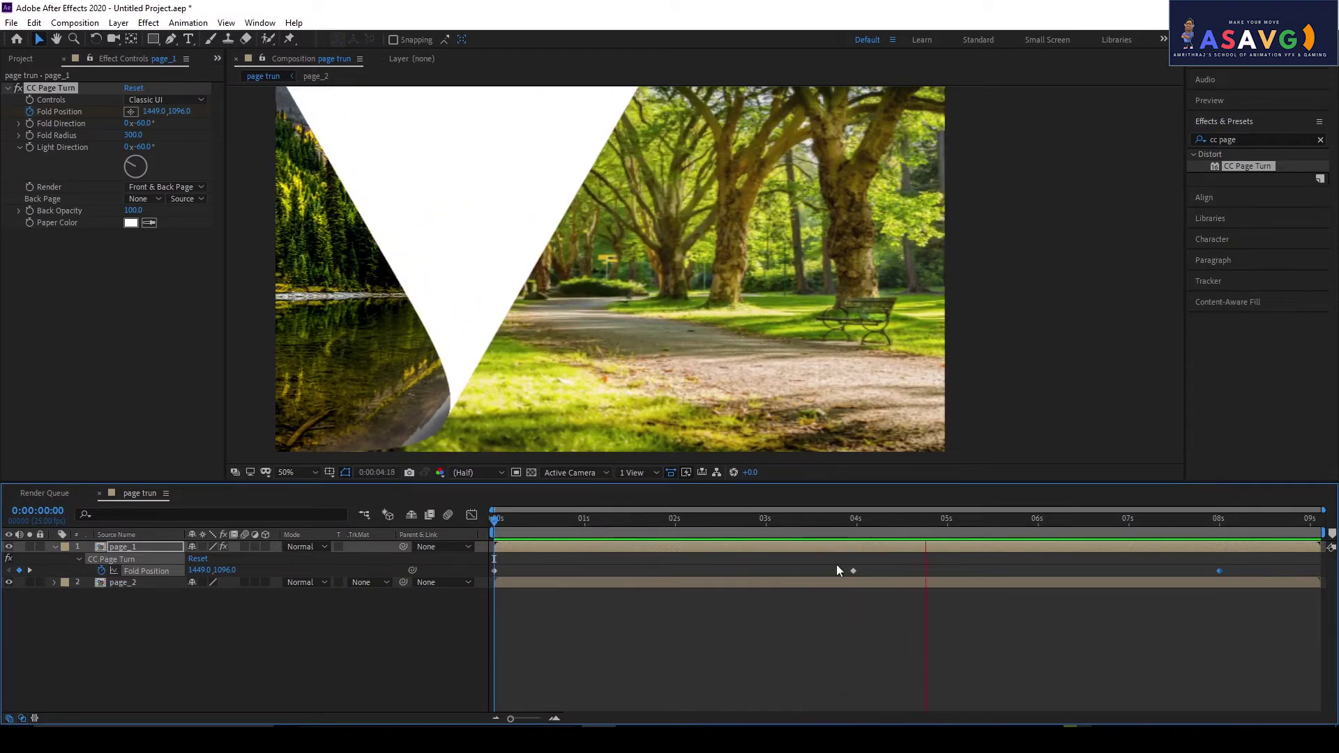
key("space")
mouse_move(855, 574)
left_mouse_down()
mouse_move(647, 574)
mouse_move(673, 583)
left_mouse_up()
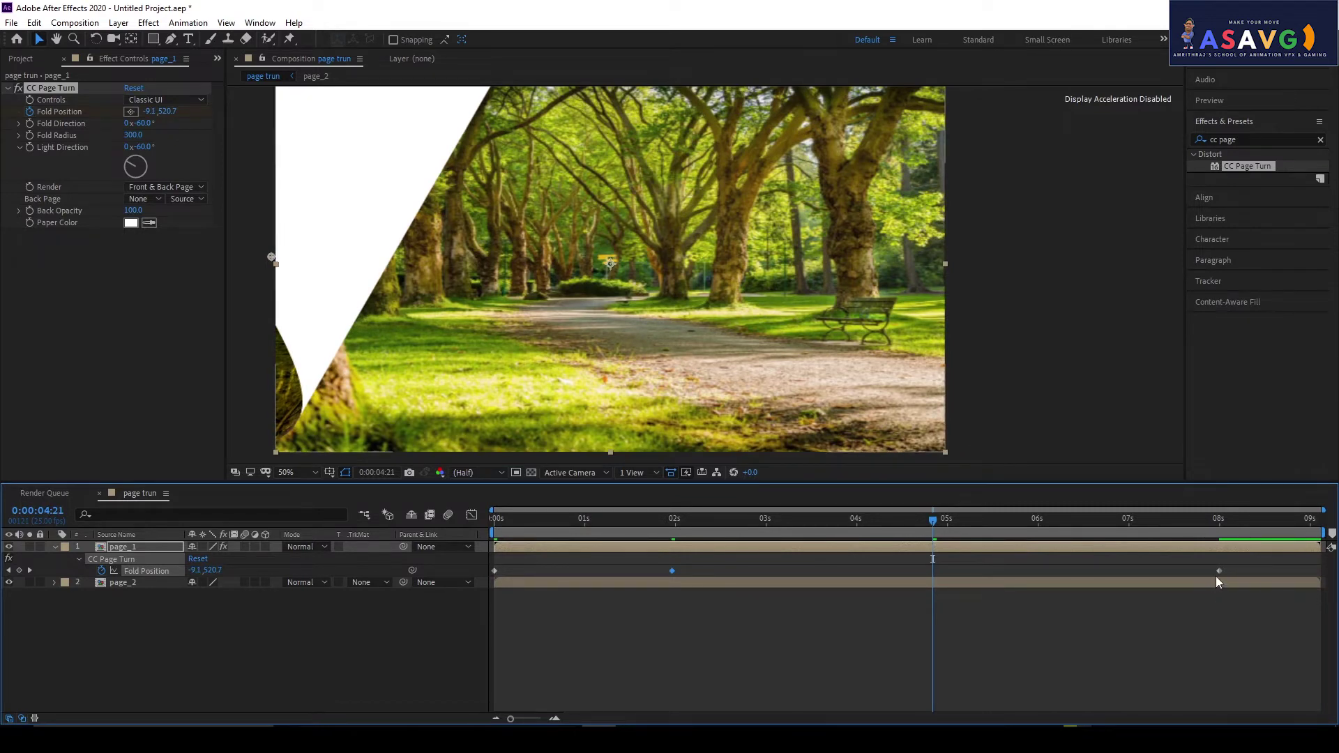
left_click_drag(1220, 572, 855, 571)
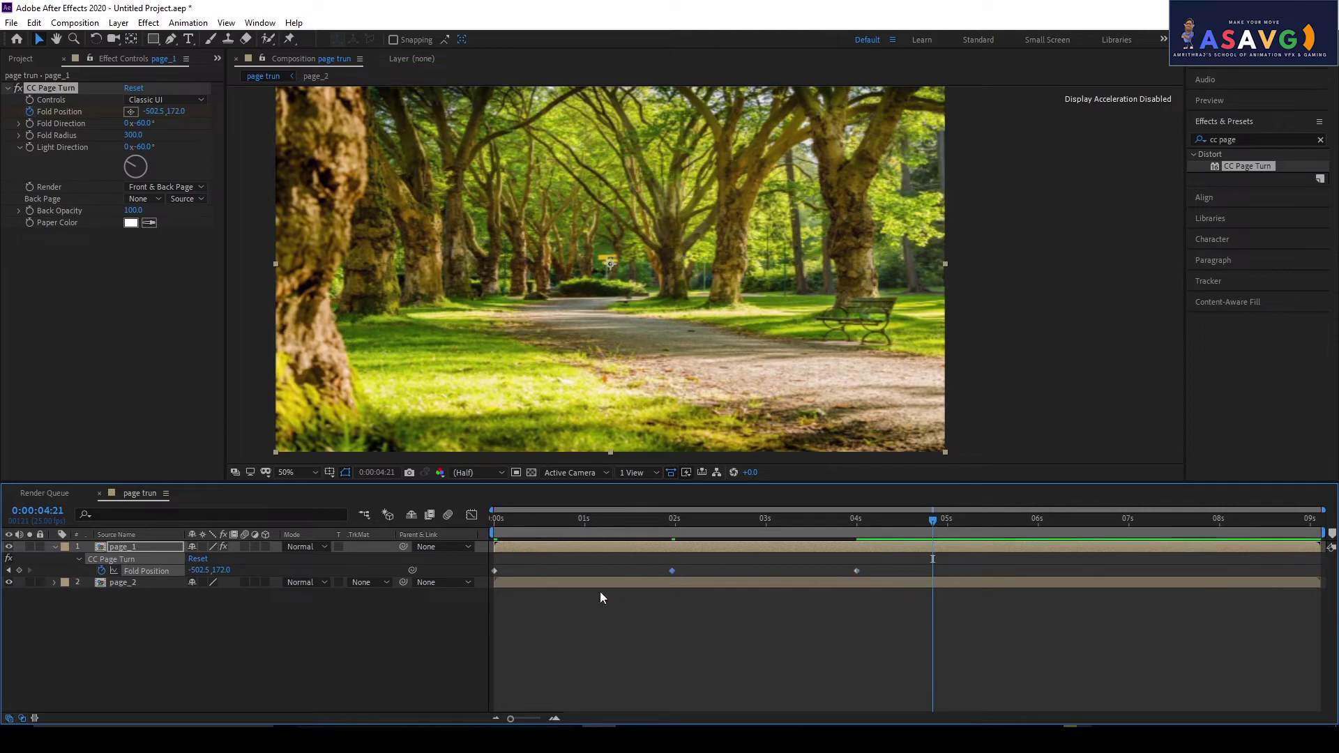
mouse_move(516, 524)
left_mouse_down()
mouse_move(865, 534)
mouse_move(696, 534)
left_mouse_up()
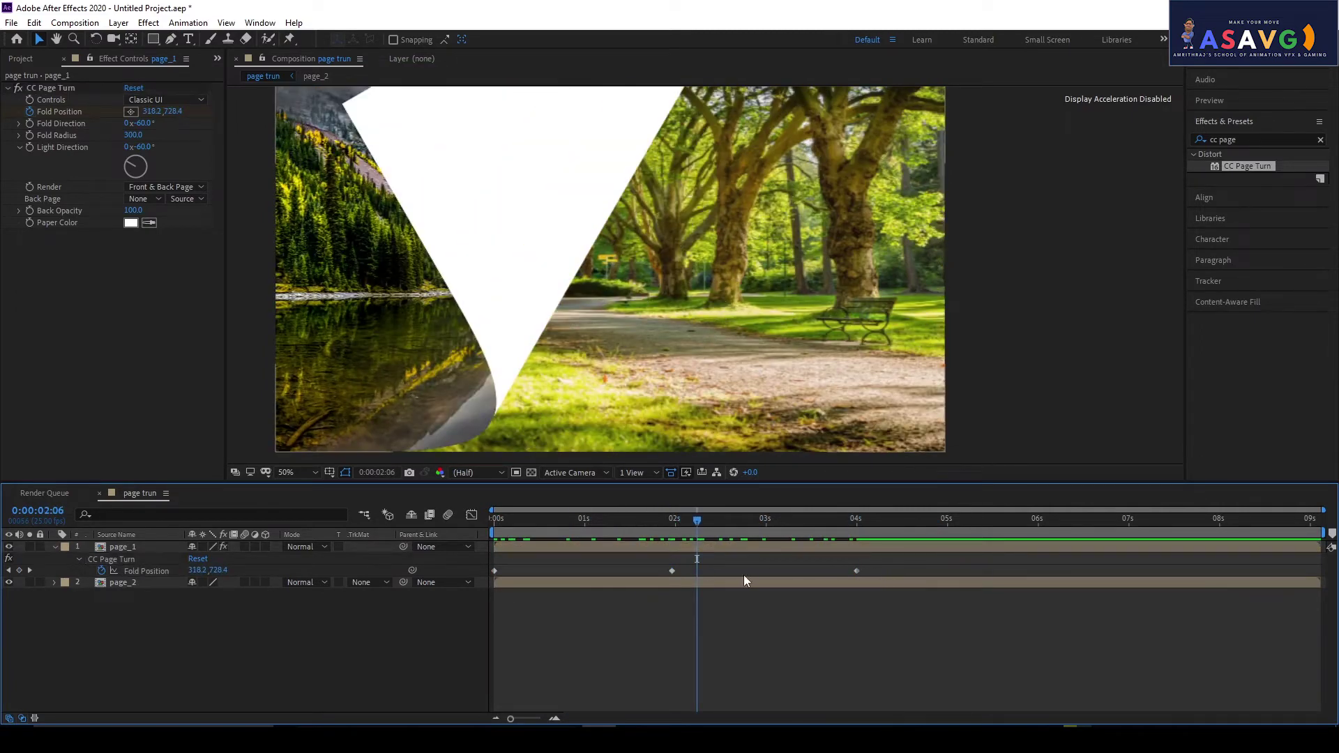
- Apply Easy Ease to the fold keyframes and preview the eased turn from the start
right_click(673, 571)
mouse_move(707, 563)
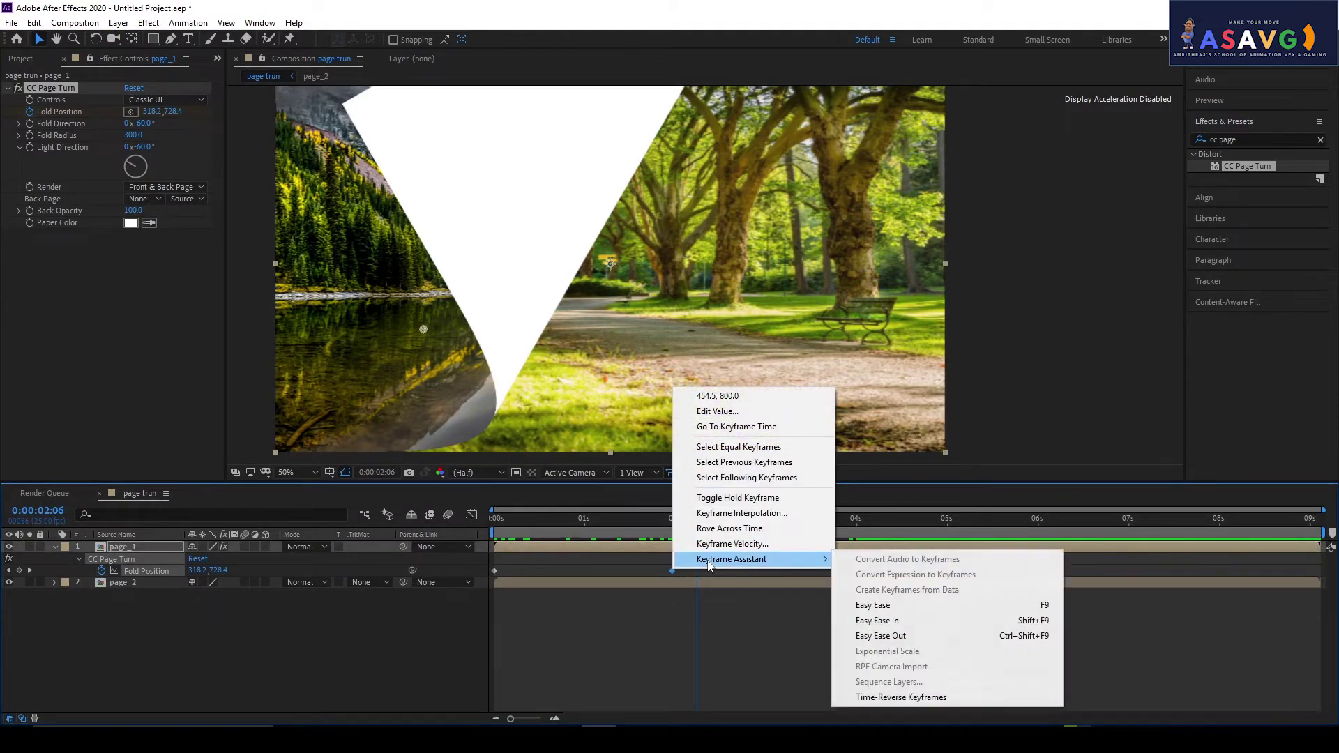
left_click(873, 606)
key("space")
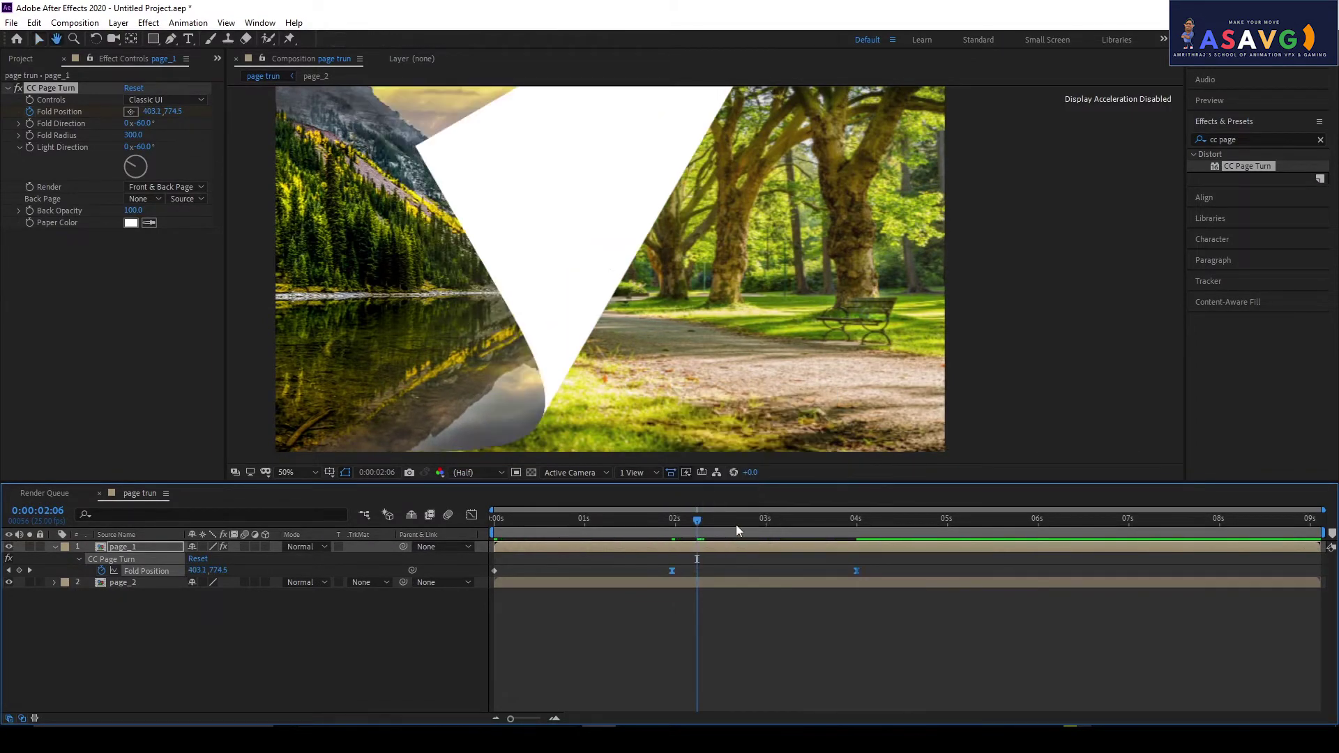
left_click(494, 521)
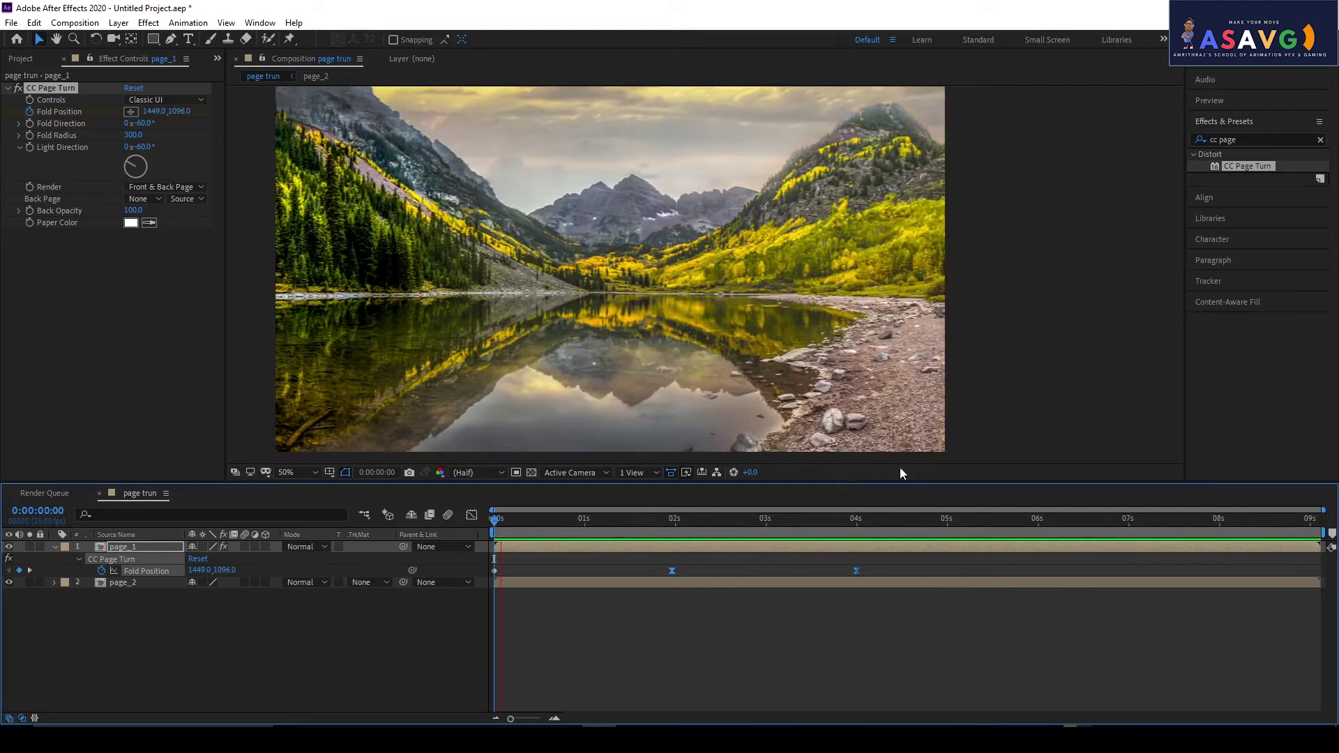
key("space")
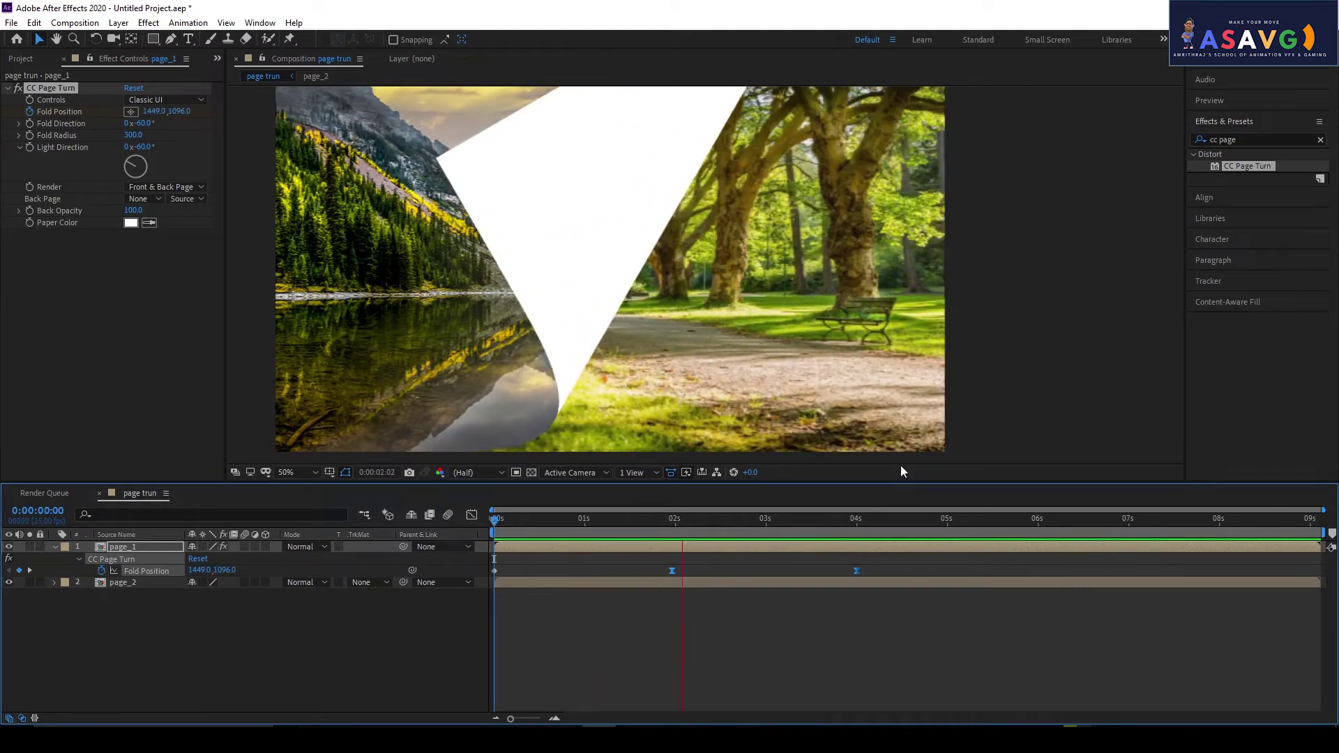
key("space")
- Make the 2s fold keyframe linear again and preview the page turn
left_click_drag(741, 519, 757, 518)
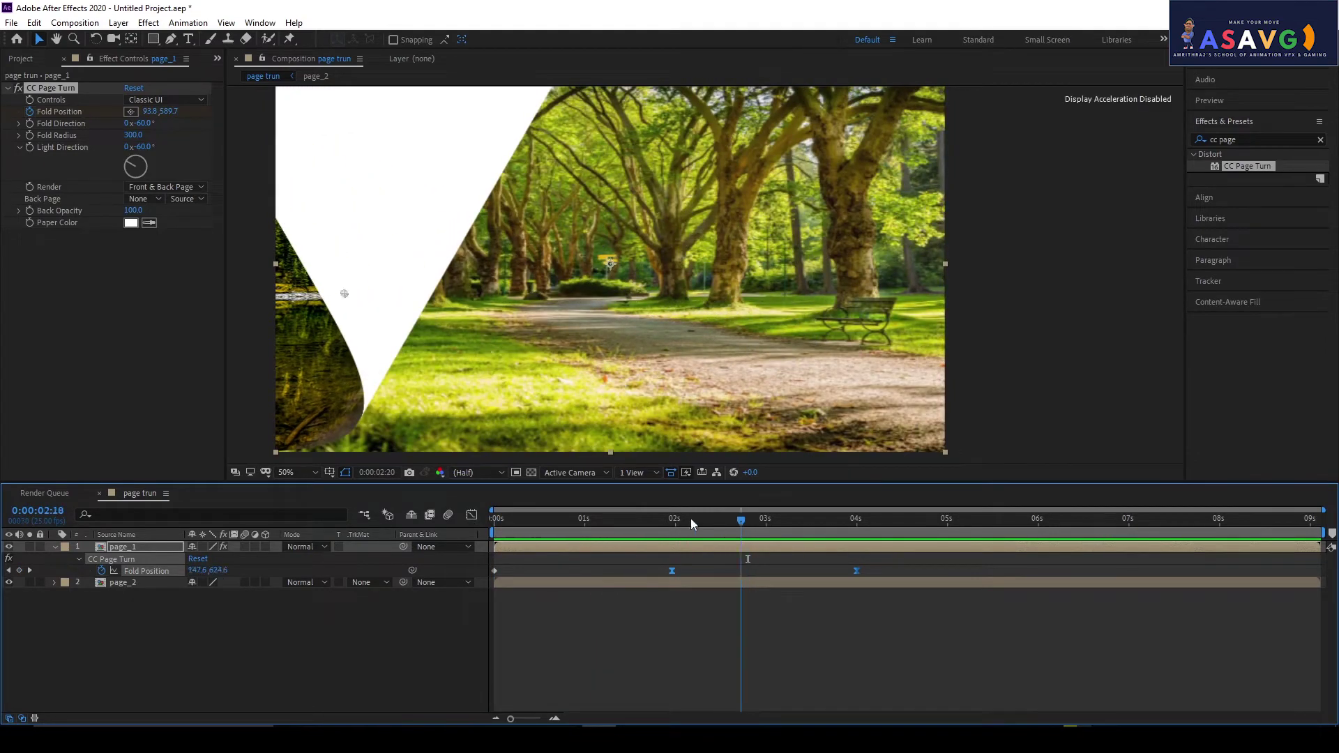
key("j")
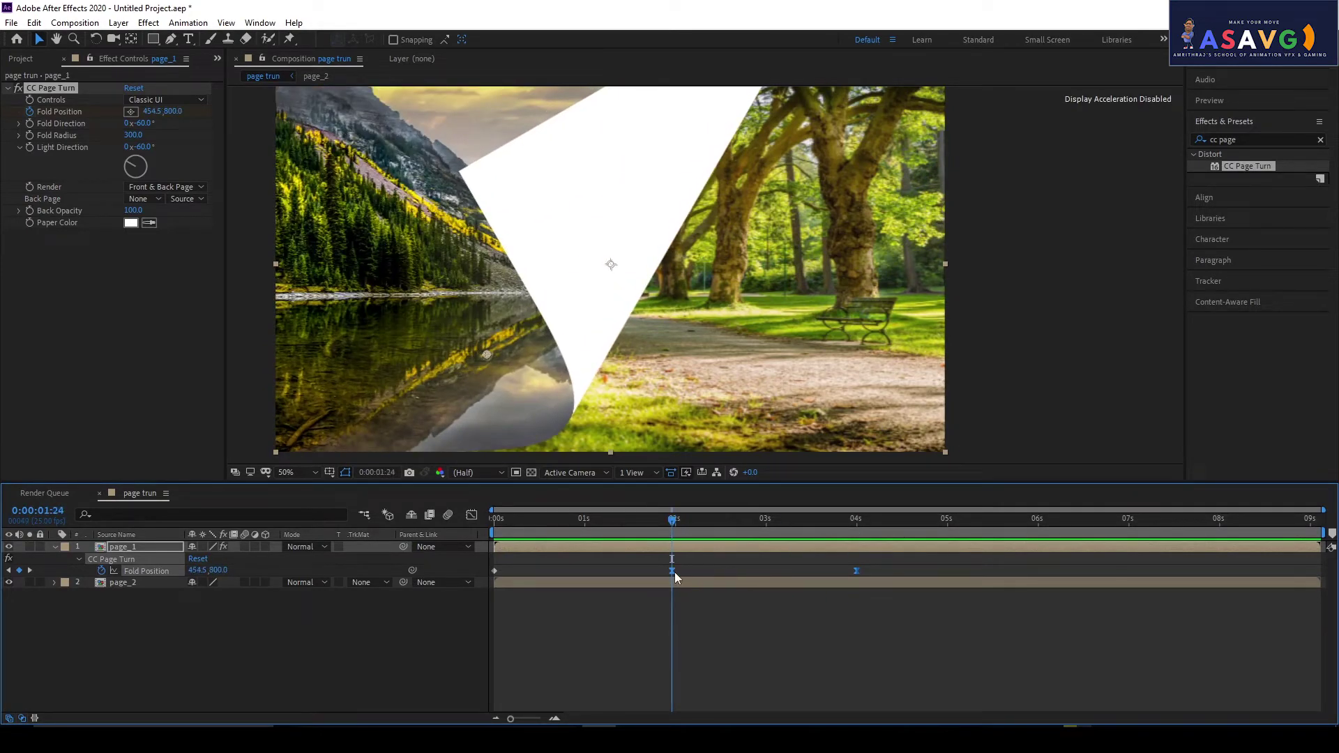
left_click(673, 571, "ctrl")
key("space")
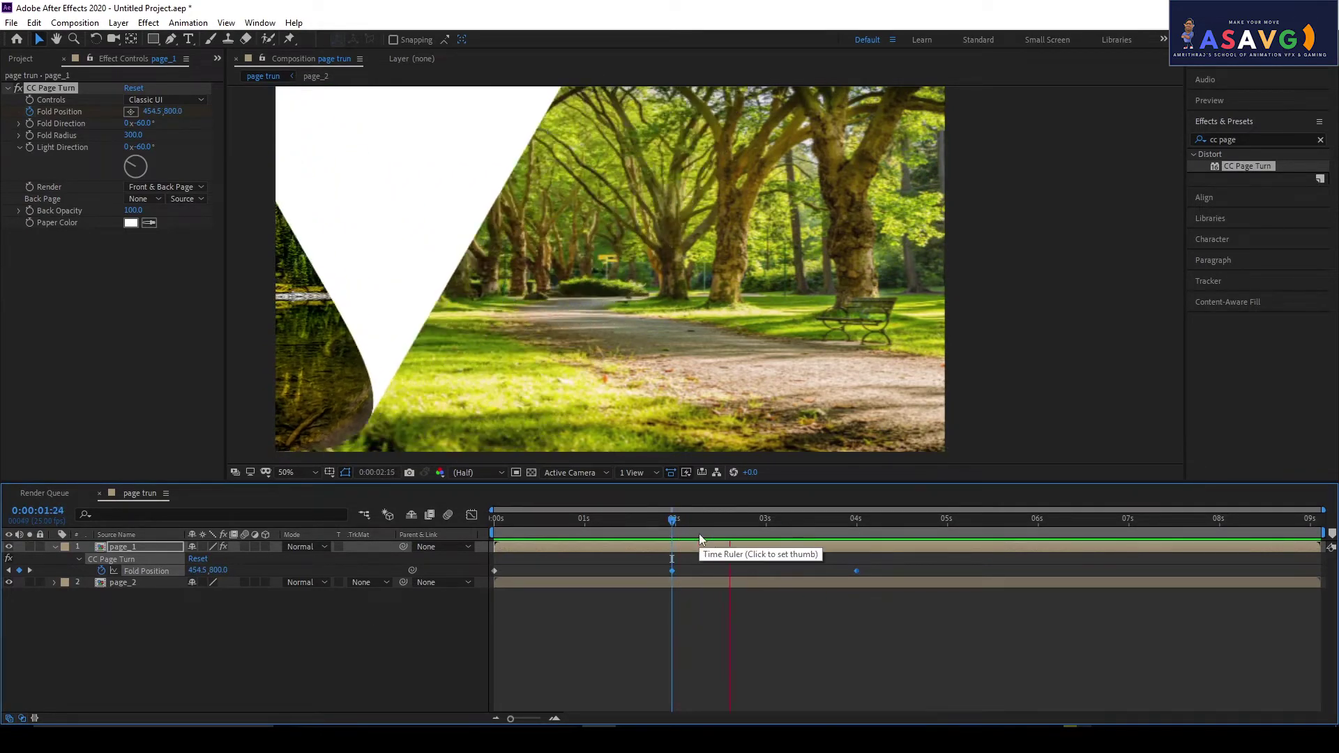
- Shift page_1's fold keyframes earlier to roughly 0.7s and 1.9s
left_click(538, 519)
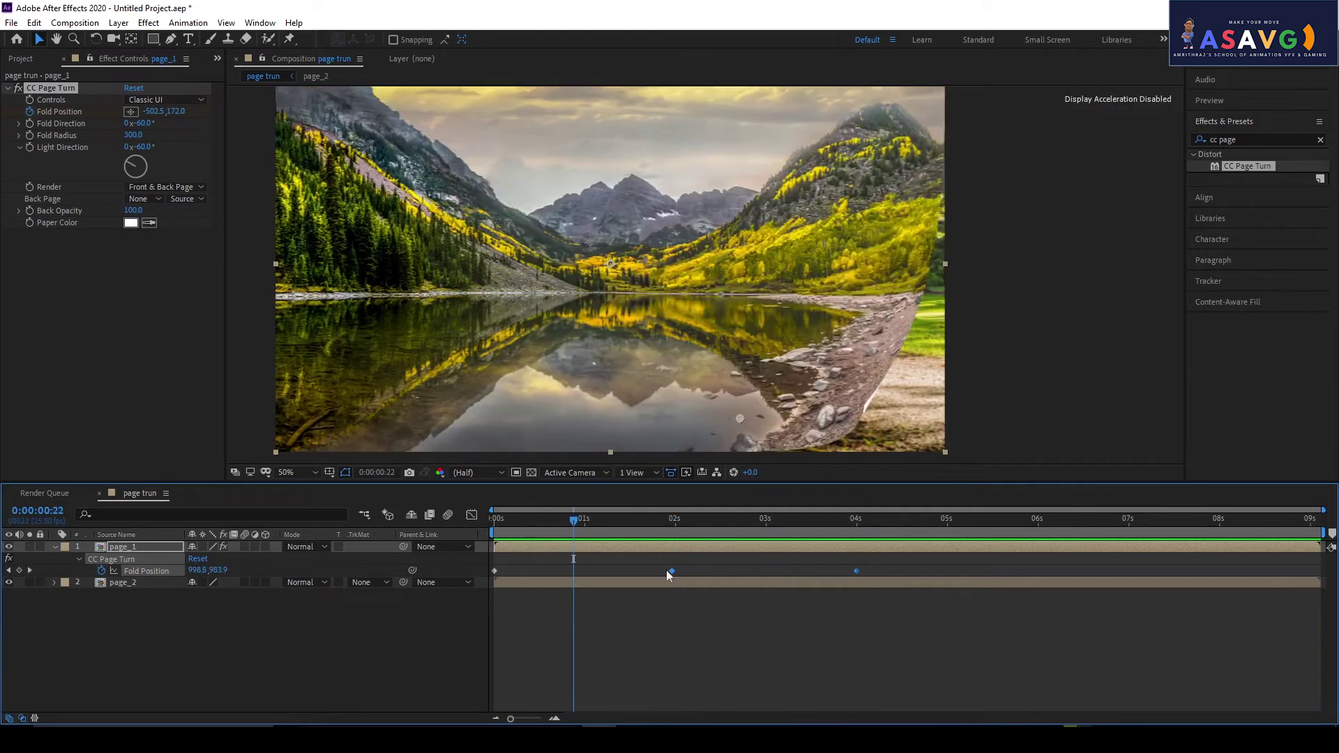
left_click_drag(673, 571, 597, 572)
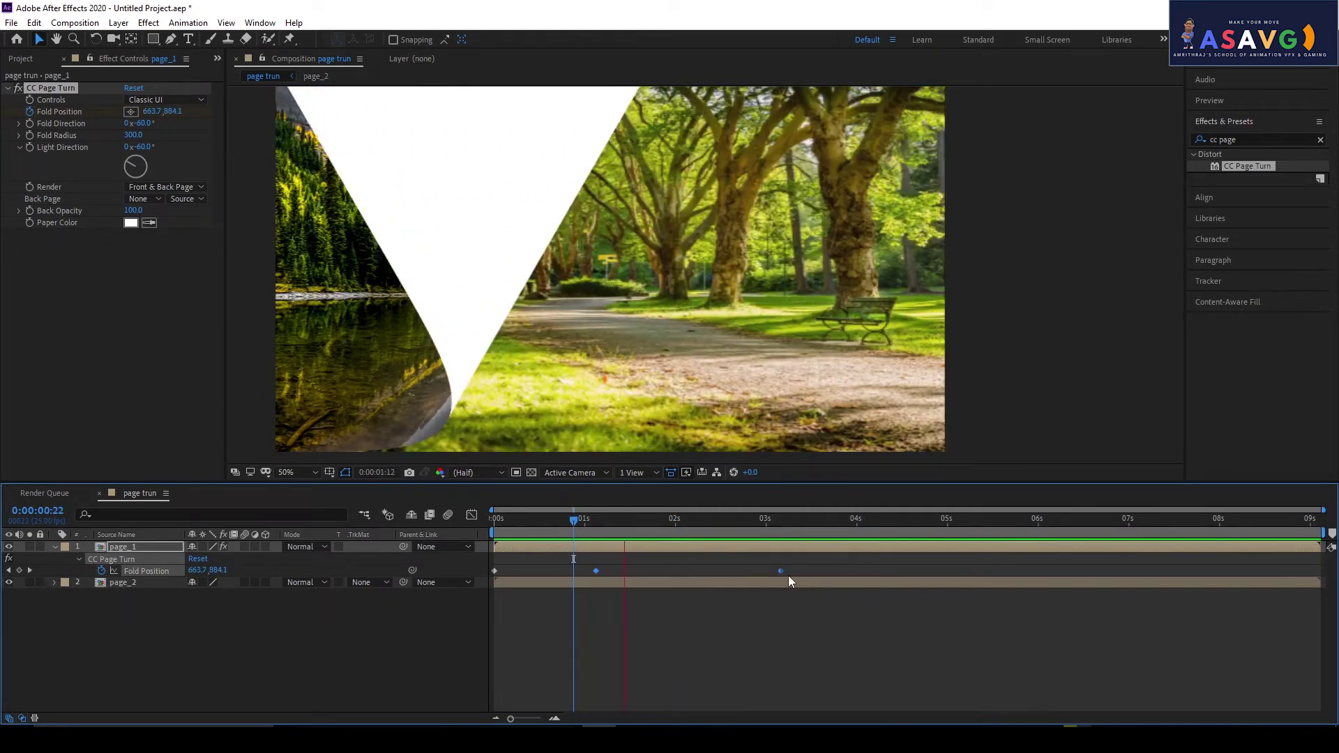
mouse_move(781, 571)
left_mouse_down()
mouse_move(738, 576)
mouse_move(756, 573)
left_mouse_up()
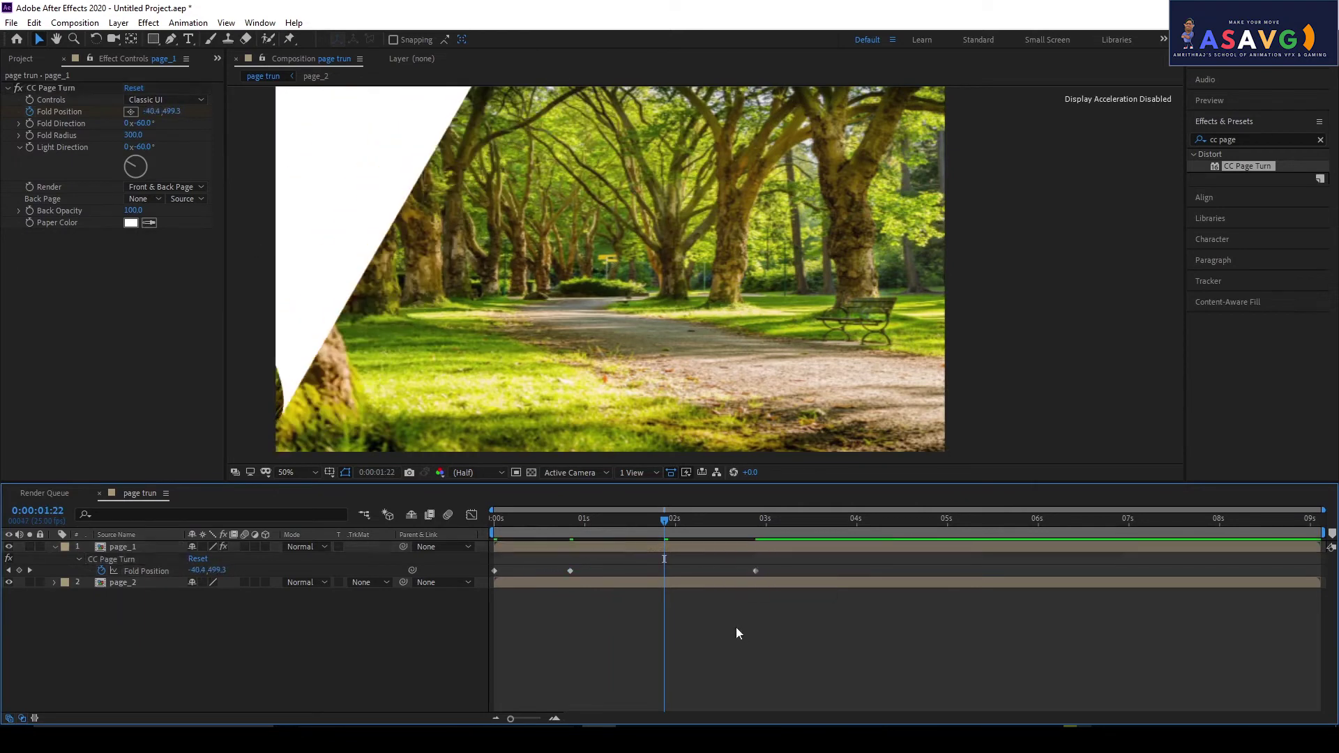
left_click_drag(571, 574, 562, 573)
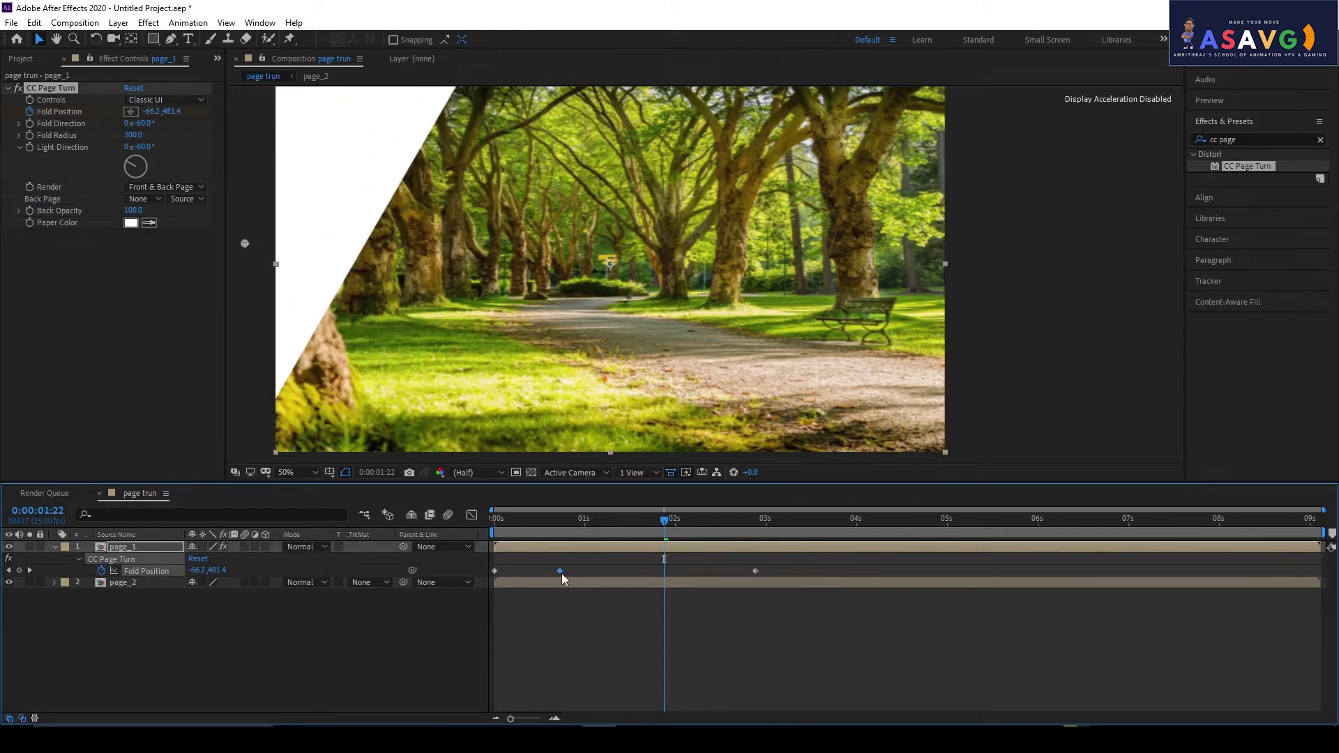
left_click(758, 572)
left_click_drag(755, 572, 668, 571)
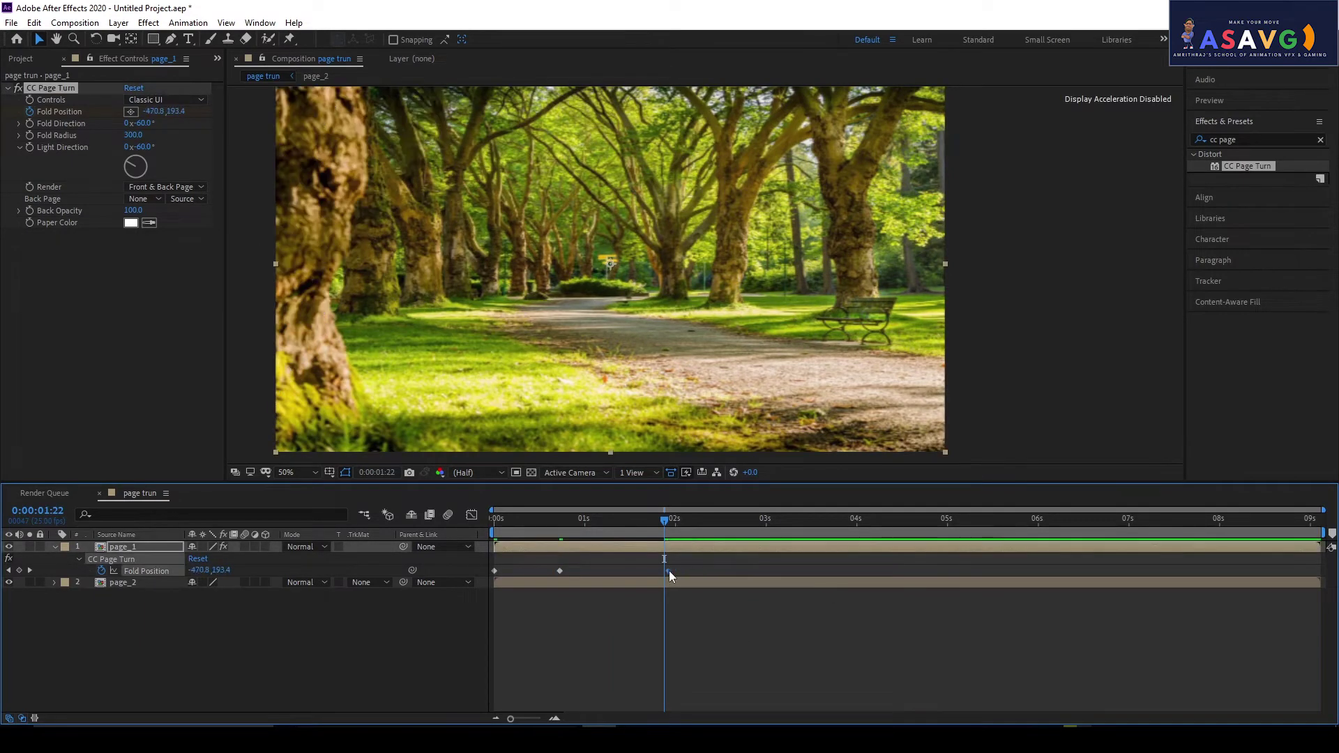
- Apply Easy Ease In to the last fold keyframe and play back the retimed turn
right_click(668, 571)
mouse_move(716, 571)
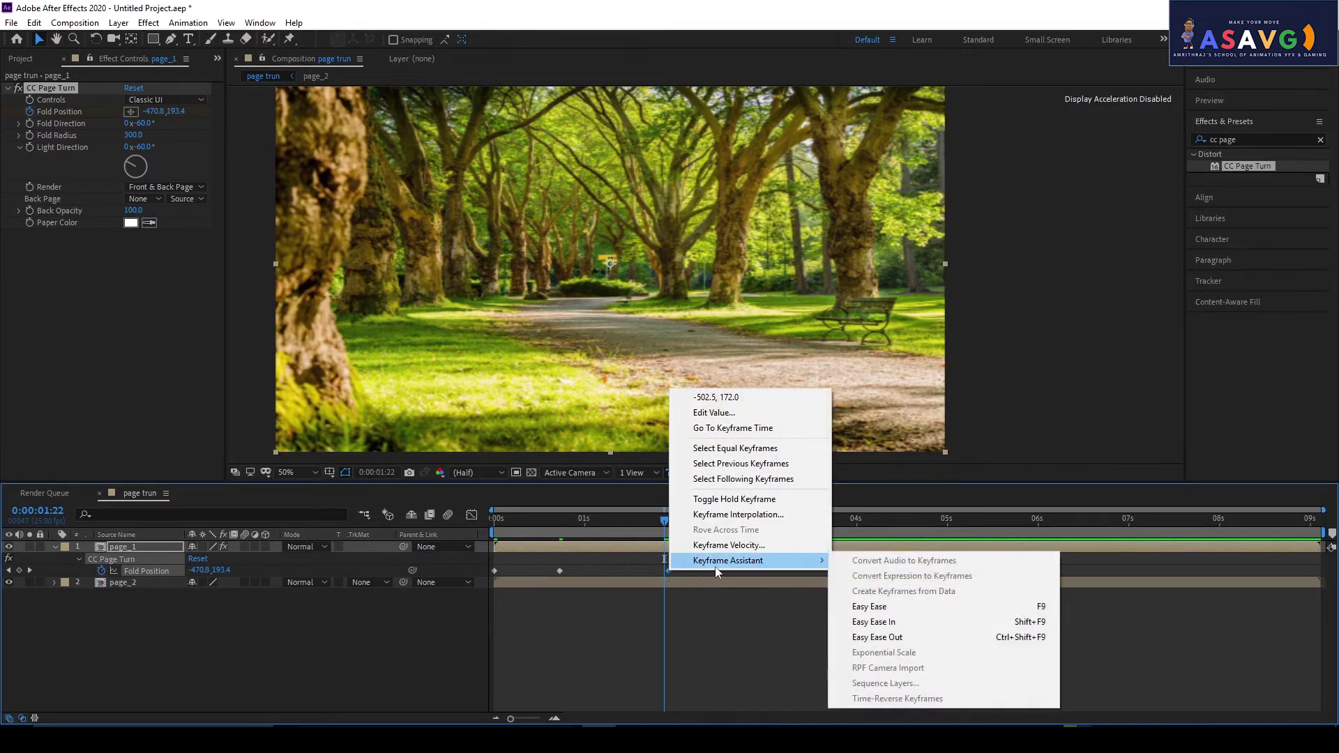
left_click(874, 621)
key("Home")
key("space")
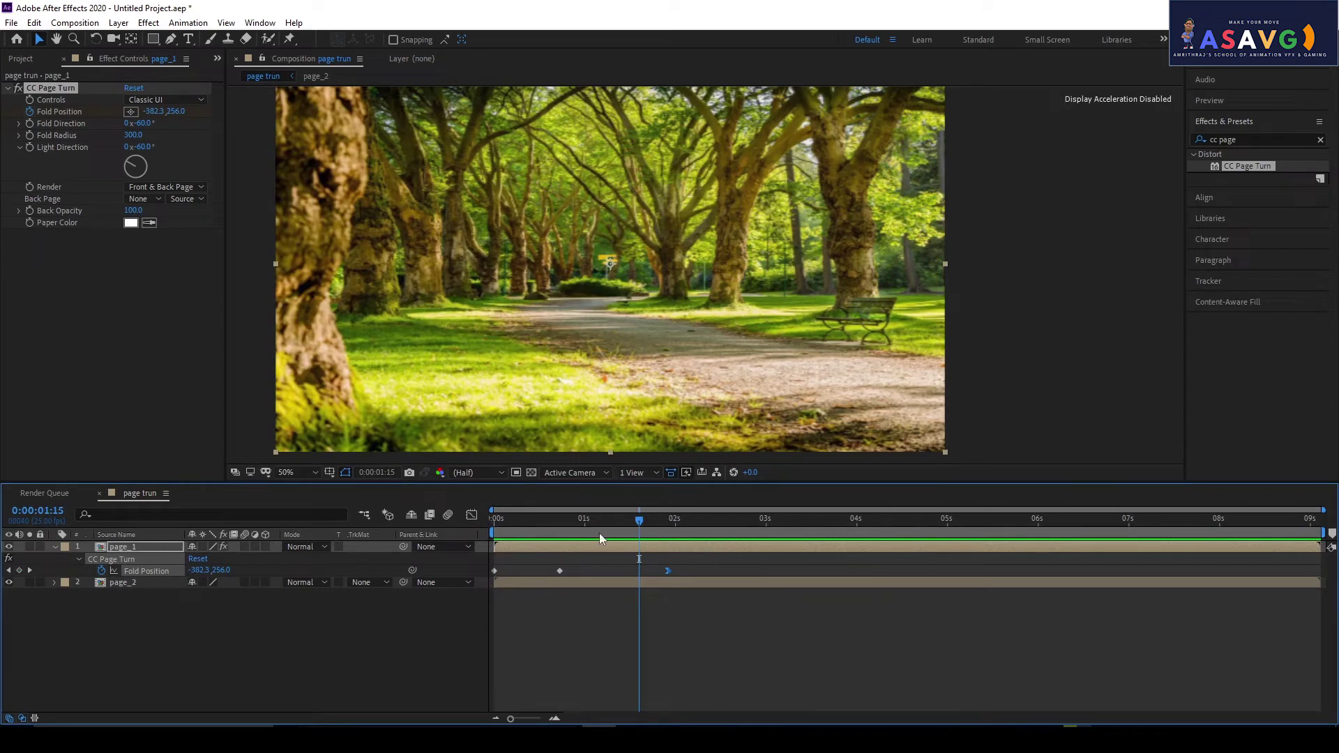
left_click_drag(600, 533, 552, 533)
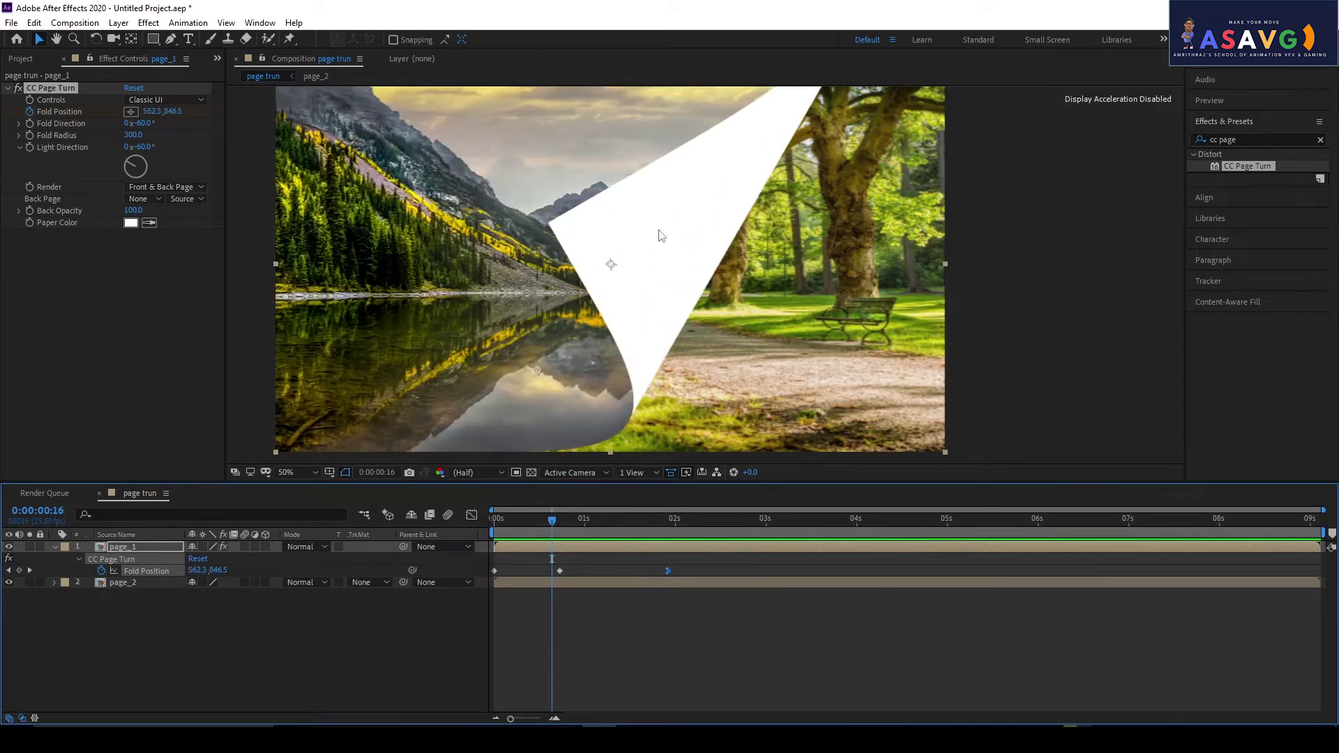
- Search 'drop' in Effects & Presets and drag Drop Shadow onto the page_1 layer
left_click(1242, 140)
type("sha")
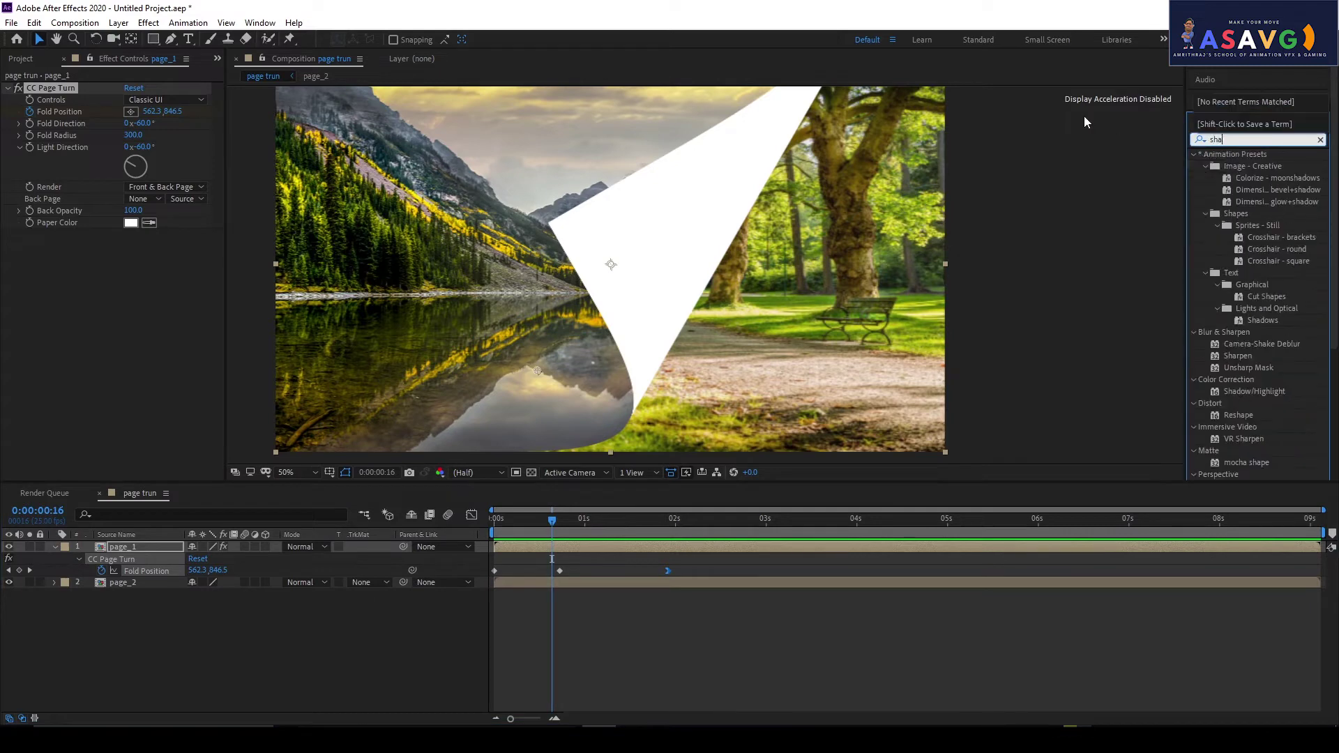
type("dw")
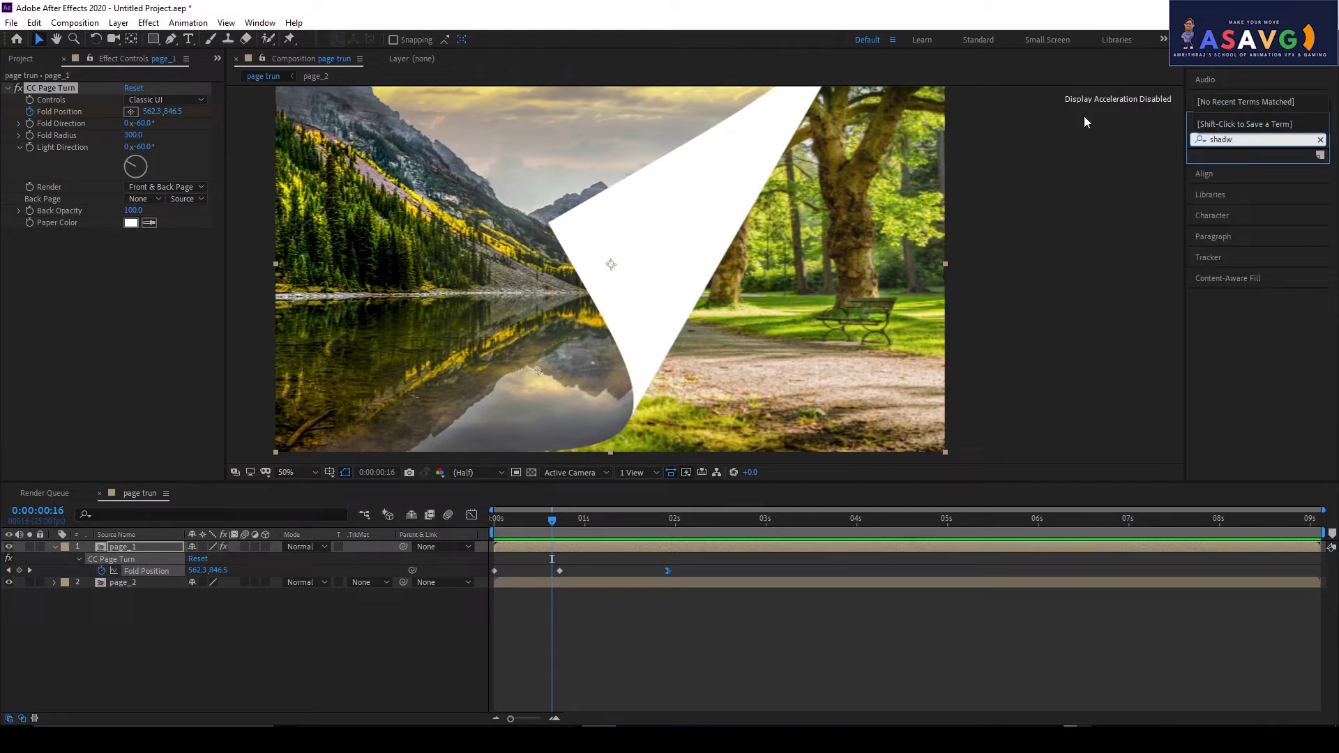
key("BackSpace")
key("BackSpace")
key("BackSpace")
type("d")
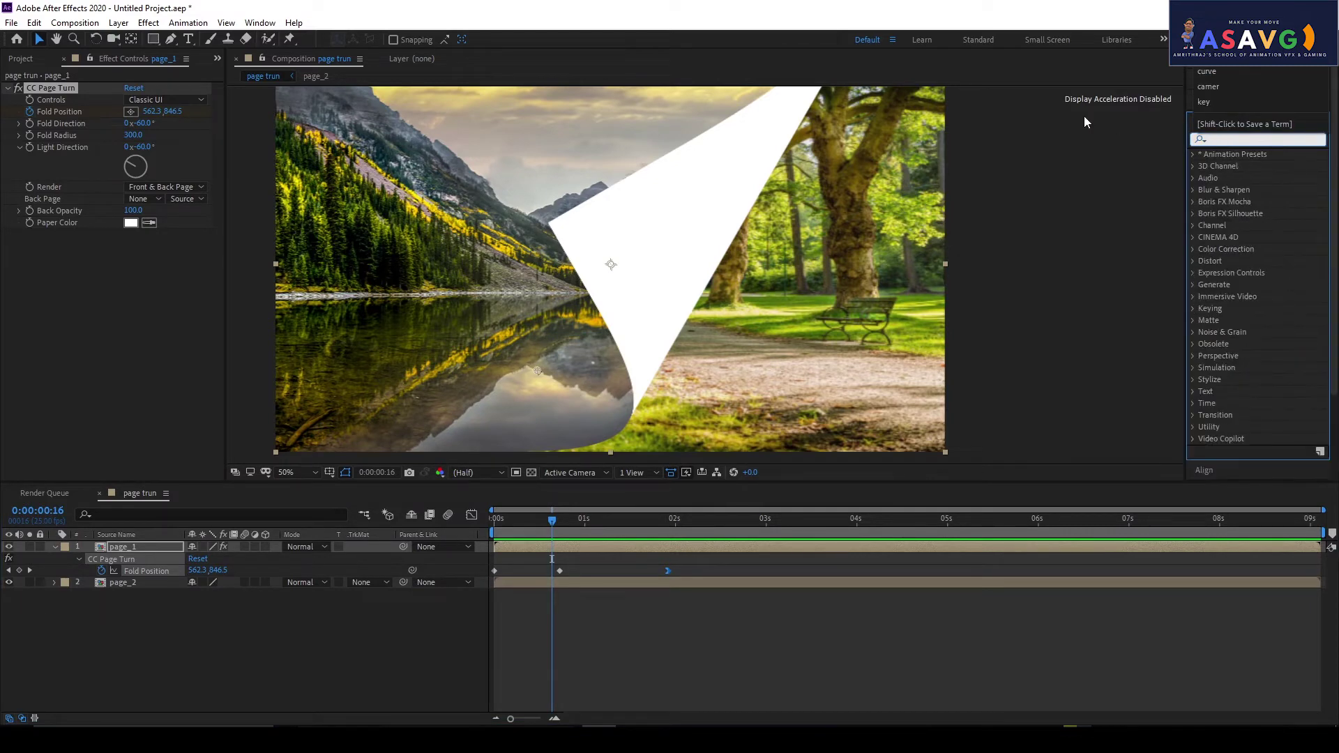
type("eop")
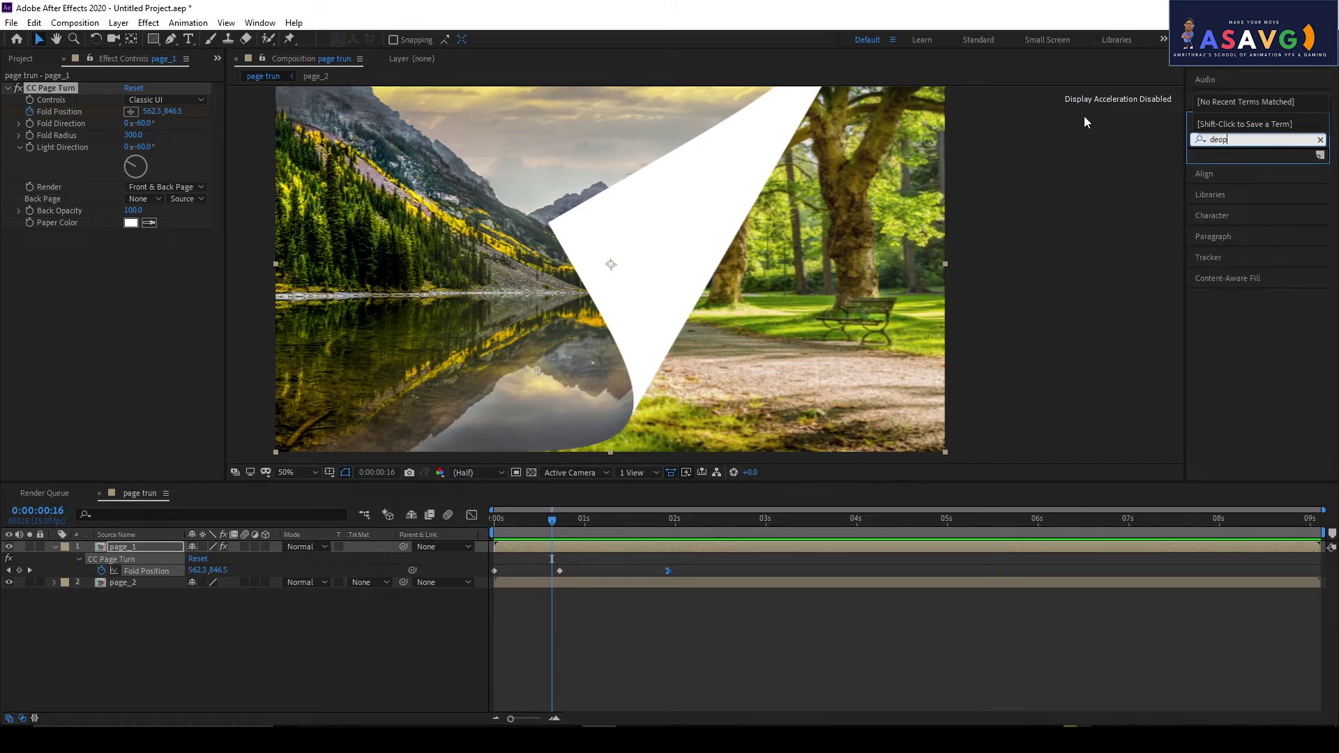
key("BackSpace")
key("BackSpace")
key("BackSpace")
type("rop")
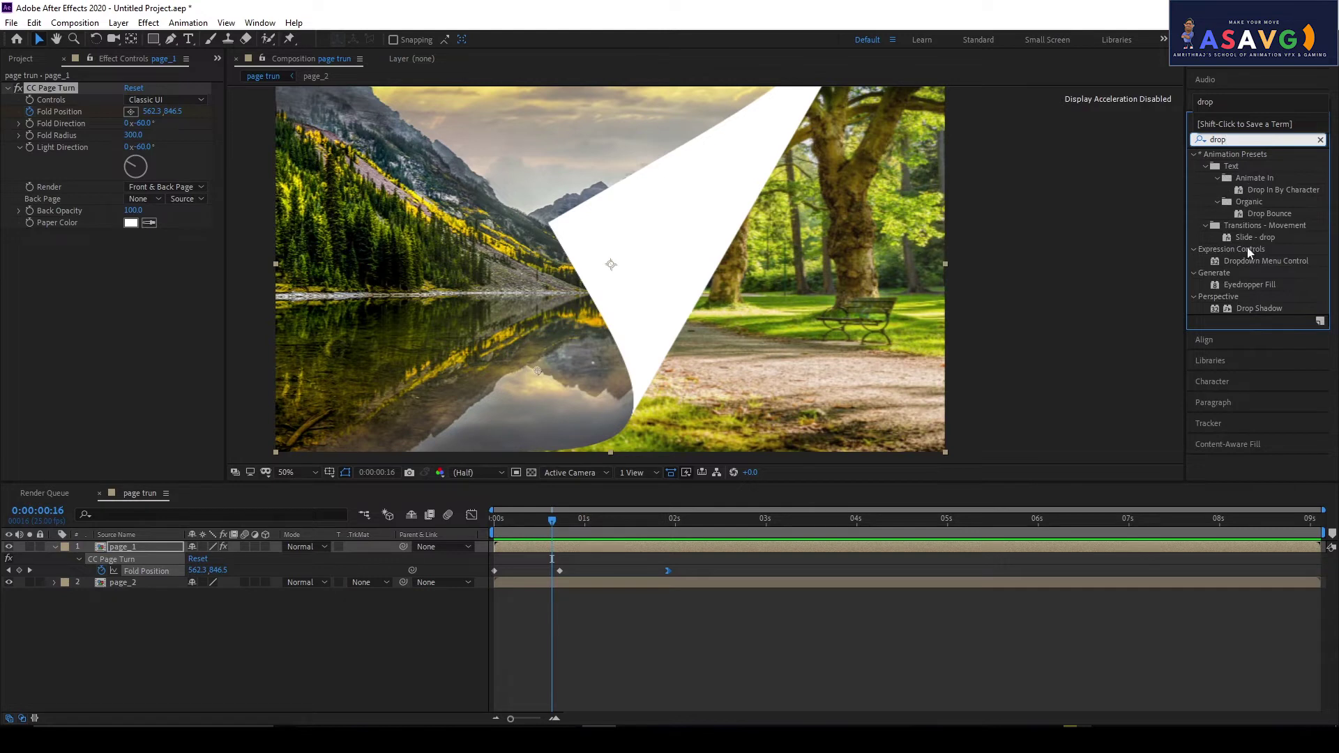
mouse_move(1242, 309)
left_mouse_down()
mouse_move(187, 516)
mouse_move(166, 544)
left_mouse_up()
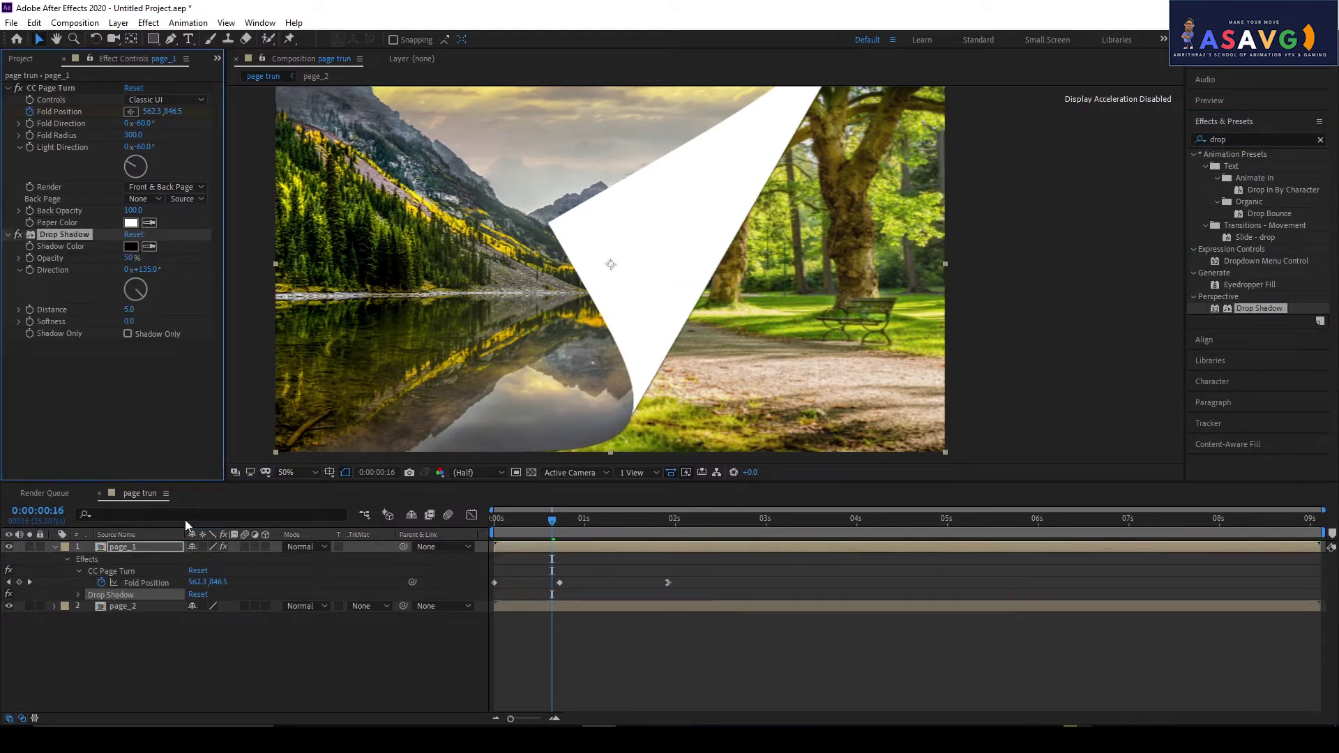
- Set page_1's Drop Shadow to 65% opacity, 118° direction, 24 distance and 15 softness
left_click_drag(130, 259, 270, 255)
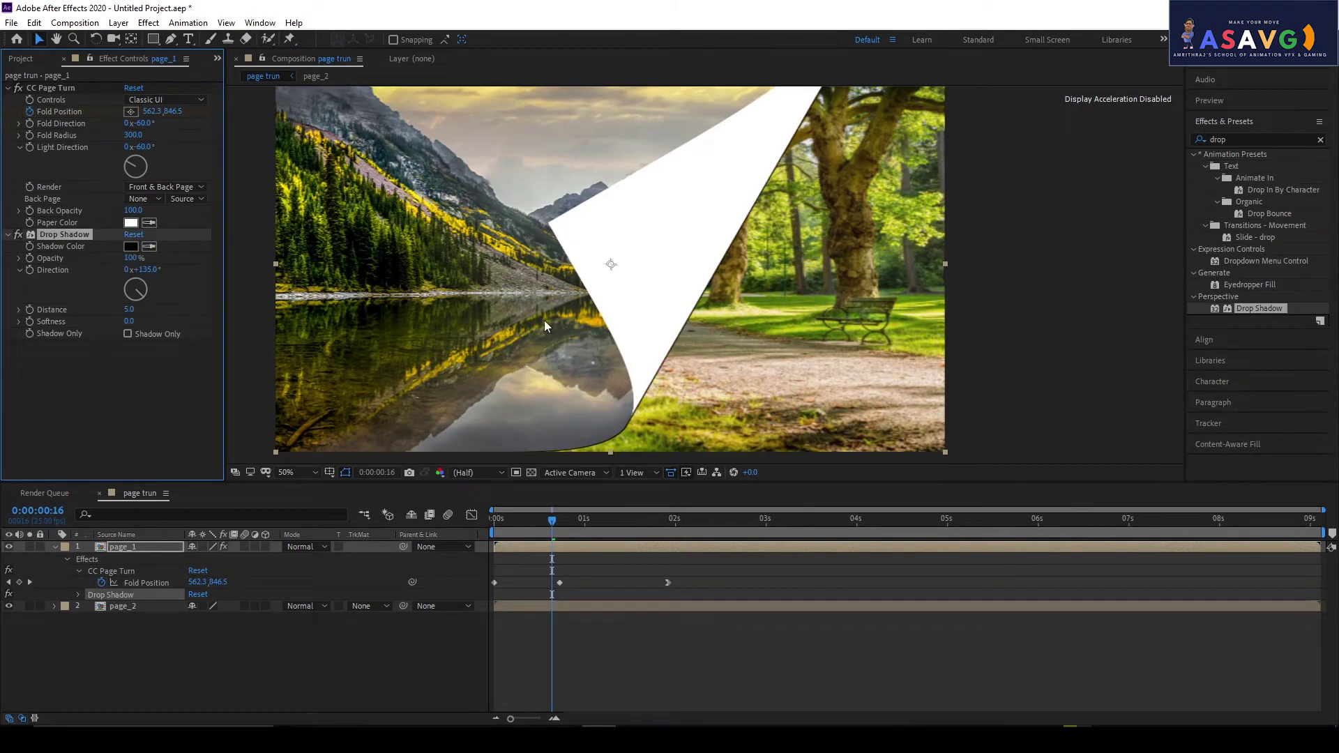
key("period")
key("comma")
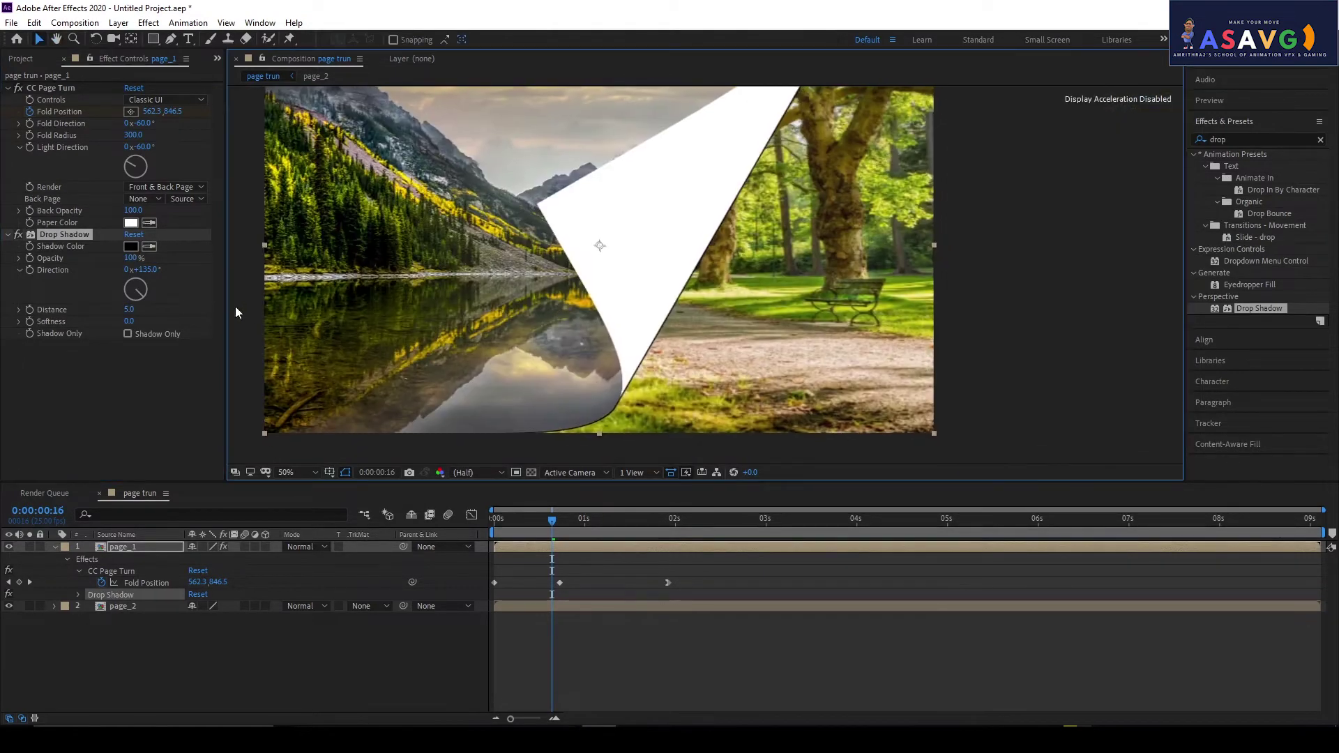
mouse_move(142, 269)
left_mouse_down()
mouse_move(118, 270)
mouse_move(134, 269)
mouse_move(133, 308)
left_mouse_up()
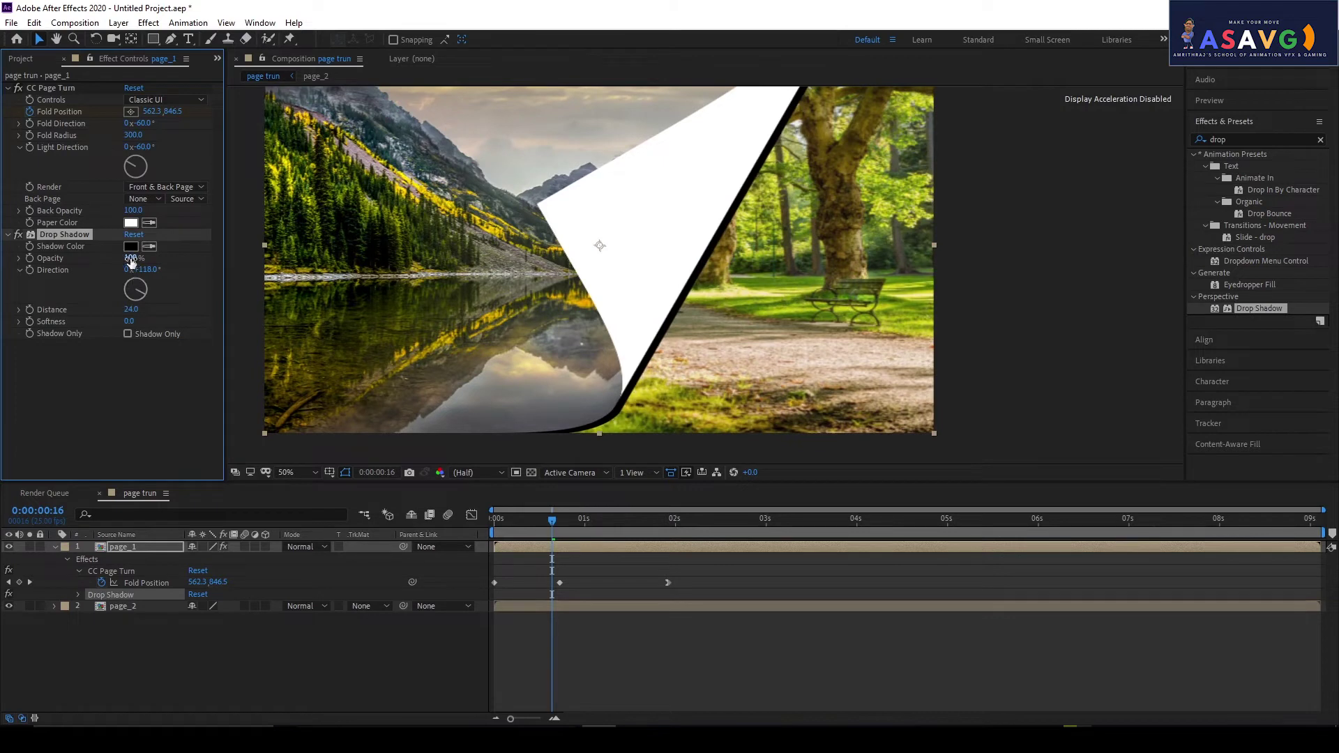
left_click_drag(130, 258, 83, 269)
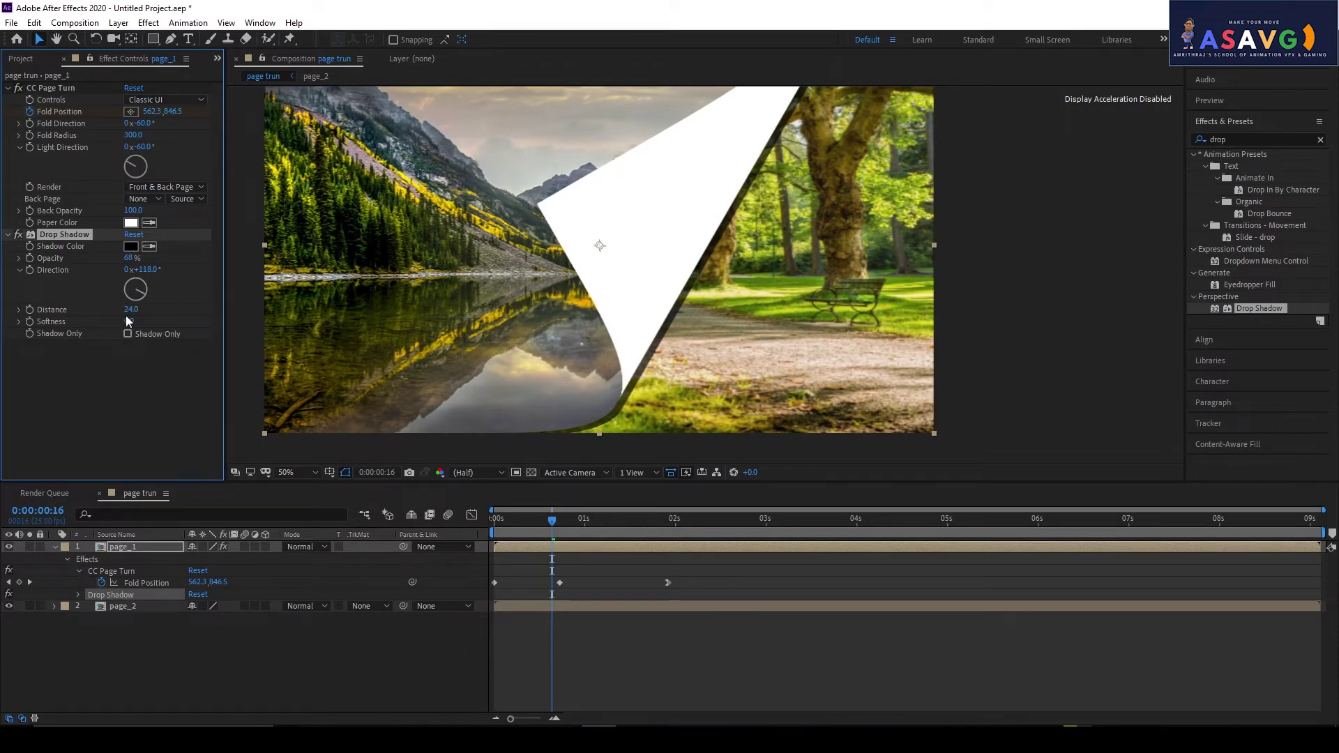
left_click_drag(130, 322, 140, 323)
key("comma")
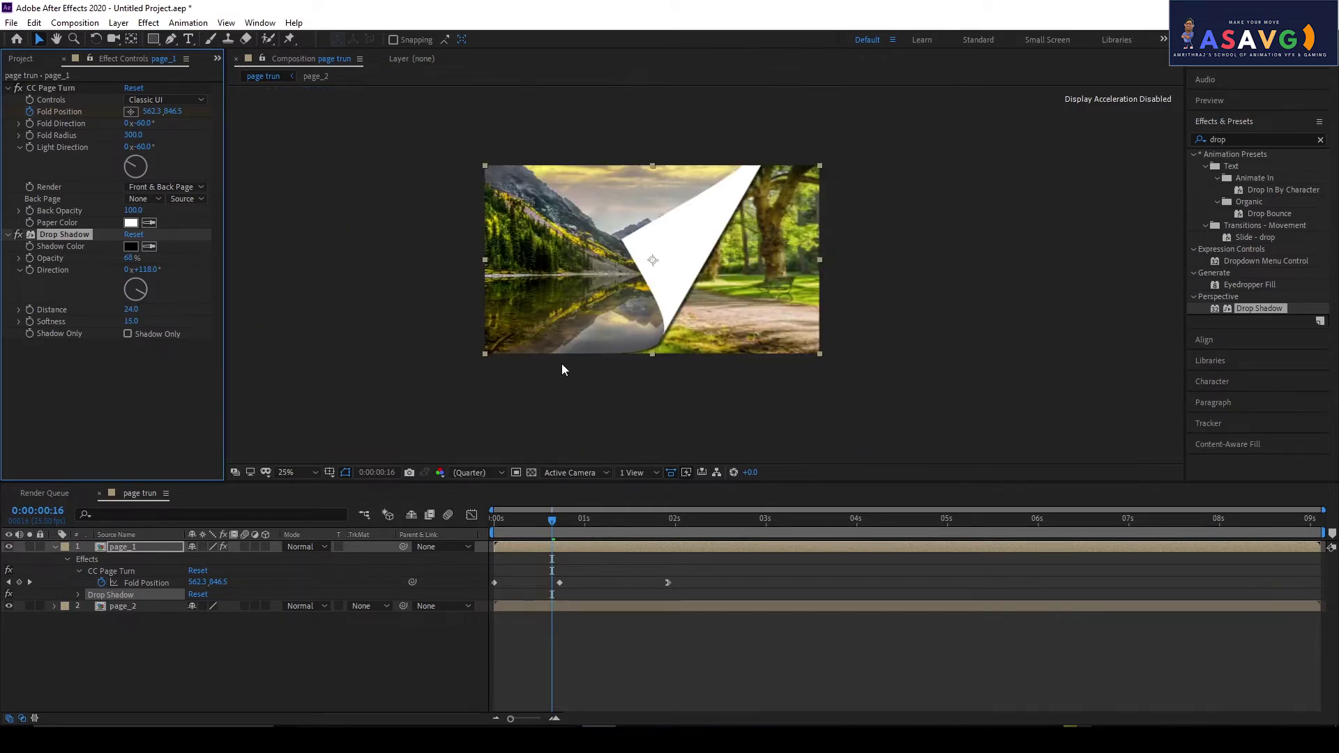
- Play page_1's page turn from the start and stop the preview
left_click_drag(542, 525, 495, 526)
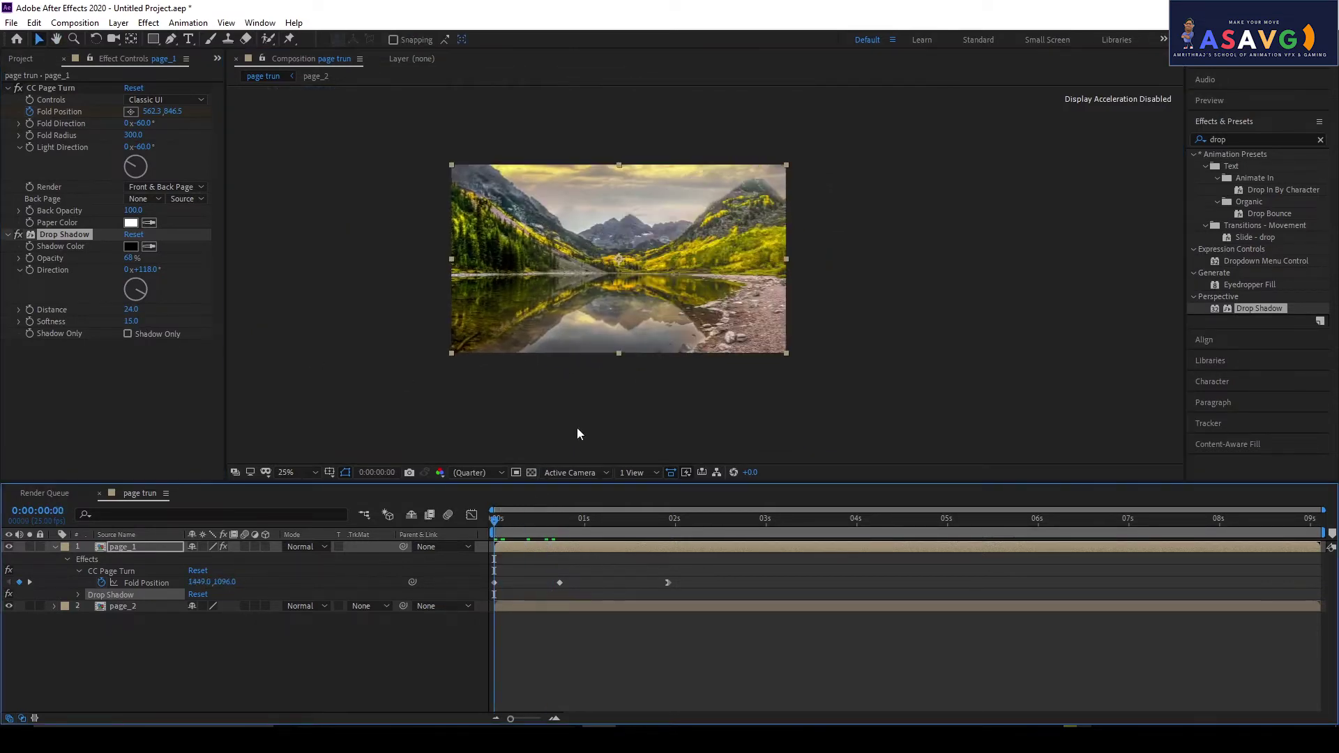
key("space")
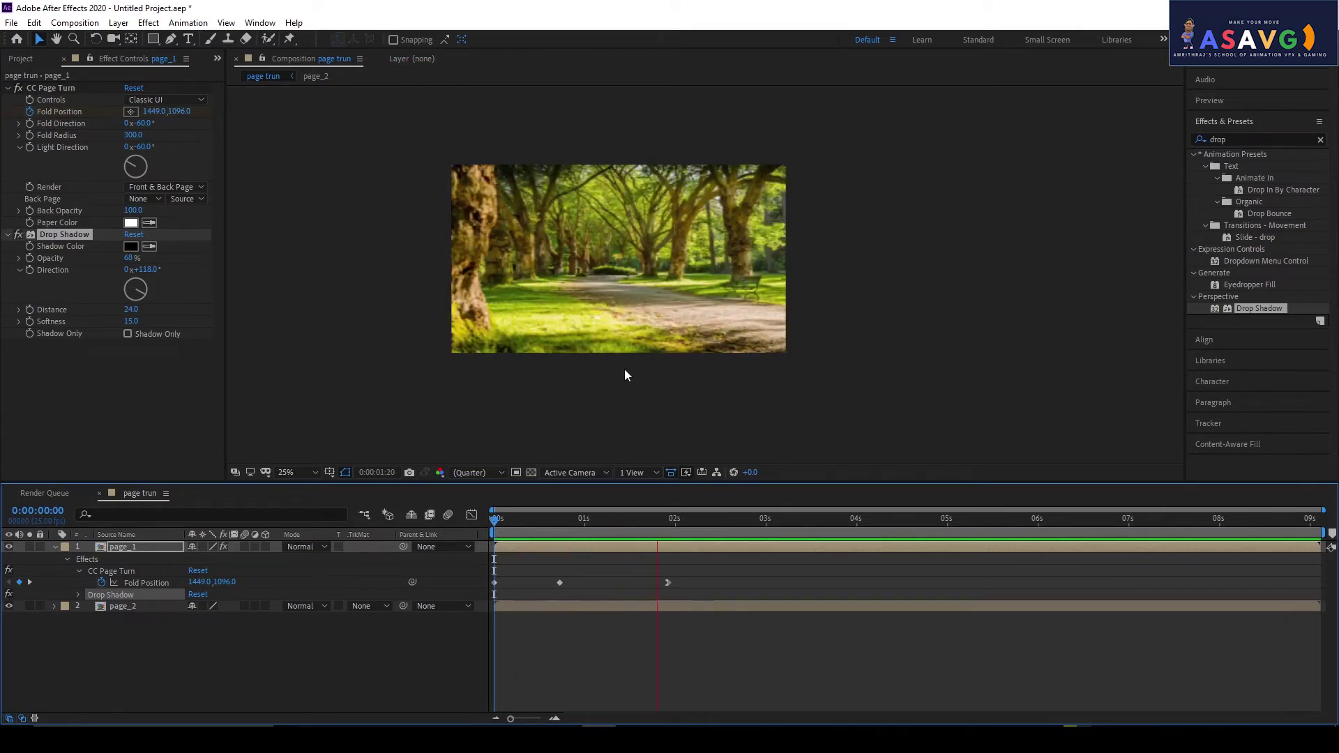
key("space")
key("period")
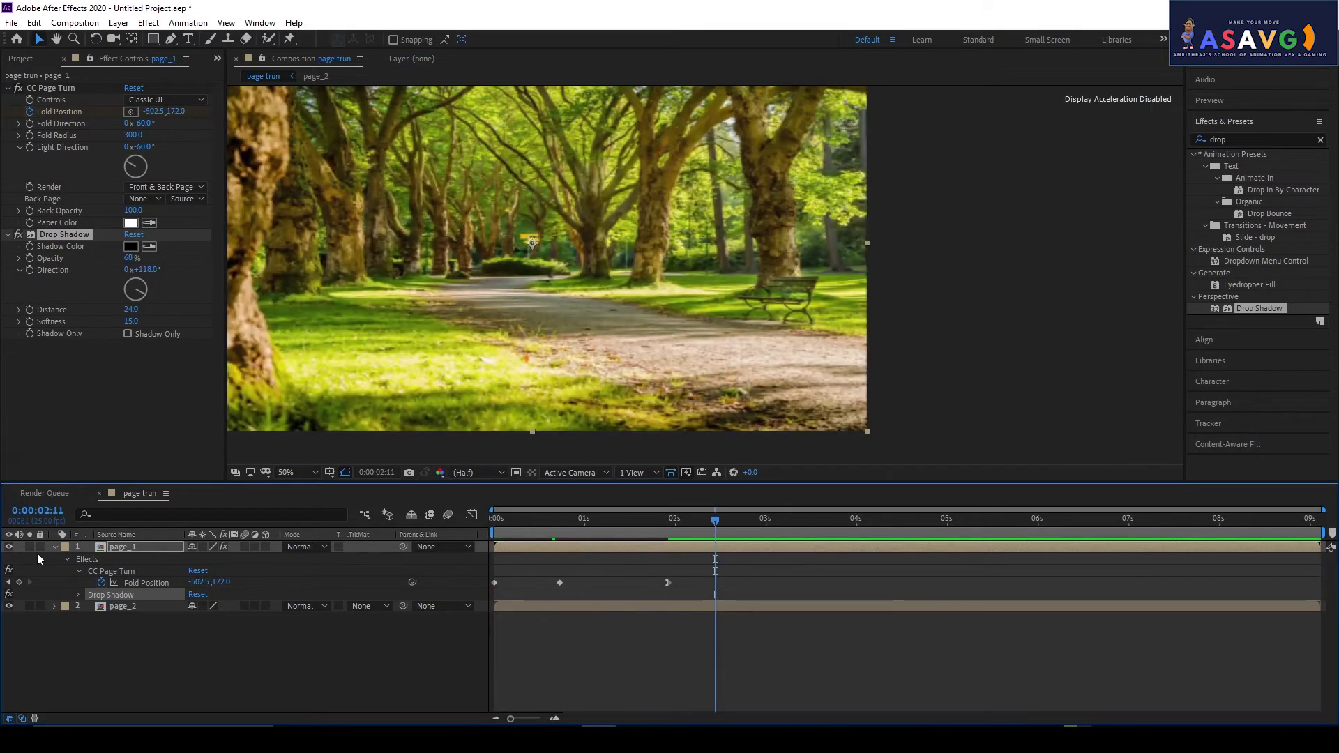
- Show only page_1's Fold Position keyframes with U and scrub back near 0s
left_click(55, 547)
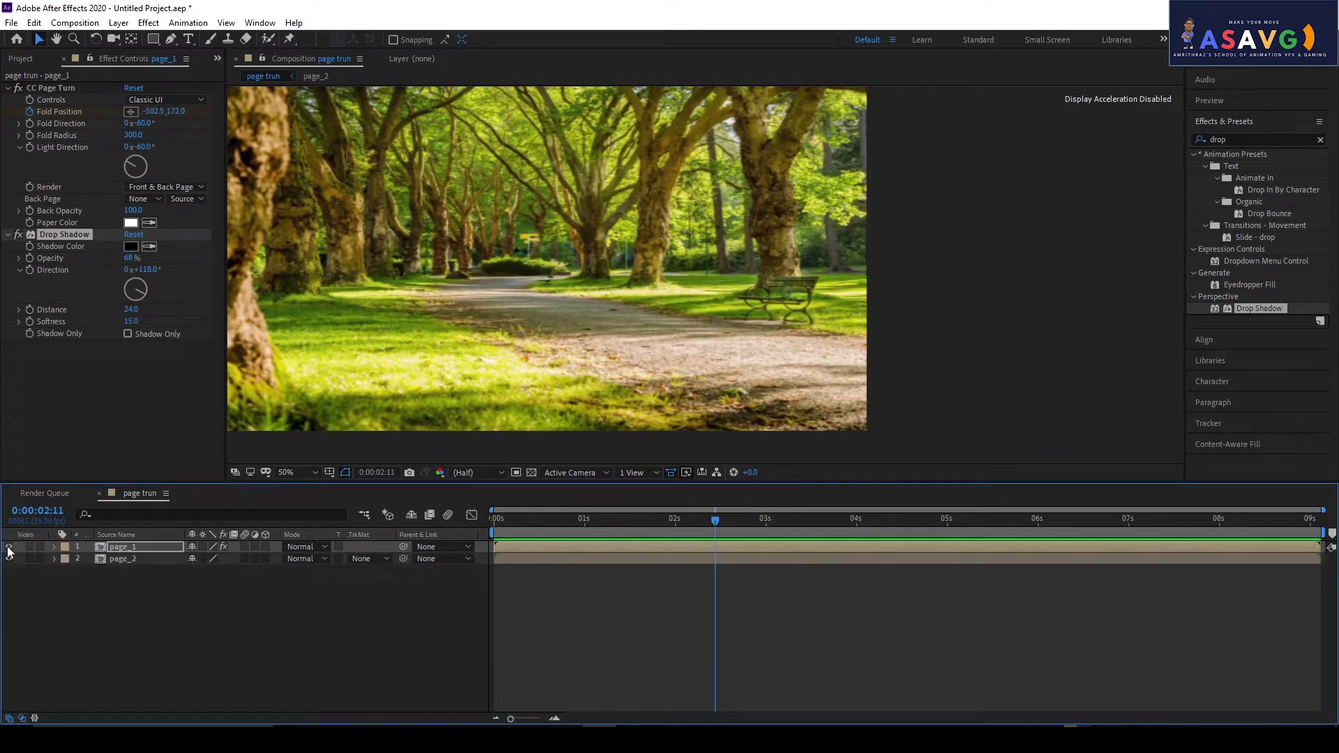
left_click(9, 548)
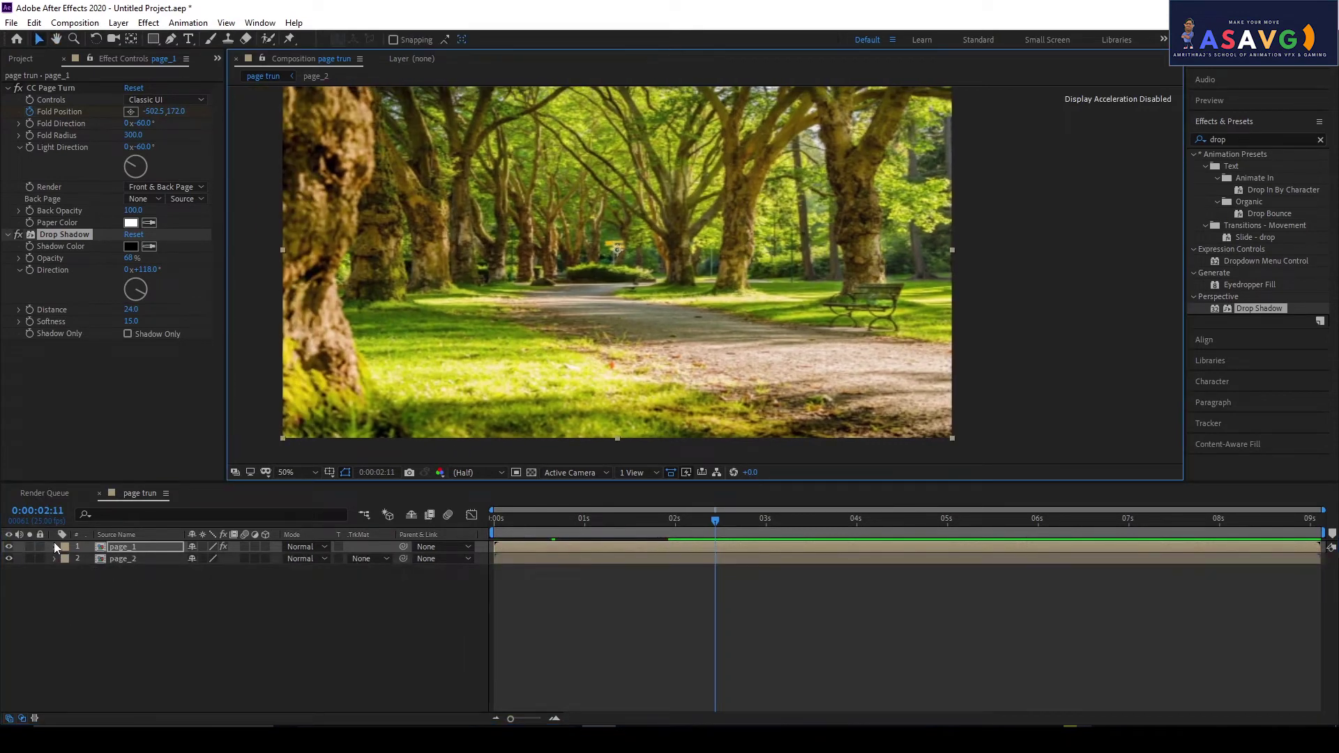
left_click(56, 547)
left_click(56, 547)
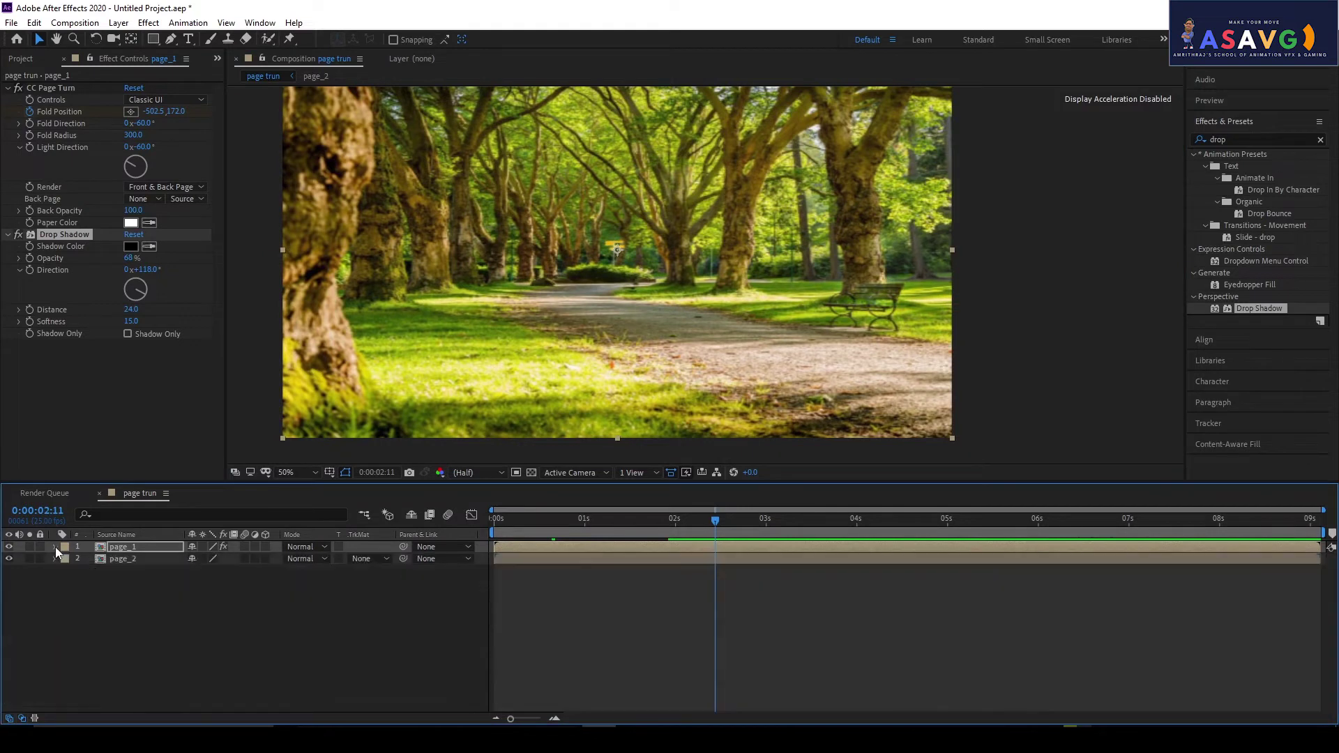
left_click(133, 546)
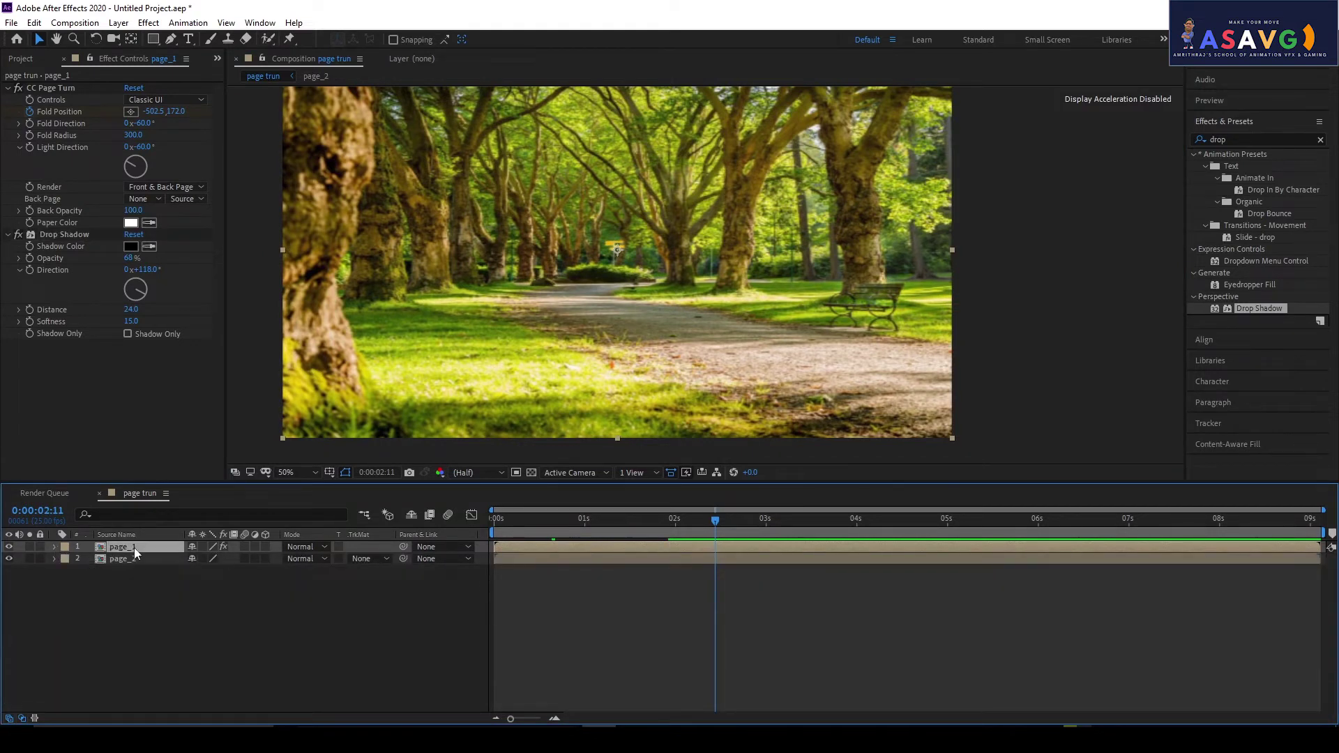
key("u")
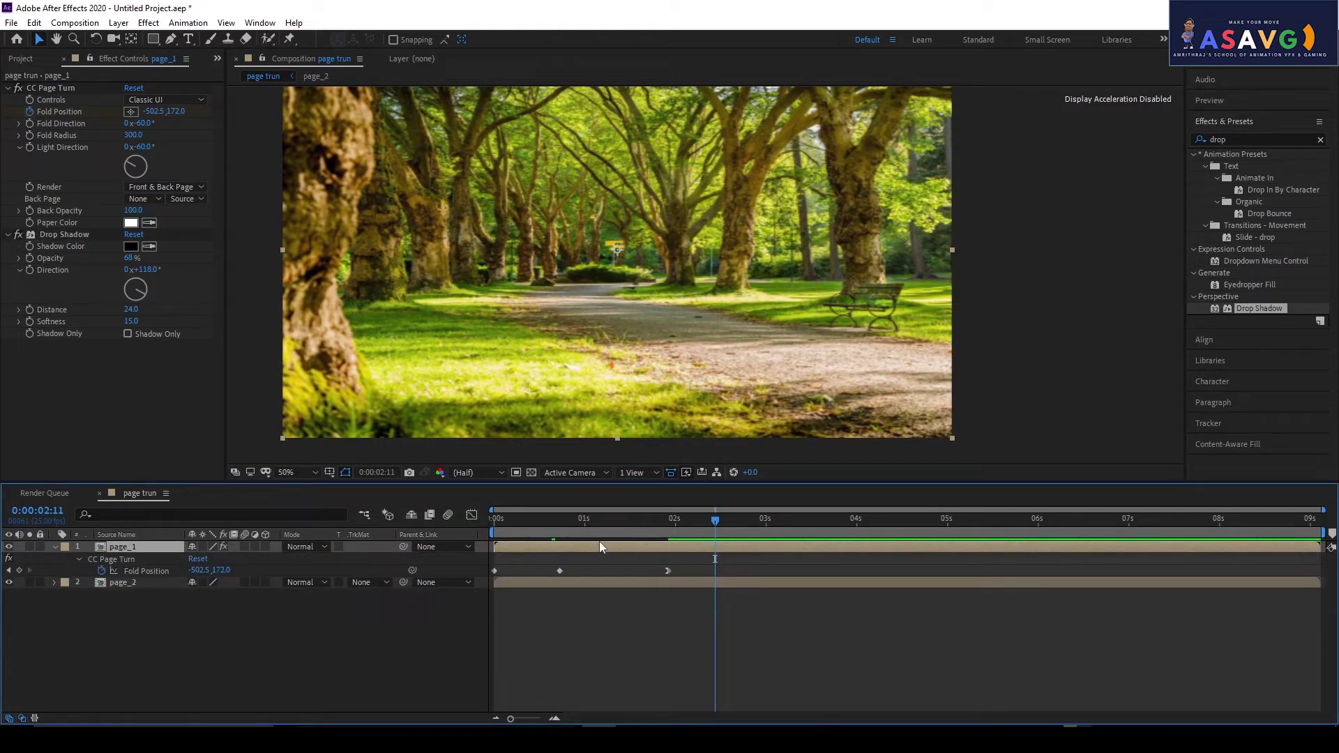
left_click_drag(604, 526, 505, 525)
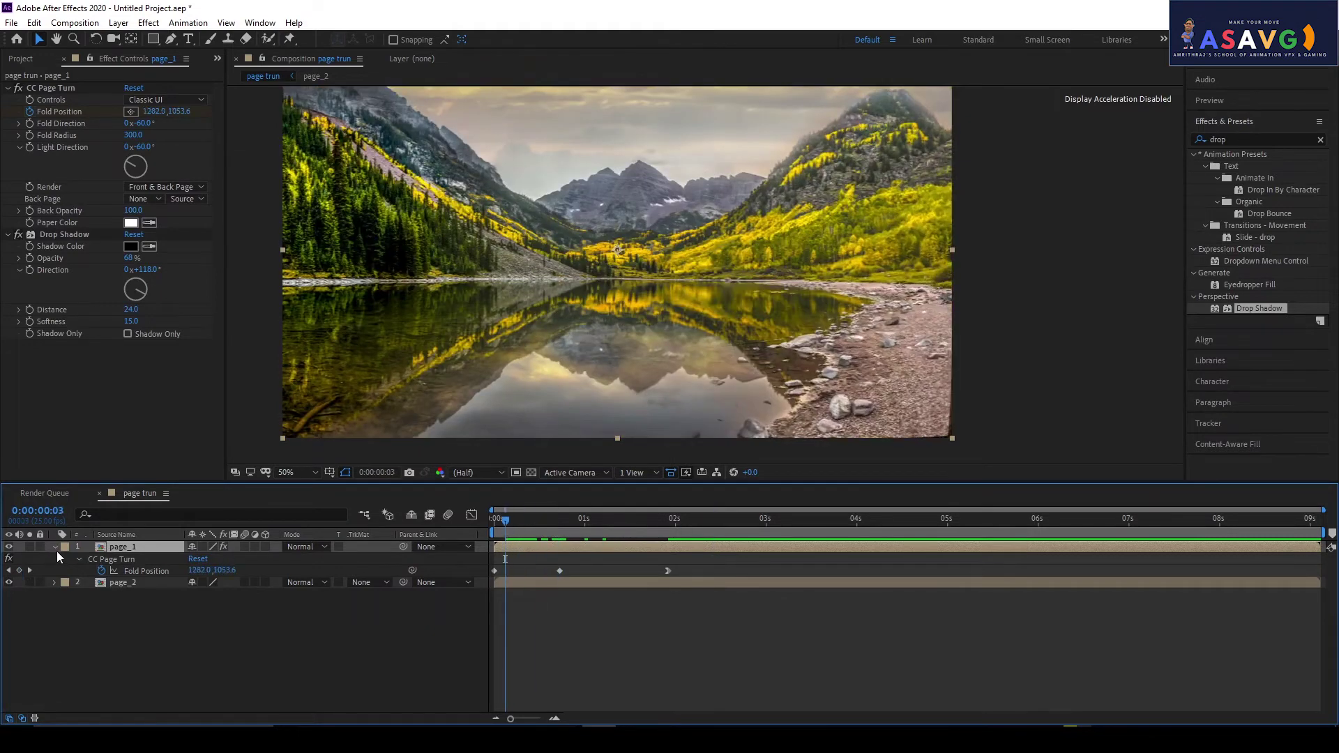
- Copy page_1's CC Page Turn onto page_2 and reveal its three Fold Position keyframes
left_click(57, 551)
left_click(112, 558)
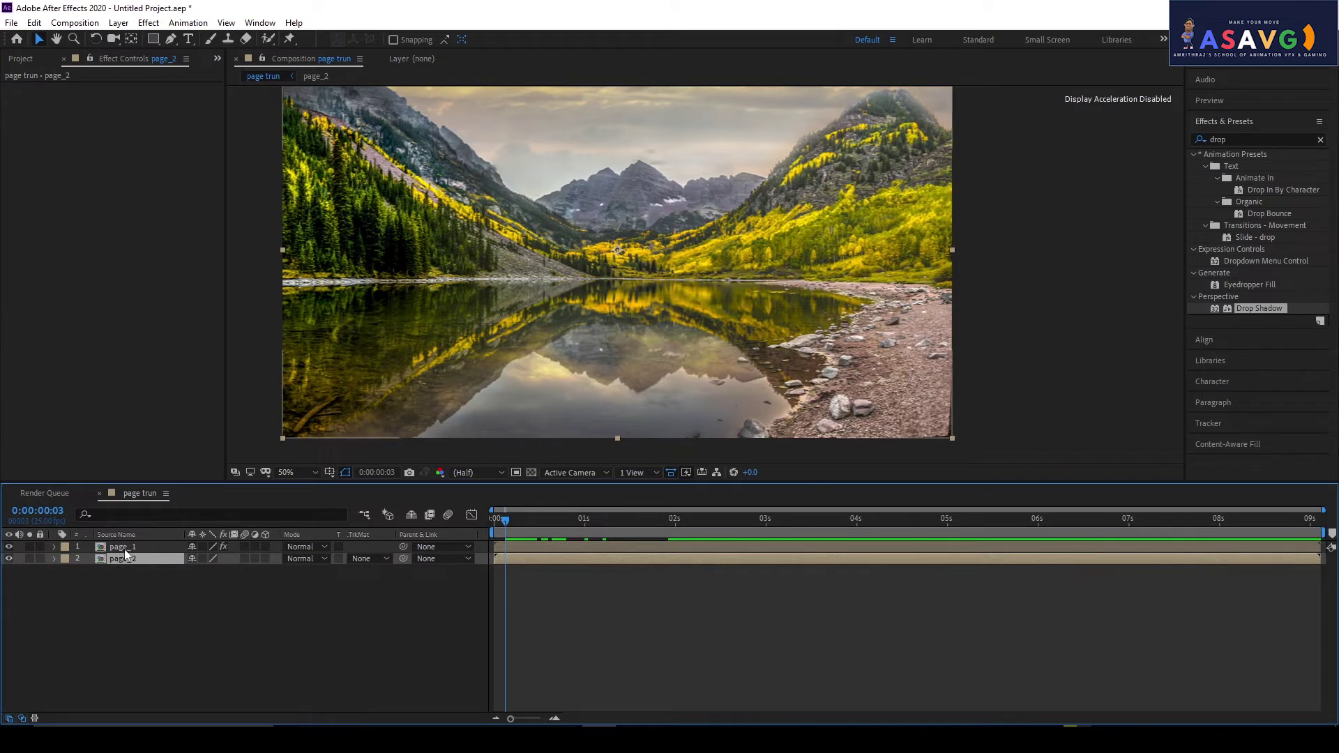
left_click(124, 550)
left_click(52, 98)
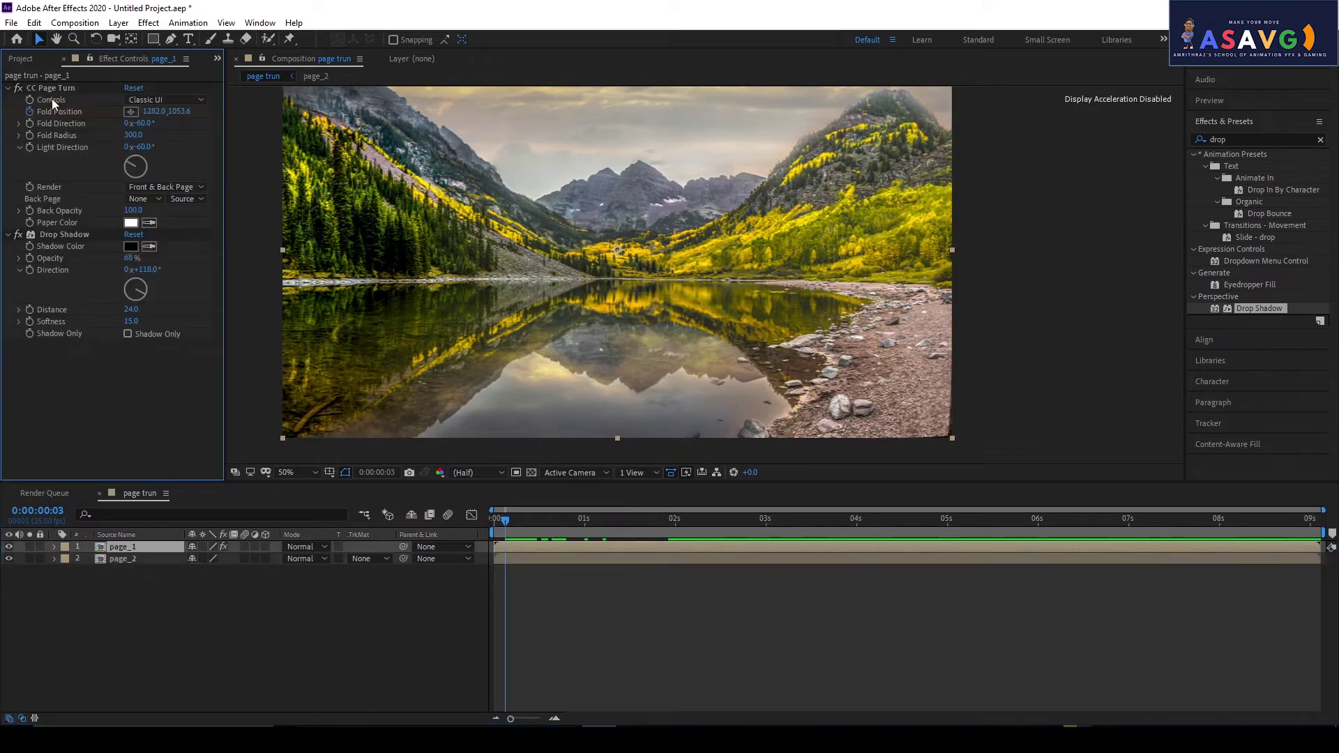
left_click(55, 87)
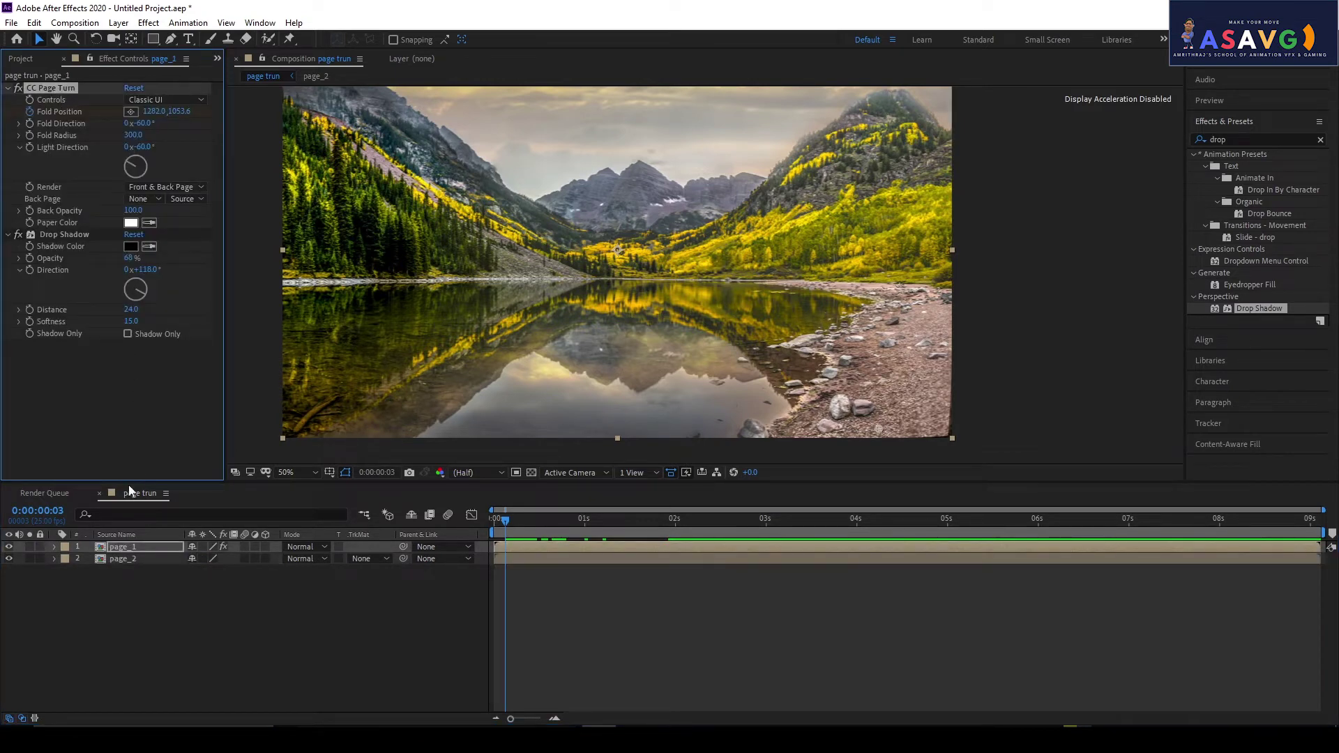
left_click(131, 559)
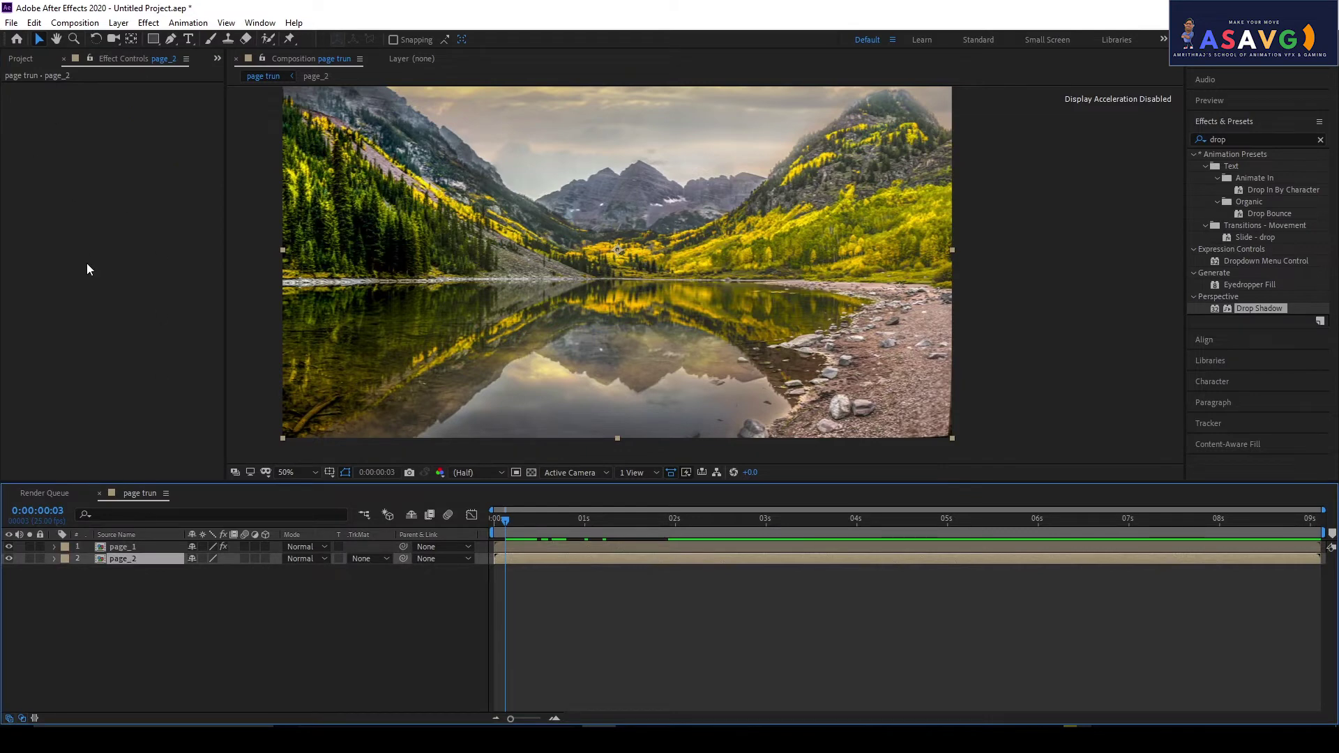
key("ctrl+v")
mouse_move(521, 523)
left_mouse_down()
mouse_move(594, 521)
mouse_move(537, 519)
left_mouse_up()
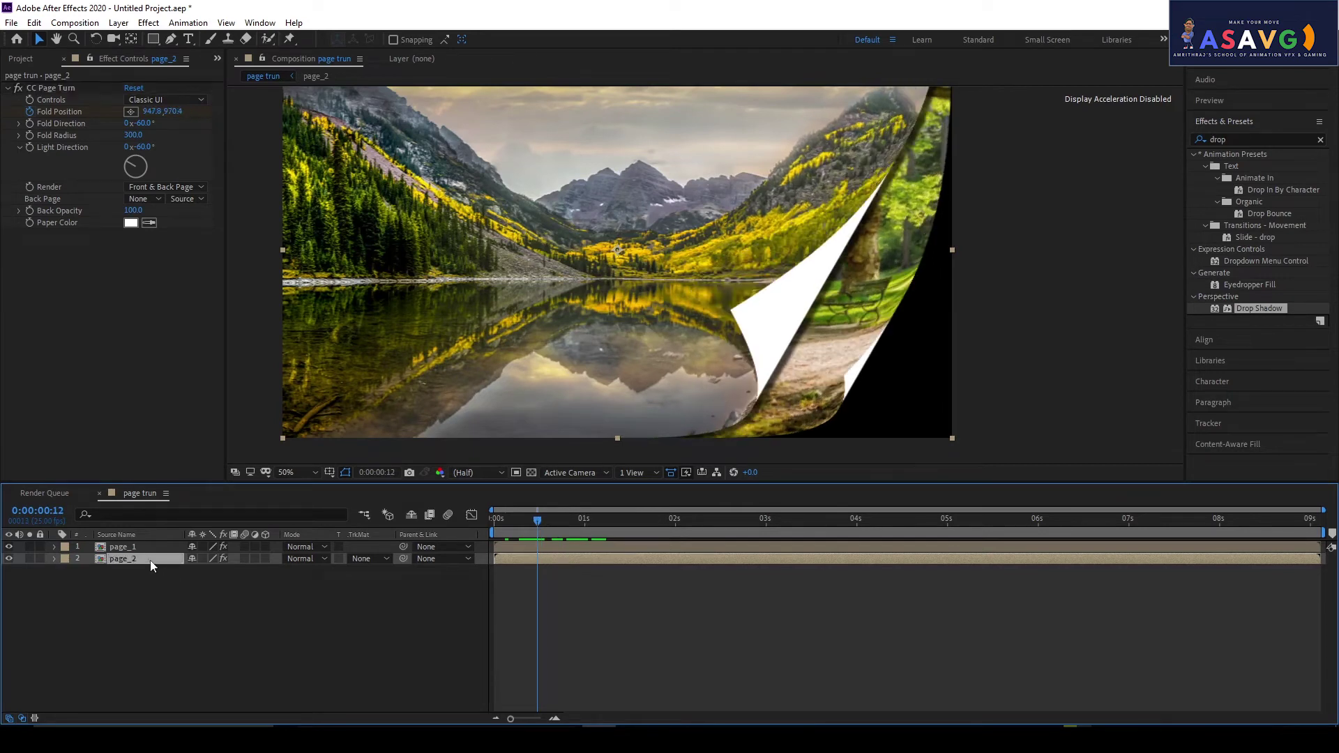
key("u")
mouse_move(711, 590)
left_mouse_down()
mouse_move(492, 571)
mouse_move(670, 583)
left_mouse_up()
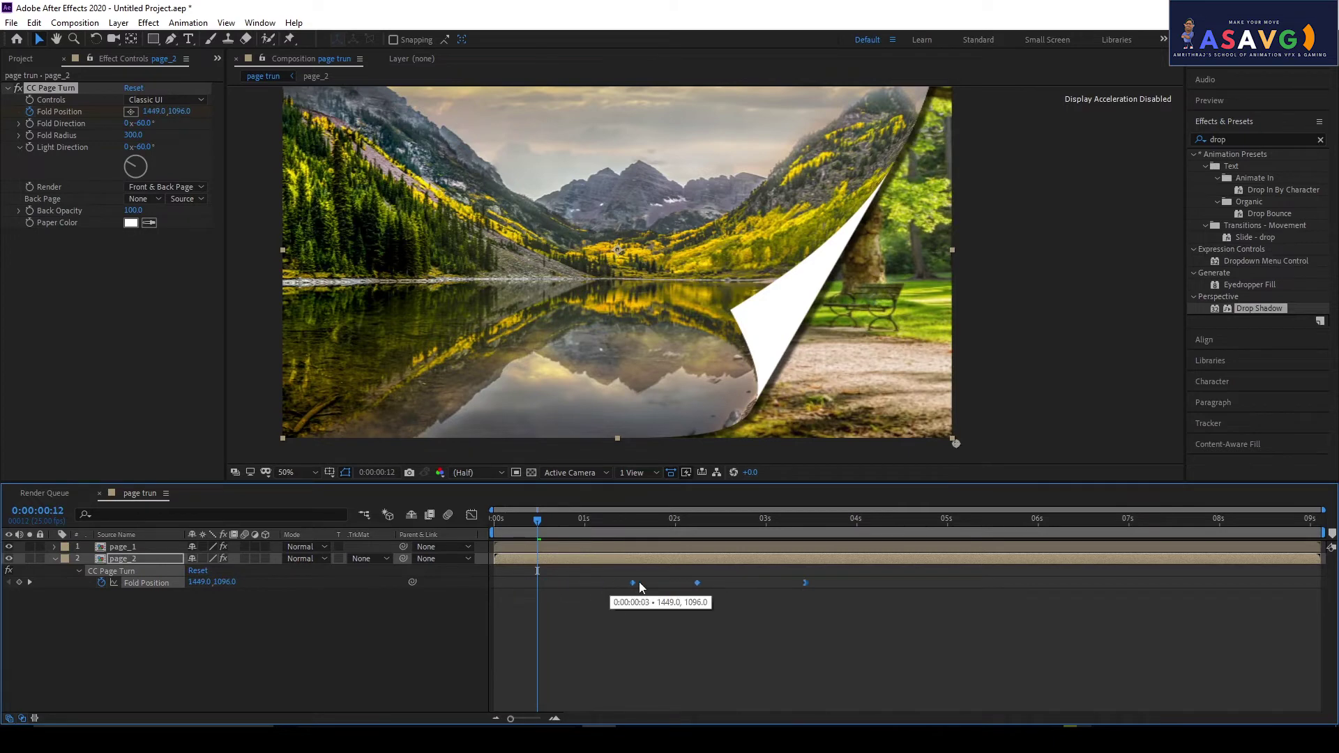
key("space")
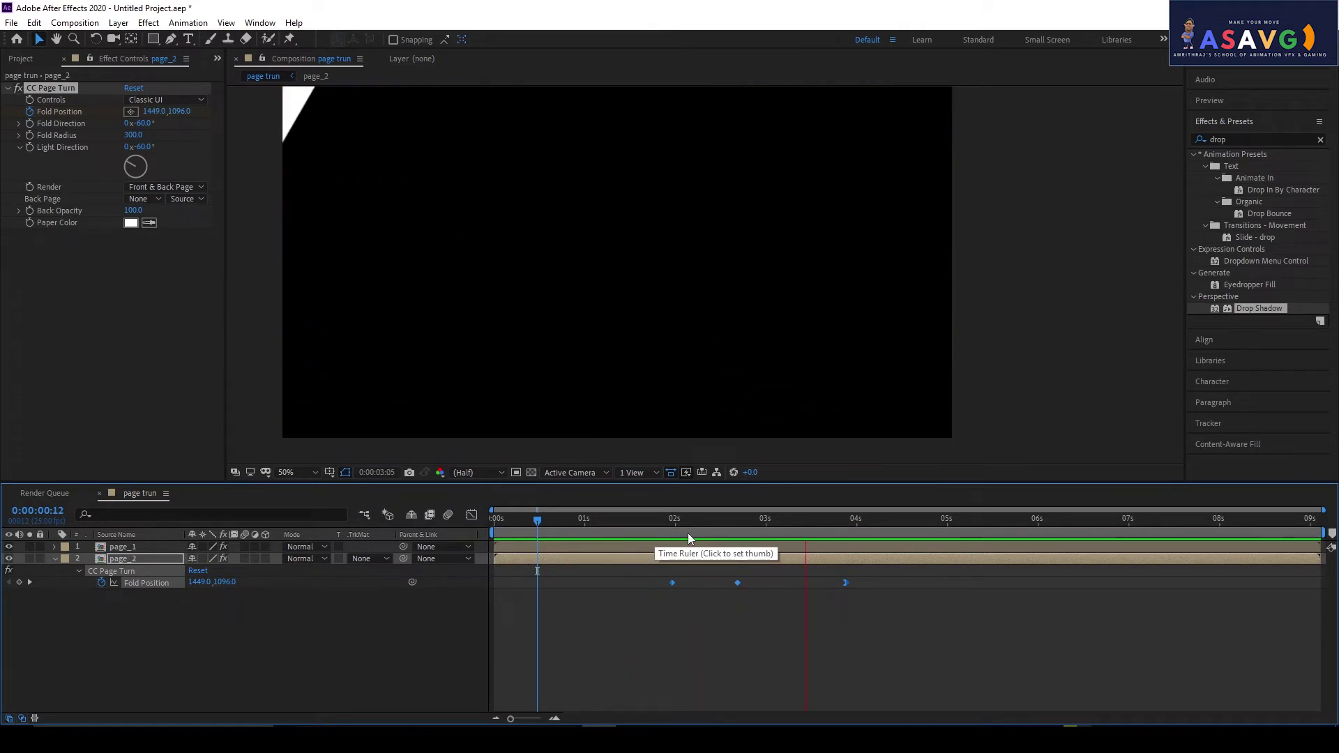
key("space")
key("Home")
key("space")
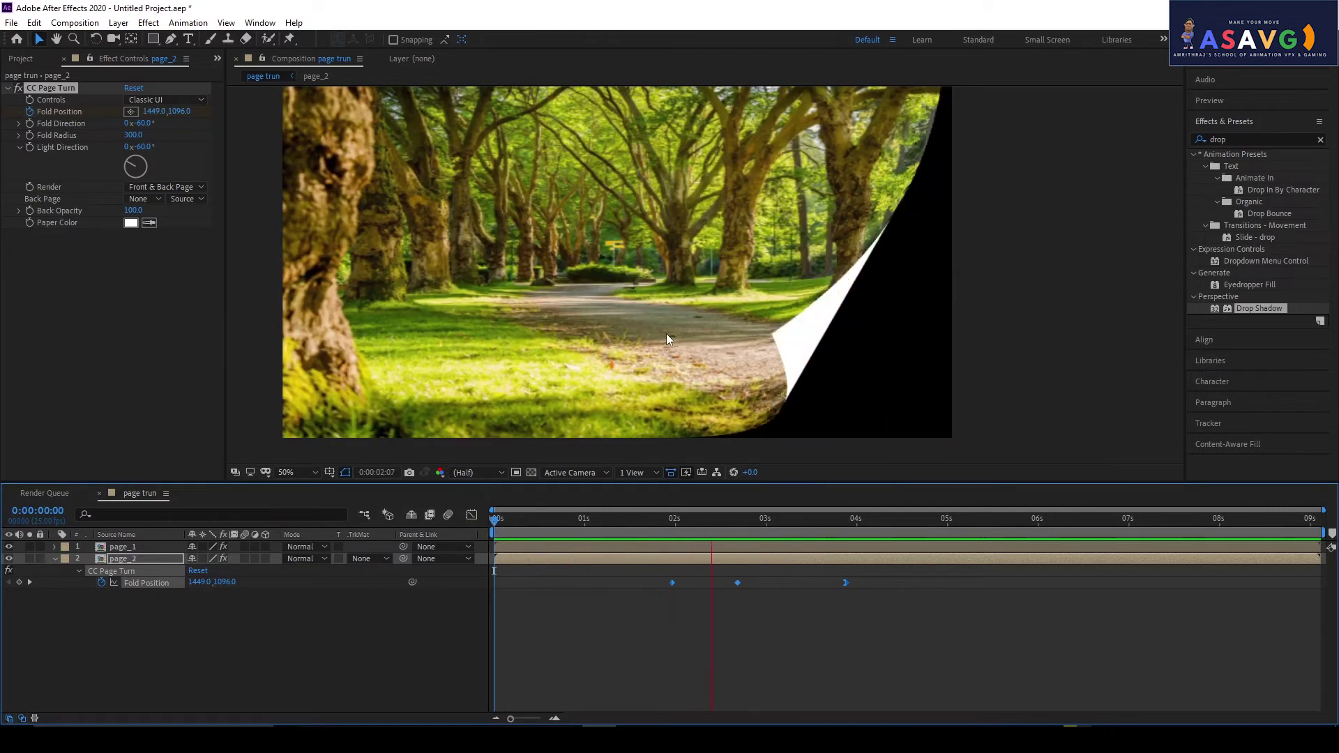
mouse_move(659, 523)
left_mouse_down()
mouse_move(533, 533)
mouse_move(581, 533)
left_mouse_up()
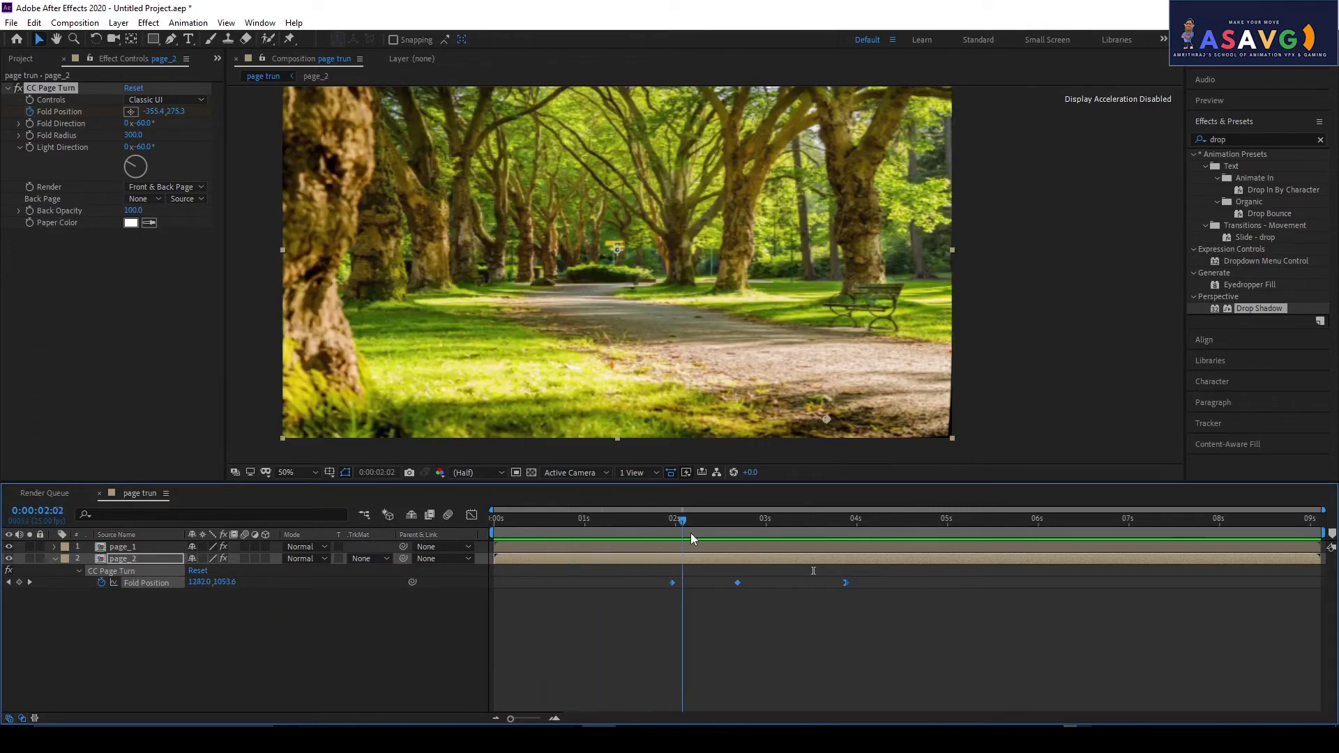
- Delete CC Page Turn from page_2 and play the animation from frame zero
left_click(140, 559)
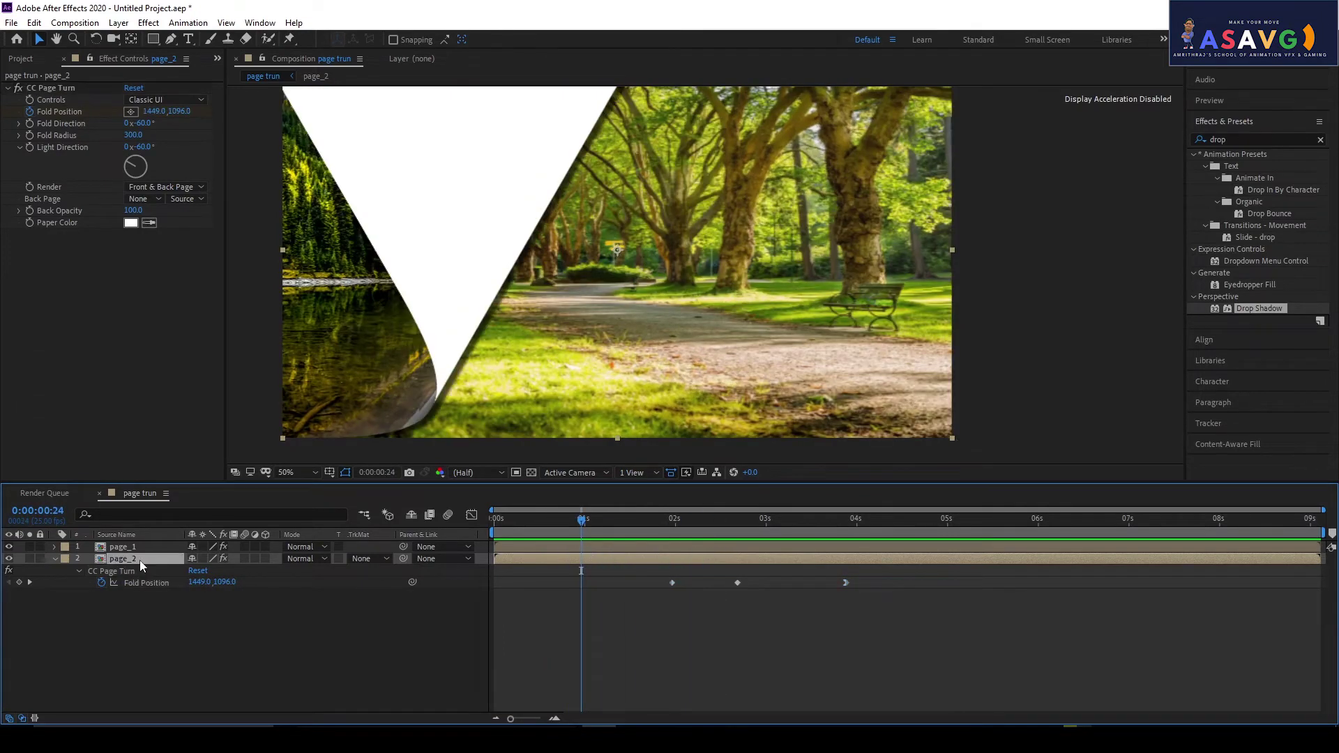
left_click(49, 89)
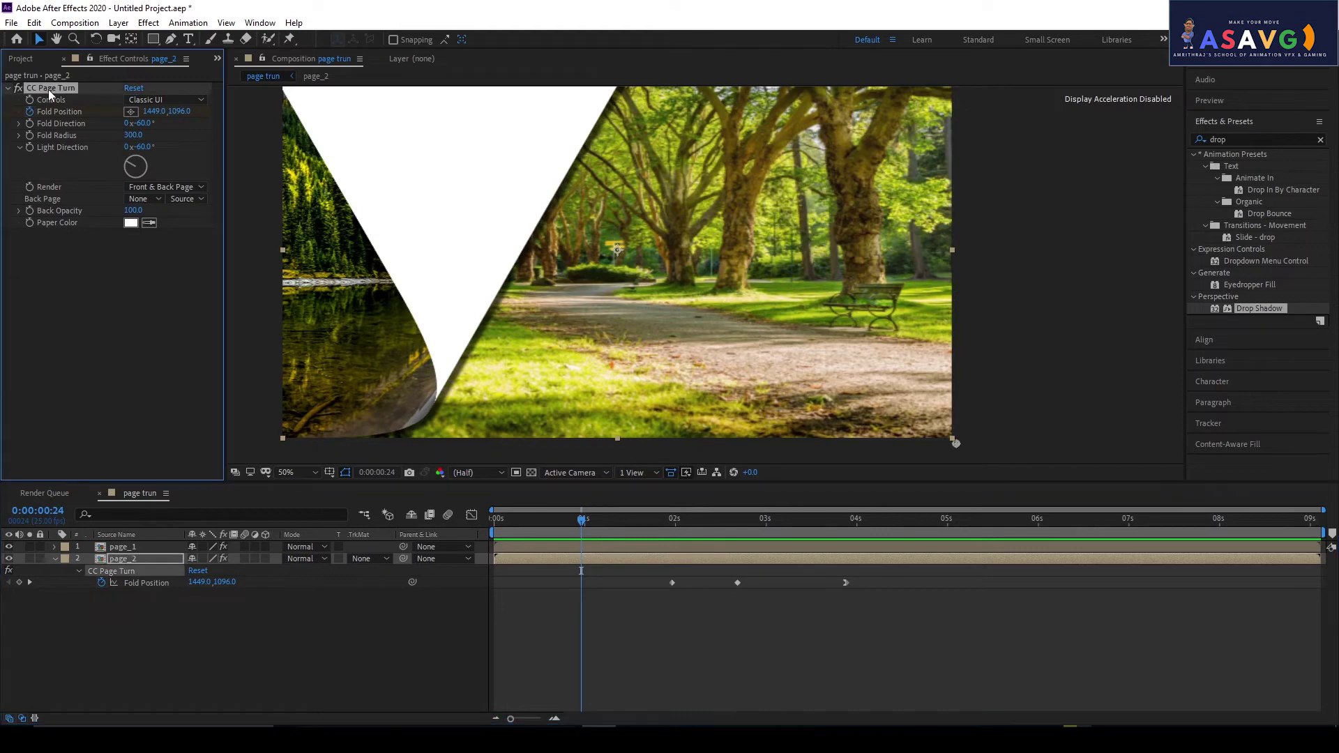
key("Delete")
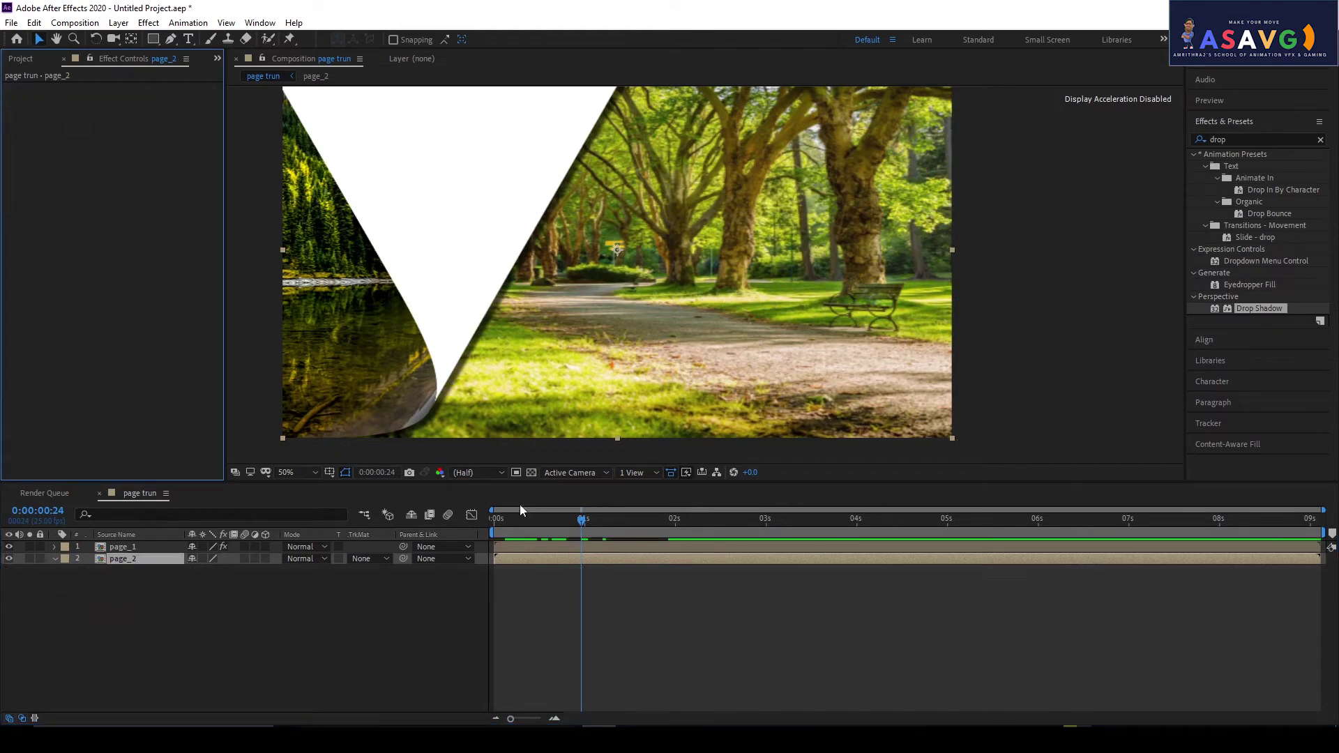
left_click_drag(549, 517, 466, 524)
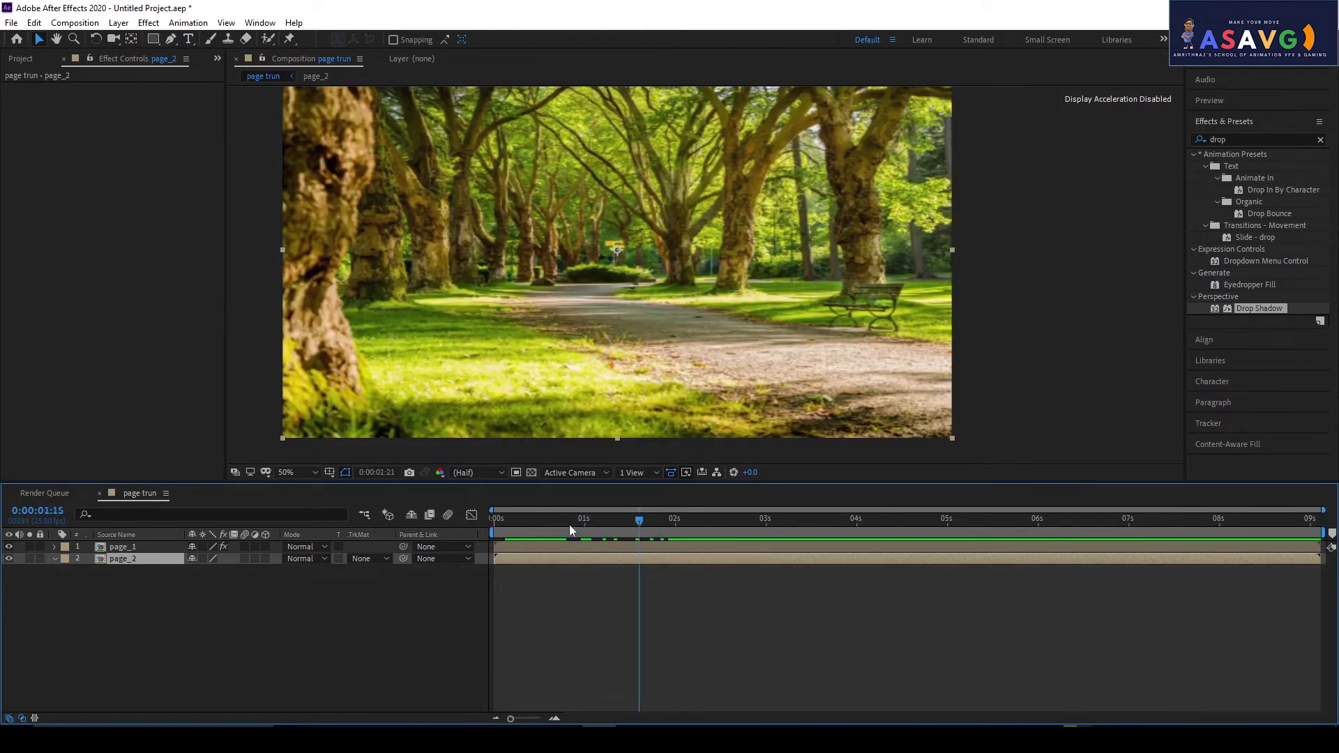
key("space")
key("space")
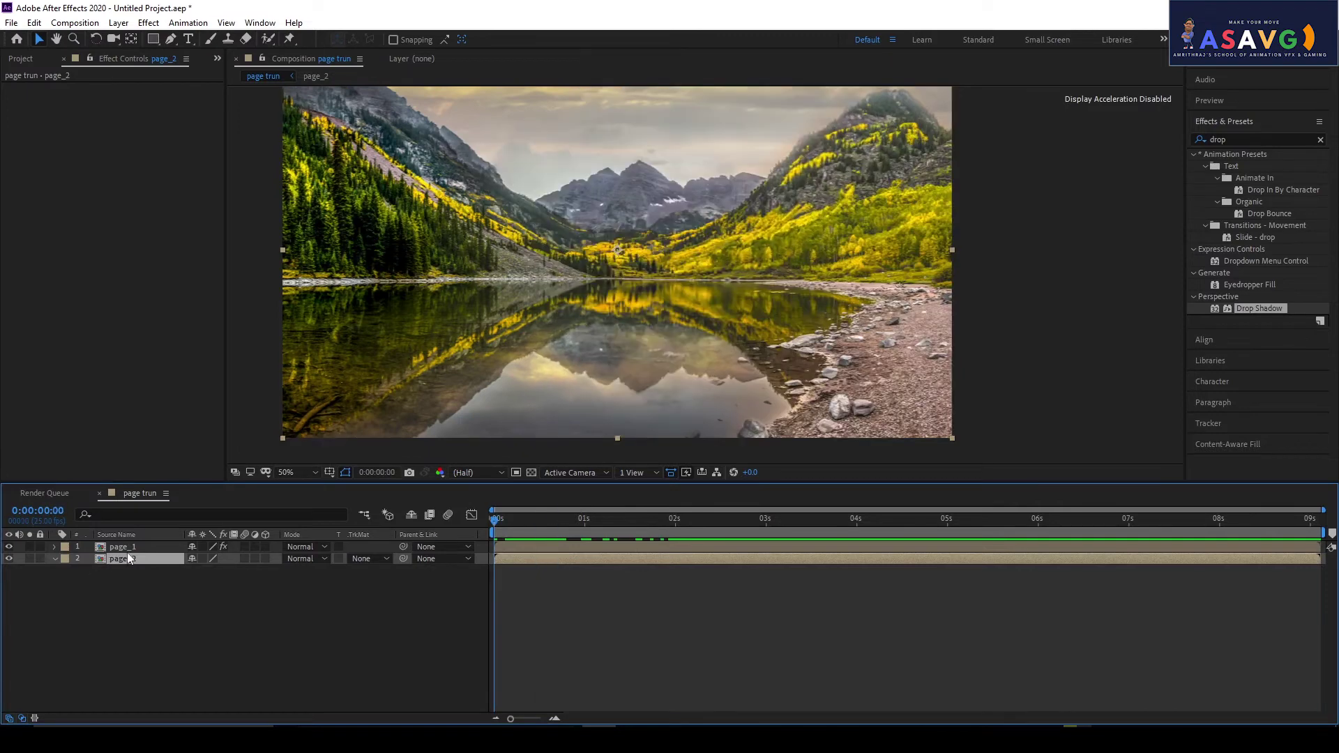
- Search 'cc page' and apply a new, unkeyframed CC Page Turn to page_2
left_click(392, 542)
left_click(1190, 143)
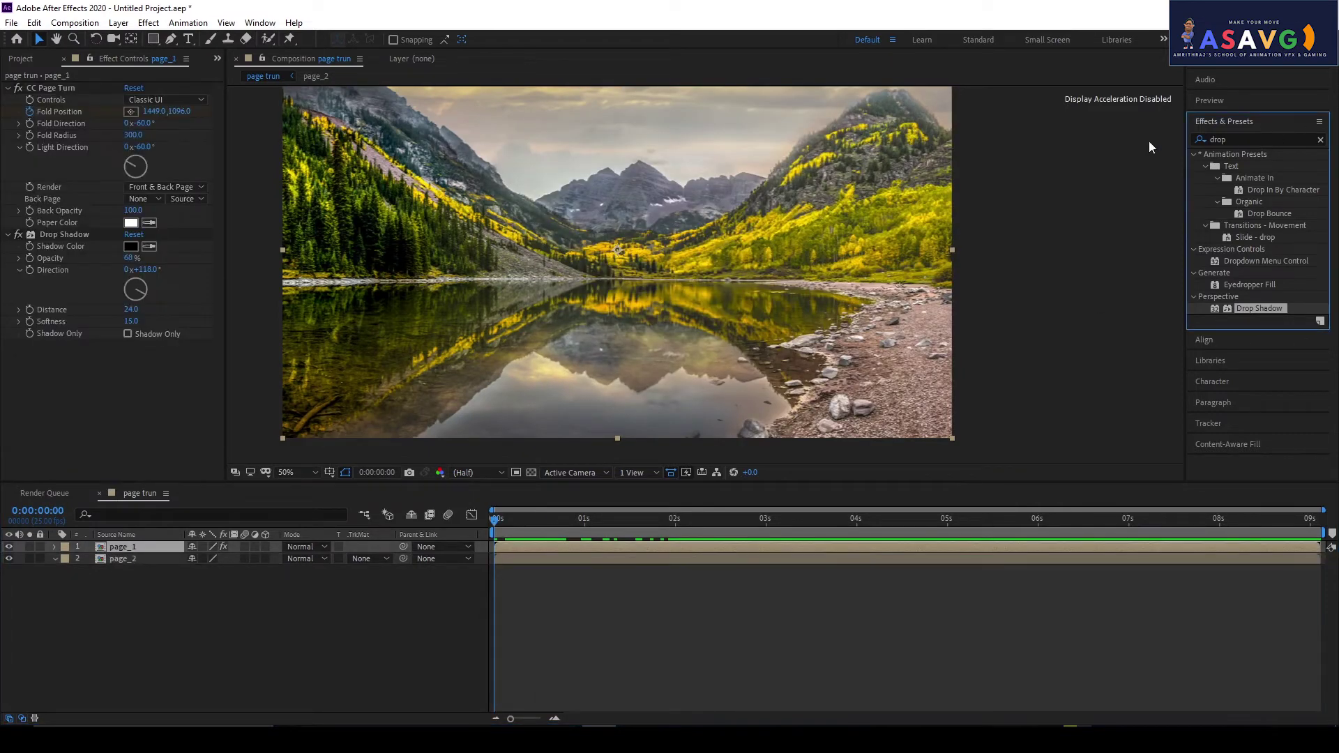
key("c")
left_click(1255, 139)
type("c")
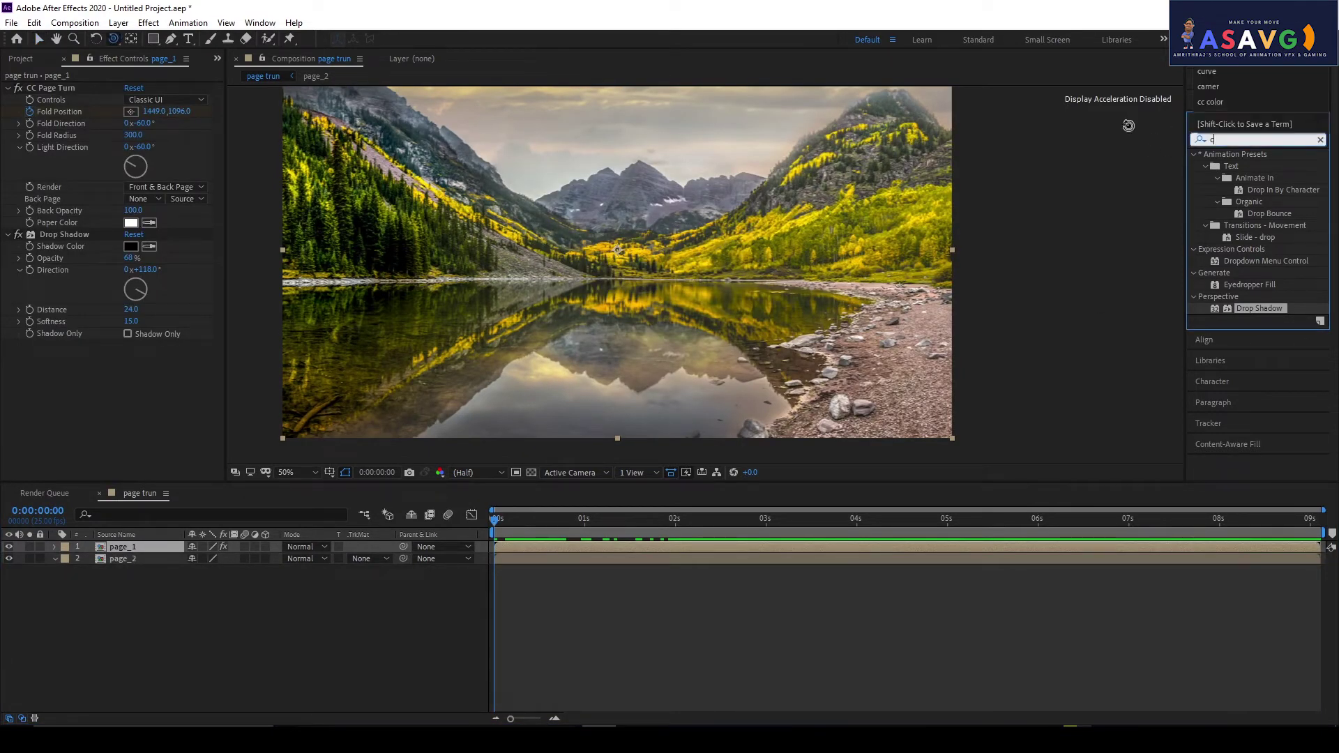
type("c page")
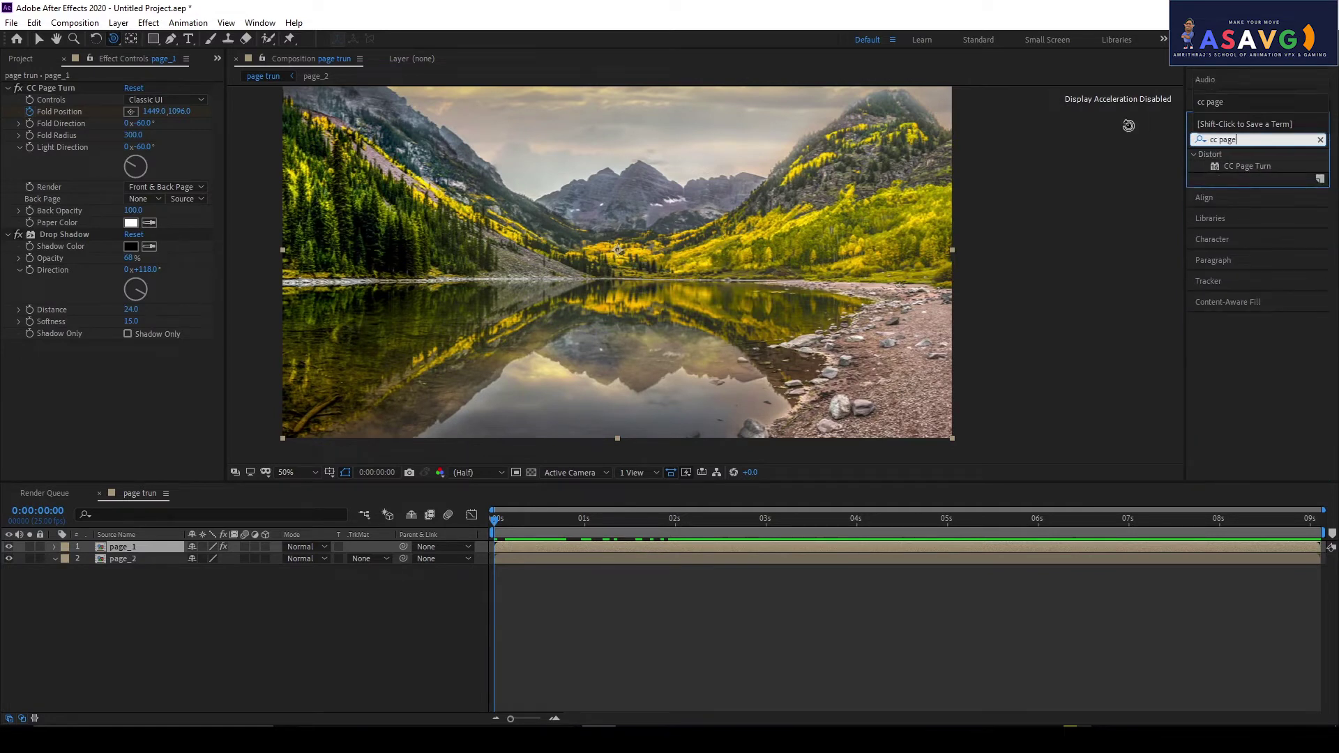
left_click_drag(1257, 169, 165, 564)
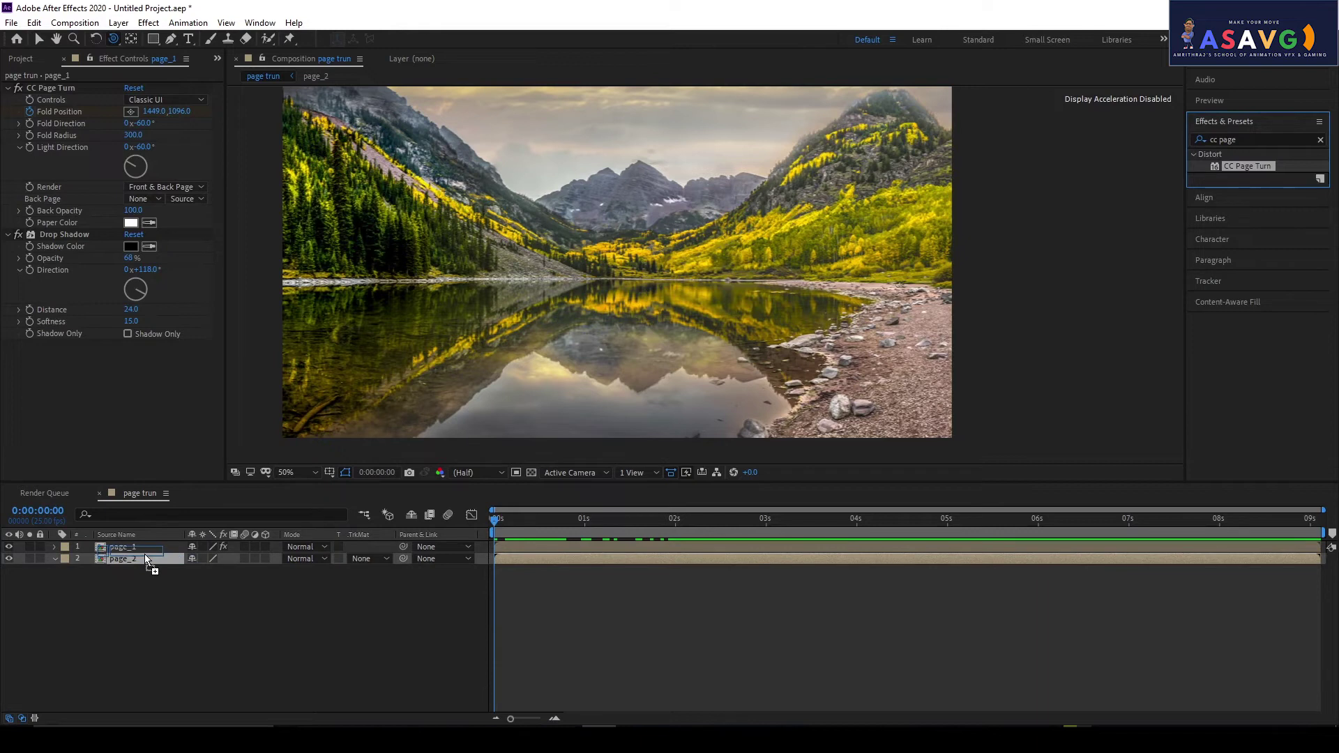
left_click_drag(137, 559, 133, 564)
key("v")
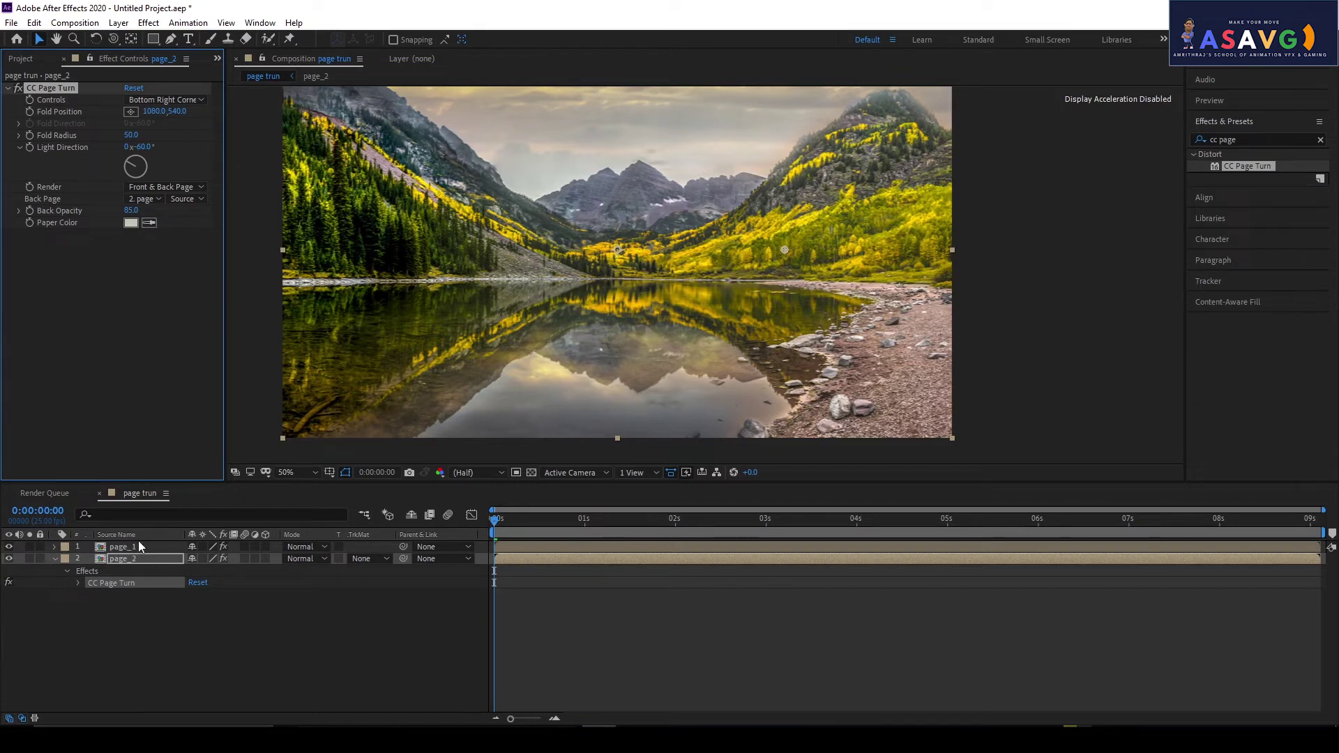
- Set page_2's CC Page Turn to Classic UI, fold radius 250, back page None, back opacity 100
left_click(159, 106)
left_click(163, 110)
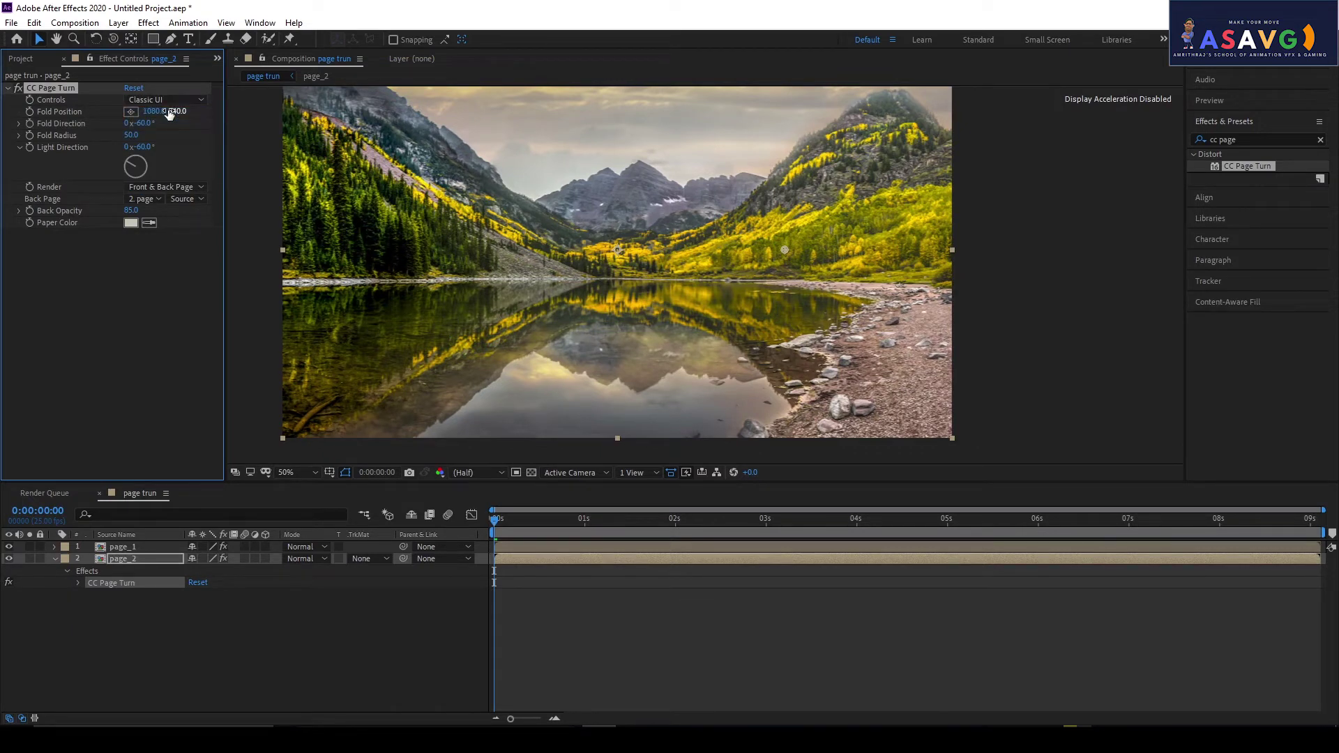
left_click(133, 136)
type("250")
left_click(141, 199)
left_click(143, 207)
left_click_drag(131, 210, 154, 208)
- Place the fold point just inside the page's bottom-right corner
left_click(29, 111)
left_click(131, 111)
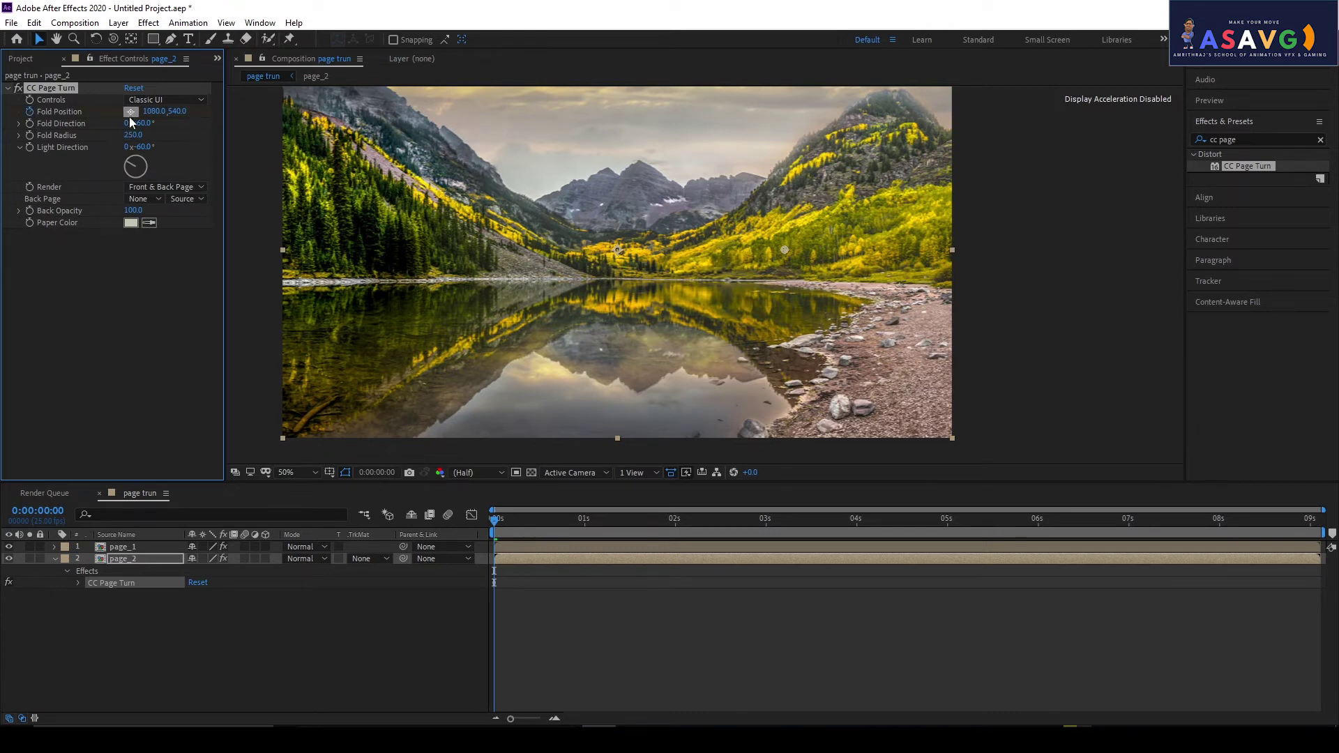
left_click(958, 447)
left_click_drag(958, 442, 899, 432)
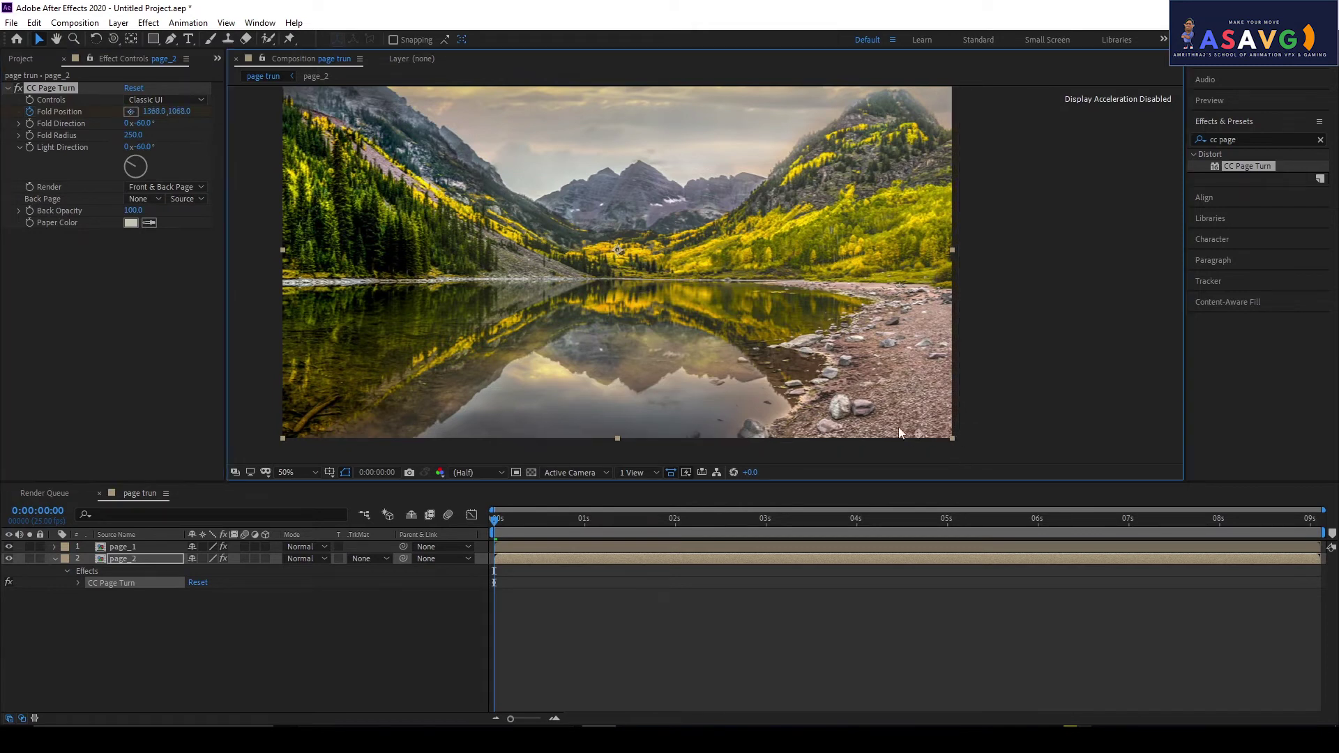
- Delete the CC Page Turn effect from page_2
left_click(143, 551)
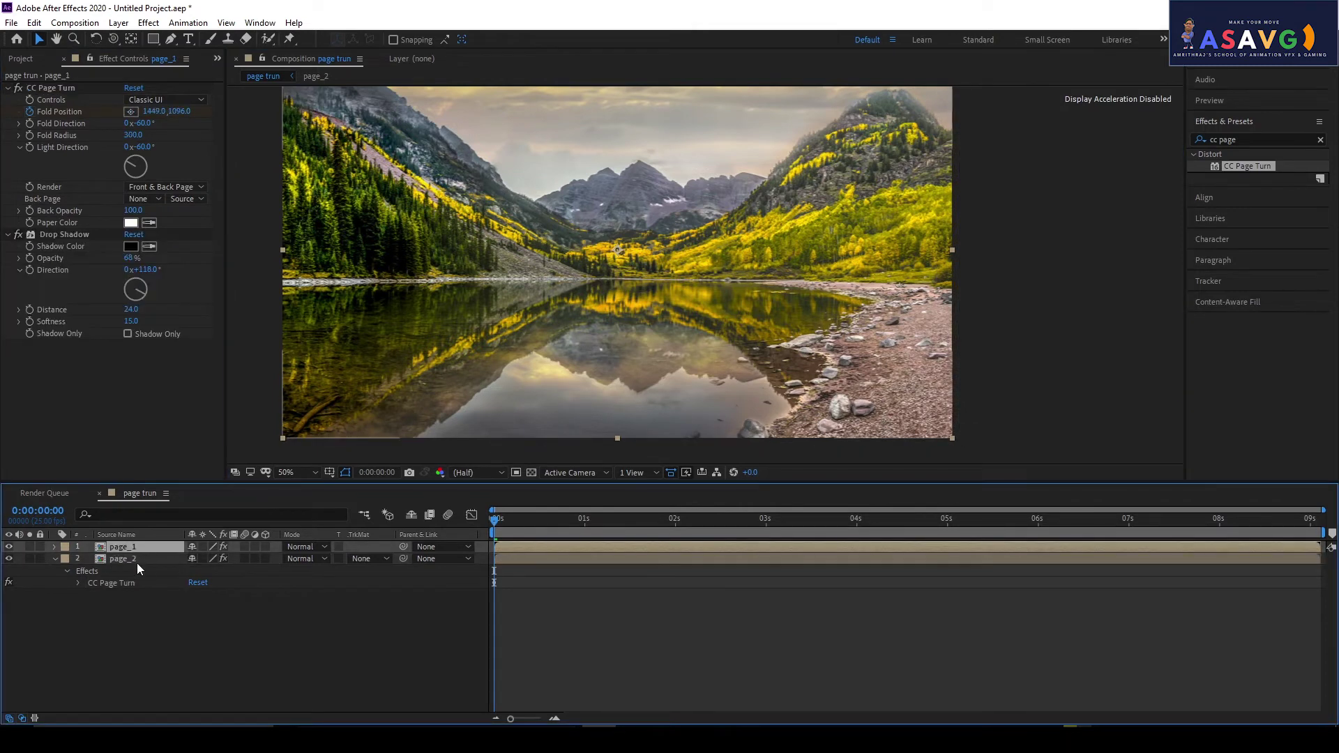
left_click(136, 561)
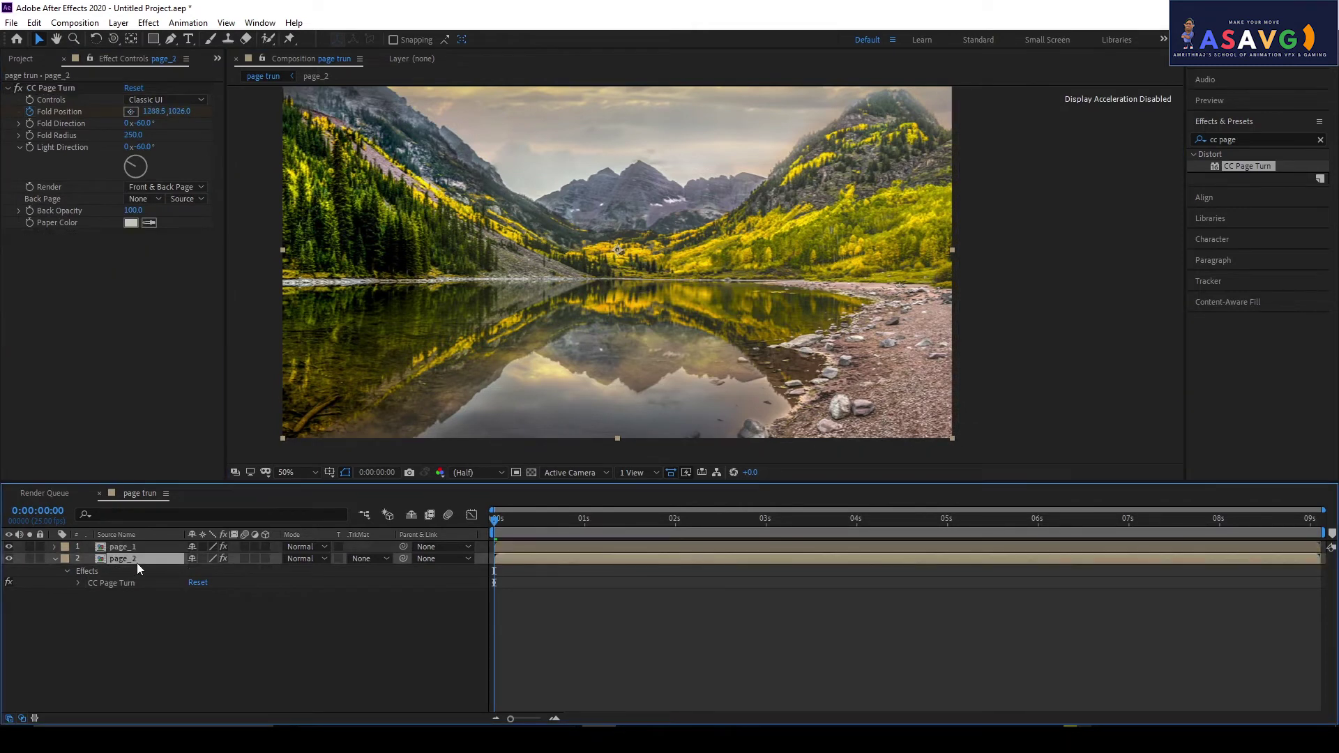
left_click(65, 96)
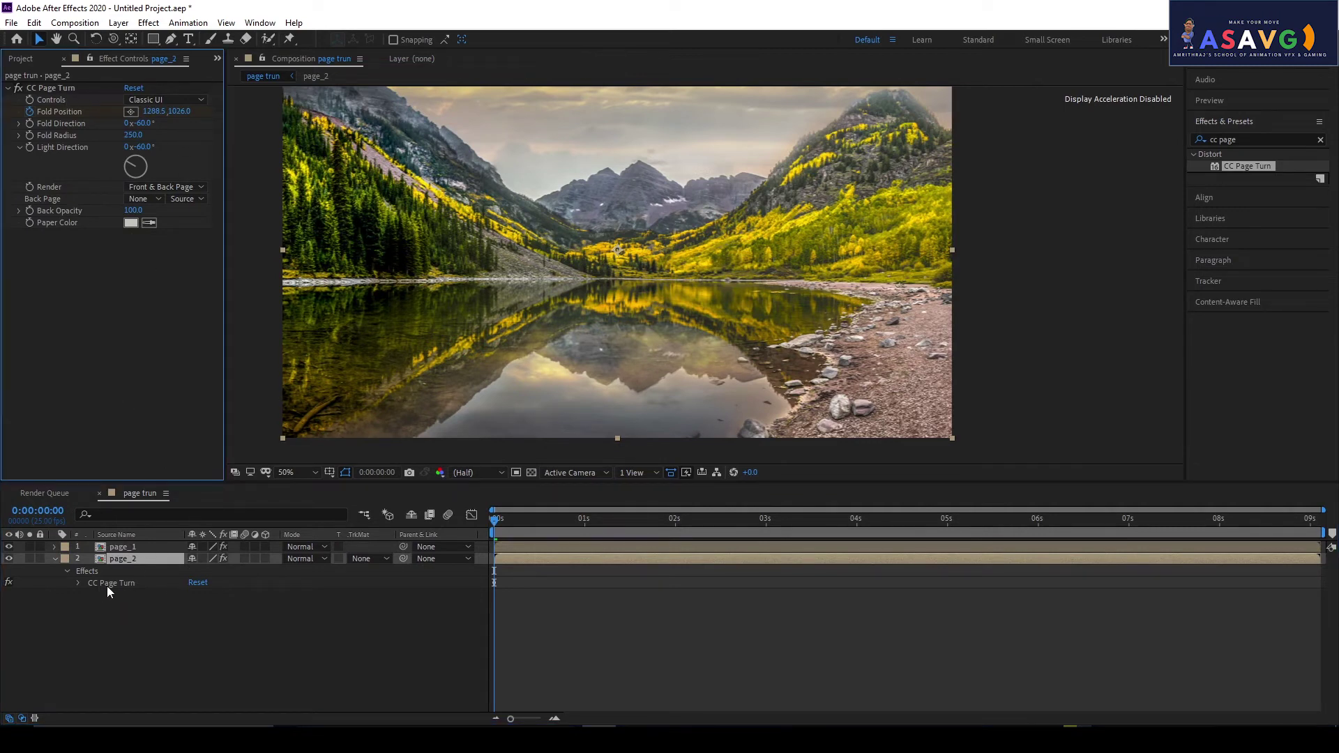
left_click(64, 89)
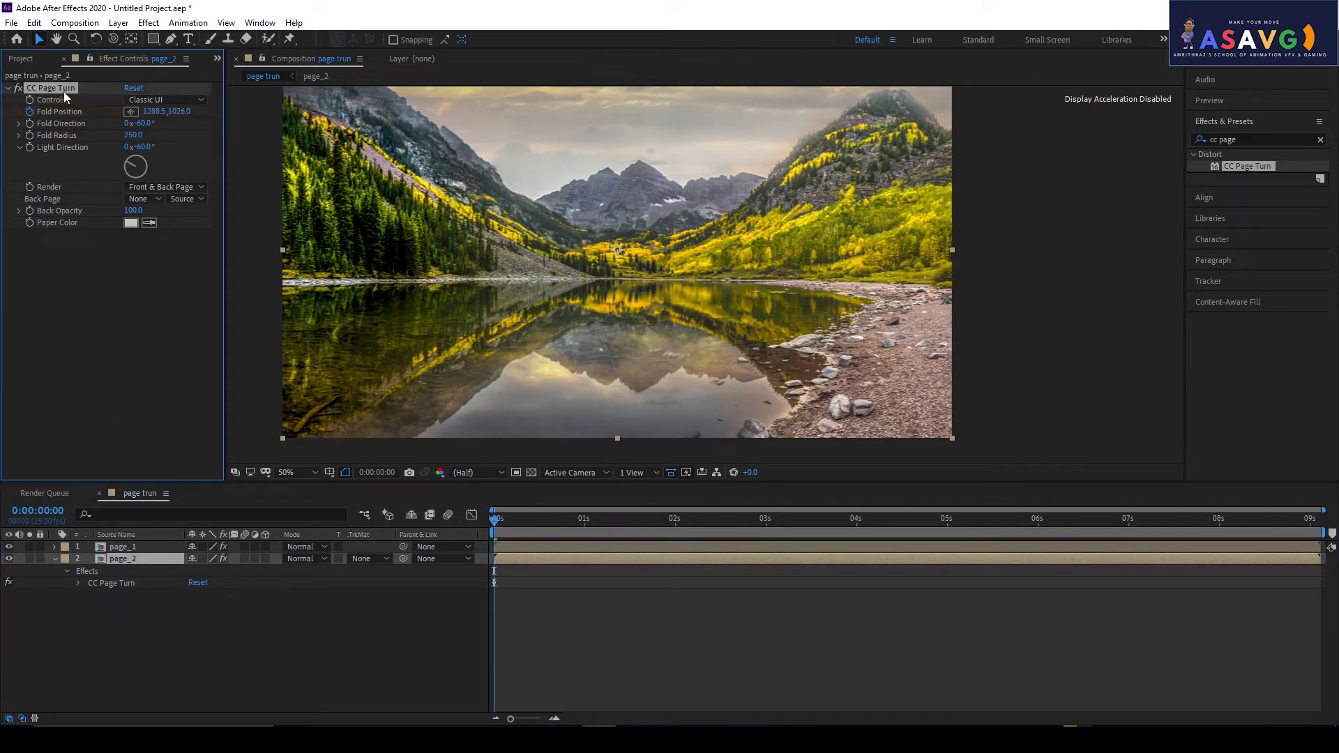
key("Delete")
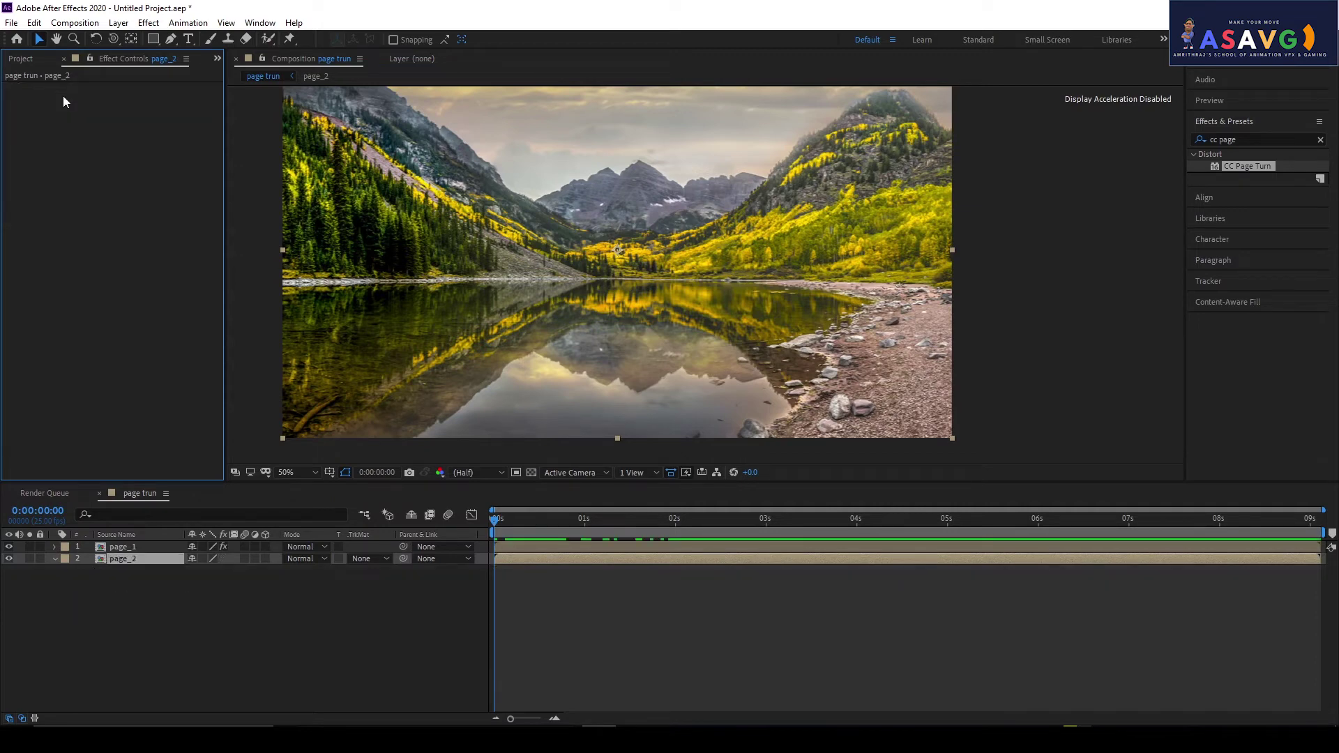
- Hide page_1 and apply CC Page Turn to page_2 in the viewer
left_click(9, 547)
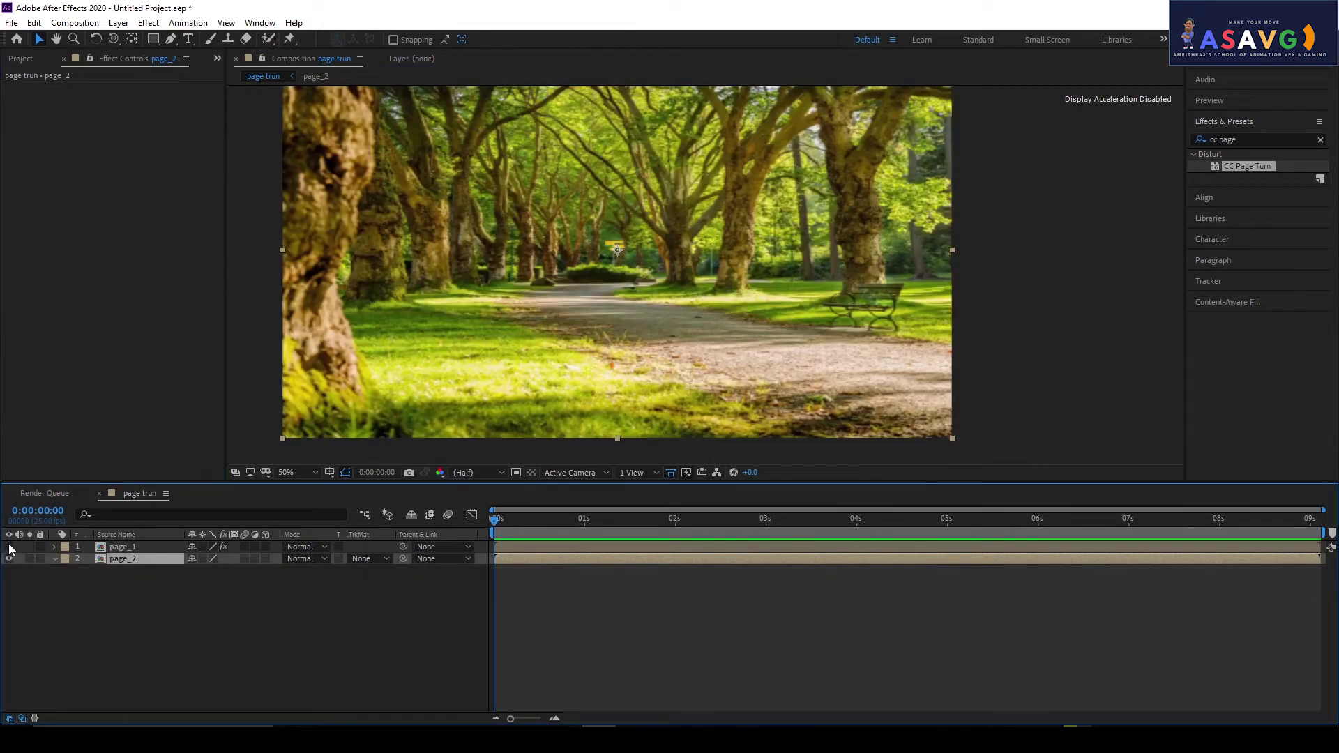
left_click(9, 548)
left_click(9, 547)
left_click_drag(1262, 170, 659, 382)
mouse_move(624, 318)
left_mouse_down()
mouse_move(711, 320)
mouse_move(686, 320)
left_mouse_up()
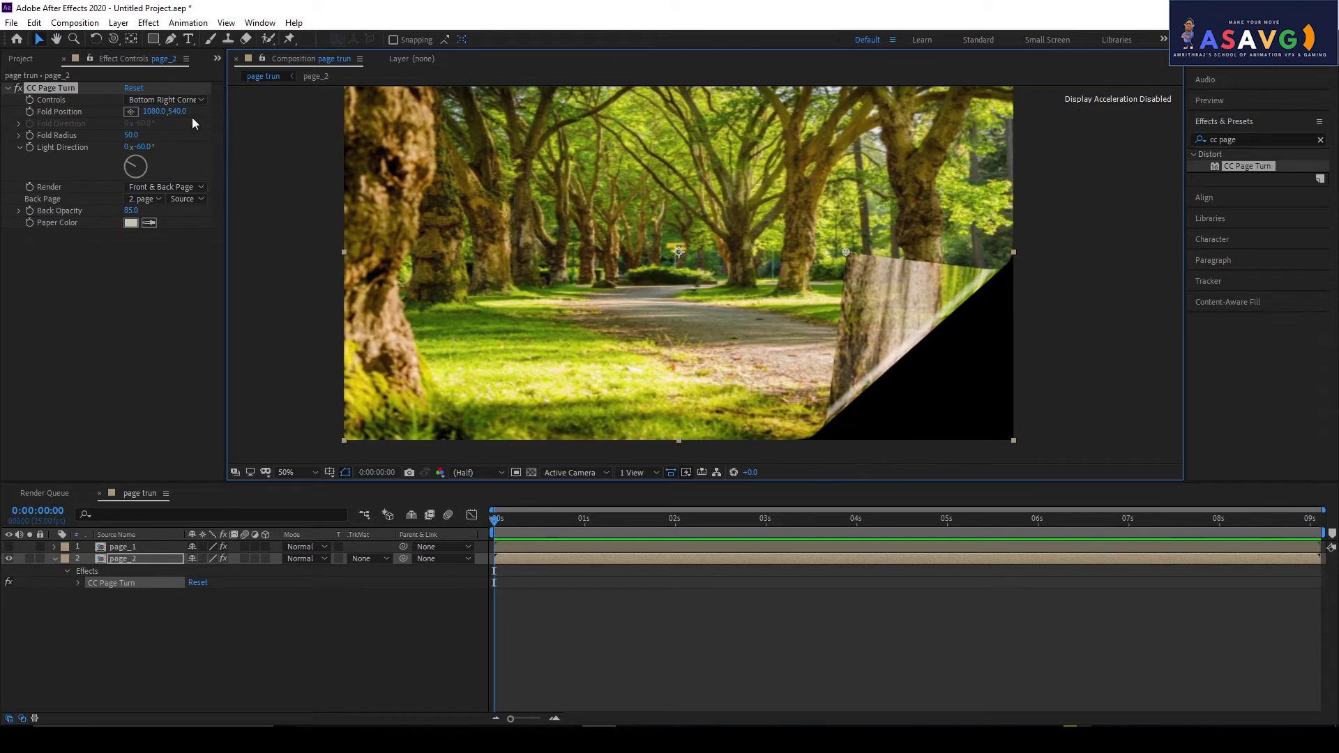
- Set Classic UI, fold radius 300, back page None and back opacity 100
left_click(171, 117)
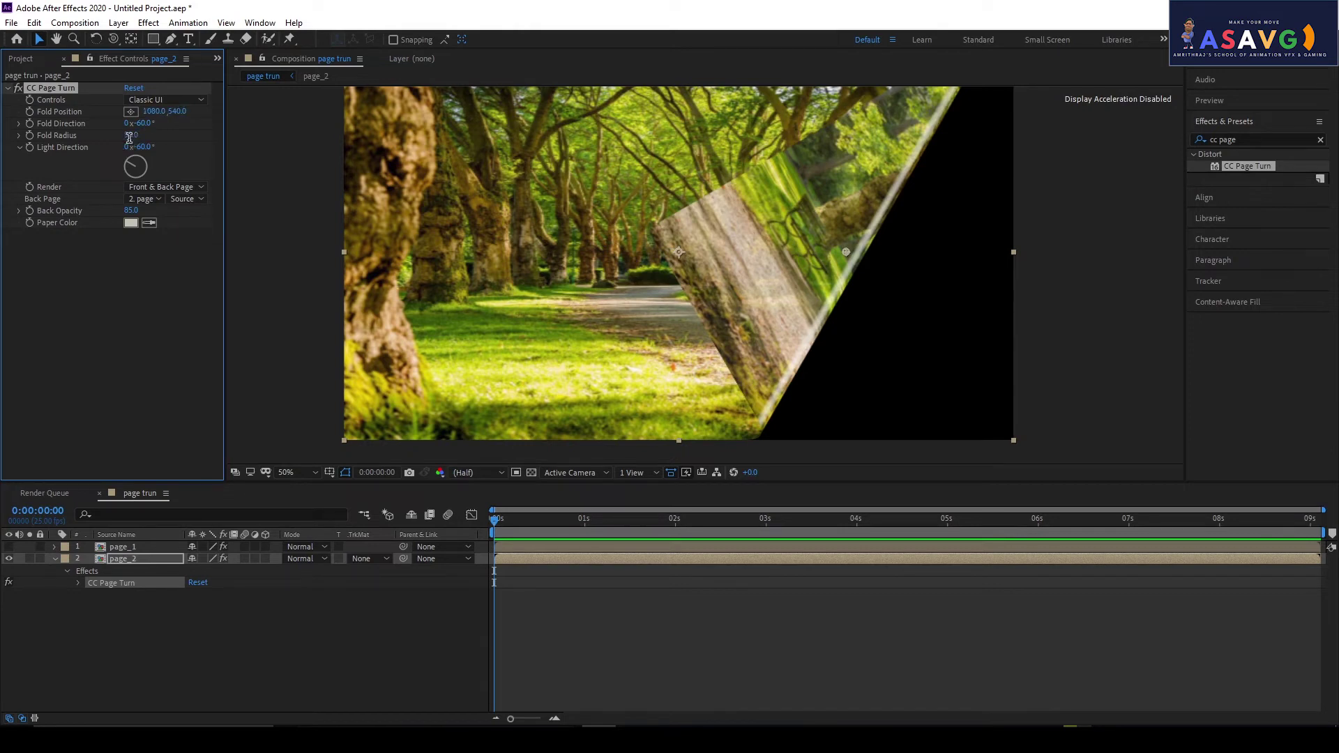
type("300")
key("Return")
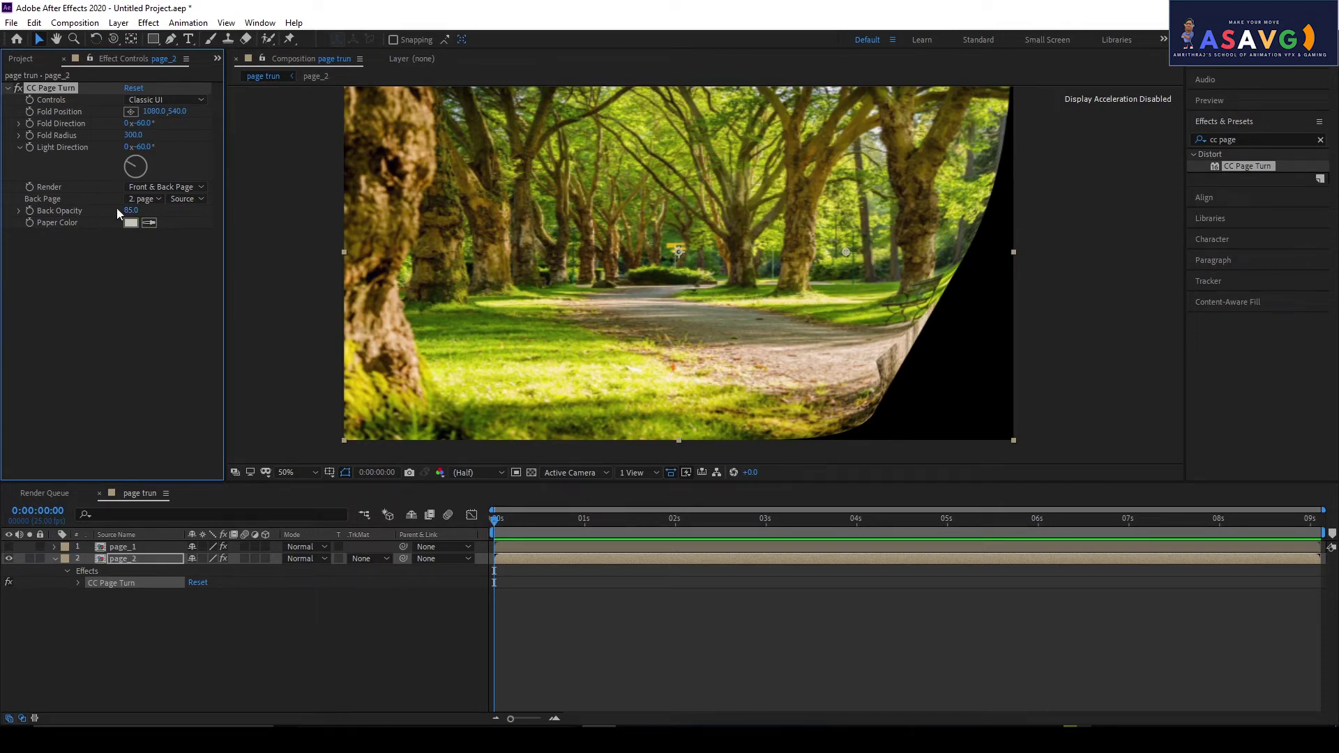
left_click(143, 199)
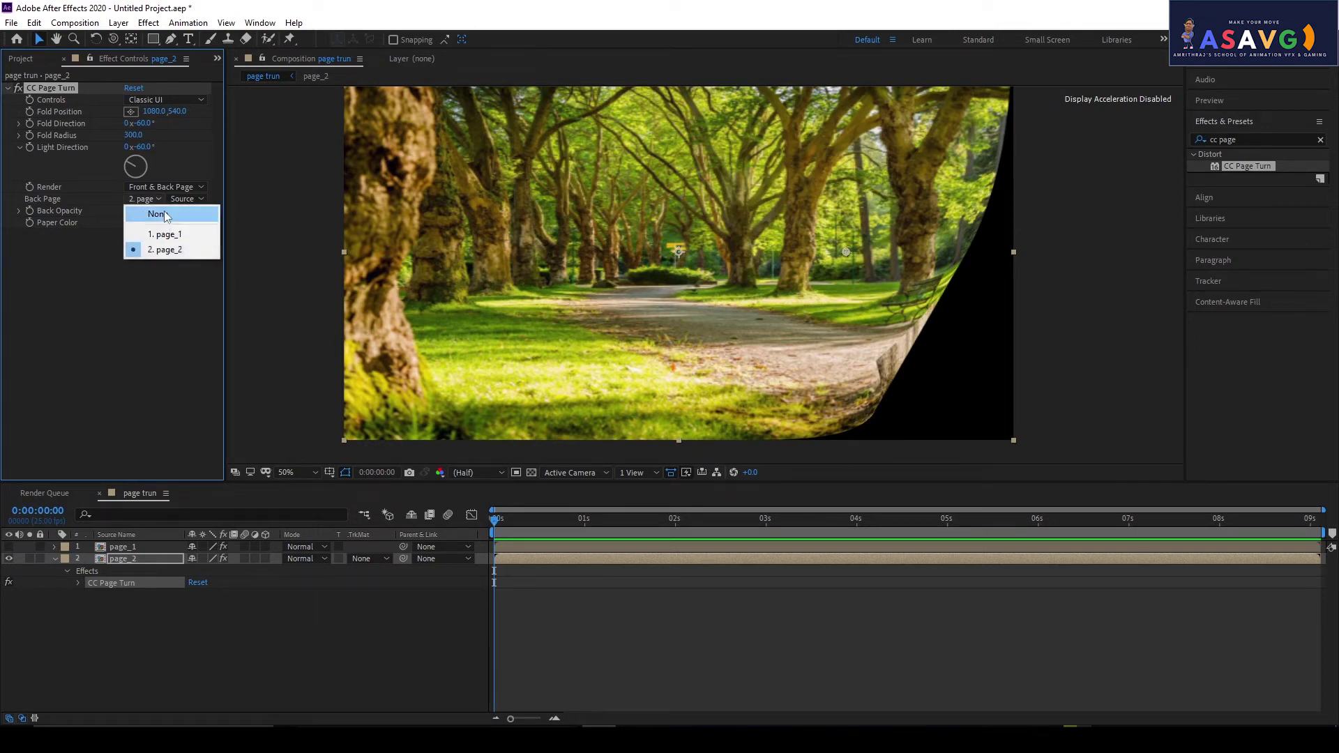
left_click(158, 214)
left_click(132, 211)
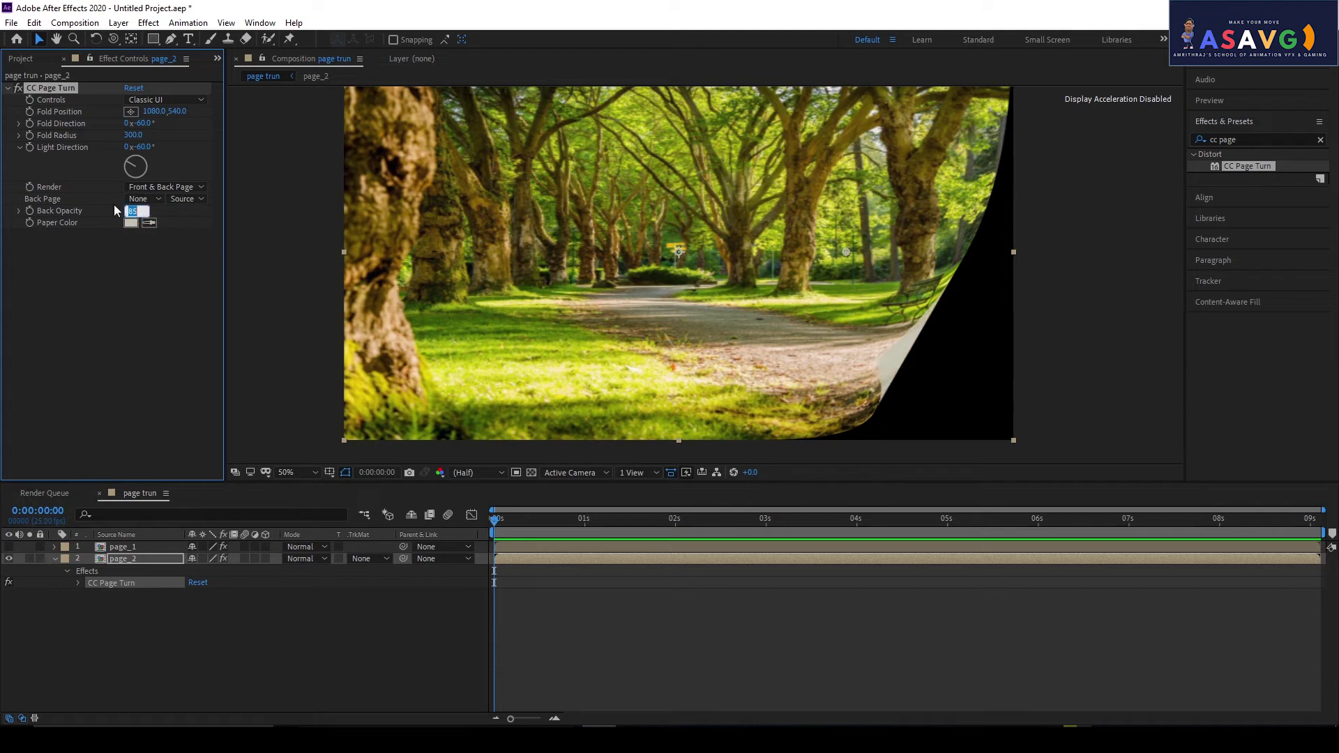
key("Return")
- Set the fold point at the page's bottom-right corner
left_click(132, 112)
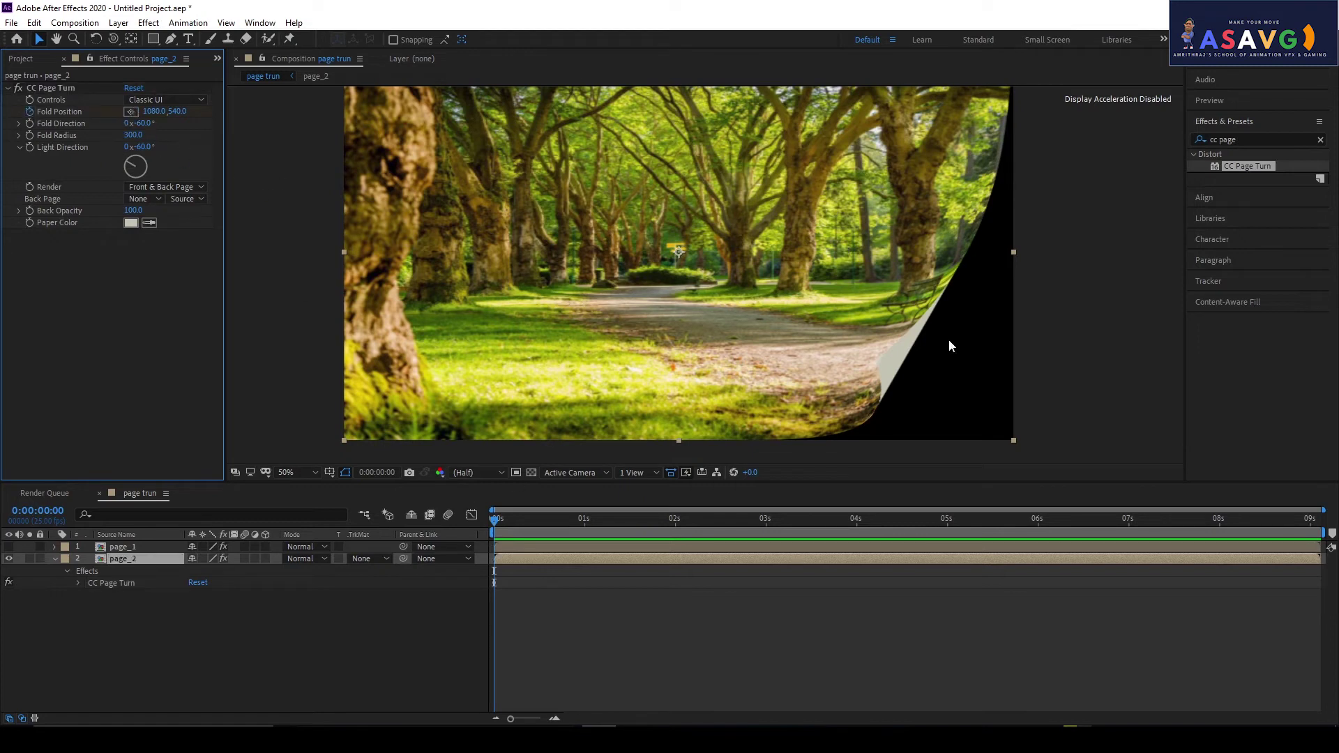
left_click(132, 112)
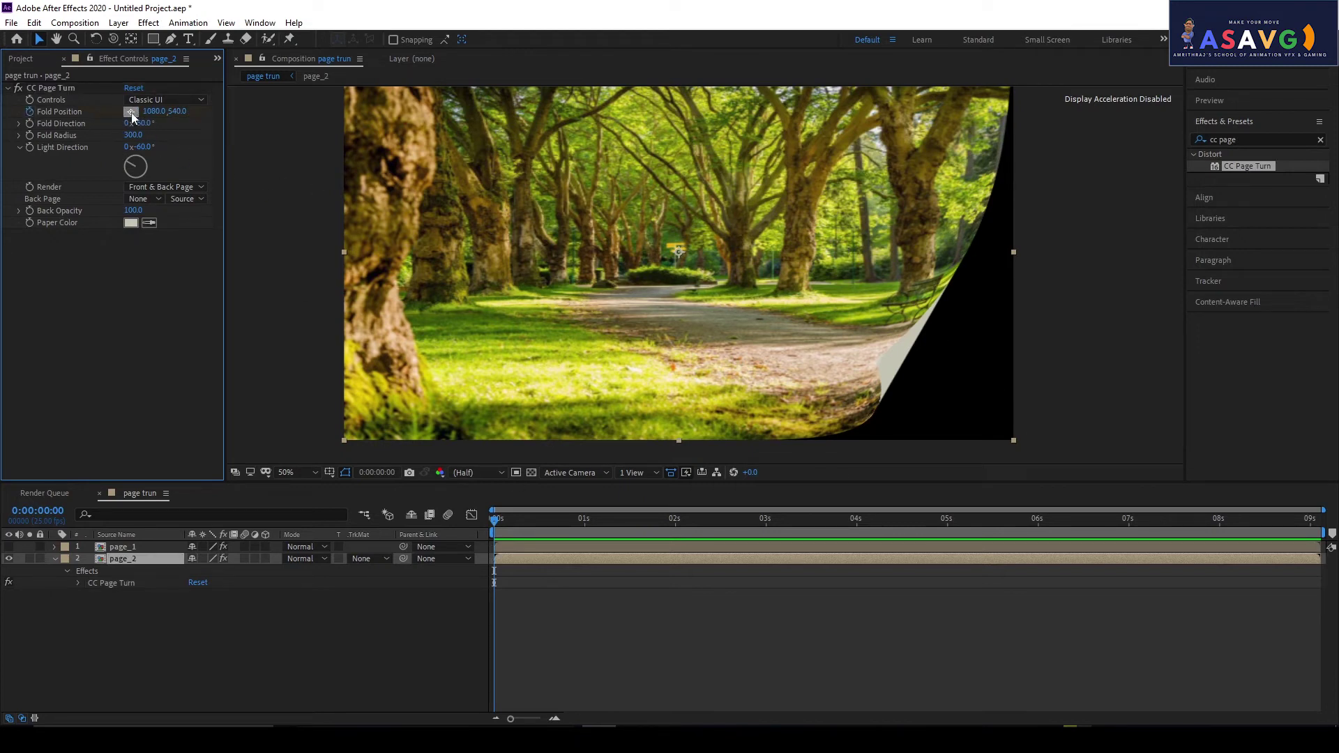
left_click(1022, 443)
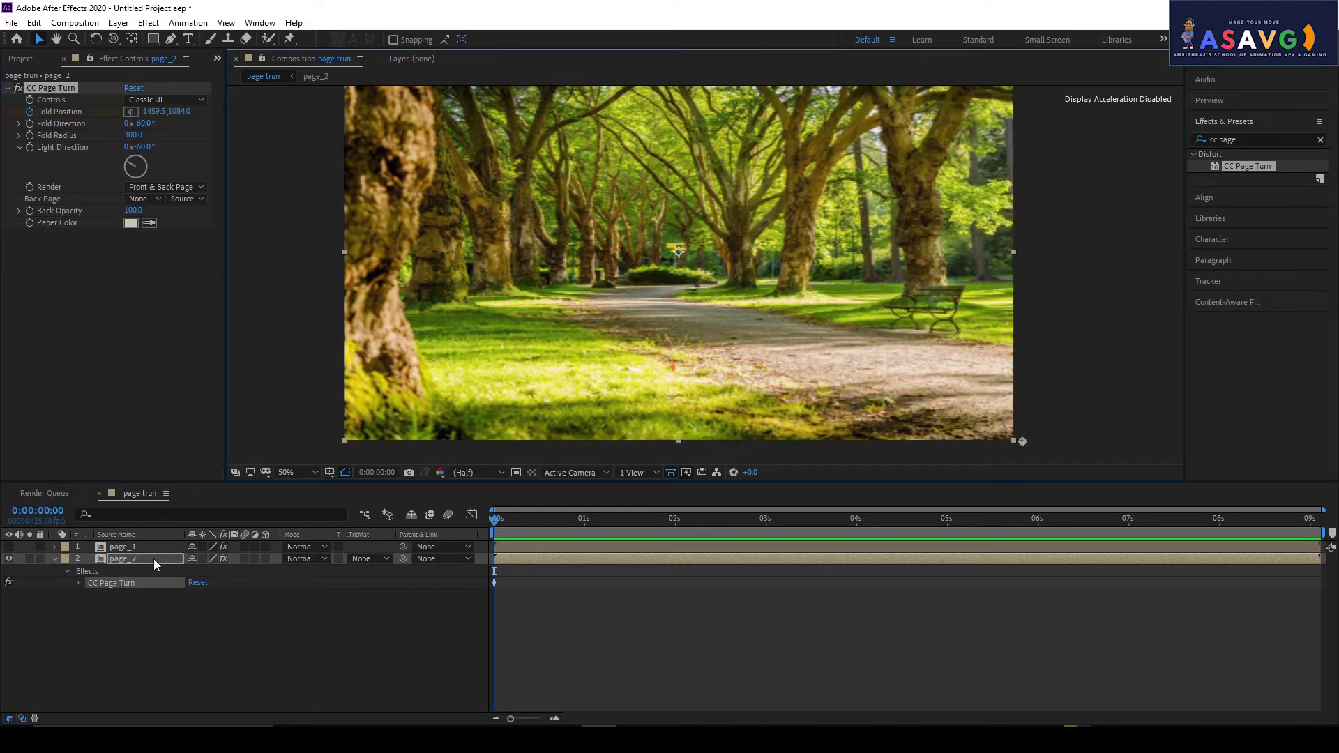
- Keyframe page_2's fold position curling to mid-frame by about 0:15 and fully away by 1:04
key("u")
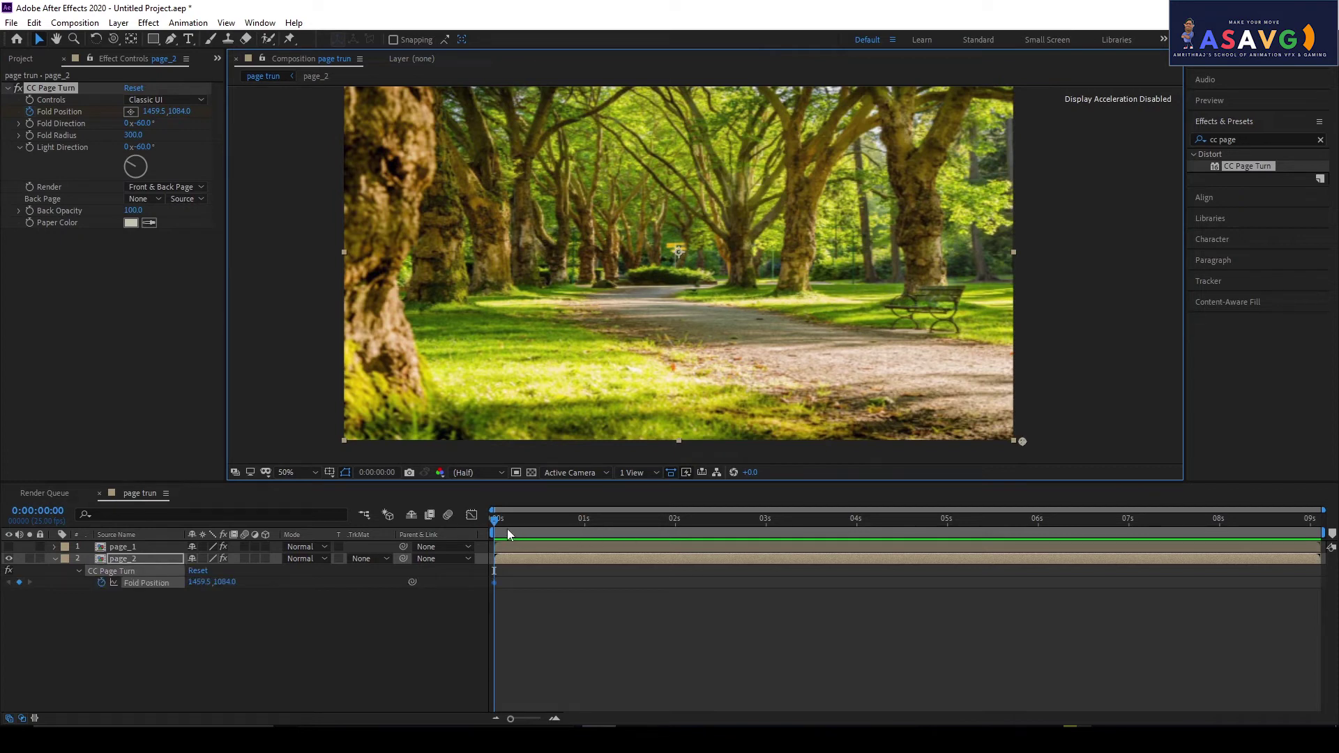
left_click_drag(501, 524, 618, 525)
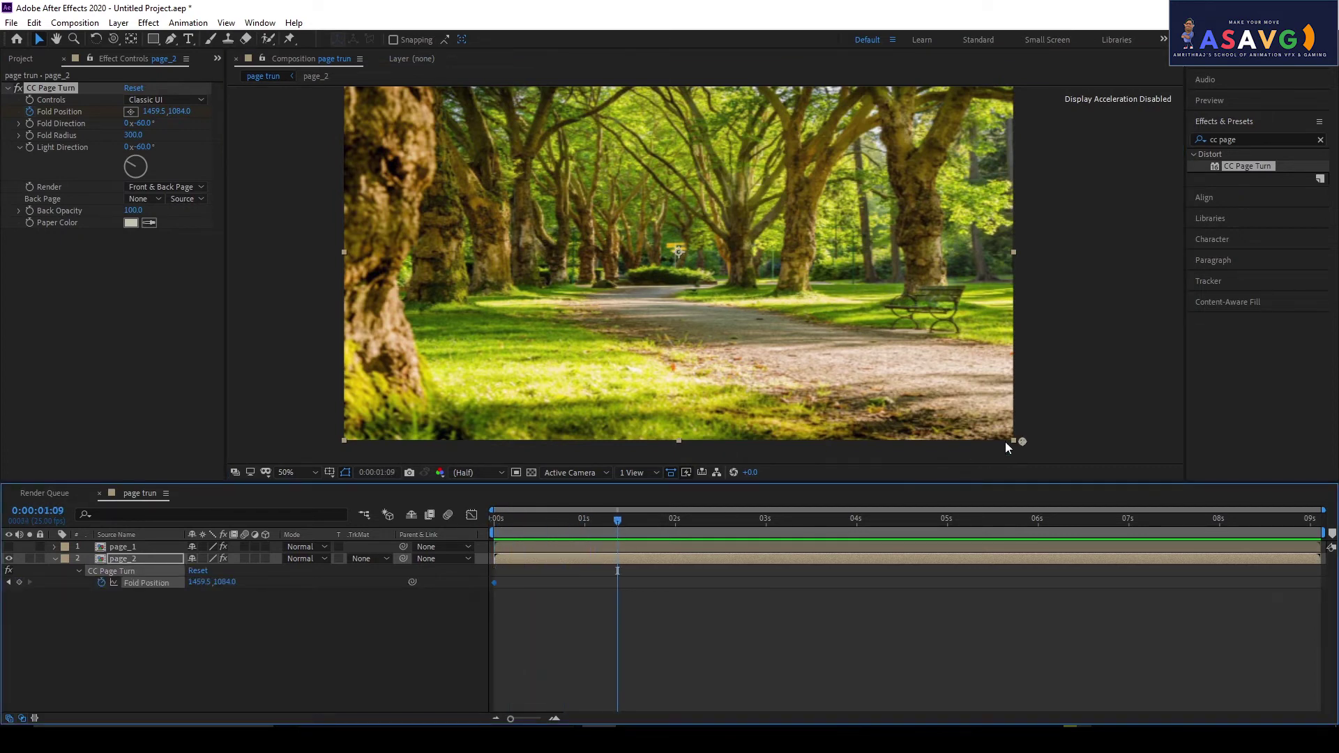
left_click_drag(1026, 448, 557, 303)
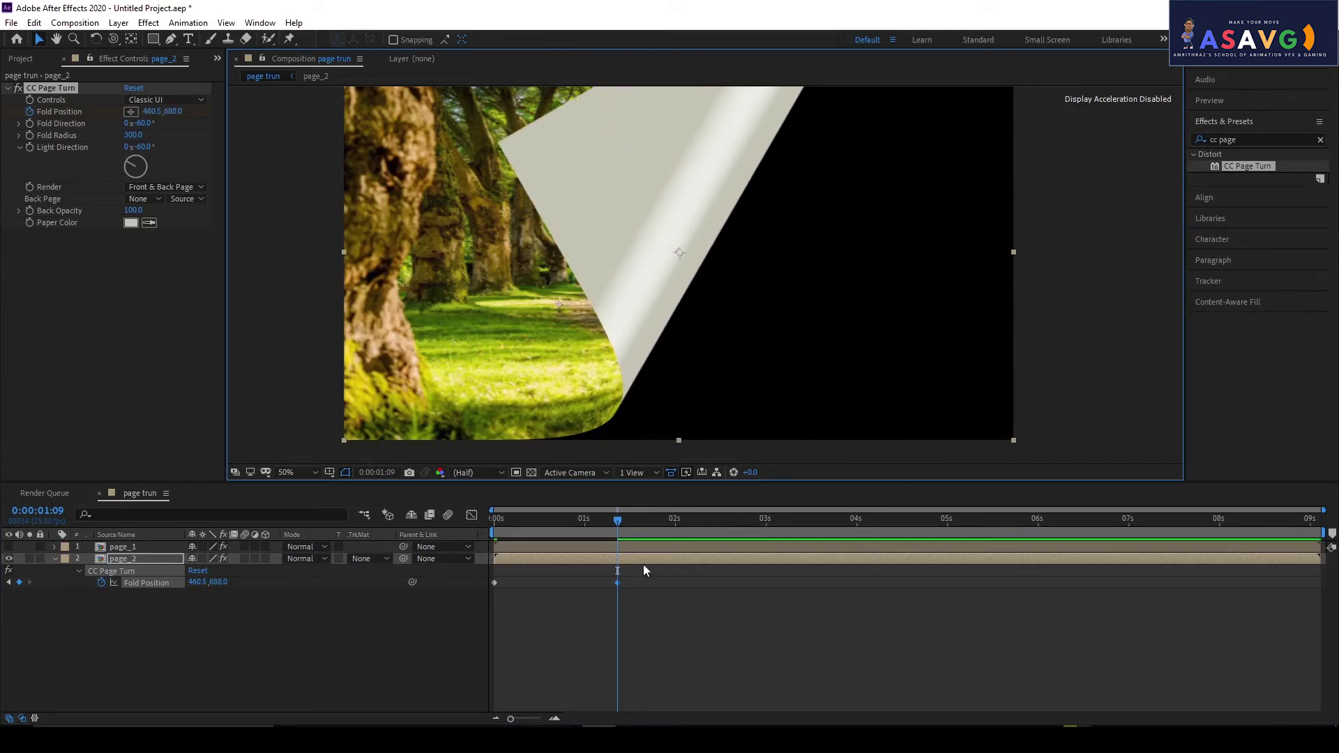
left_click_drag(605, 583, 549, 583)
left_click_drag(514, 527, 600, 527)
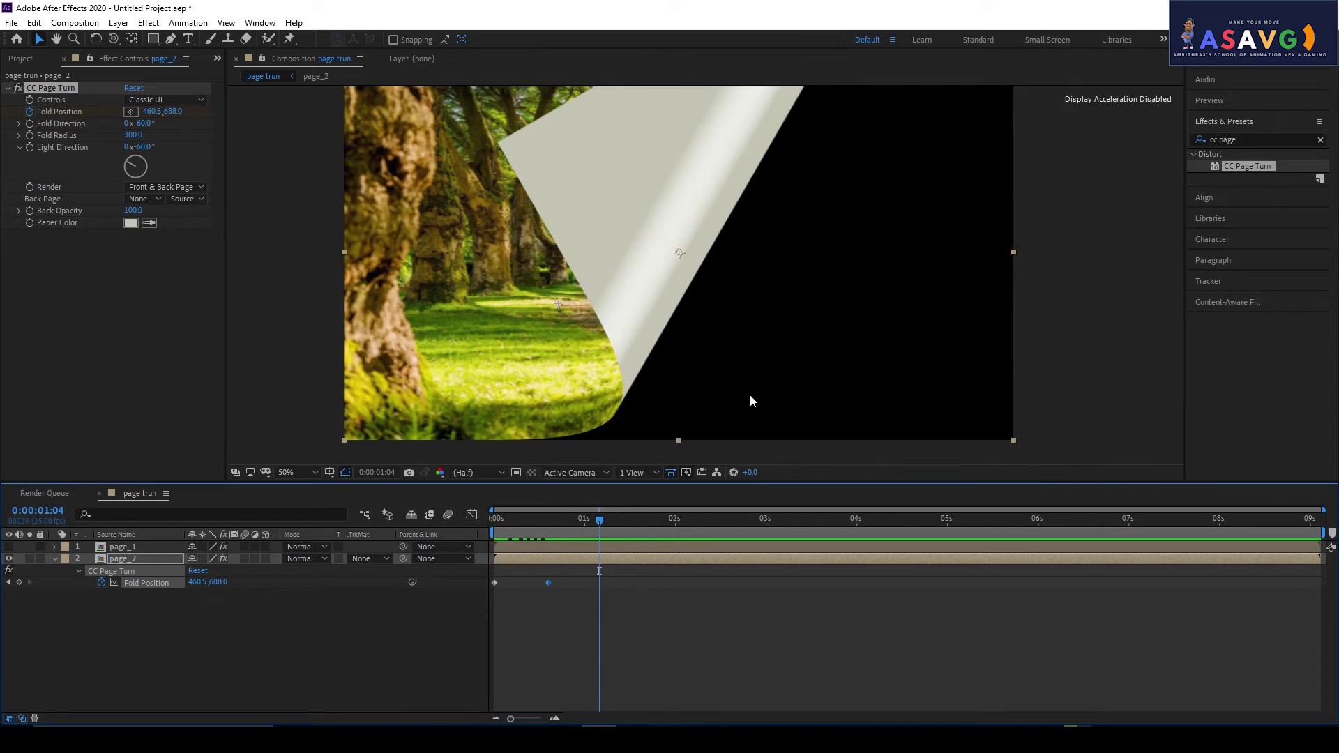
key("comma")
left_click_drag(664, 317, 412, 236)
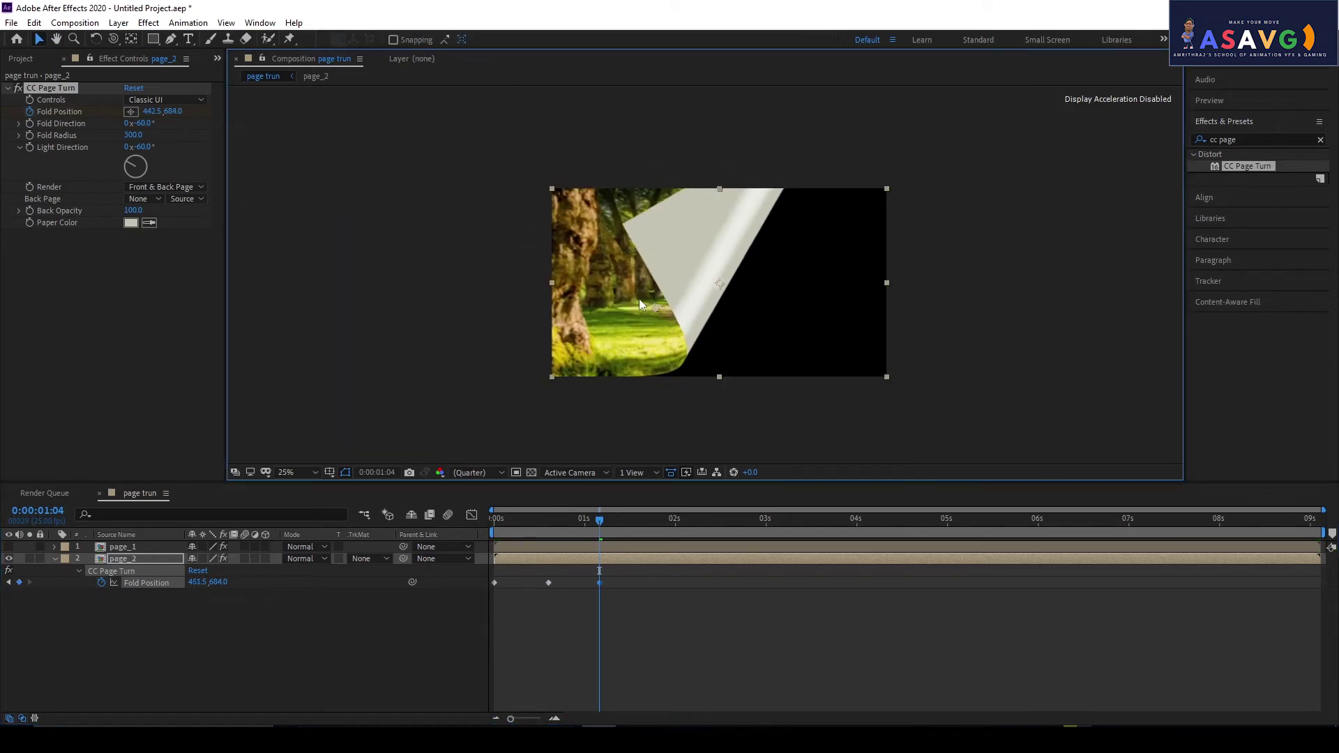
- Preview the tree page turn and return to its start
key("space")
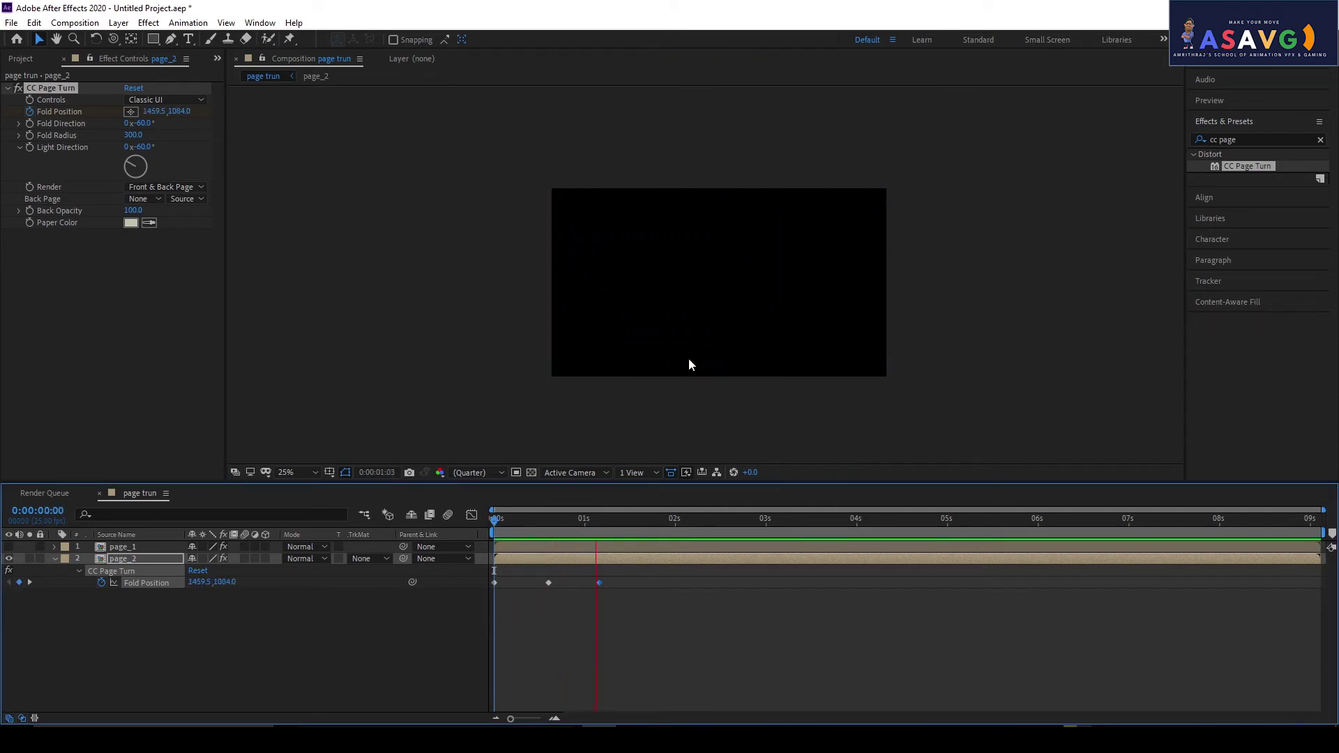
key("space")
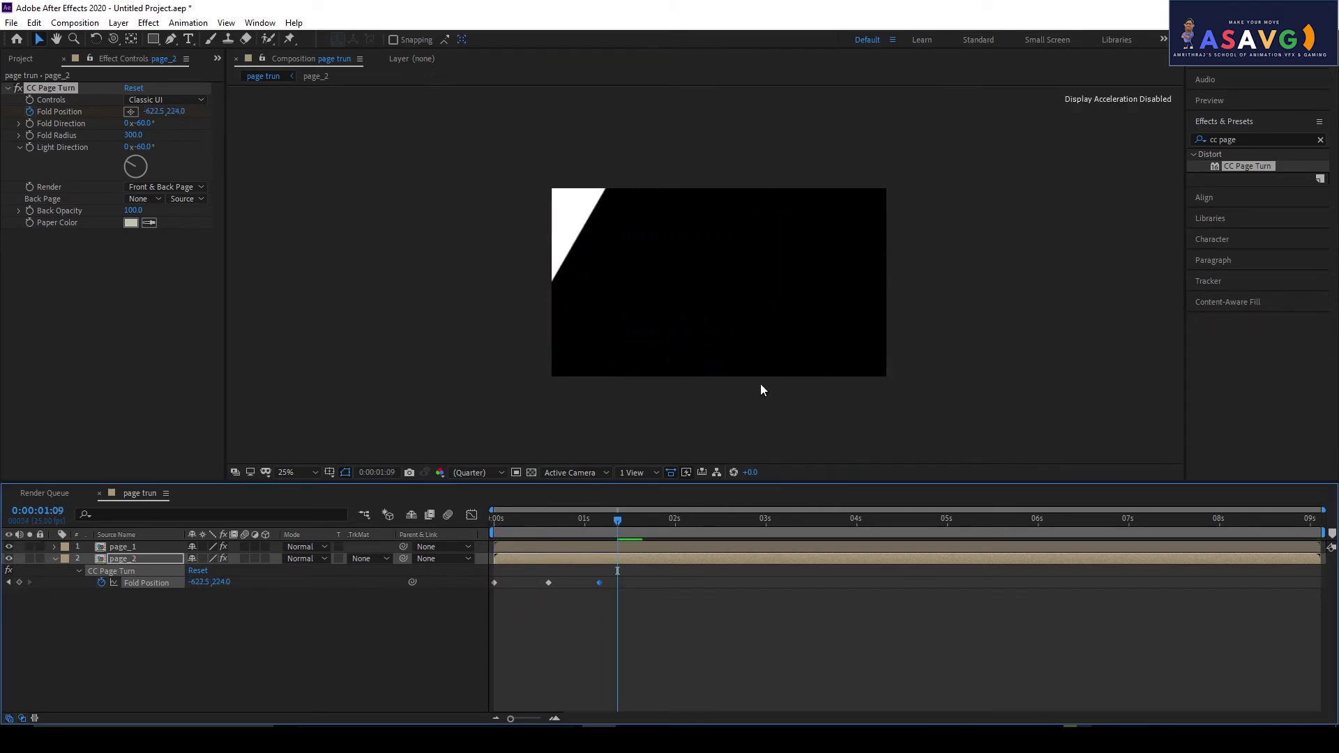
left_click(502, 519)
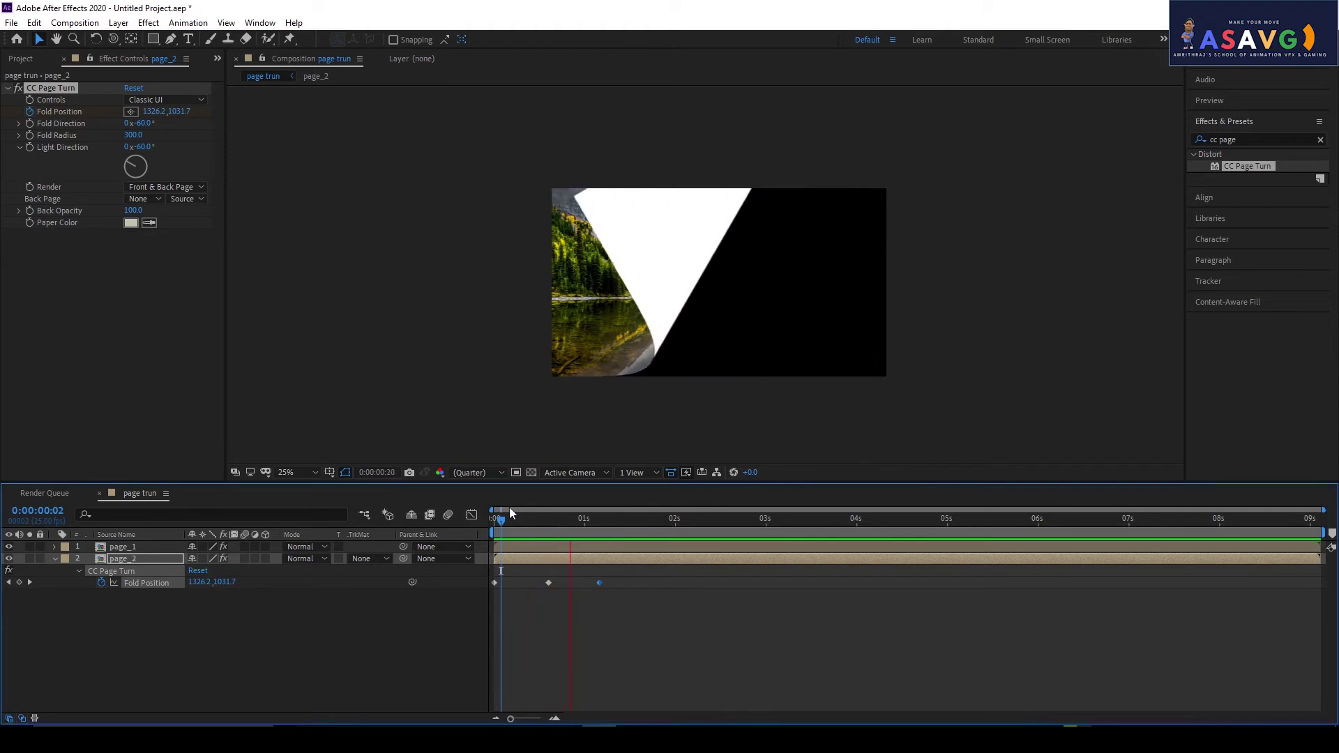
key("space")
key("Page_Down")
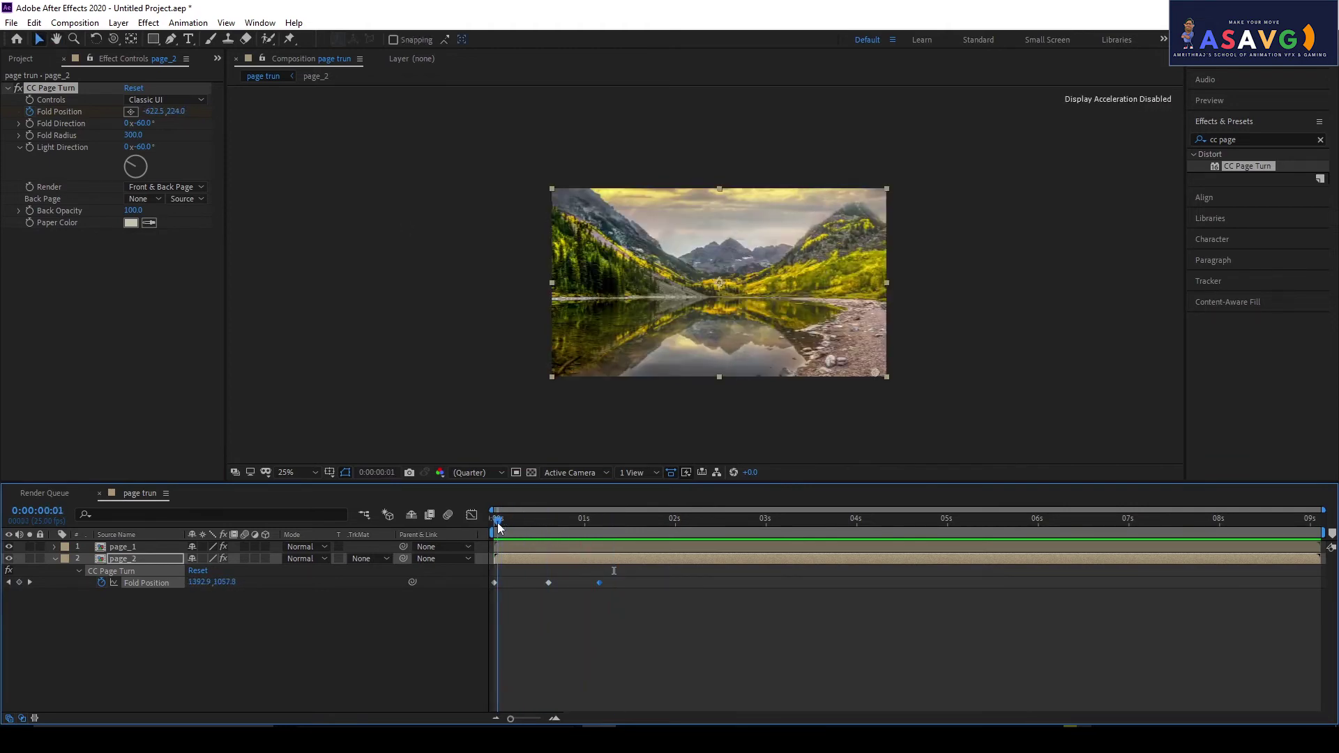
left_click(560, 546)
- Select page_2's fold keyframes and toggle page_1's visibility to check the tree photo
left_click_drag(669, 568, 466, 588)
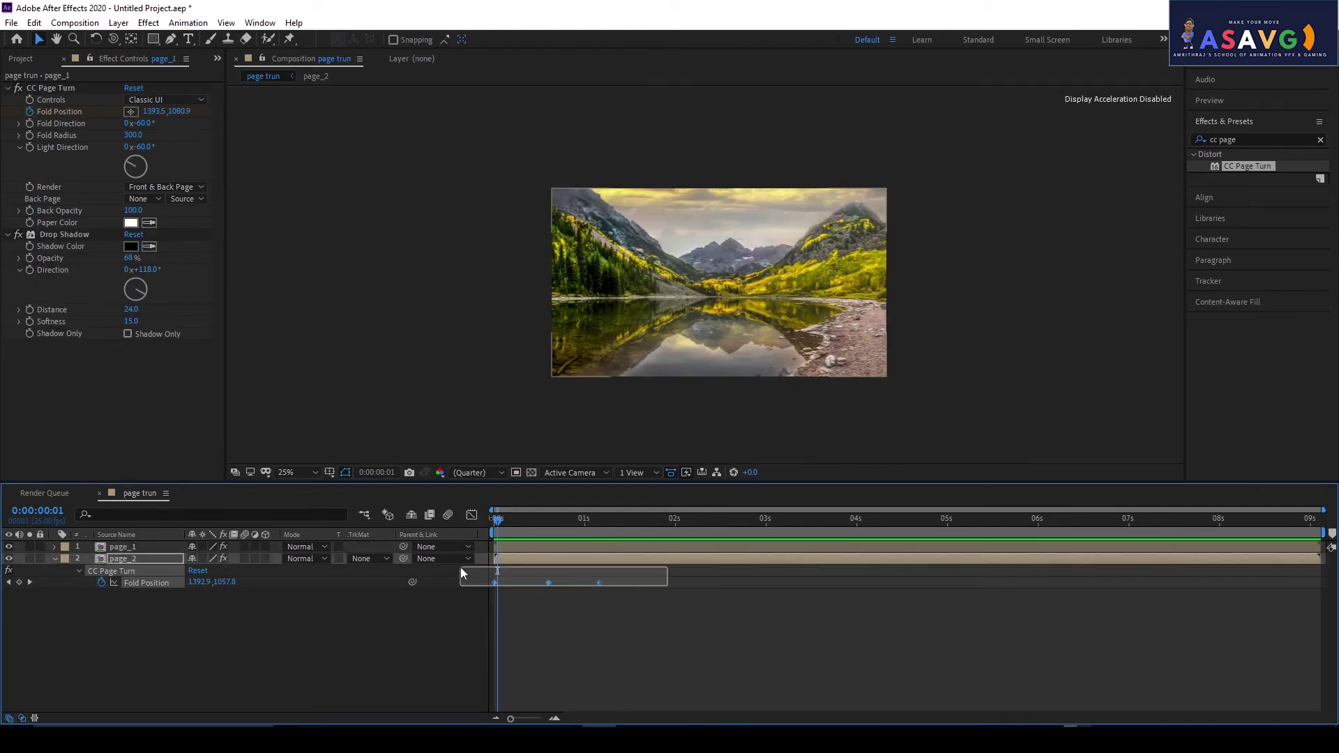
left_click(9, 547)
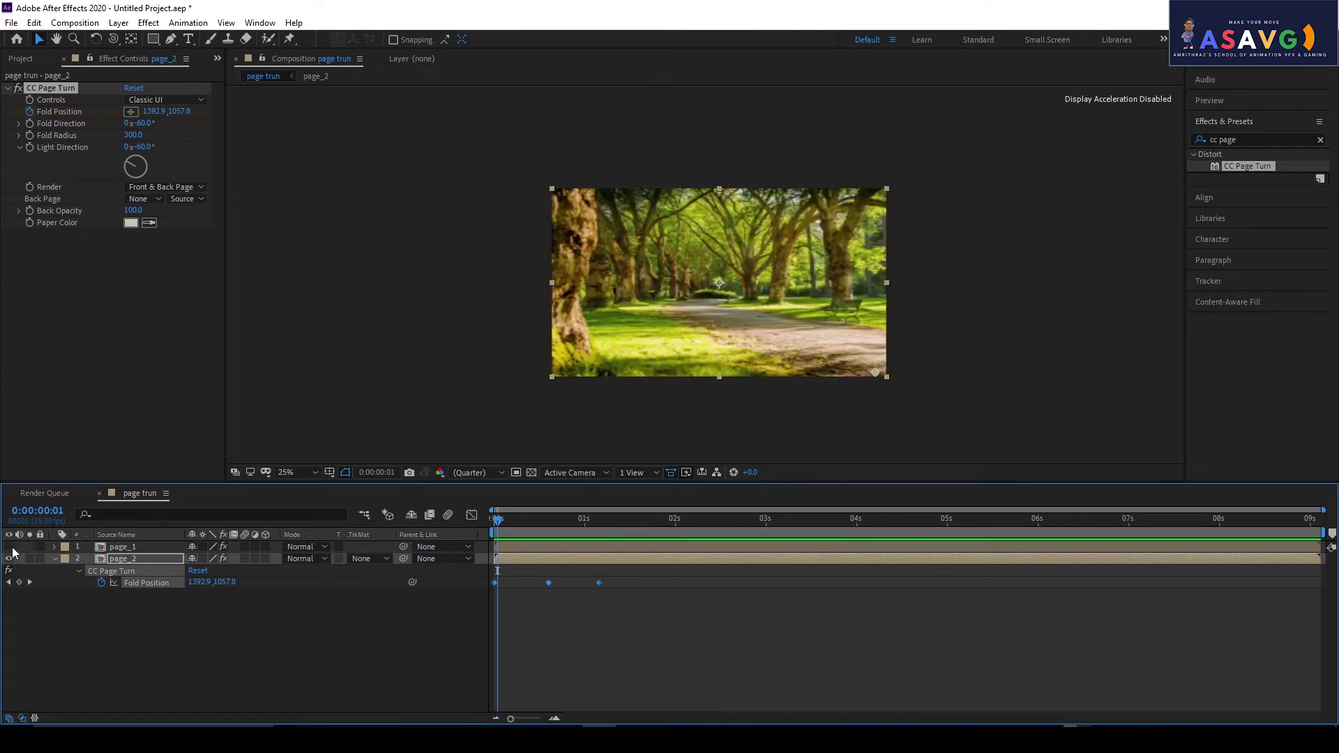
left_click(10, 547)
left_click(9, 547)
left_click(9, 546)
mouse_move(497, 519)
left_mouse_down()
mouse_move(486, 528)
mouse_move(498, 528)
left_mouse_up()
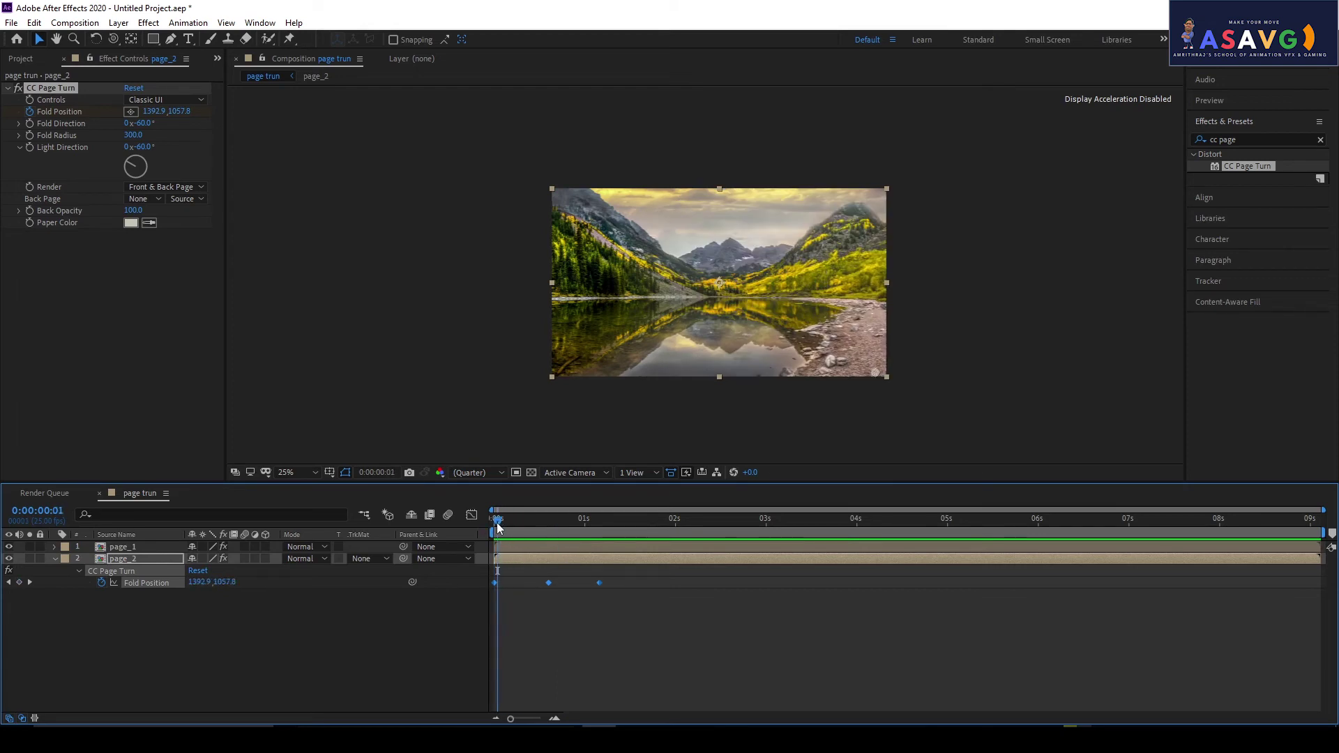
- Shift page_2's Fold Position keyframes about two seconds later, after page_1's turn
left_click(124, 547)
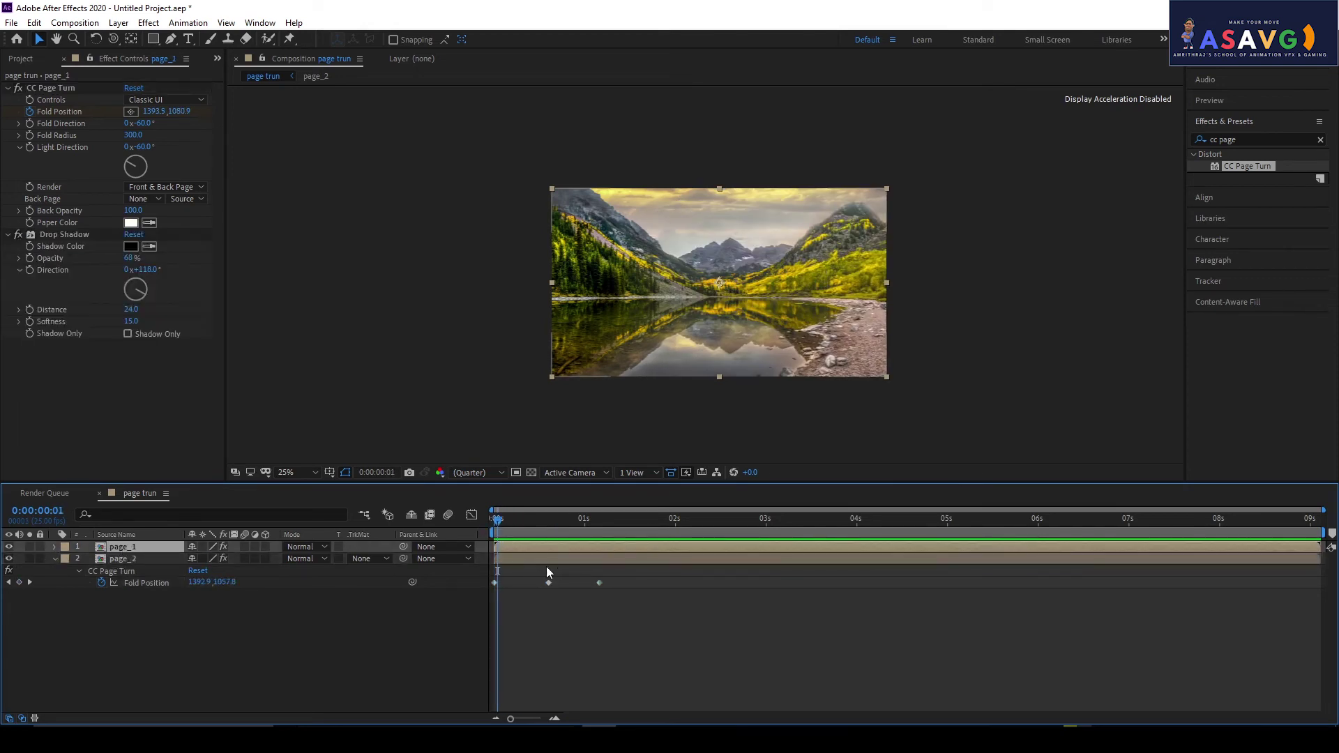
key("u")
left_click_drag(671, 616, 498, 600)
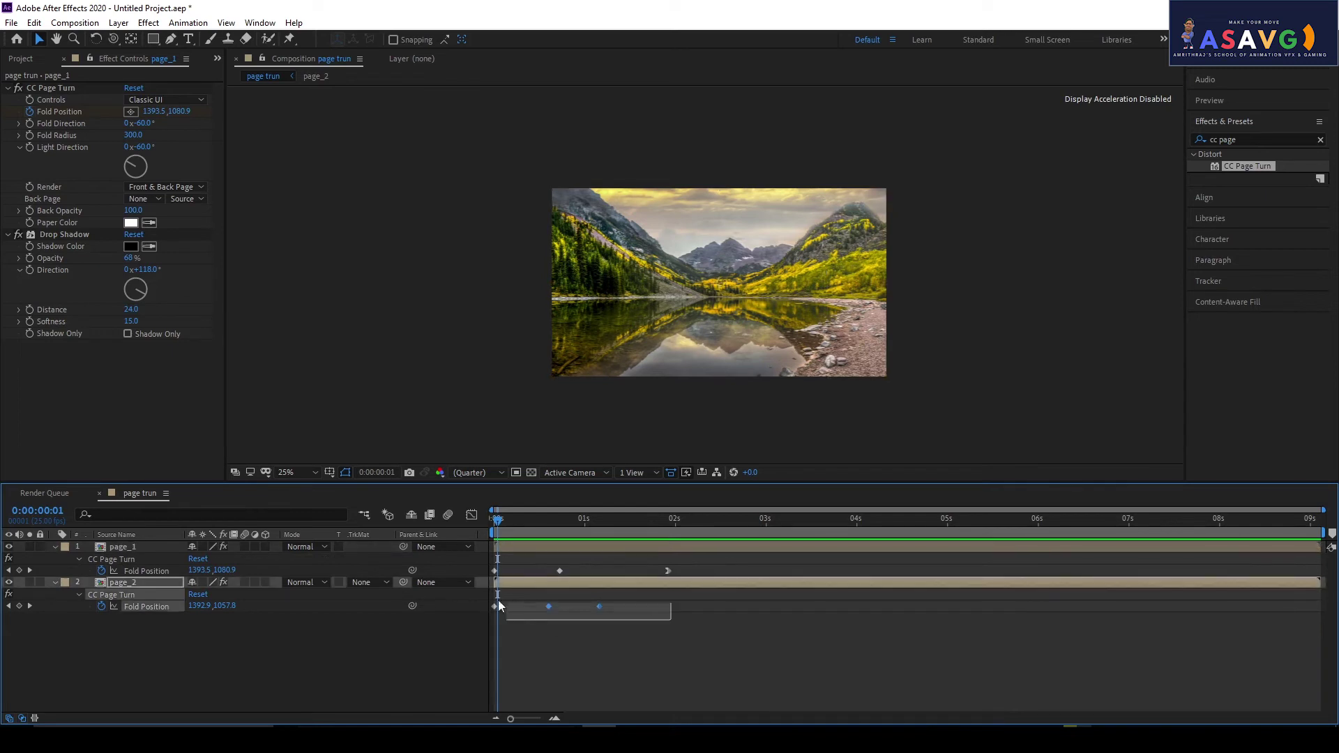
left_click(498, 605)
mouse_move(686, 625)
left_mouse_down()
mouse_move(456, 590)
mouse_move(684, 606)
left_mouse_up()
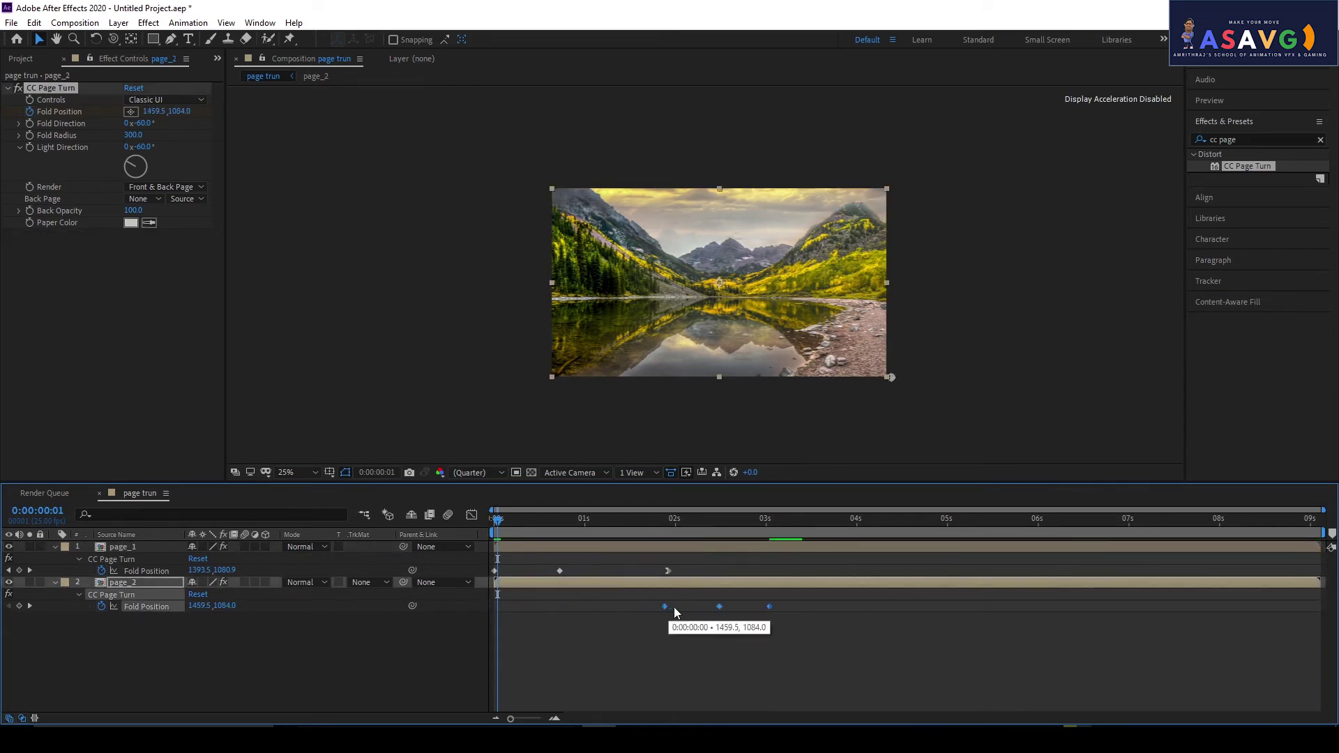
left_click_drag(518, 522, 799, 542)
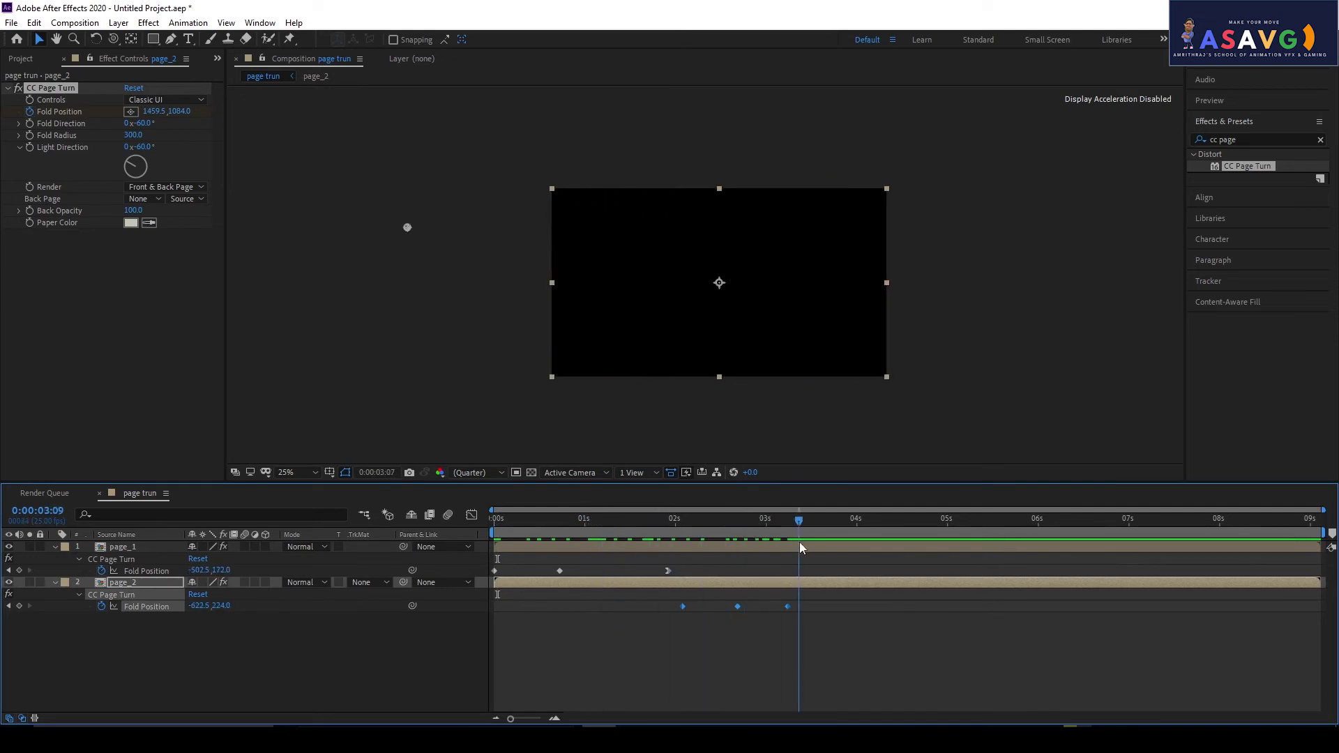
- Preview both page turns from the start of the composition
key("Home")
key("space")
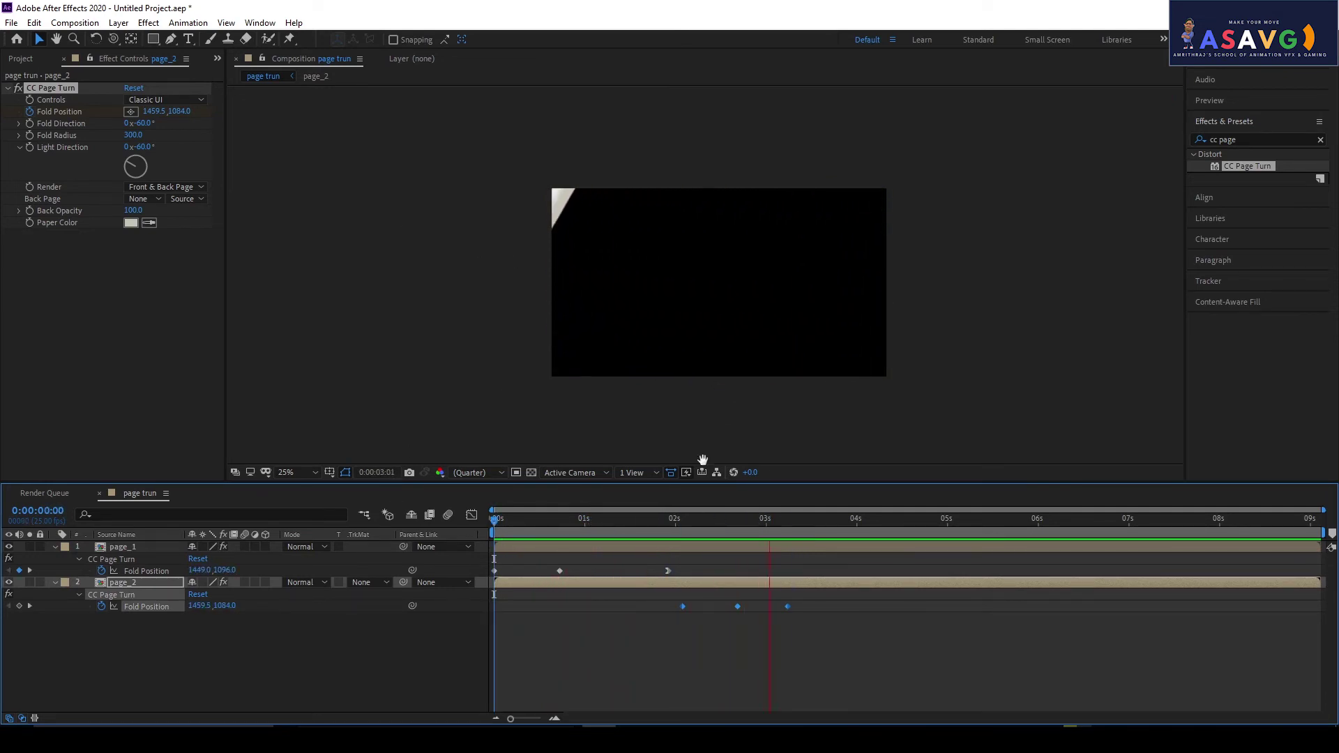
left_click_drag(638, 526, 734, 529)
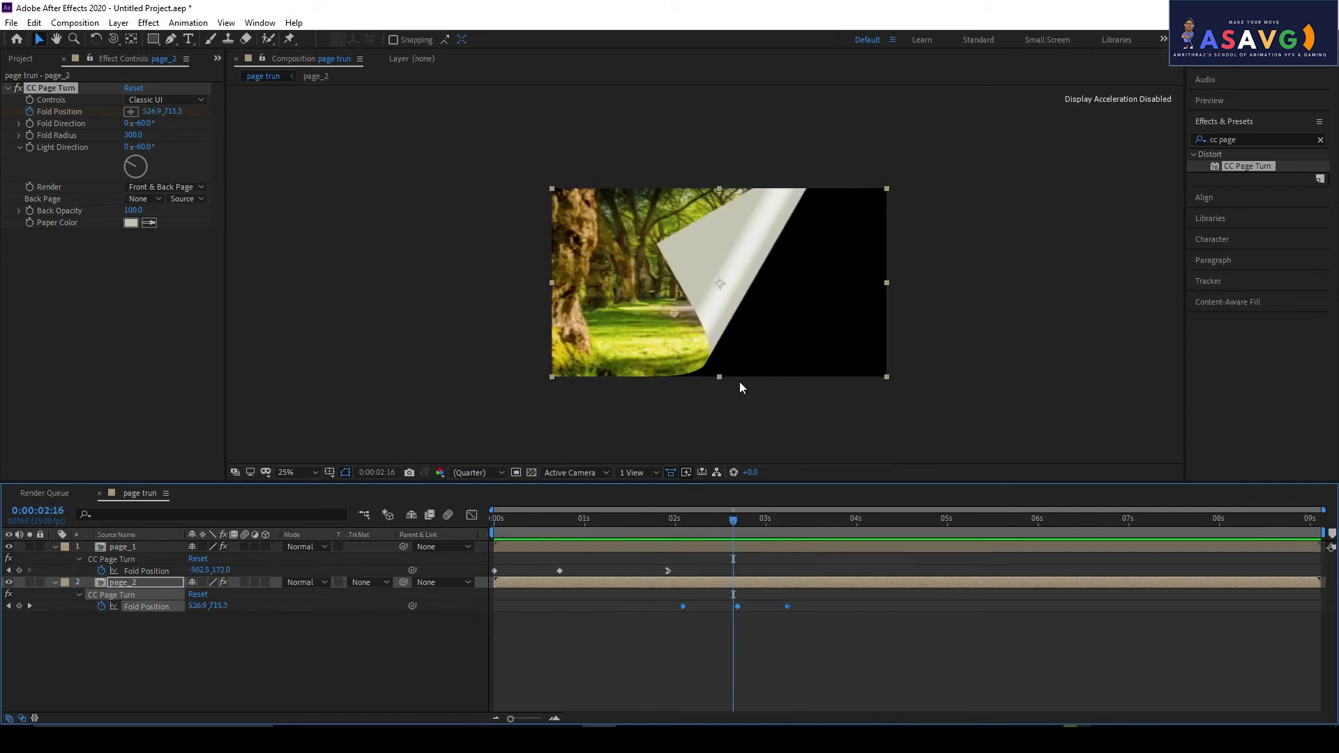
- Search 'drop' in Effects & Presets and apply Drop Shadow to page_1
left_click(1256, 140)
type("drop")
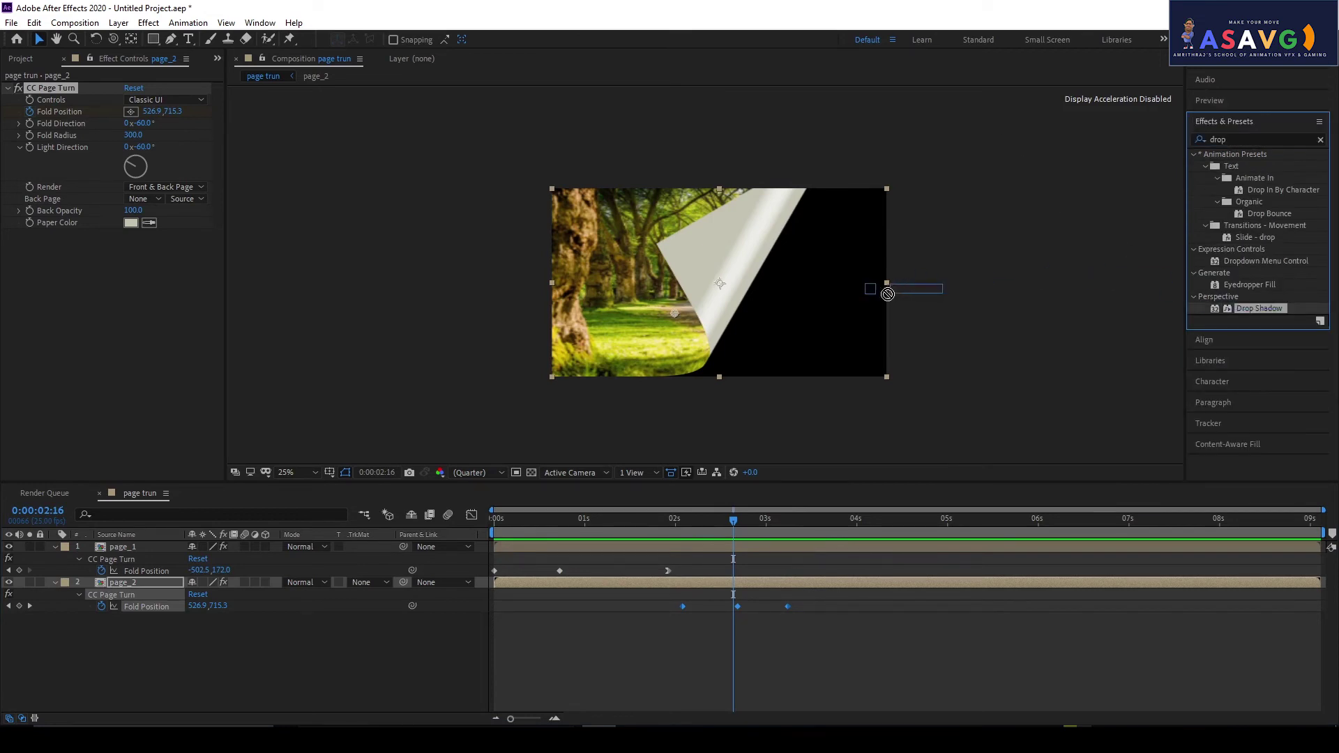
left_click_drag(1233, 312, 738, 319)
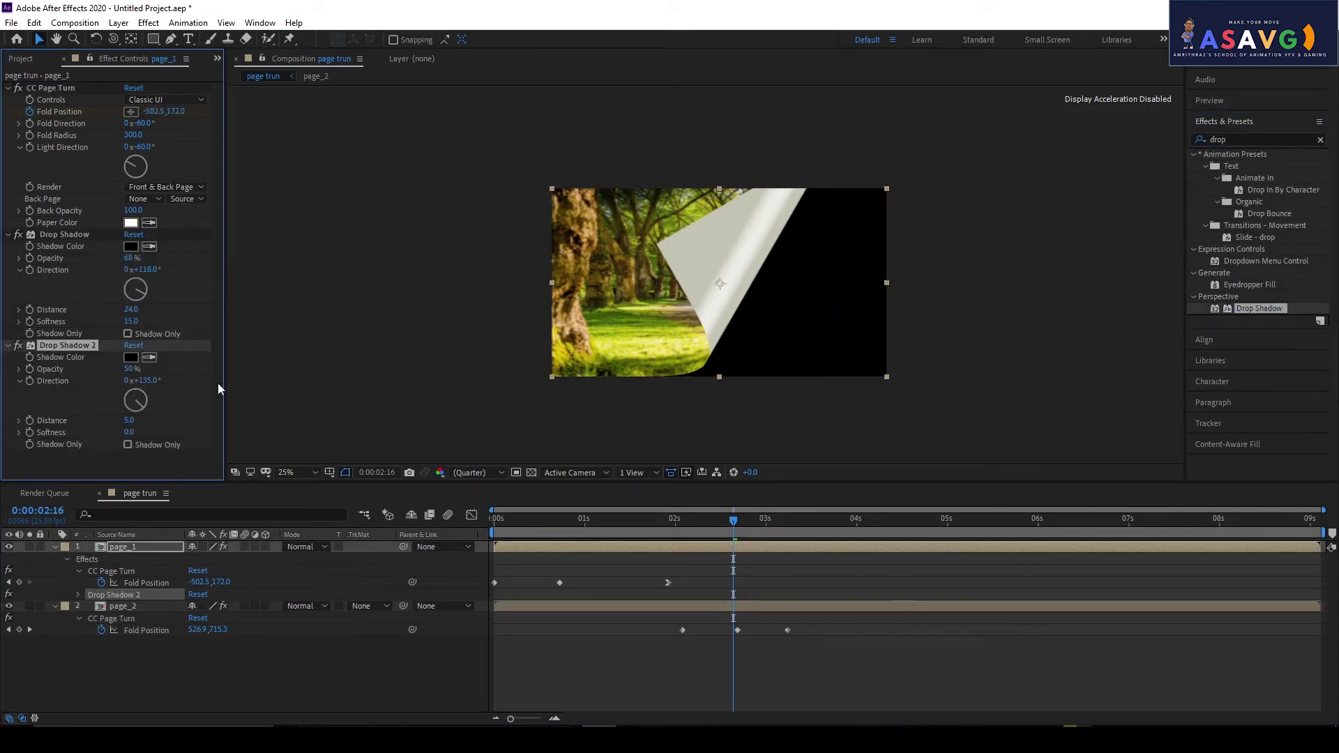
- Set Drop Shadow 2 to 62% opacity, about 148° and distance 28, then add Drop Shadow 3
left_click_drag(129, 369, 134, 369)
scroll(530, 320, "up", 3)
scroll(530, 320, "down", 3)
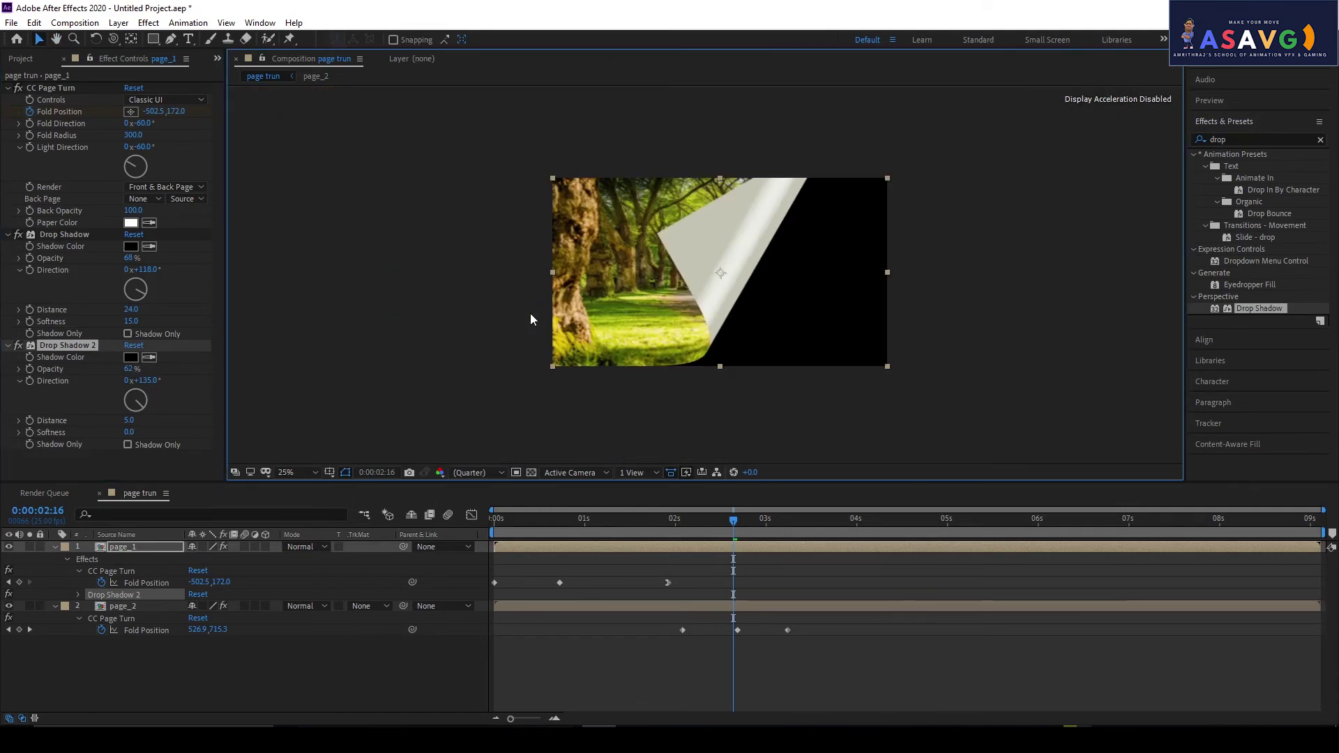
left_click_drag(158, 380, 157, 379)
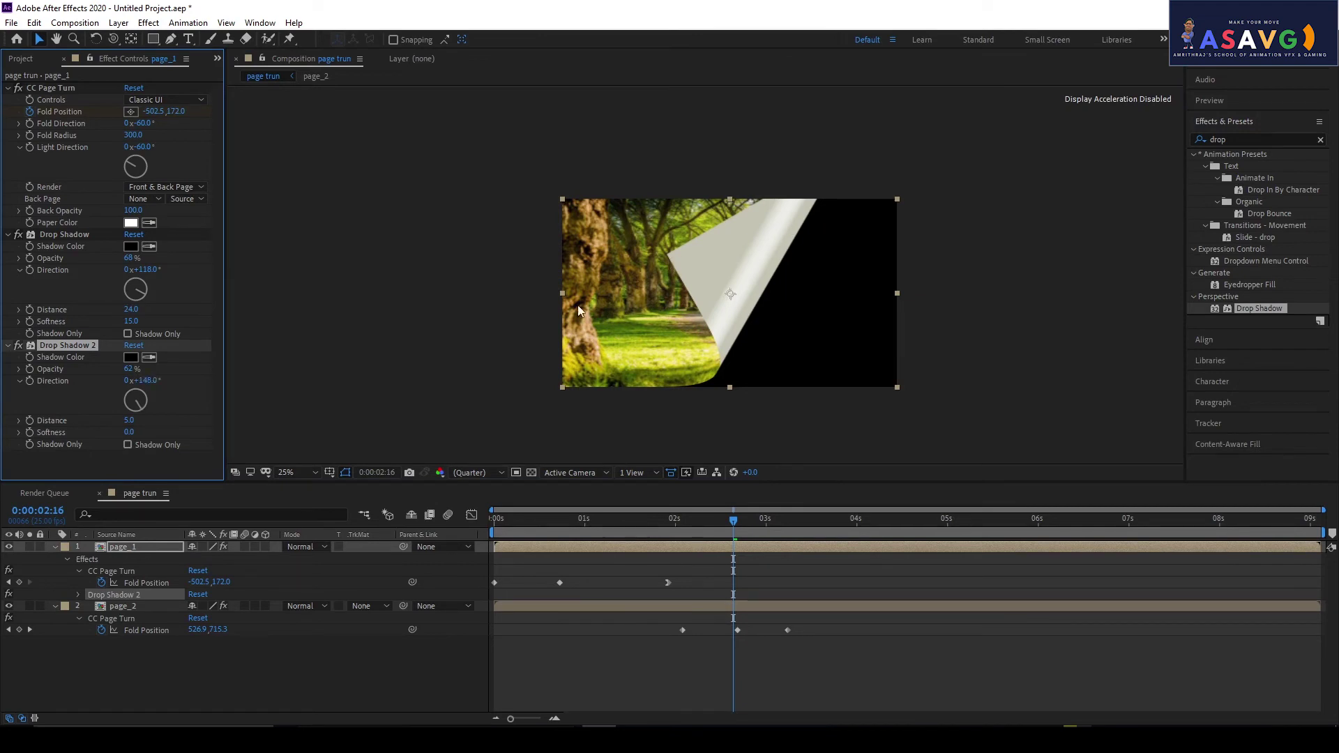
mouse_move(129, 422)
left_mouse_down()
mouse_move(184, 419)
mouse_move(157, 411)
left_mouse_up()
left_click(121, 607)
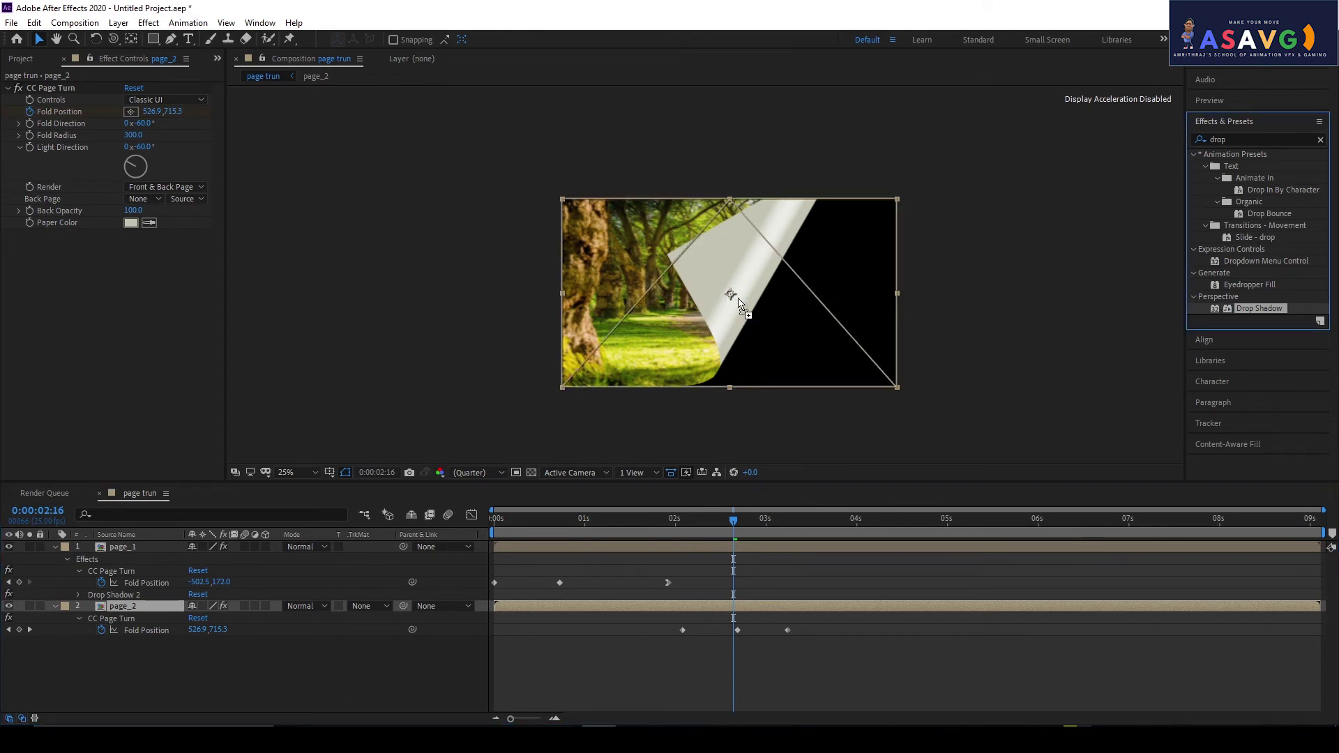
left_click_drag(1233, 314, 803, 300)
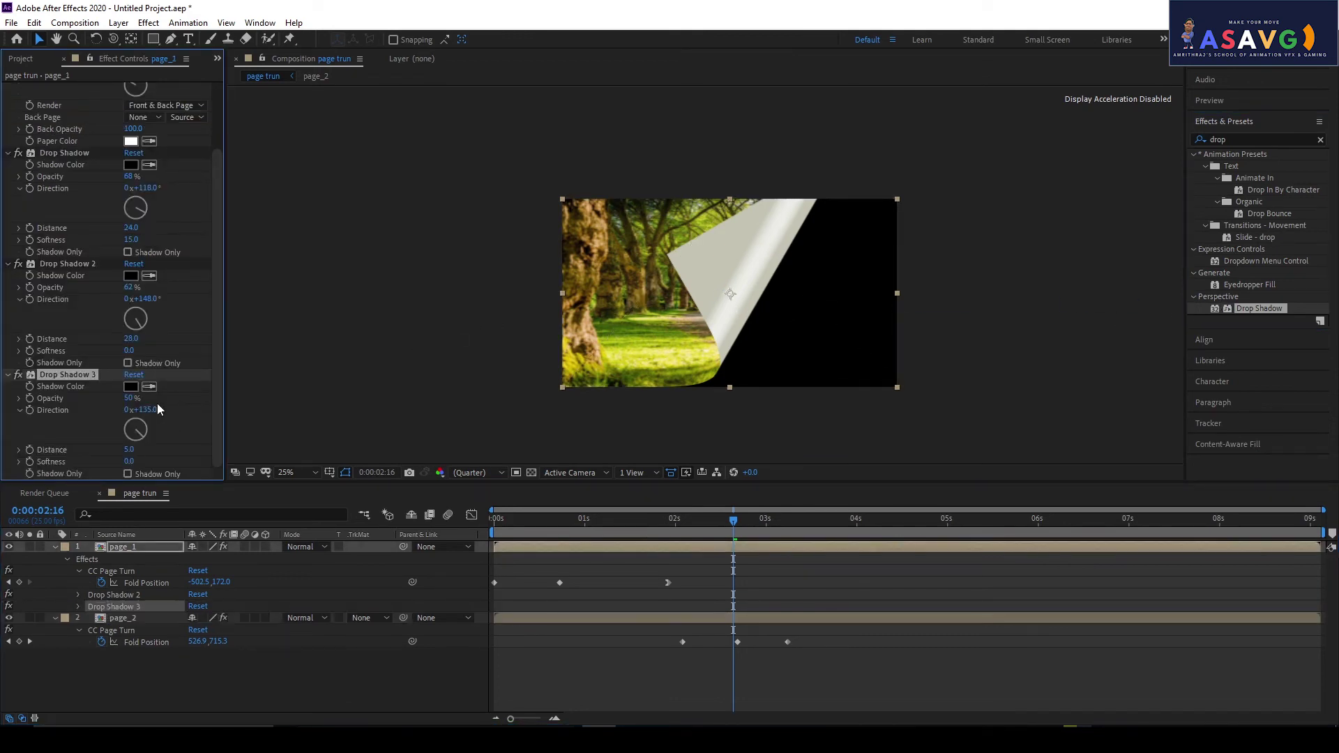
- Set Drop Shadow 3 to 76% opacity, 135° direction and softness 59
left_click_drag(133, 401, 145, 394)
scroll(642, 294, "up", 2)
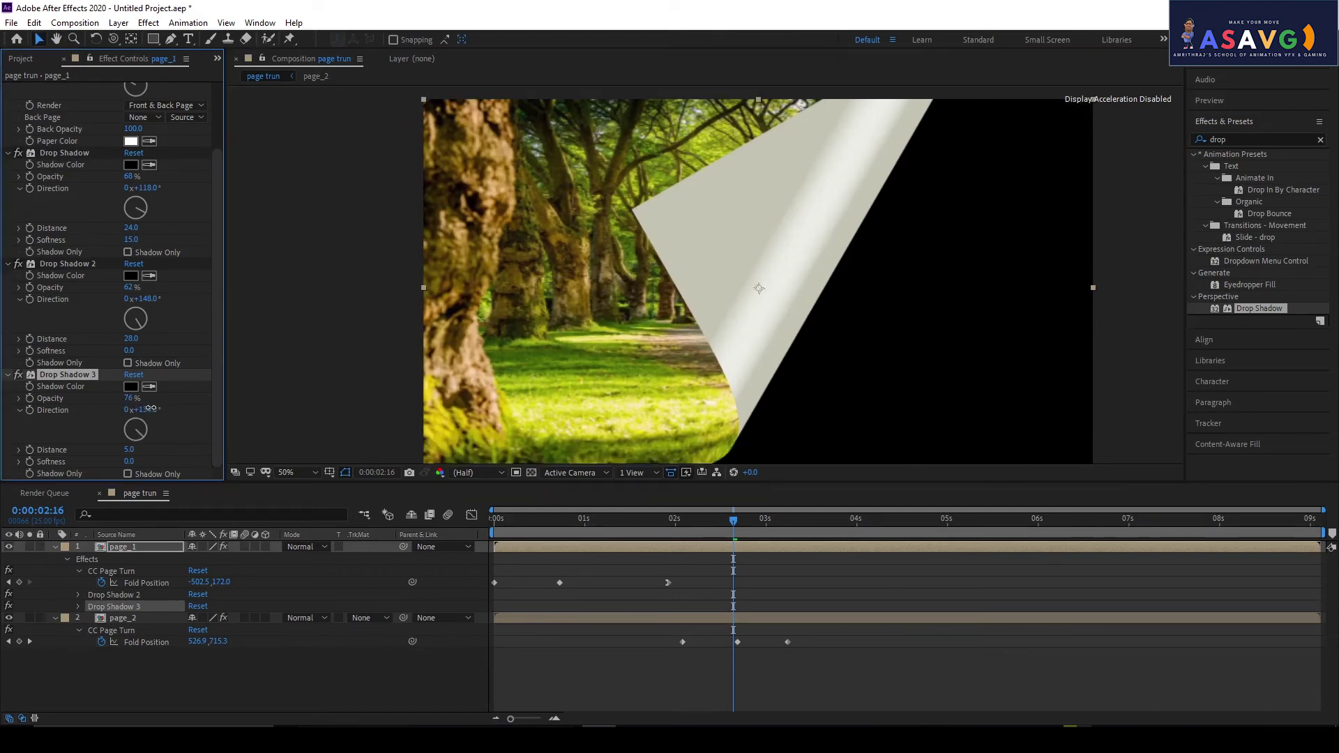
left_click_drag(161, 408, 190, 398)
left_click_drag(132, 459, 180, 457)
left_click_drag(769, 287, 775, 269)
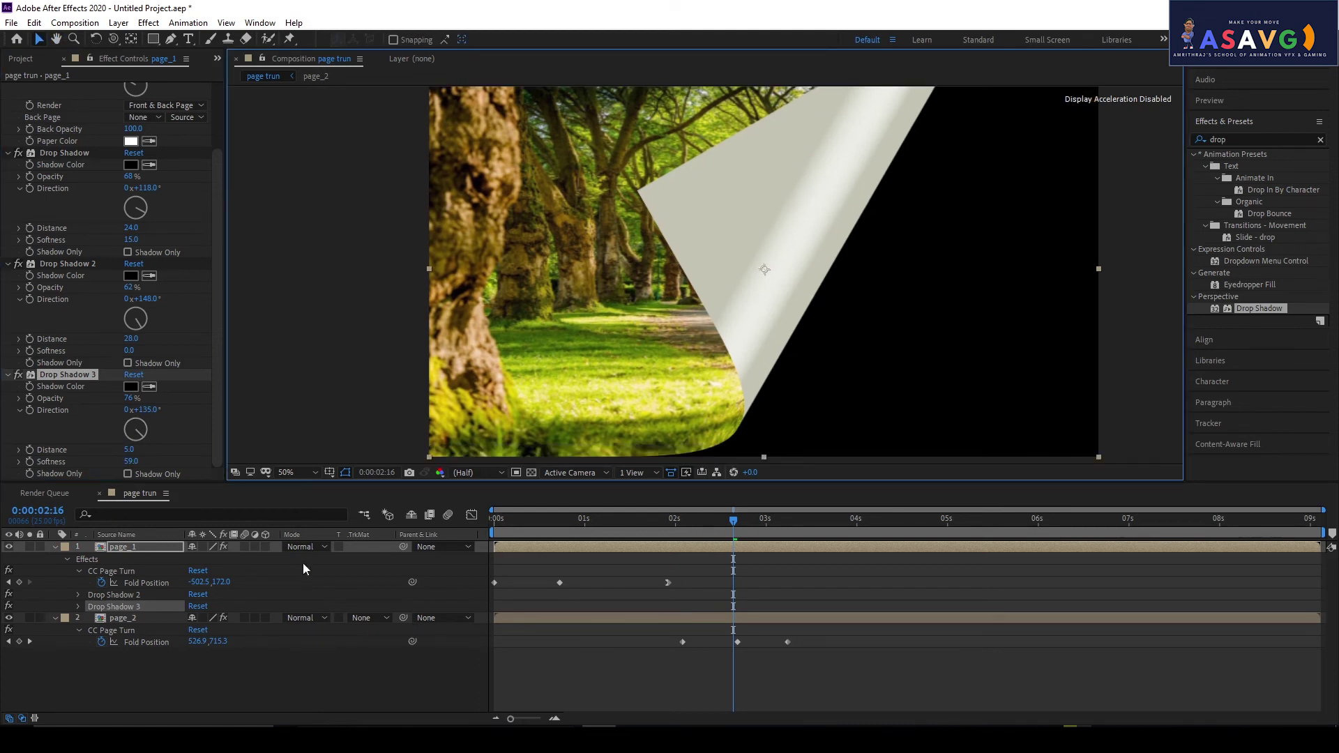
- Delete Drop Shadow 2 from page_1
left_click(111, 550)
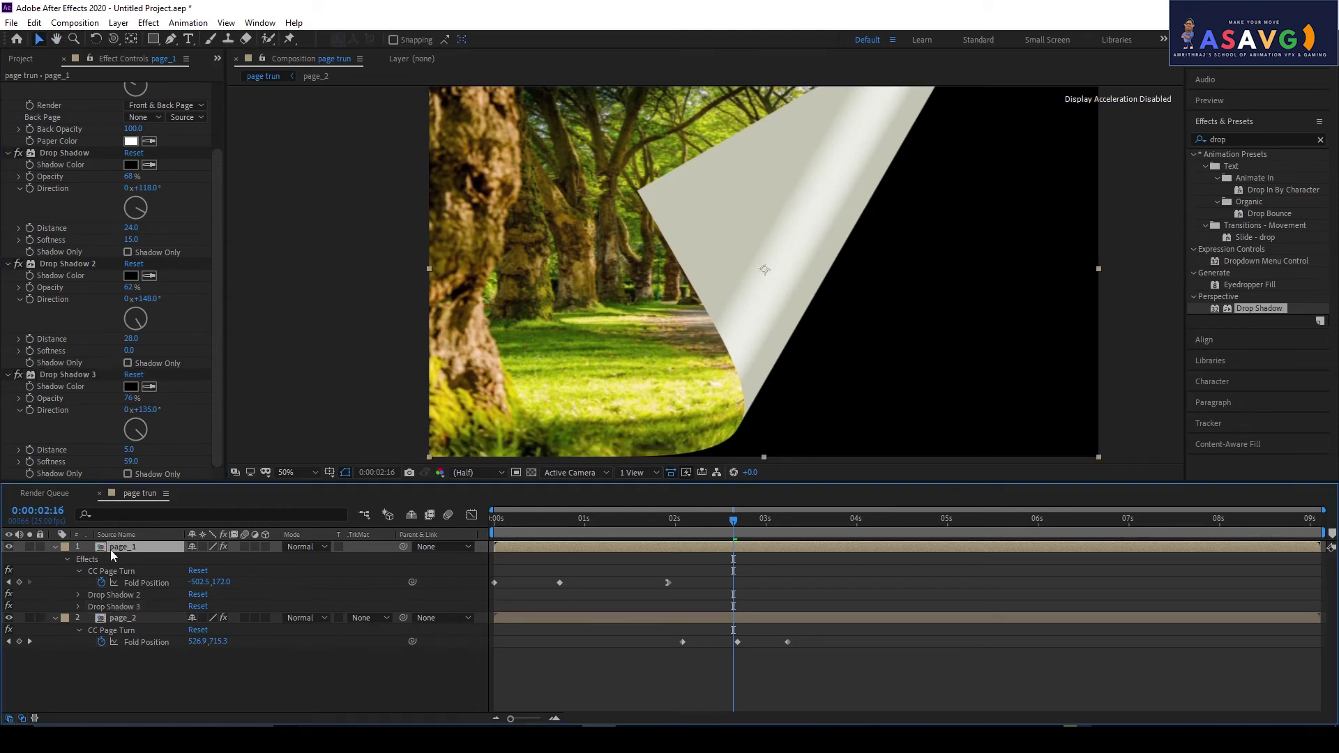
left_click(70, 265)
scroll(85, 188, "up", 3)
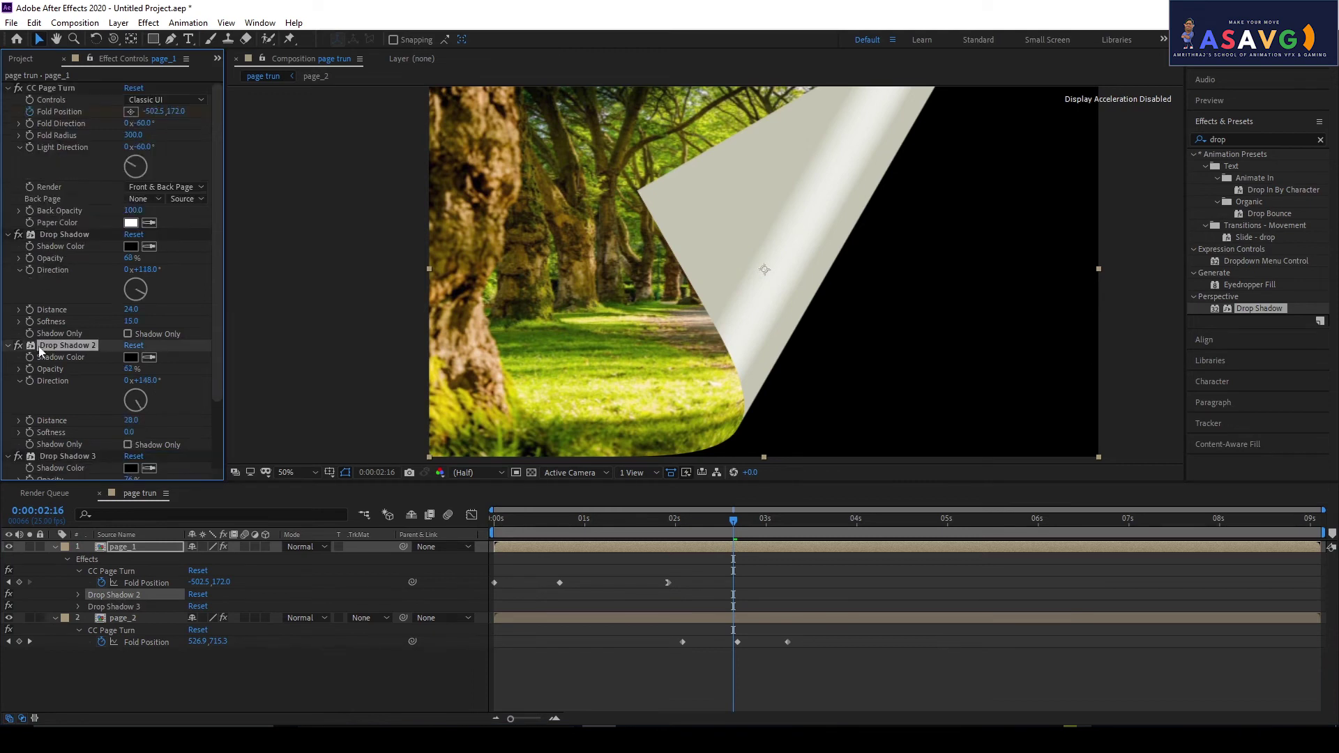
scroll(65, 352, "down", 3)
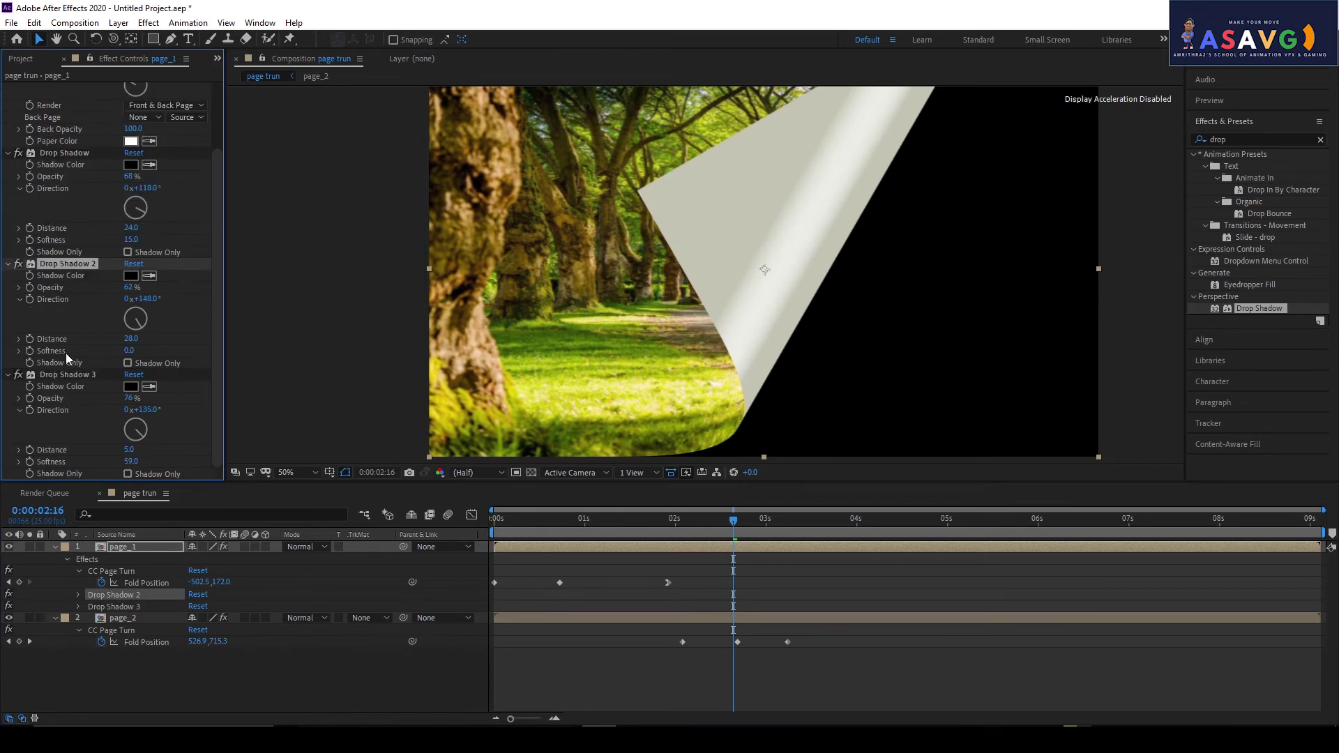
key("Delete")
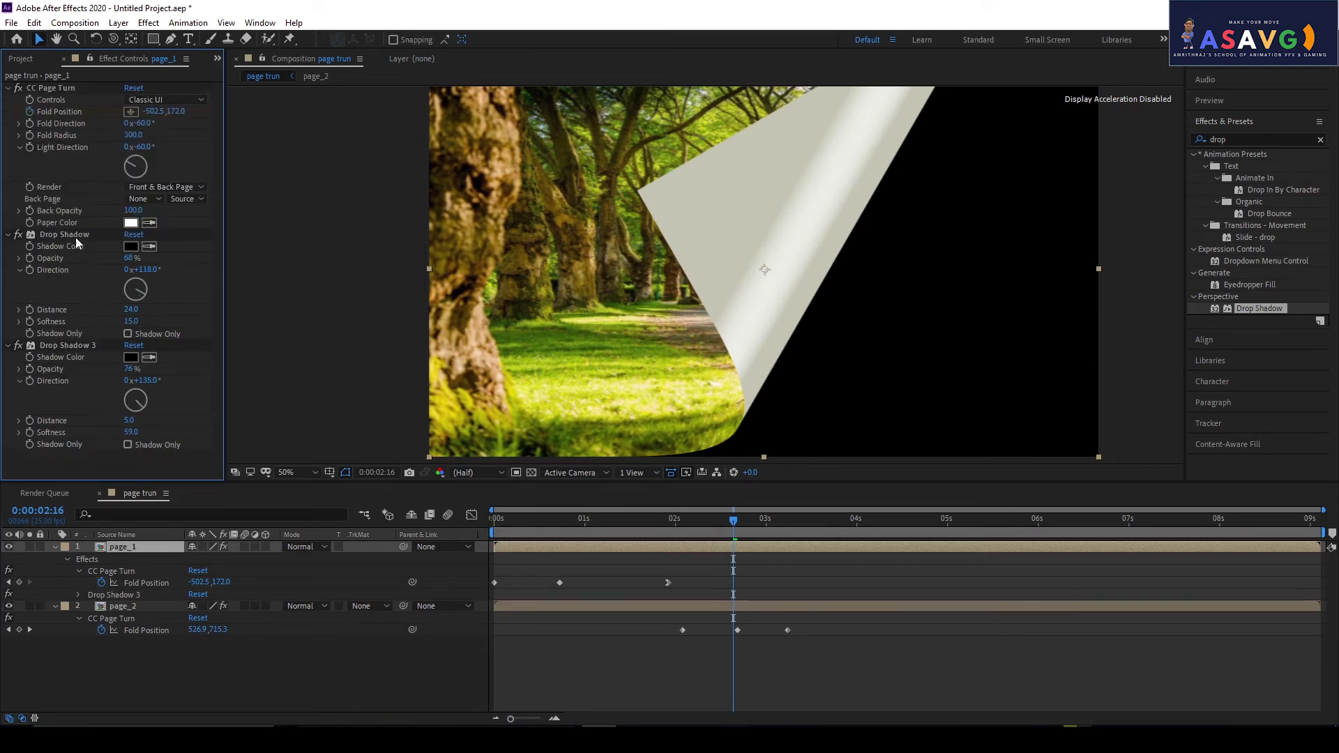
- Preview the page turn from the start of the composition
left_click(513, 521)
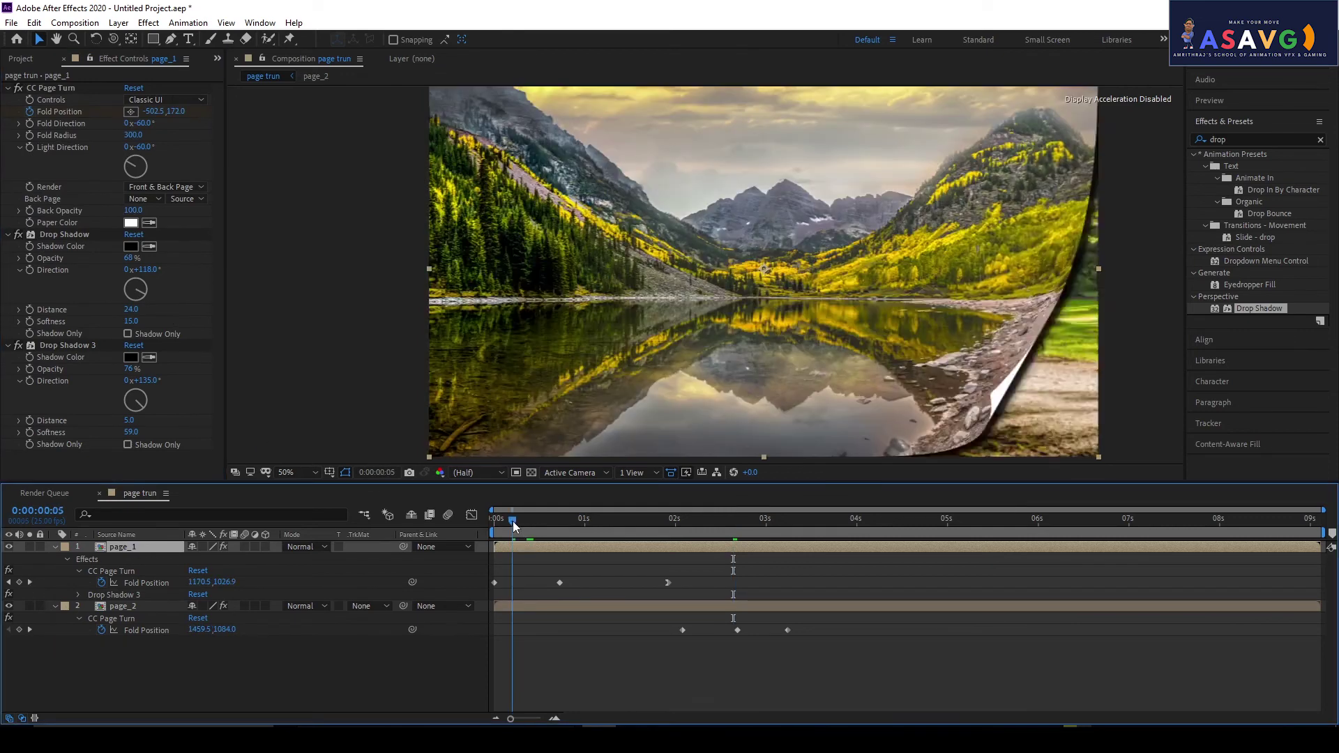
key("space")
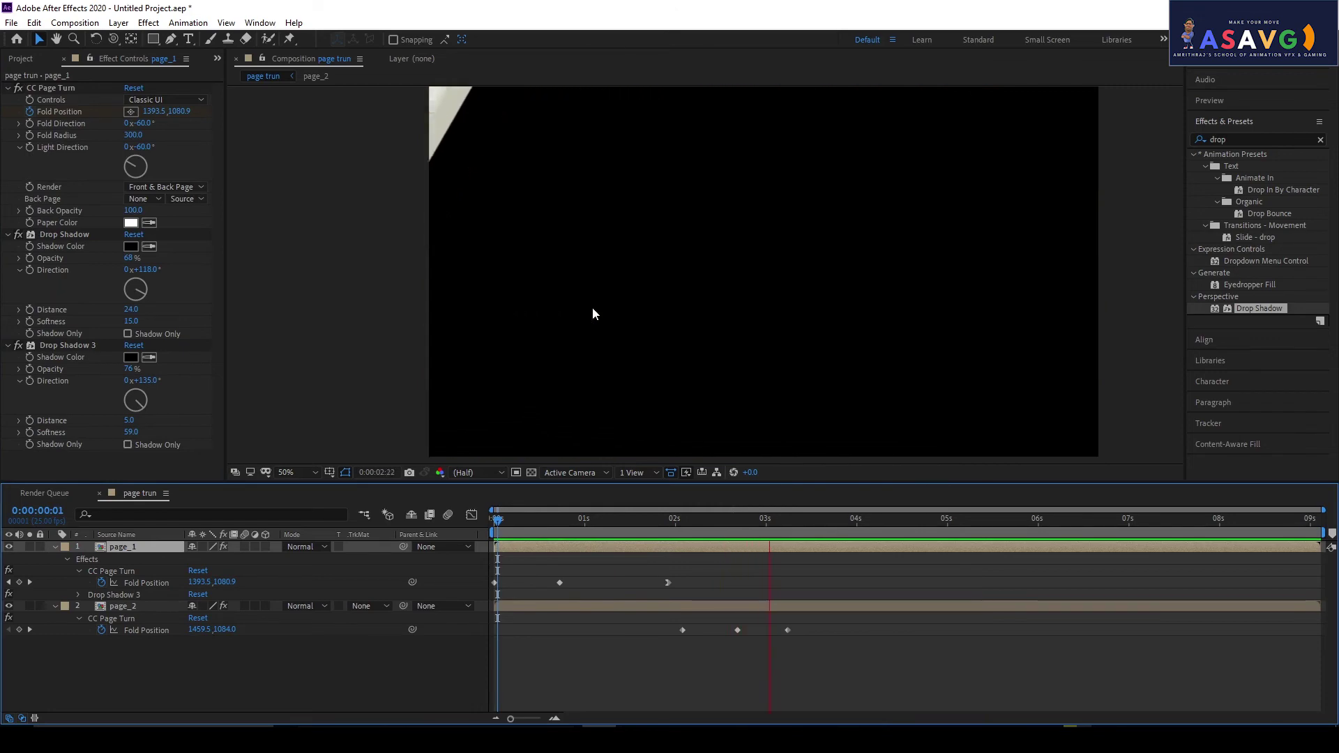
key("space")
key("Home")
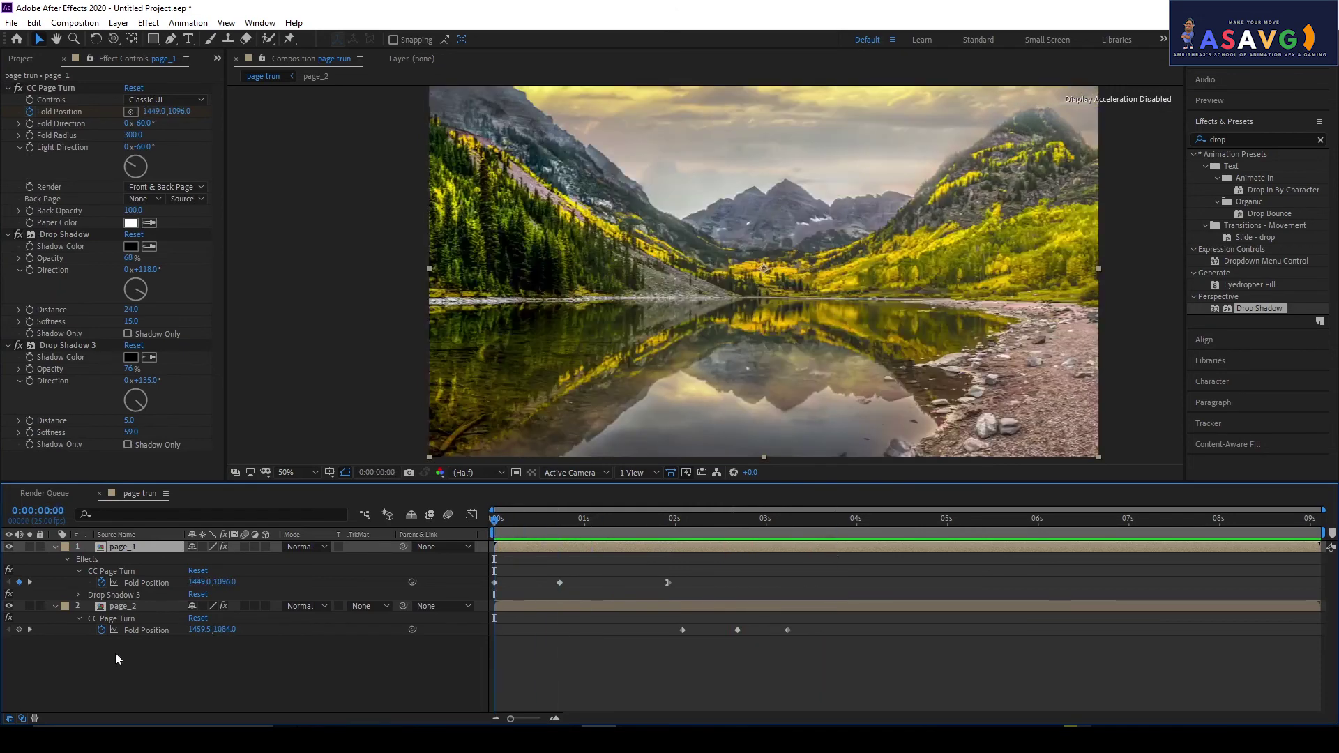
- Create a Dark Gray Solid 1 layer and move it below page_2
right_click(118, 662)
mouse_move(167, 510)
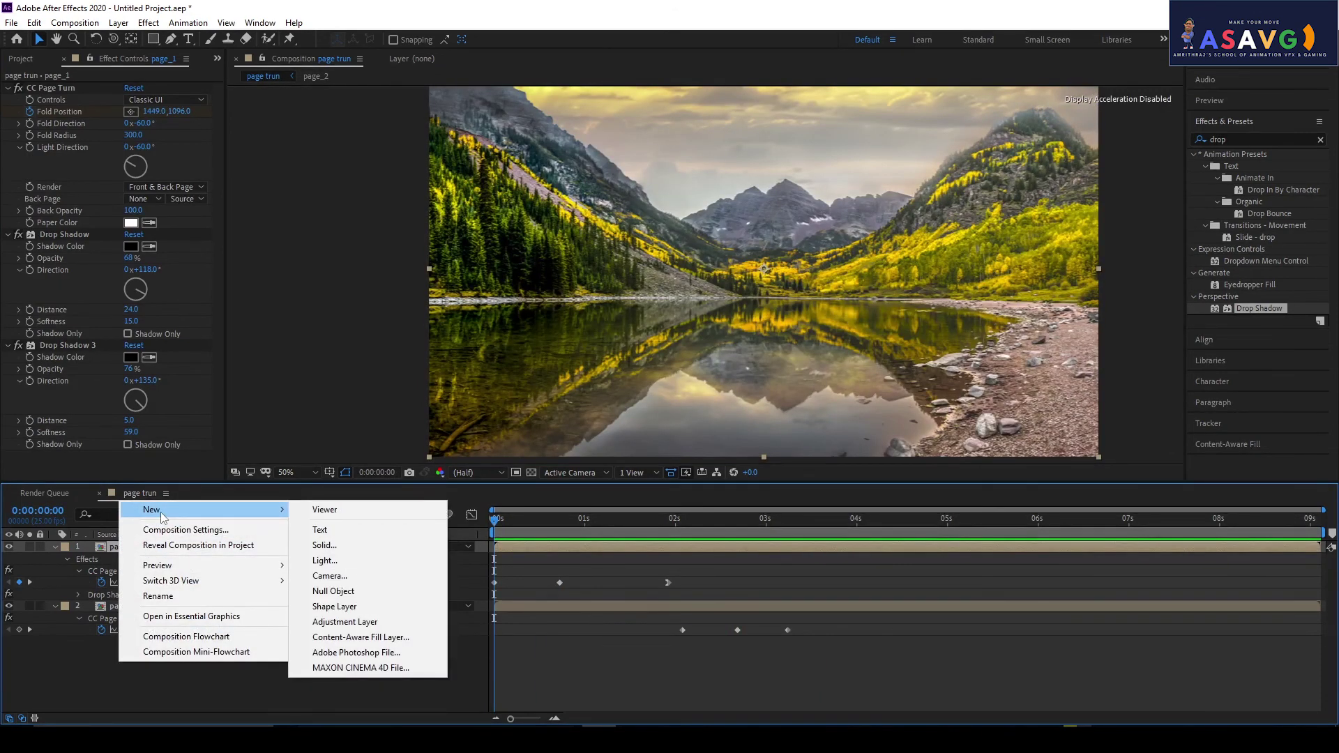
left_click(377, 548)
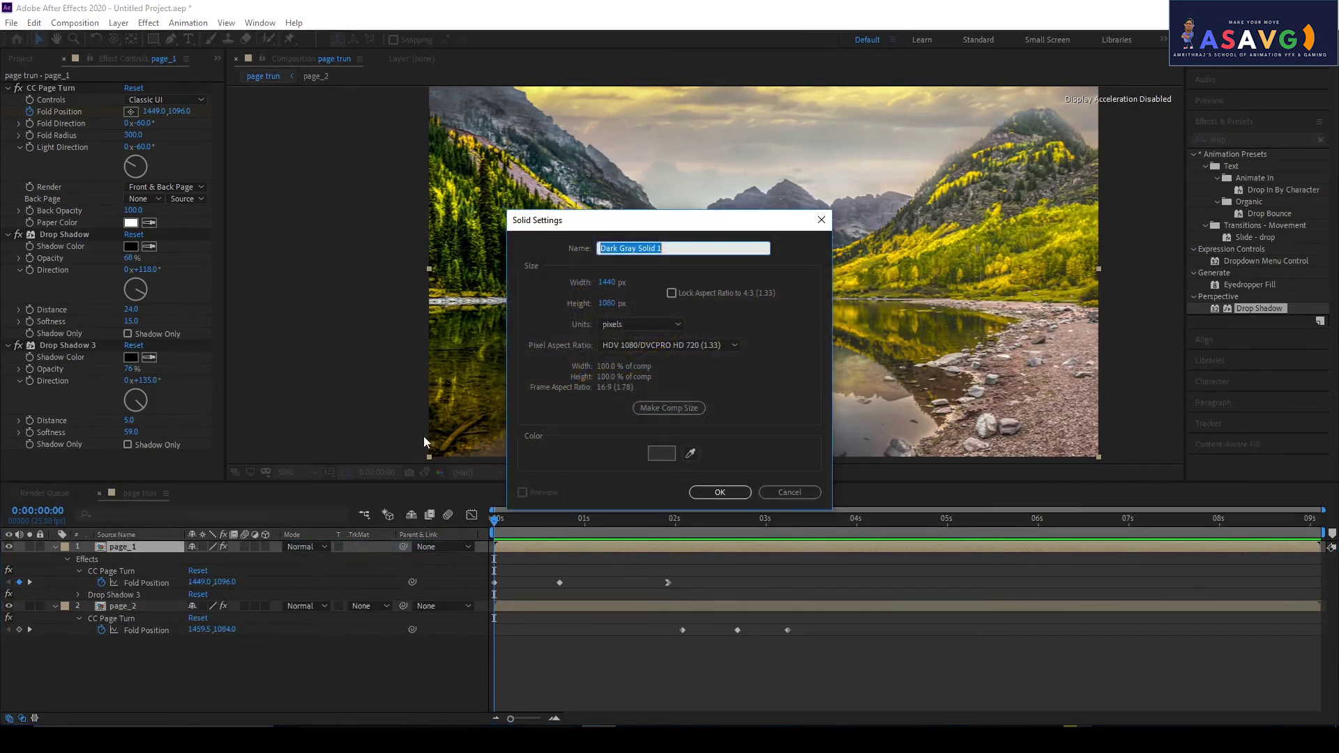
left_click(720, 492)
left_click_drag(145, 551, 160, 667)
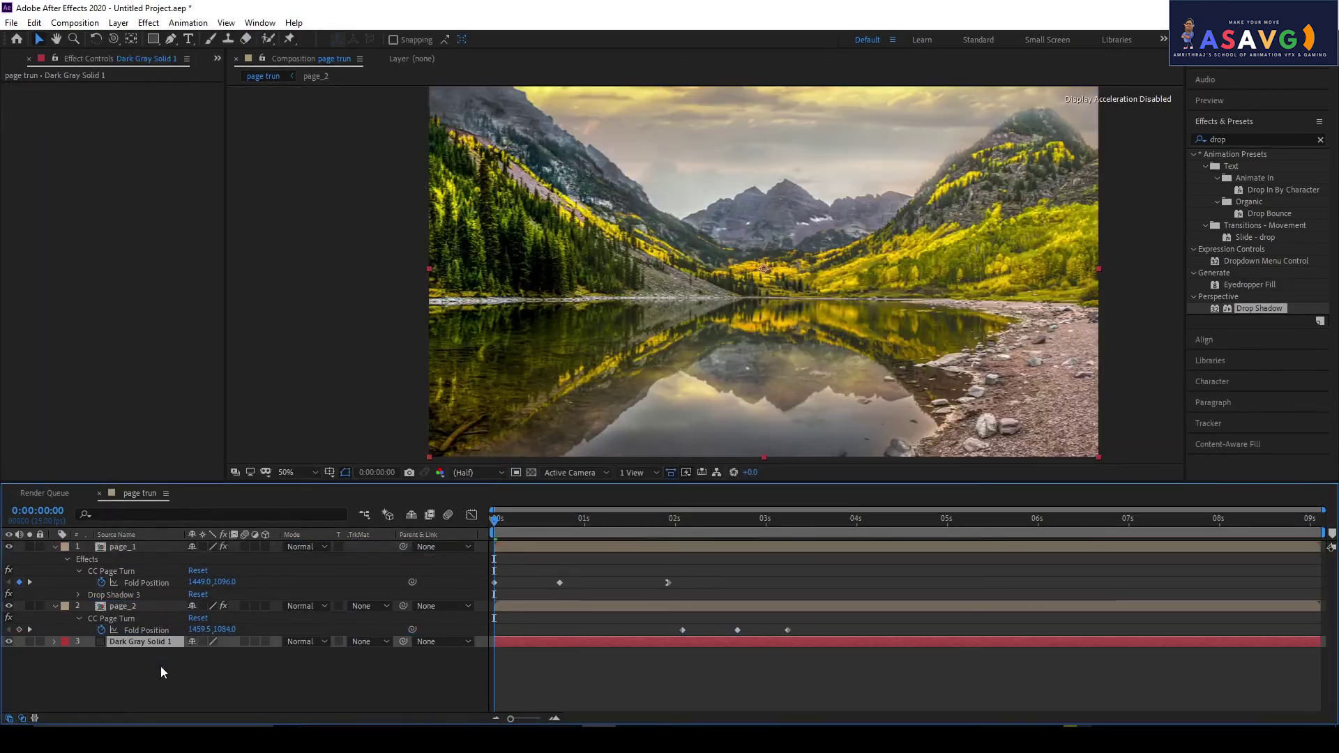
- Preview the page turns over the gray background, then select page_2
left_click_drag(545, 521, 740, 528)
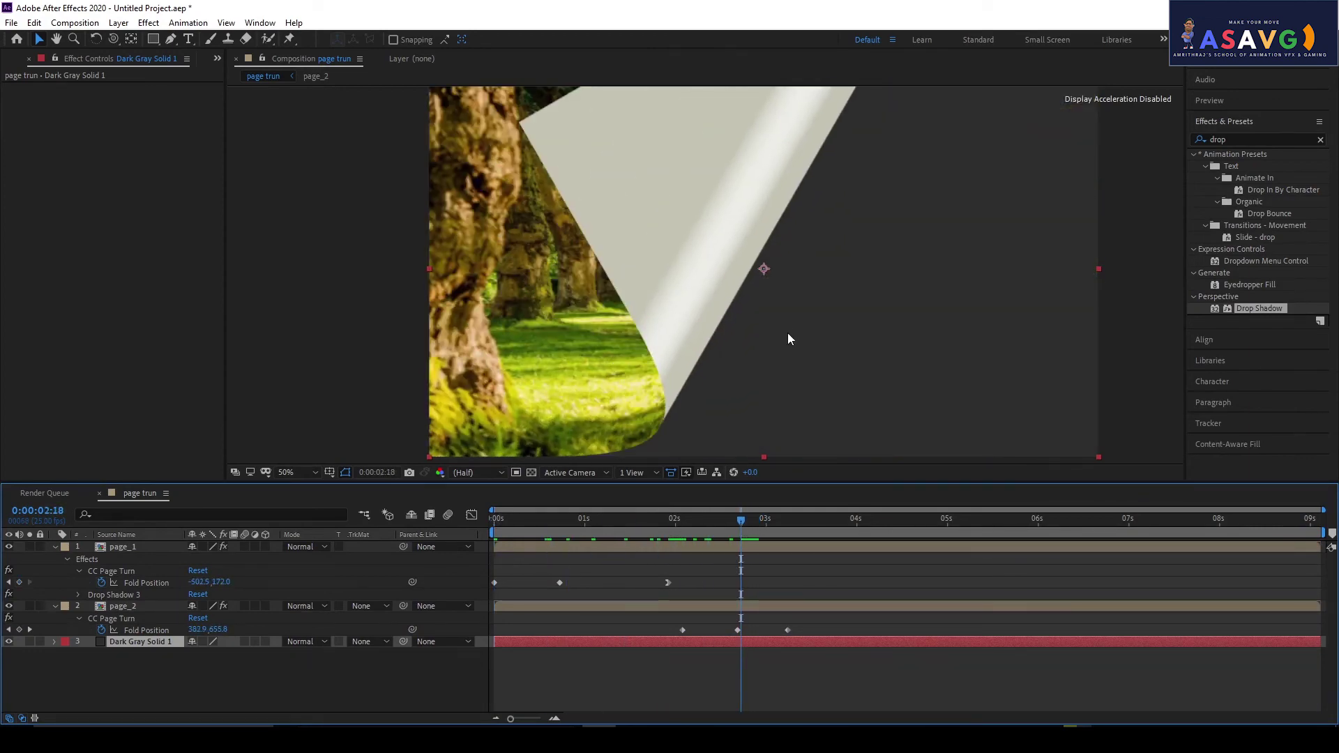
key("space")
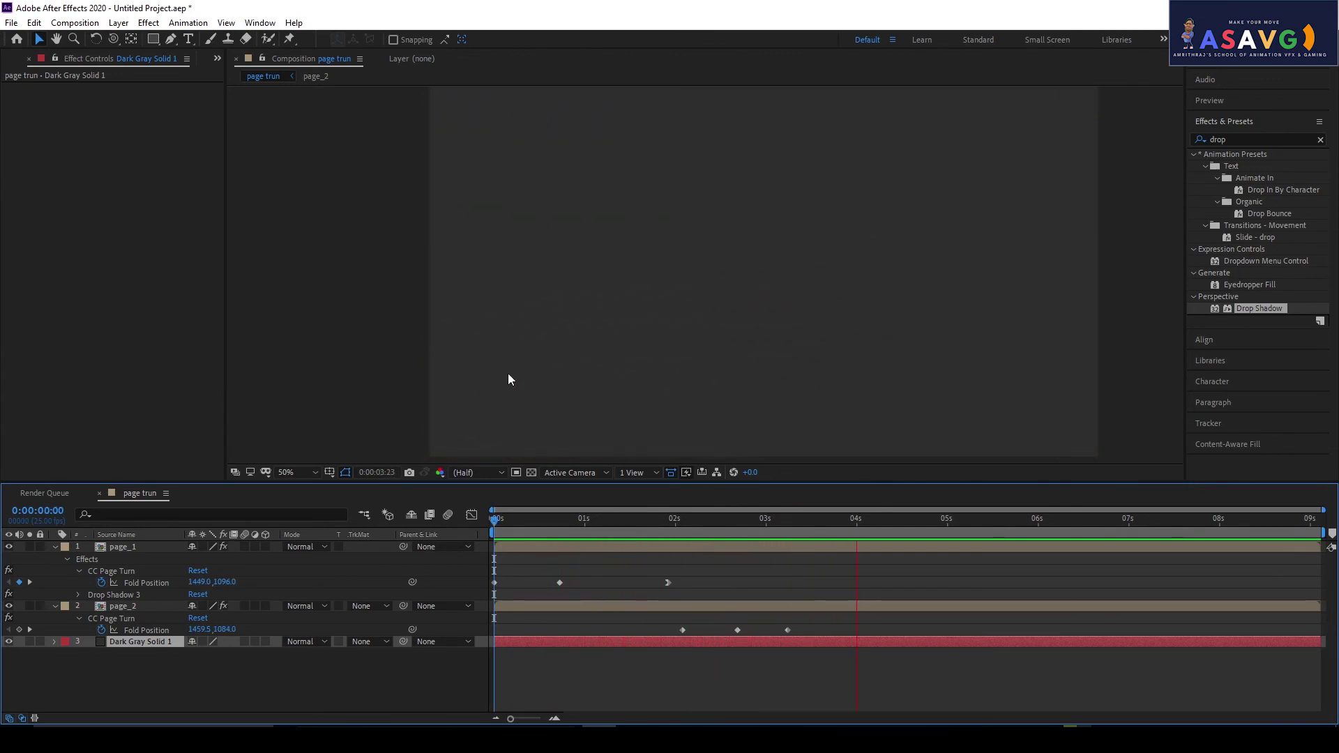
key("space")
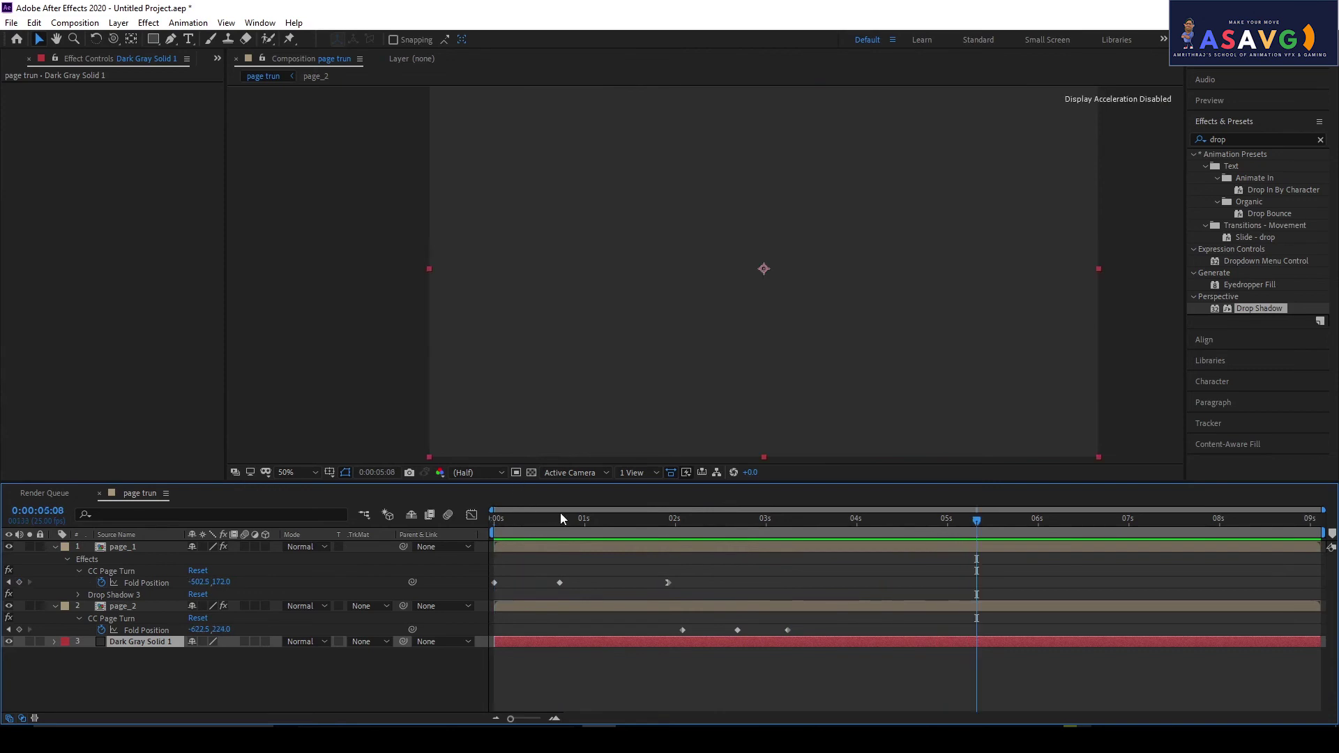
left_click_drag(558, 521, 560, 522)
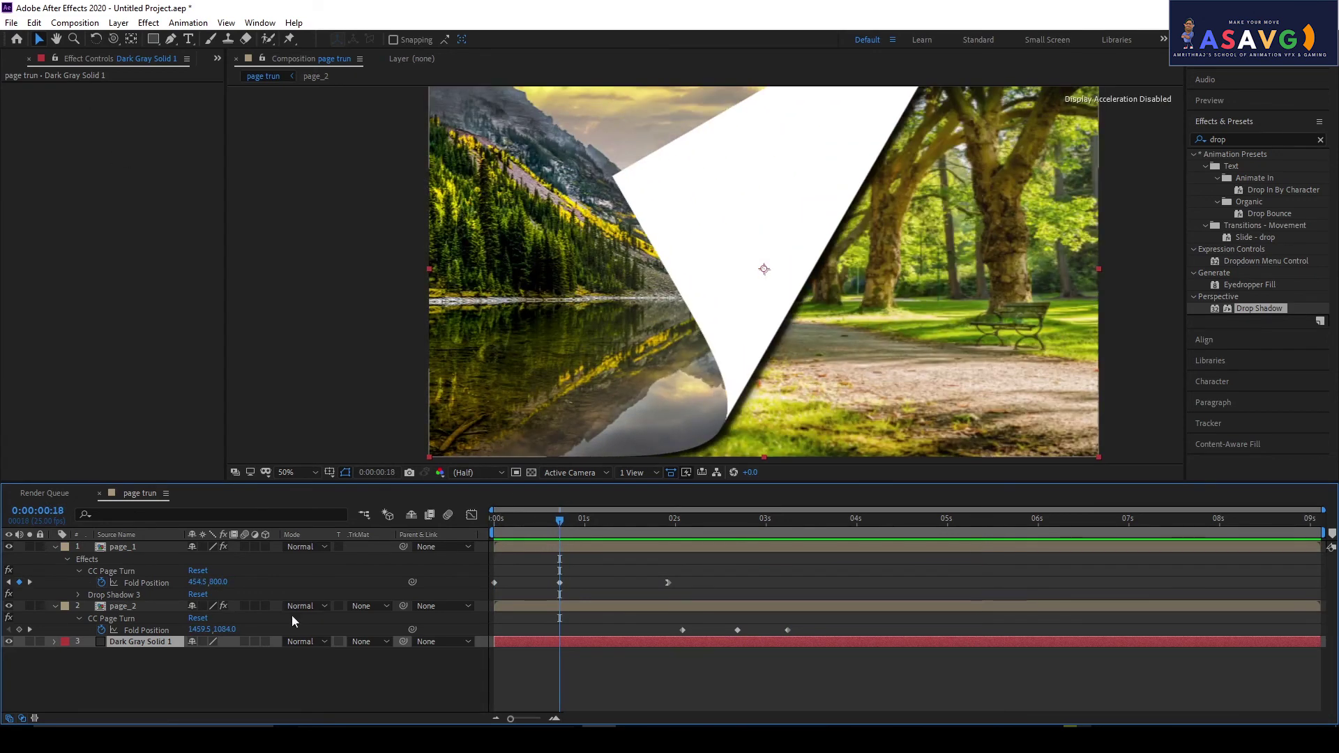
left_click(141, 605)
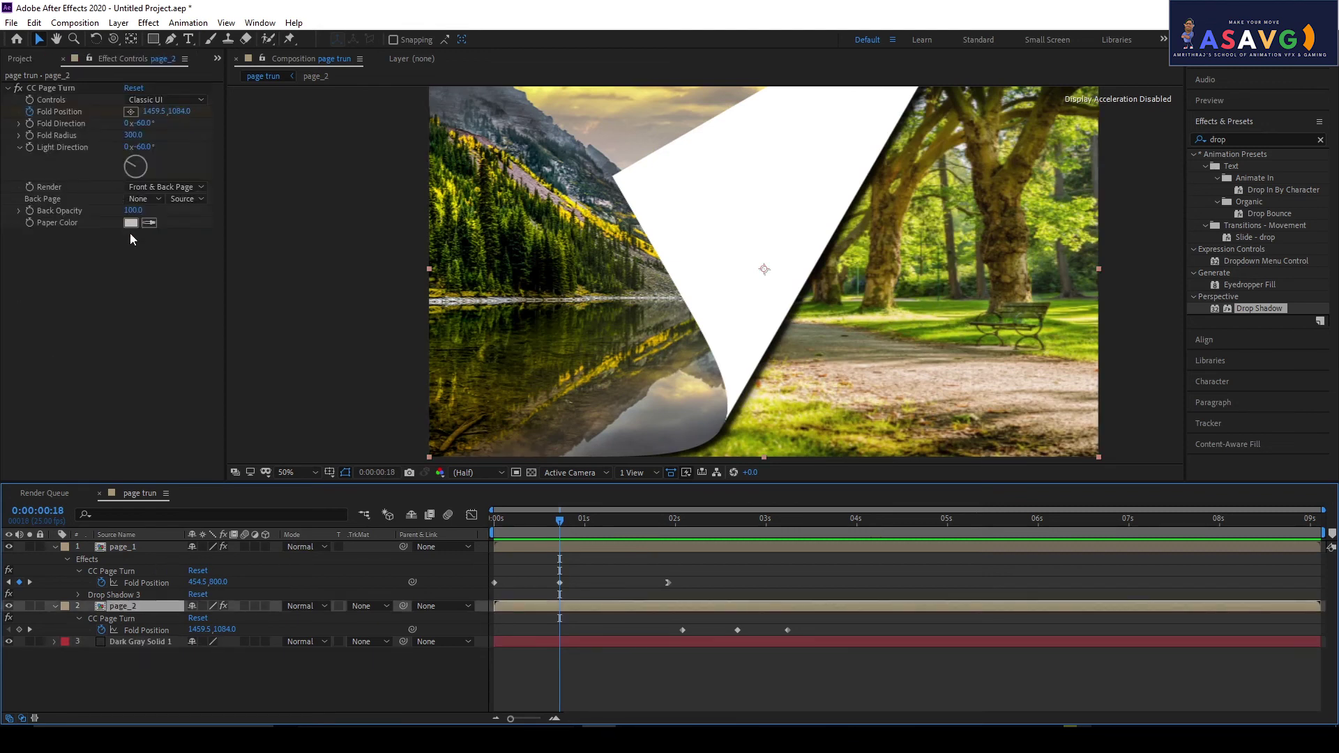
left_click(148, 199)
left_click(169, 248)
key("ctrl+z")
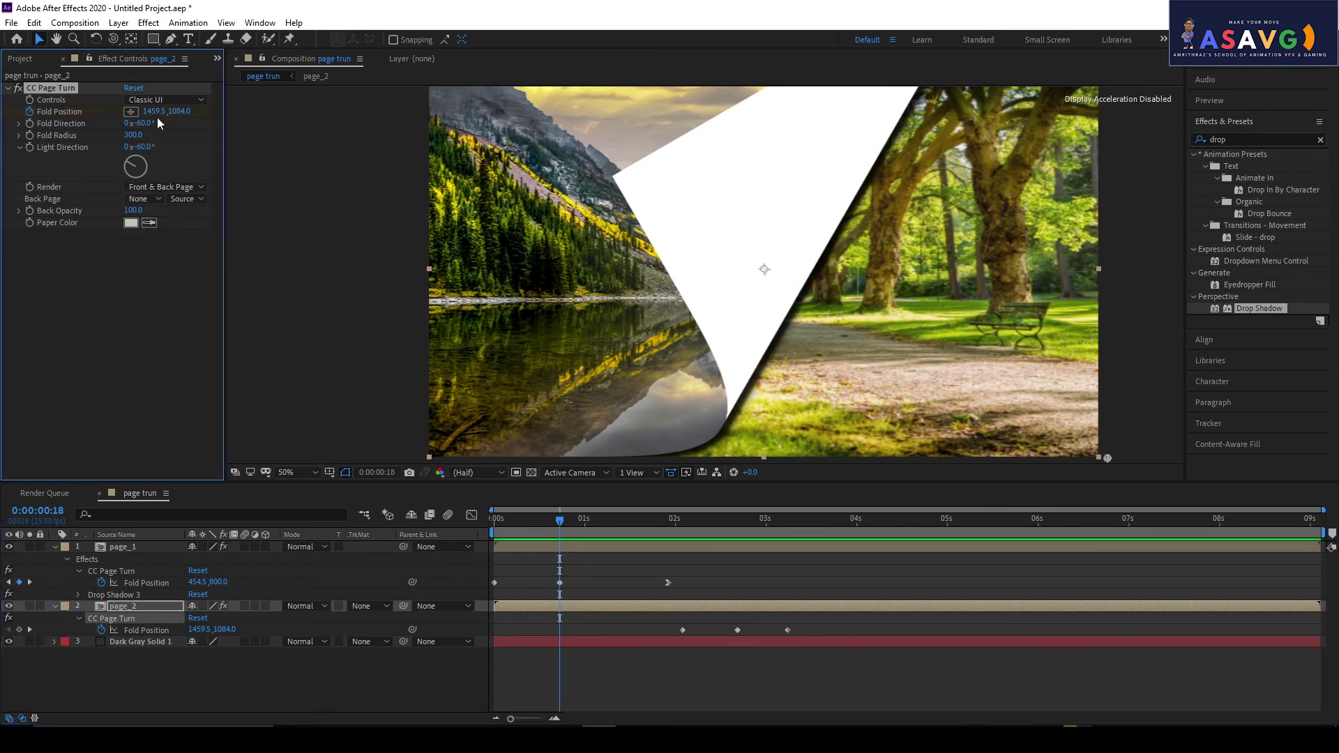
left_click_drag(180, 111, 226, 106)
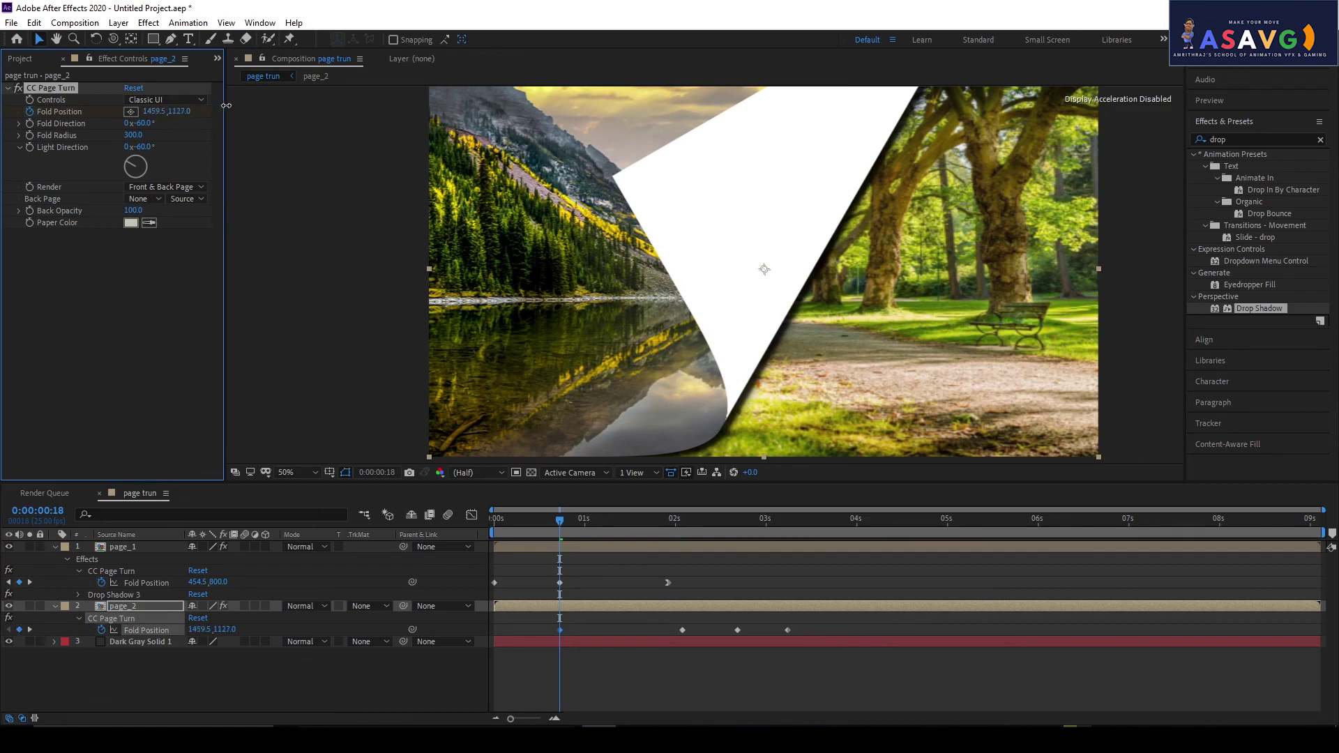
key("ctrl+z")
left_click_drag(137, 123, 185, 122)
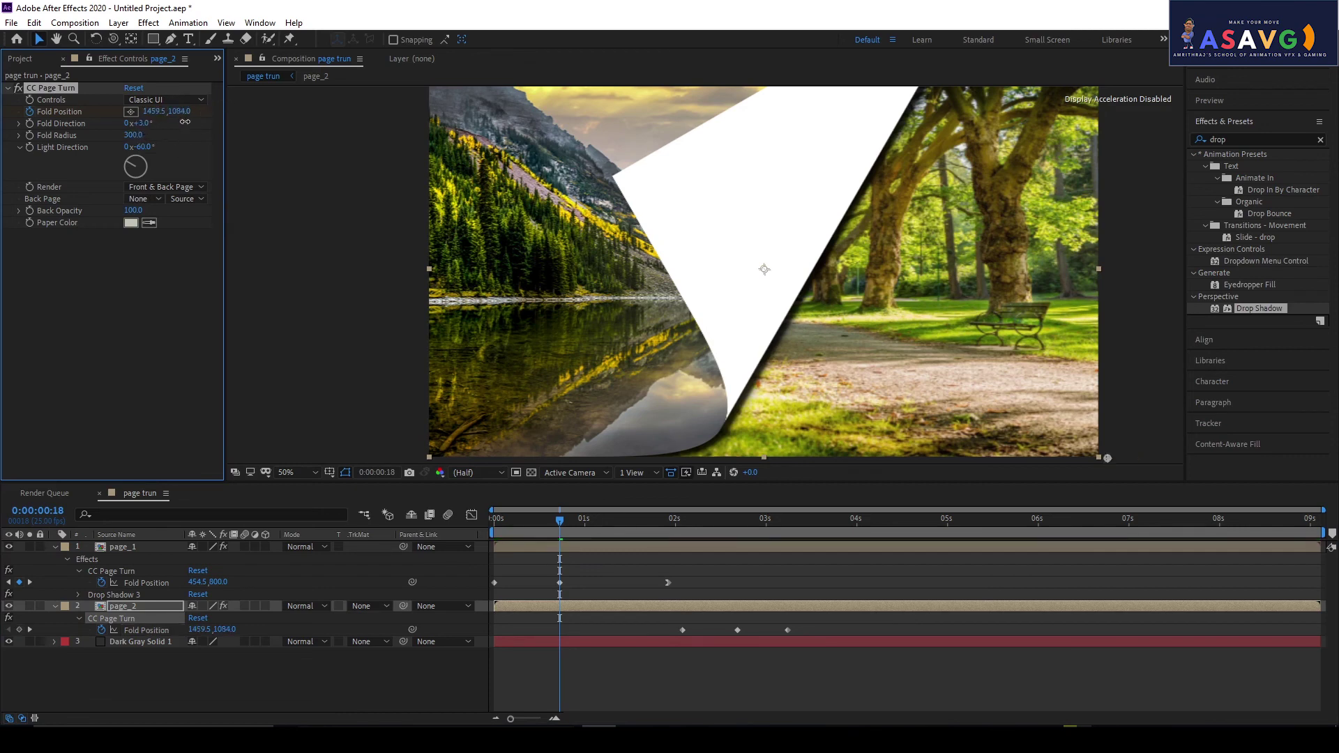
key("ctrl+z")
left_click_drag(537, 526, 544, 523)
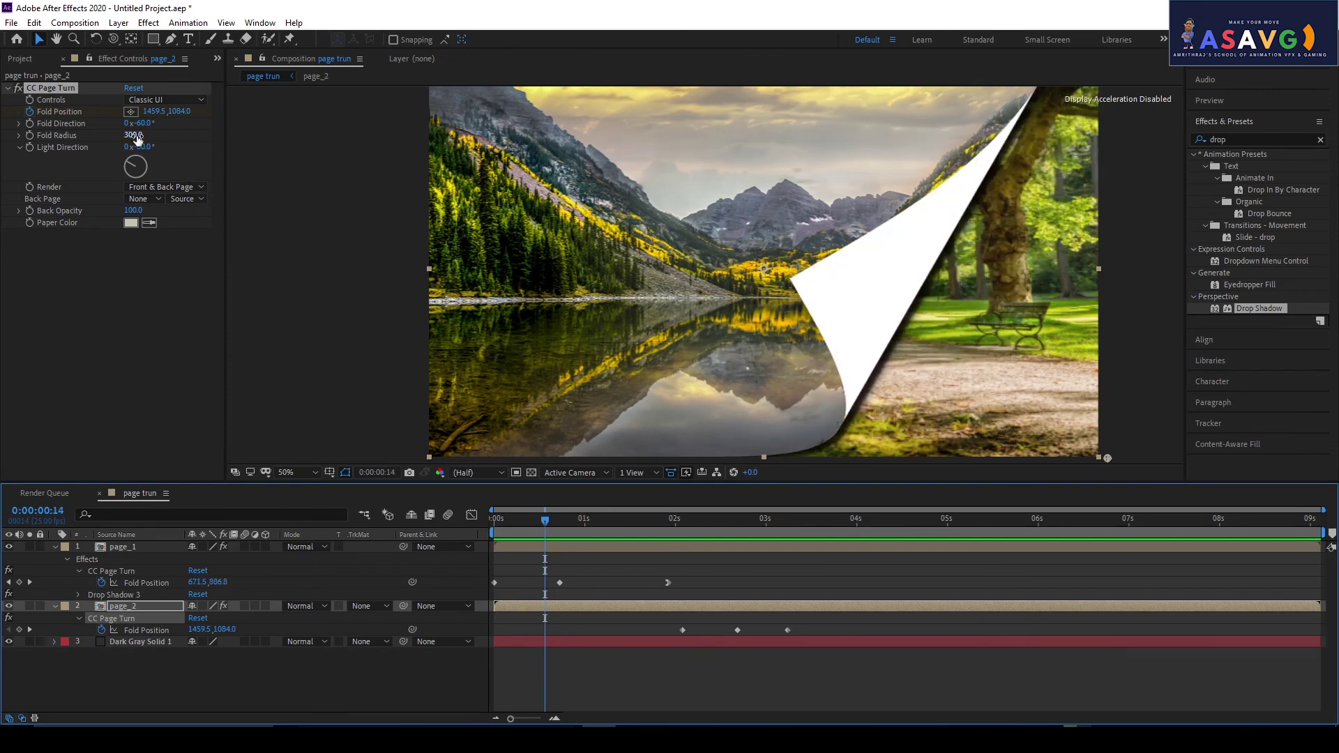
left_click_drag(137, 137, 150, 132)
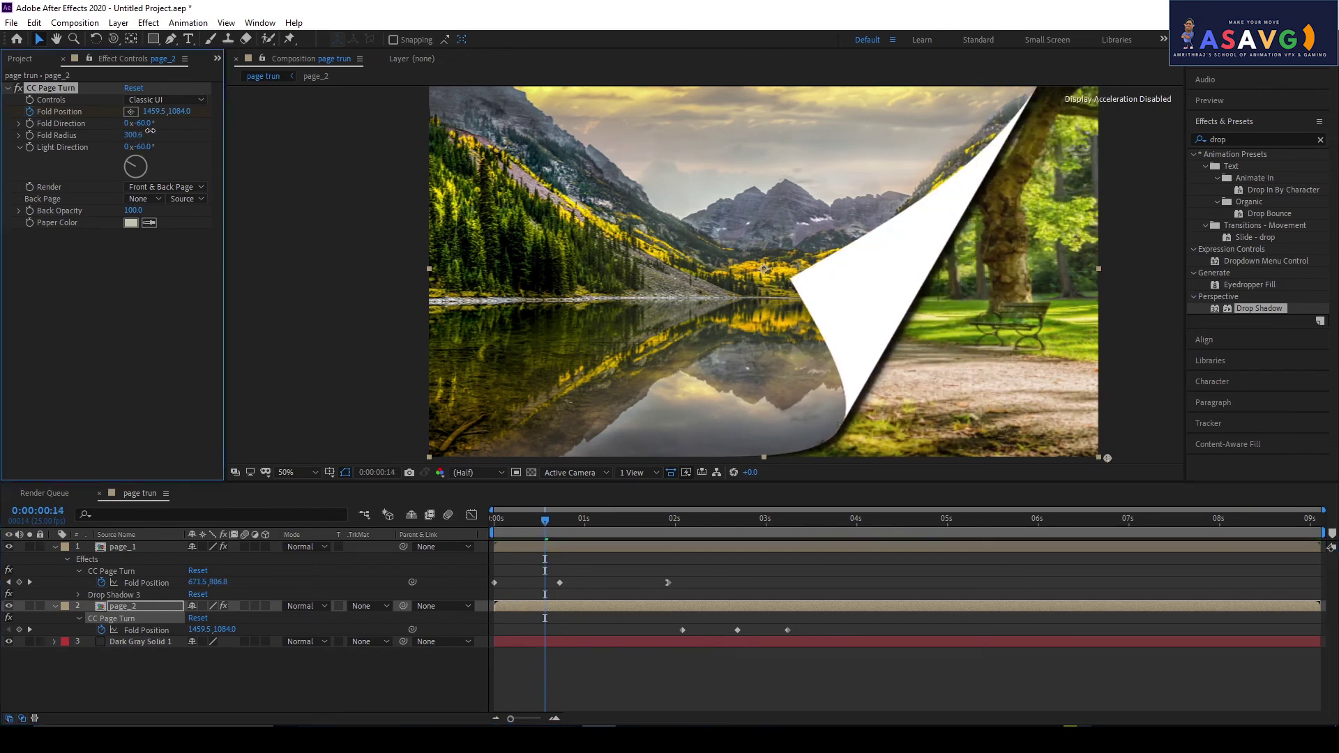
key("ctrl+z")
left_click(147, 605)
left_click(129, 551)
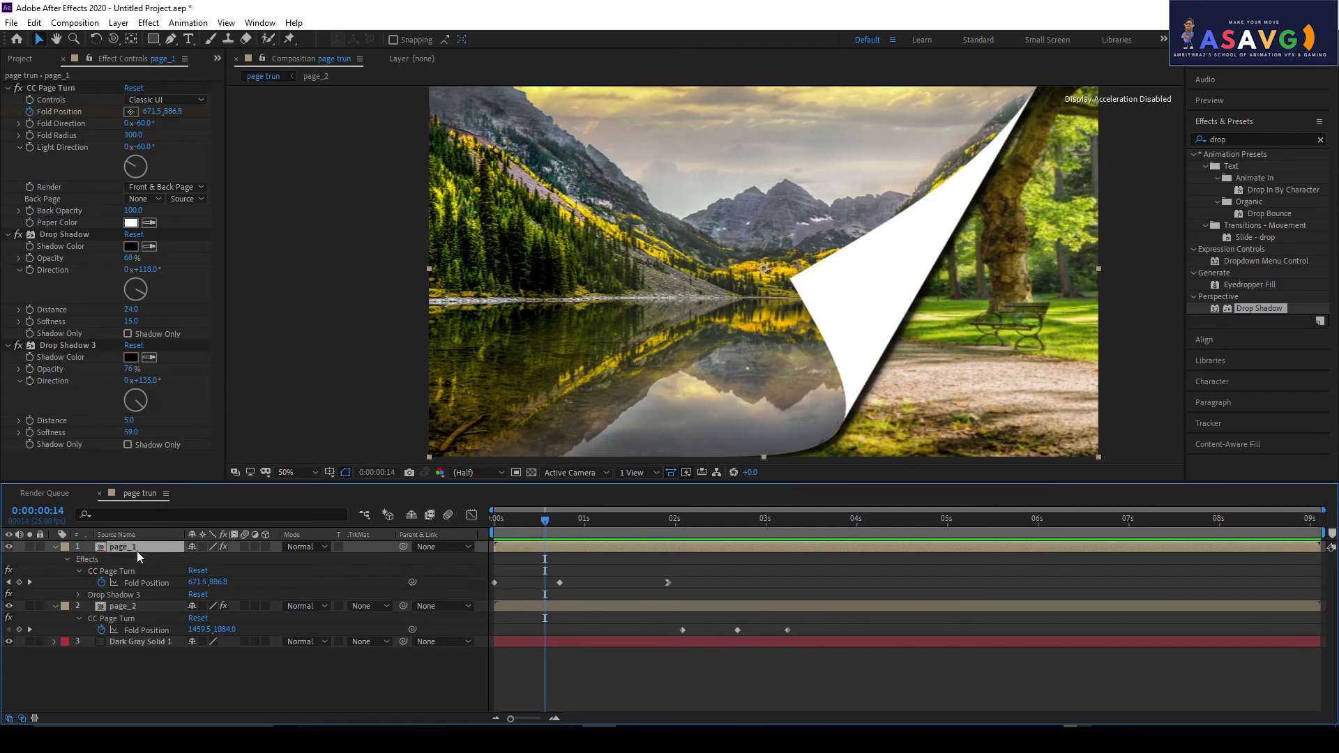
mouse_move(134, 135)
left_mouse_down()
mouse_move(115, 141)
mouse_move(142, 174)
left_mouse_up()
key("ctrl+z")
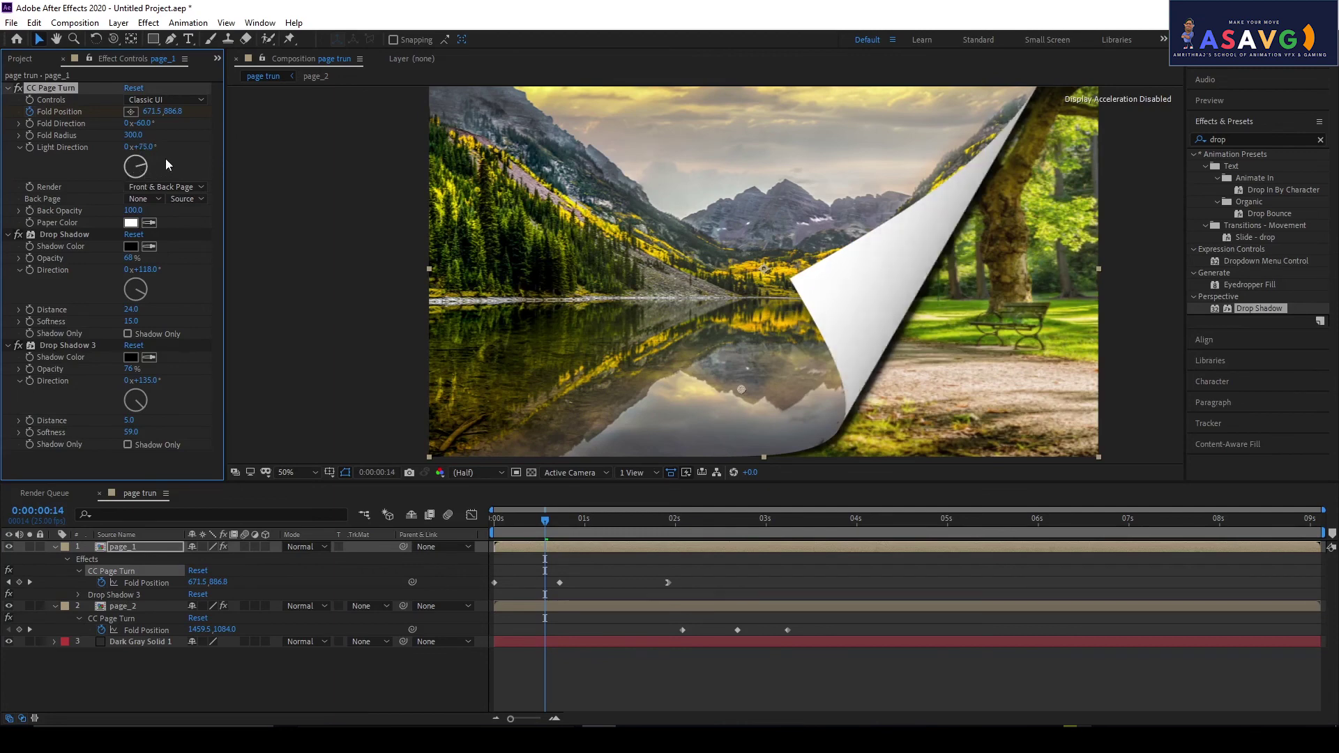
key("ctrl+z")
mouse_move(139, 123)
left_mouse_down()
mouse_move(17, 168)
mouse_move(171, 170)
mouse_move(50, 149)
left_mouse_up()
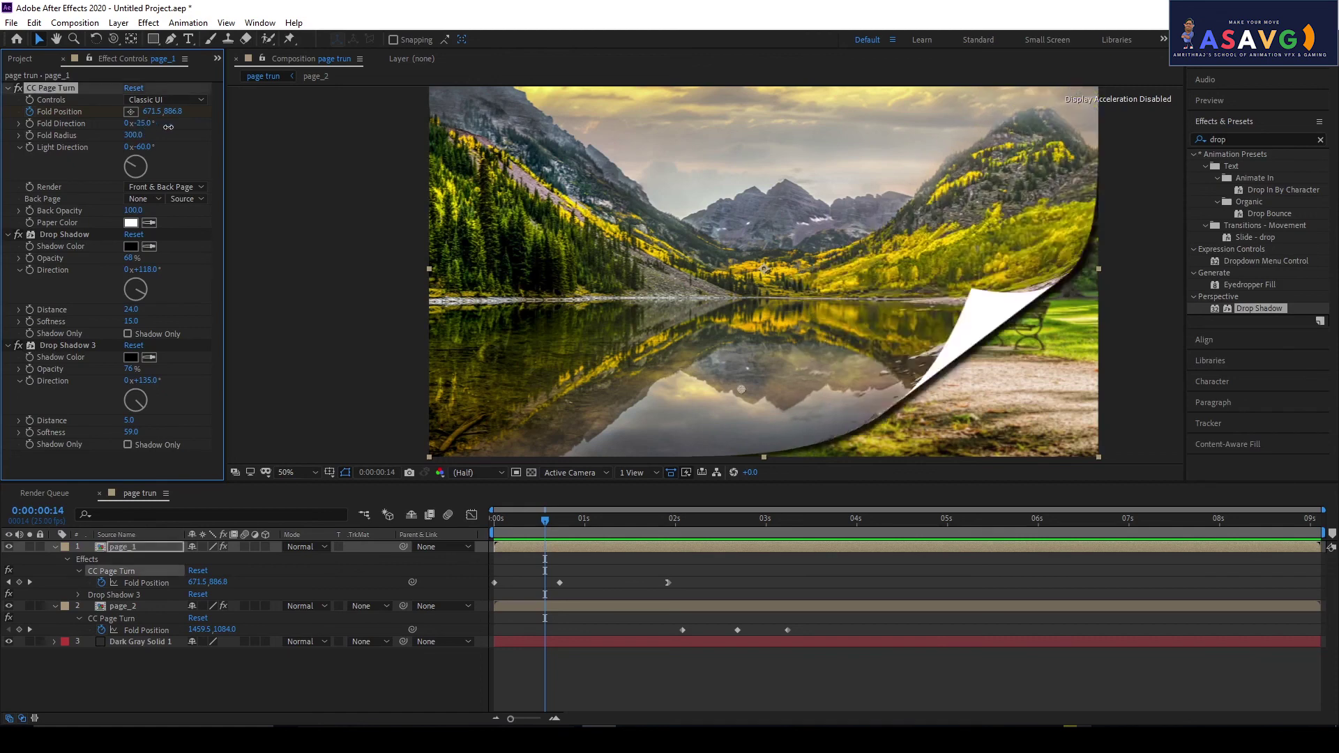
left_click_drag(141, 129, 142, 129)
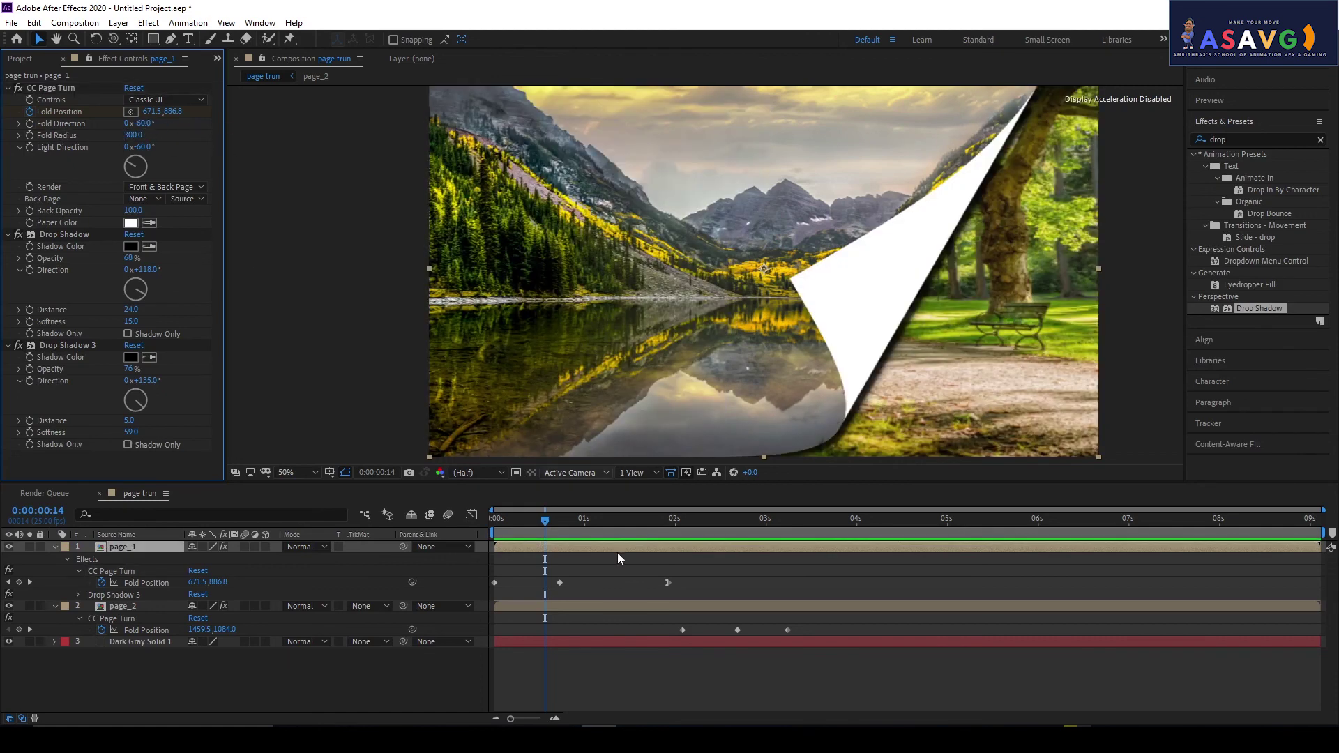
left_click_drag(554, 524, 560, 546)
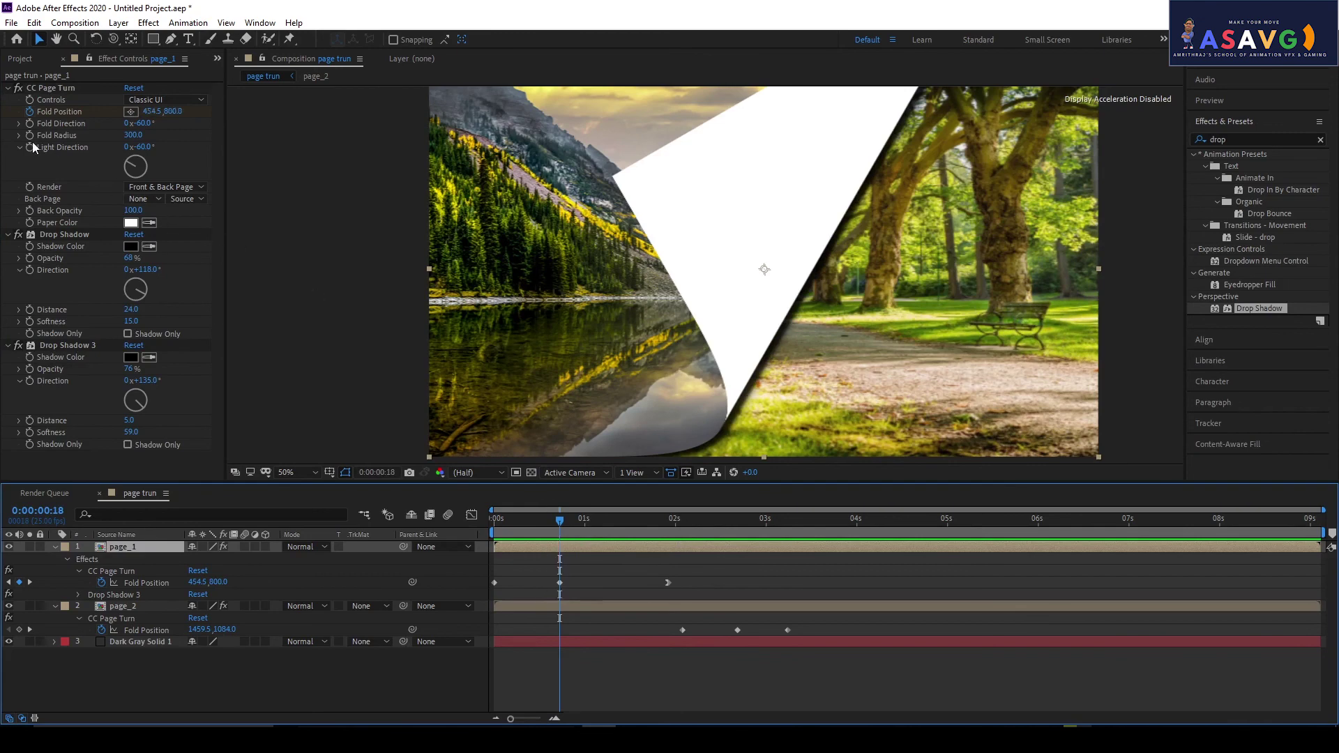
- Try a wider fold radius and flatter fold direction on page_1, undoing both
left_click(32, 145)
left_click(581, 528)
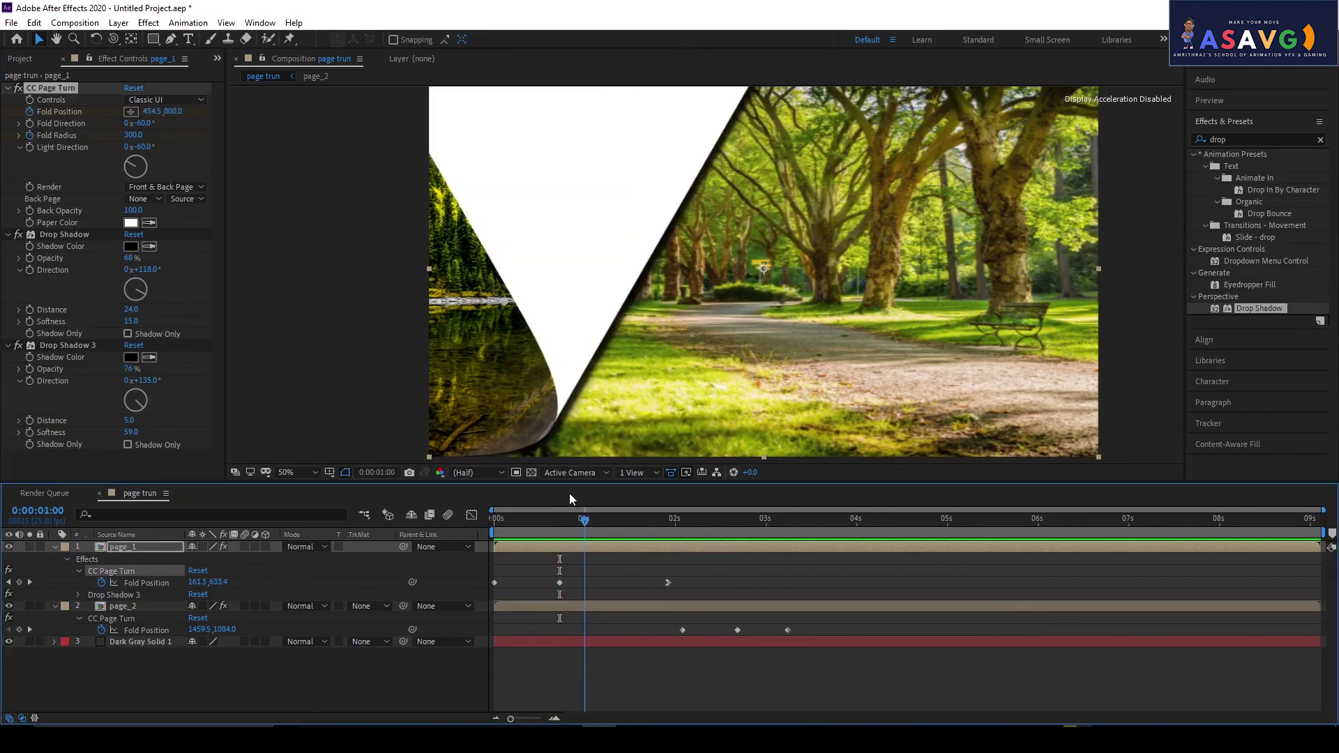
left_click_drag(156, 141, 188, 159)
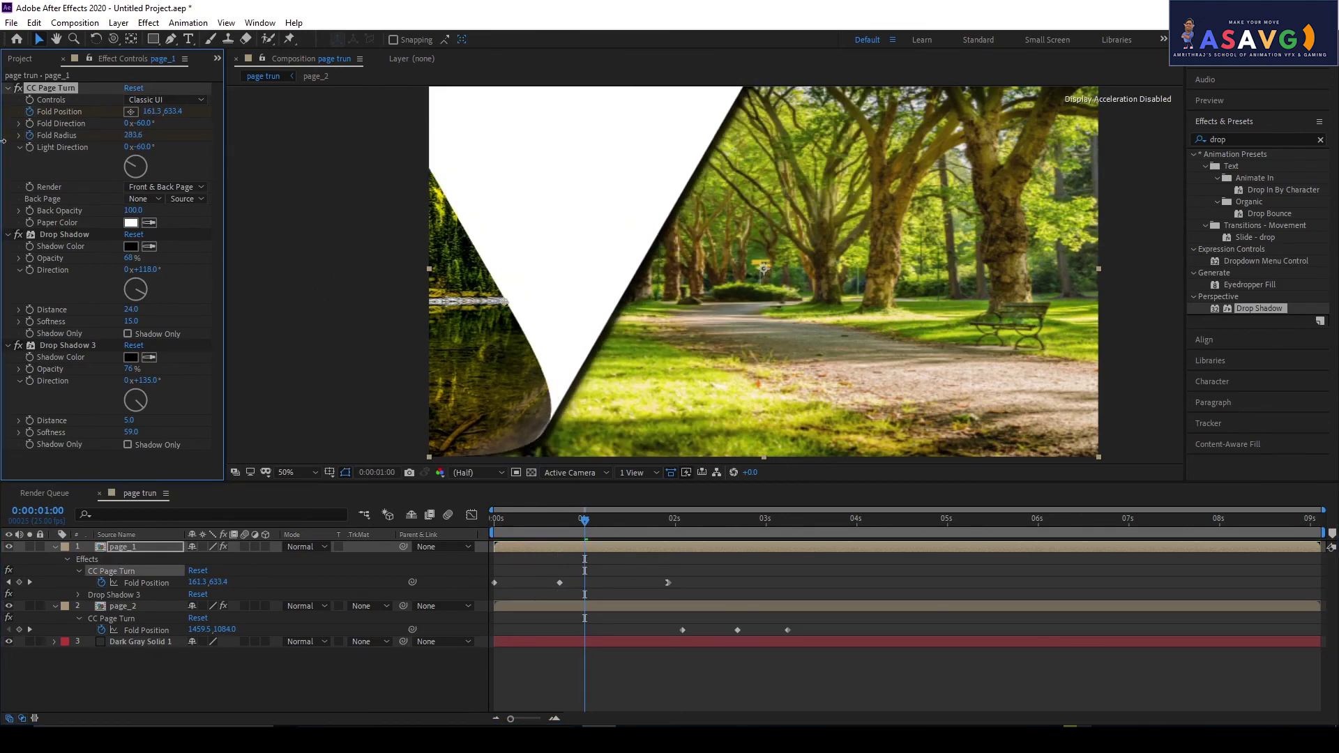
key("ctrl+z")
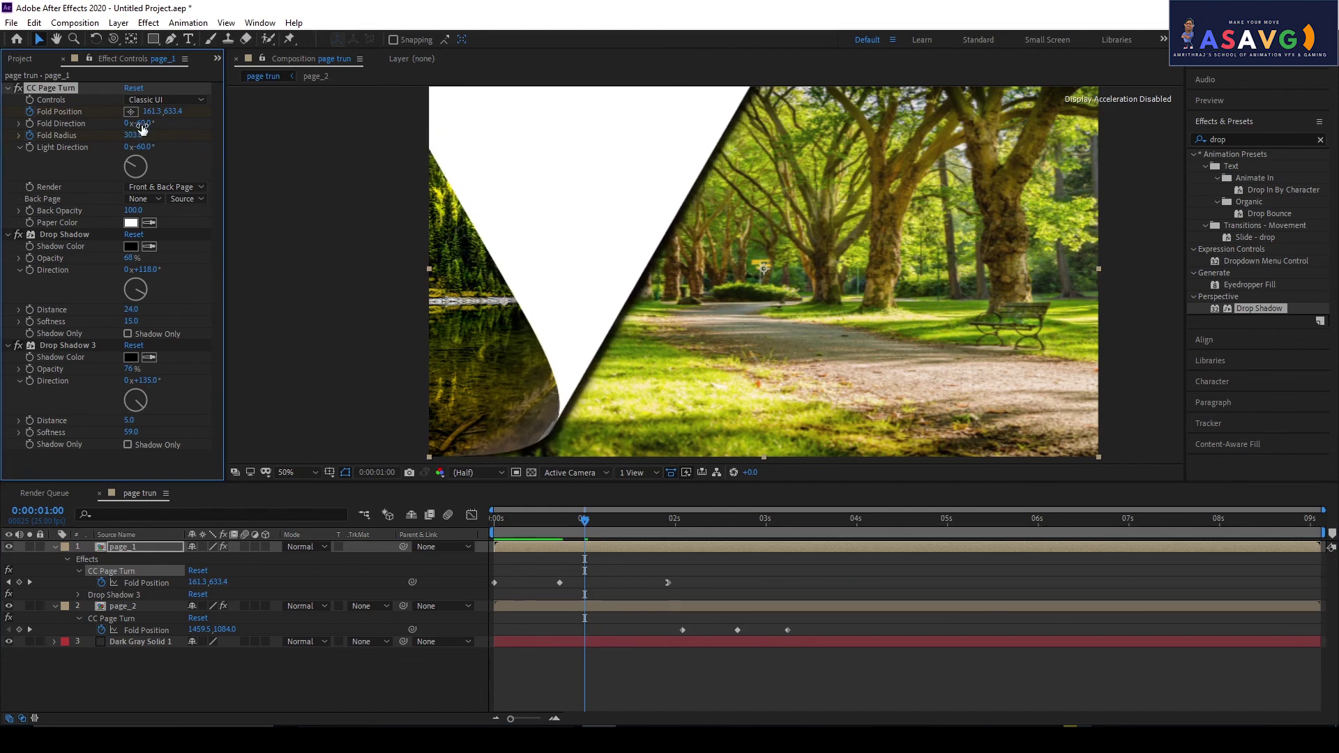
left_click_drag(136, 123, 185, 128)
key("ctrl+z")
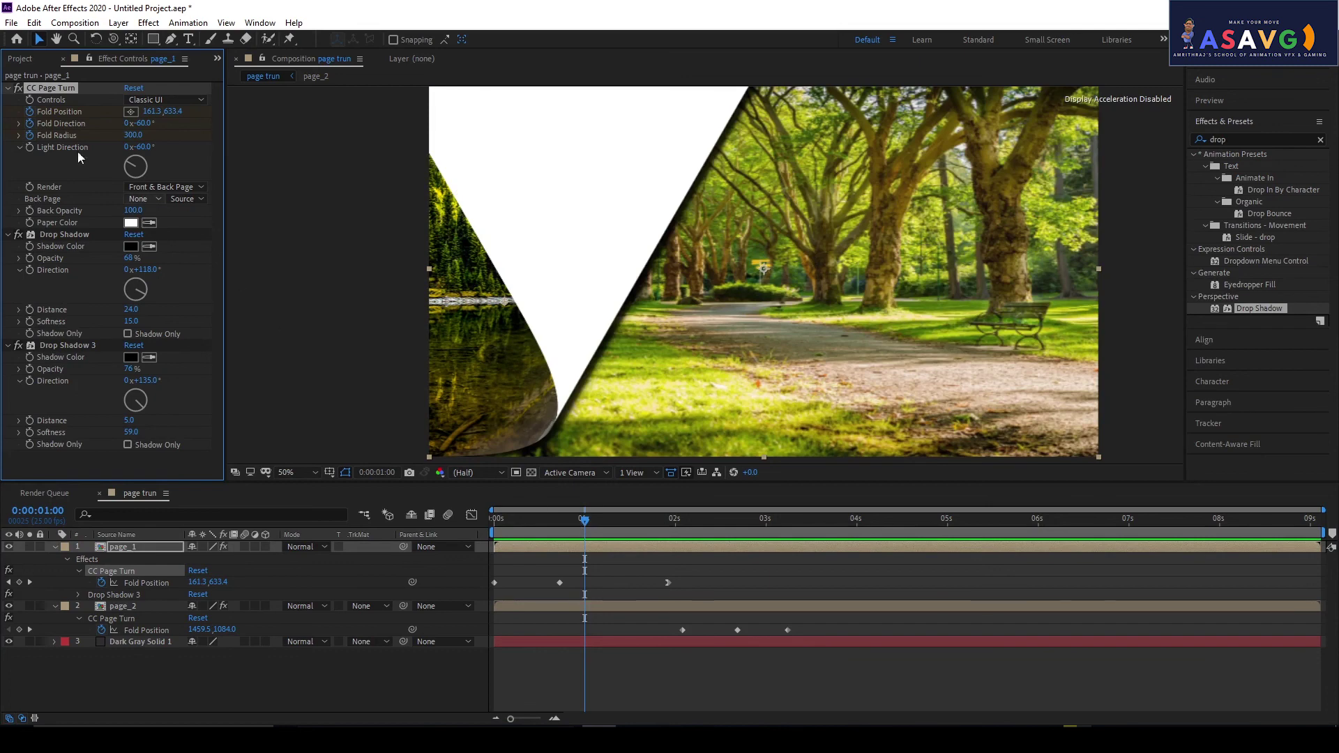
- Test a -14° fold direction at 1:06, undo it, and replay from the start
right_click(79, 129)
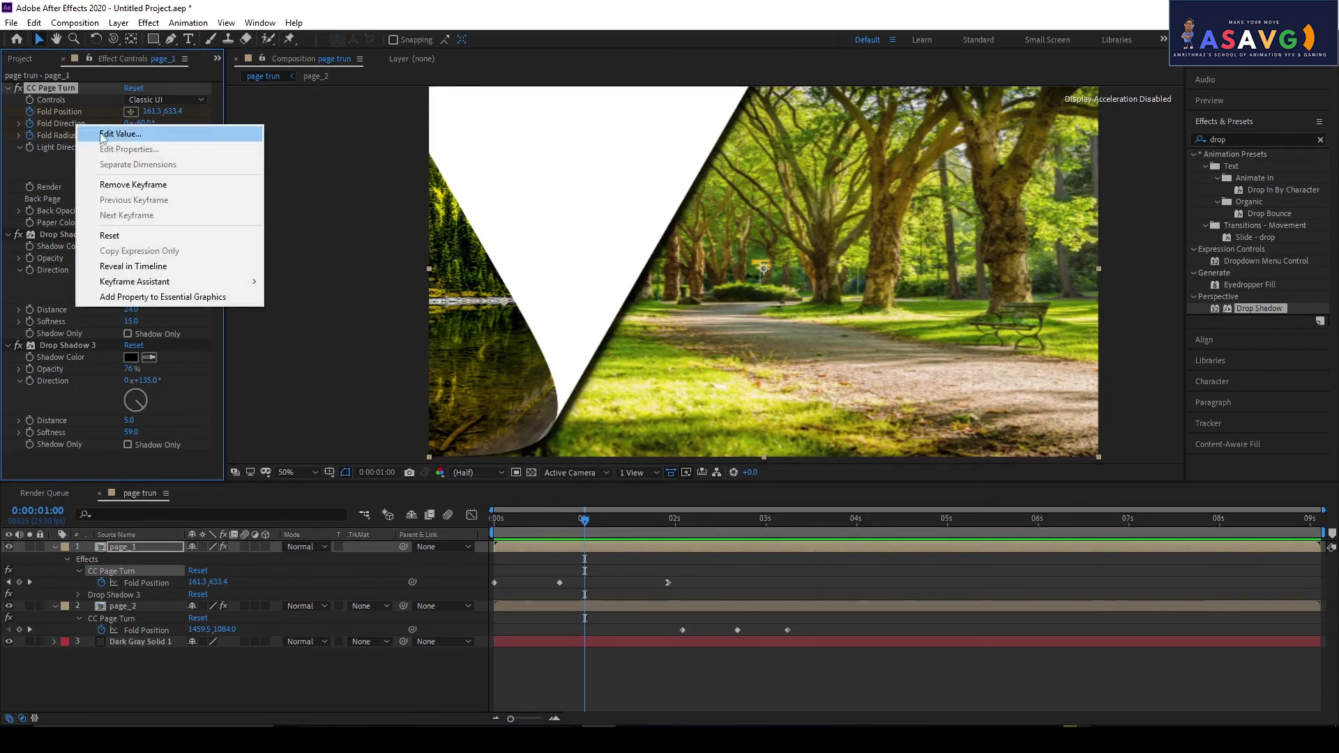
right_click(63, 127)
right_click(63, 127)
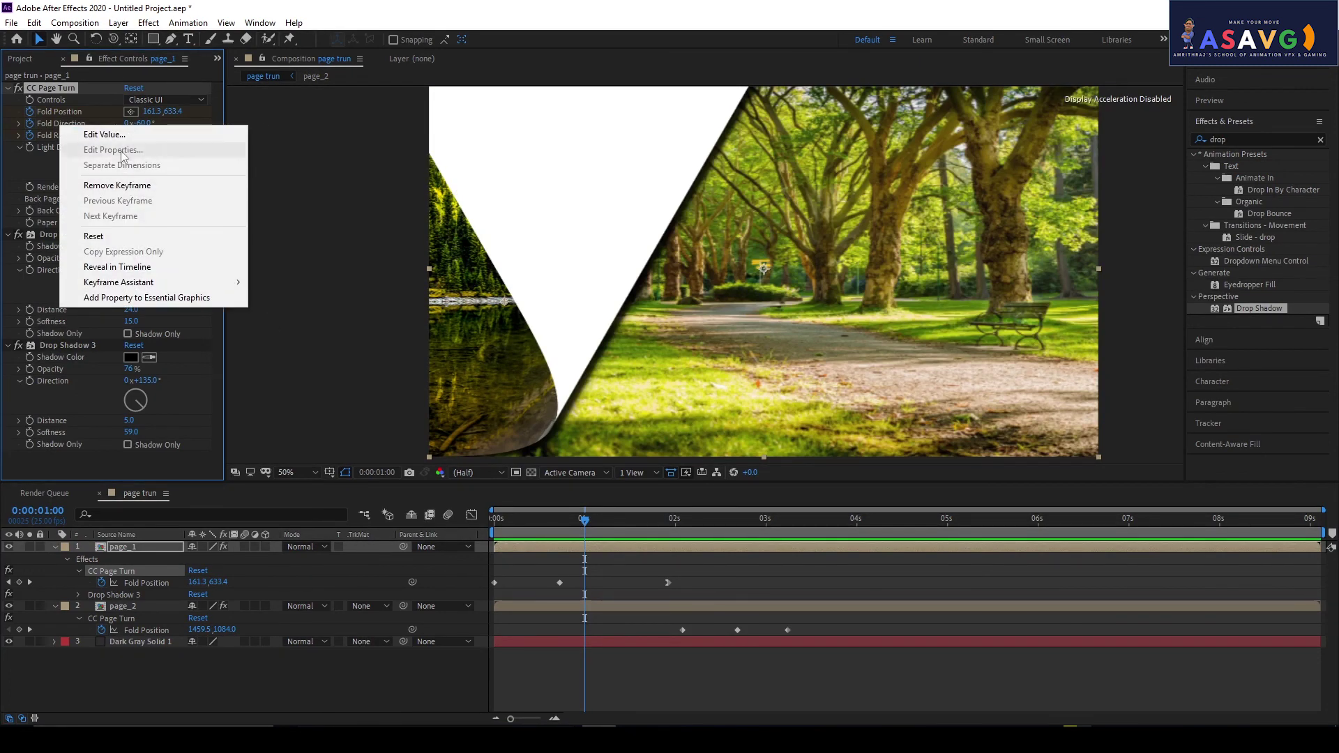
left_click(594, 523)
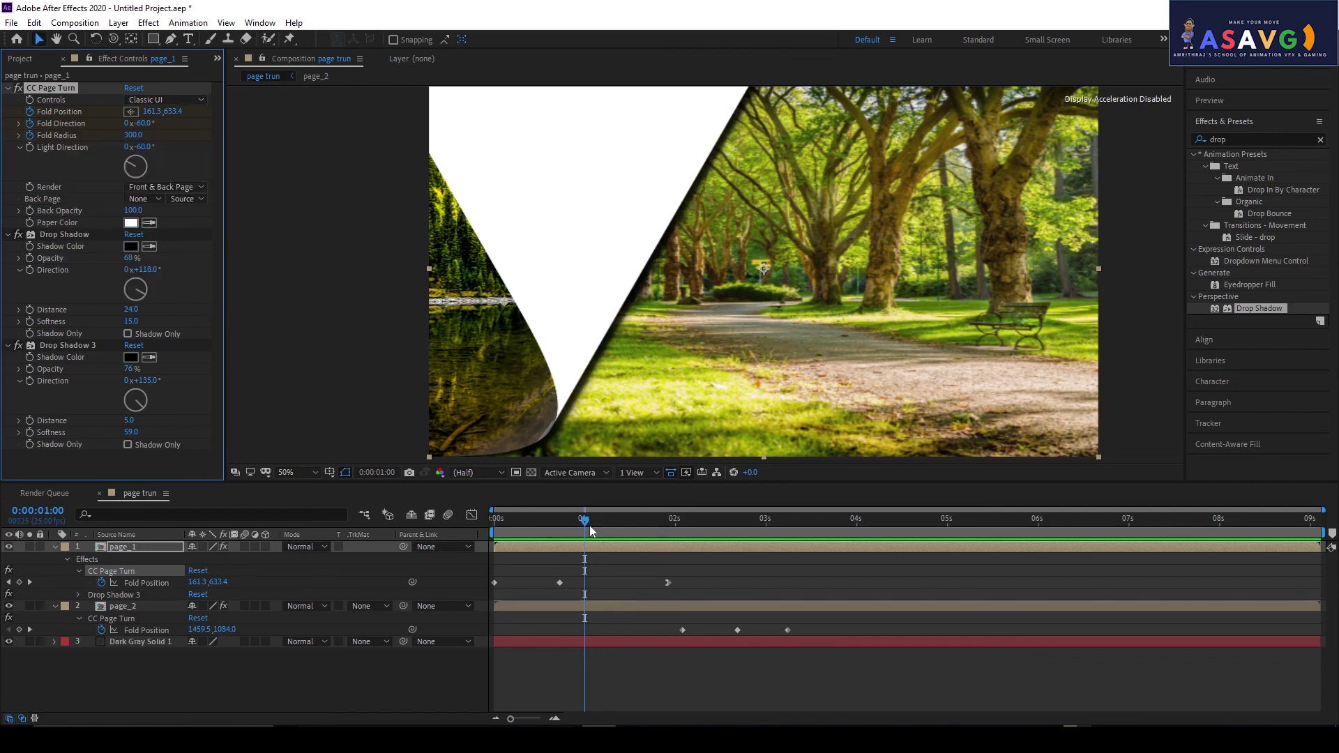
left_click(606, 519)
left_click_drag(140, 127, 402, 417)
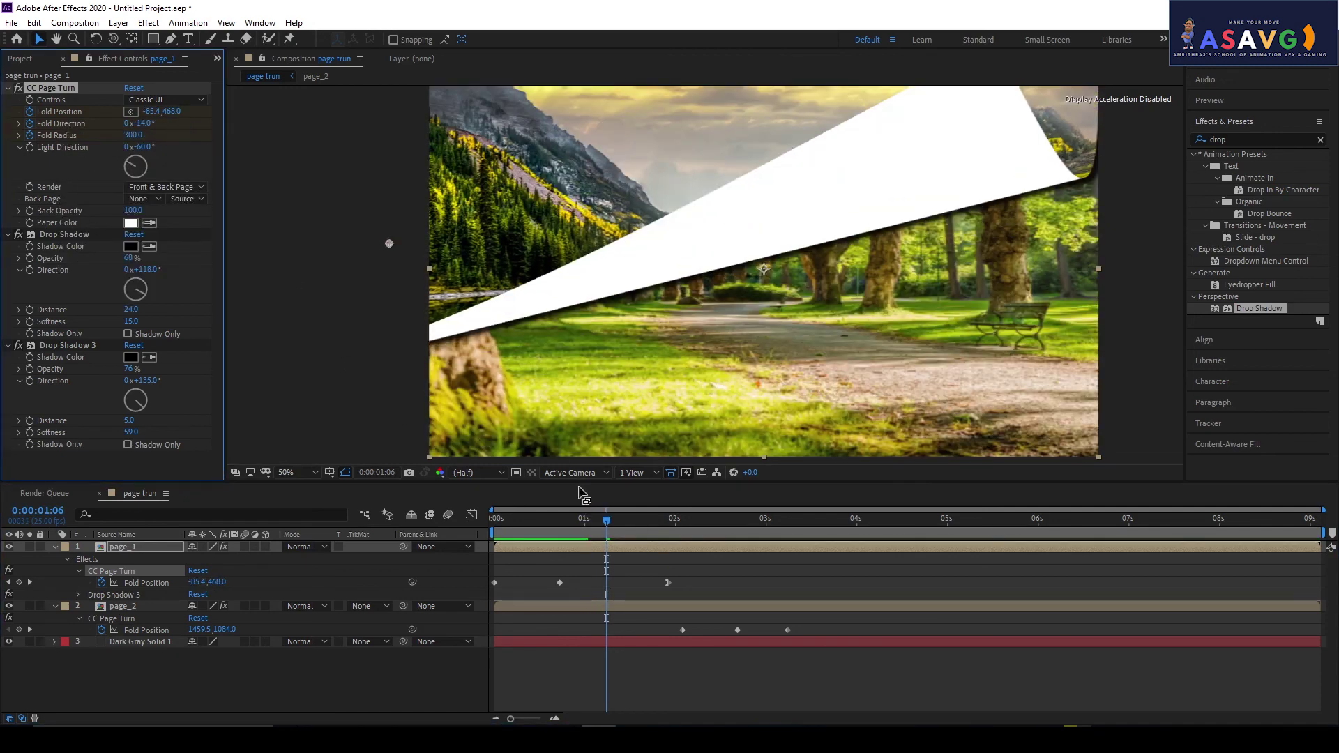
left_click_drag(589, 519, 623, 523)
key("ctrl+z")
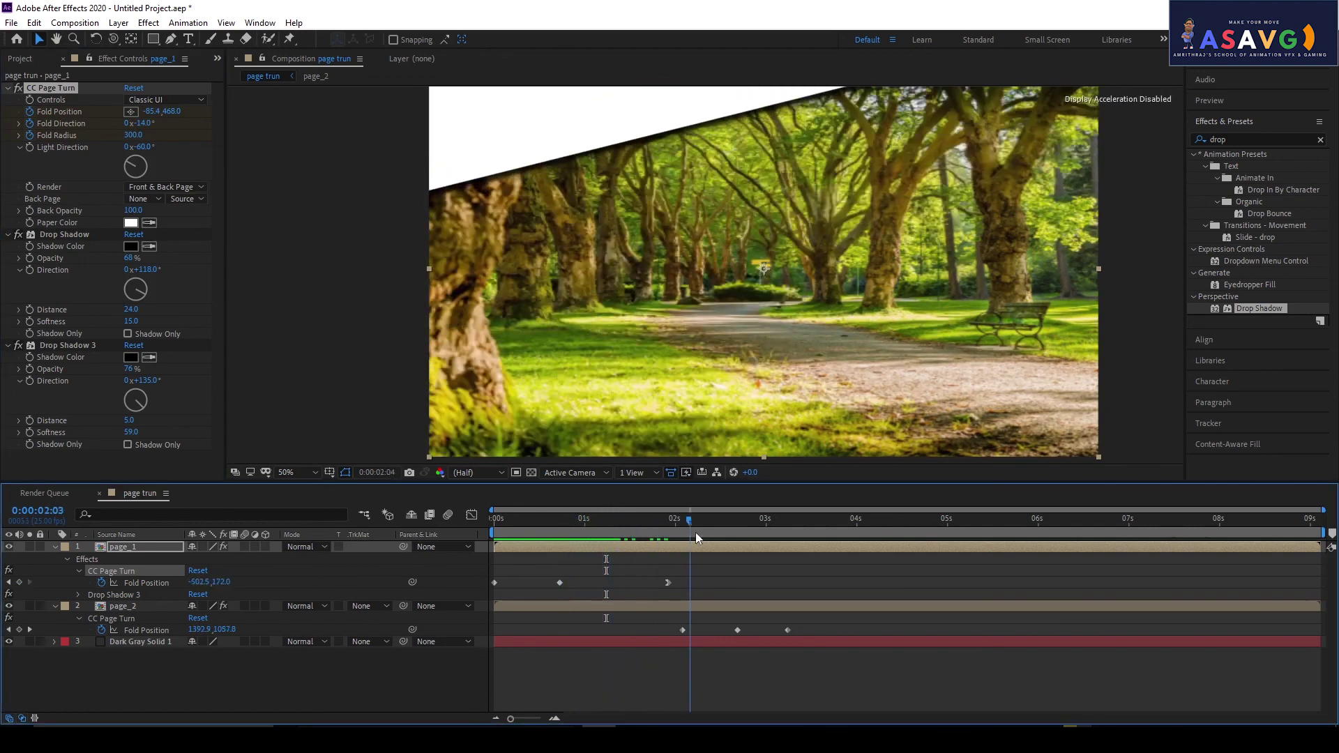
key("Home")
key("space")
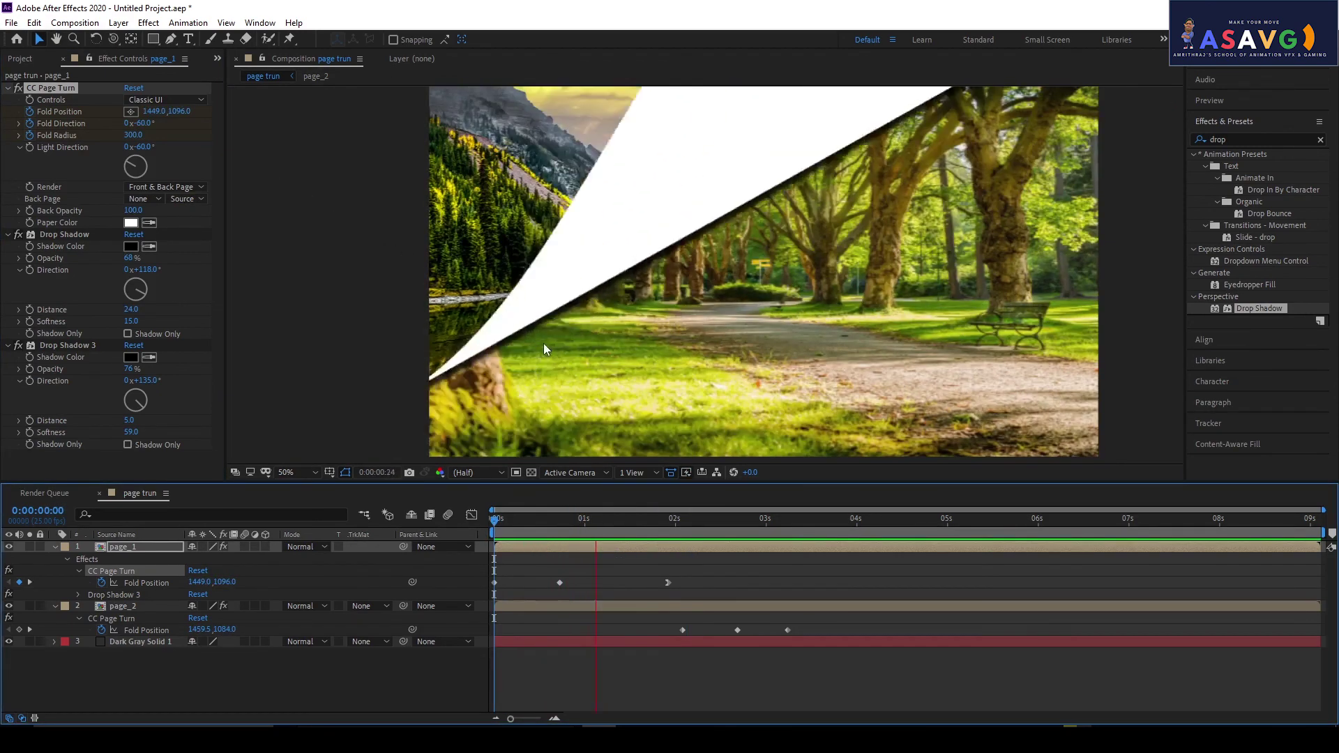